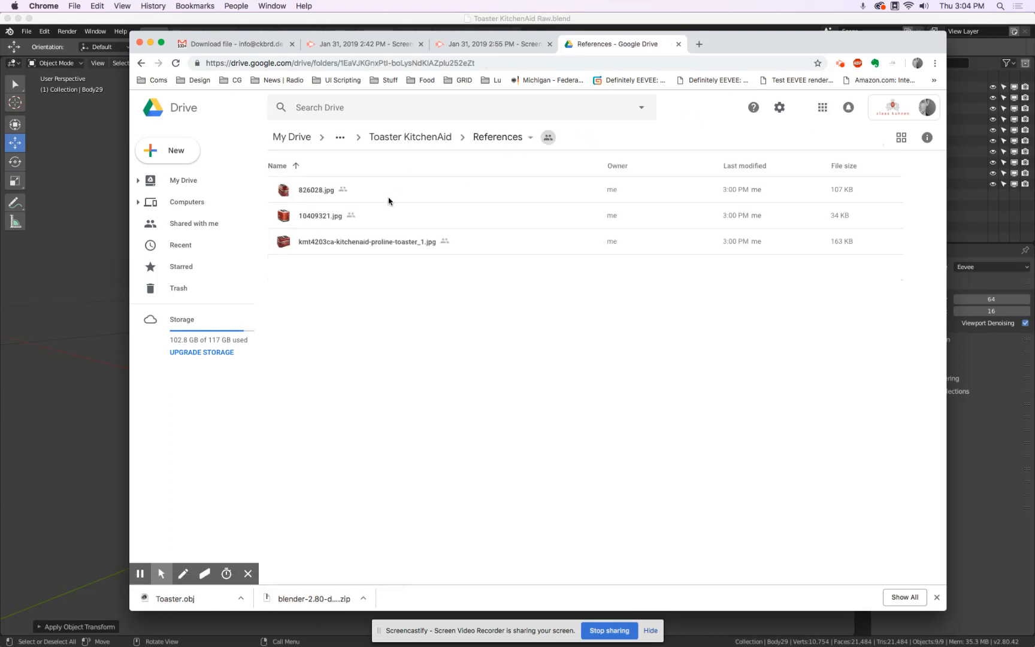
# - Preview the reference images 826028.jpg and kmt4203ca-kitchenaid-proline-toaster_1.jpg in the References folder
pyautogui.click(386, 201)
pyautogui.click(814, 138)
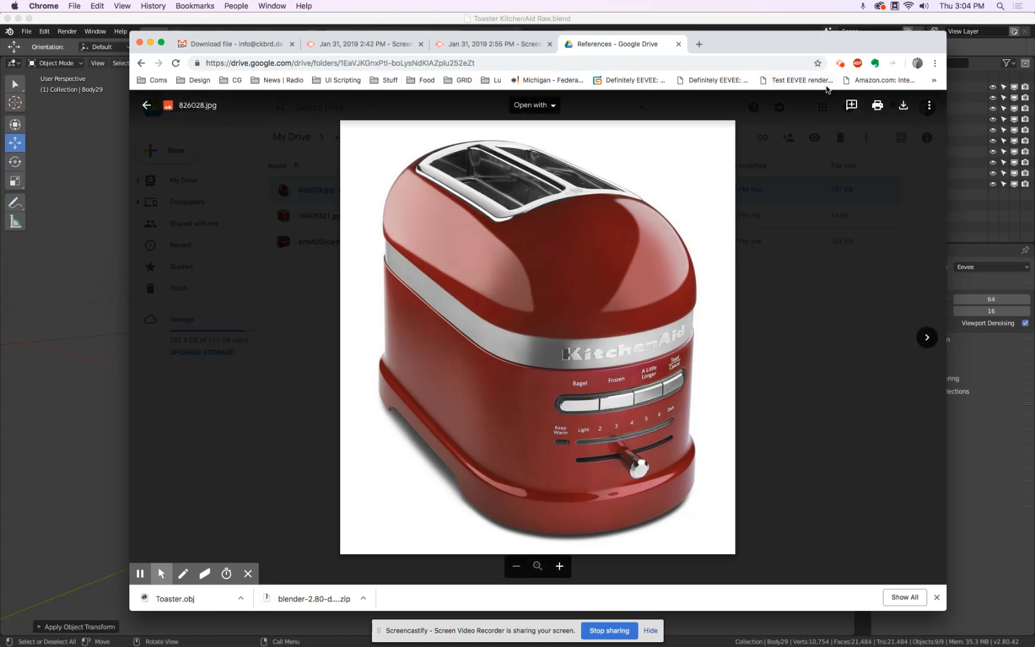
pyautogui.click(736, 142)
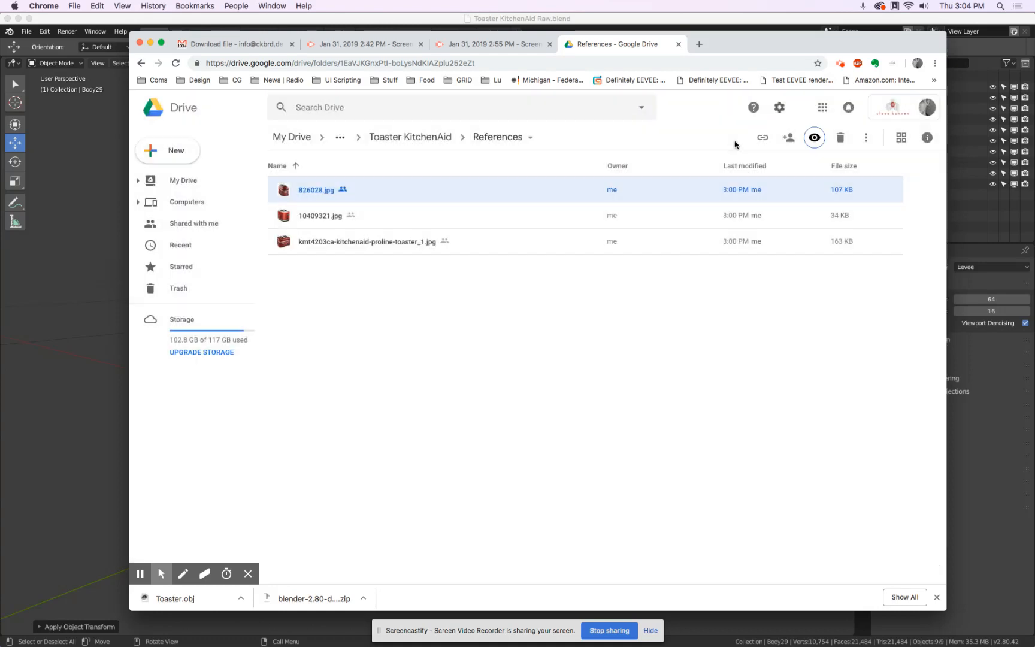
pyautogui.click(383, 241)
pyautogui.click(808, 142)
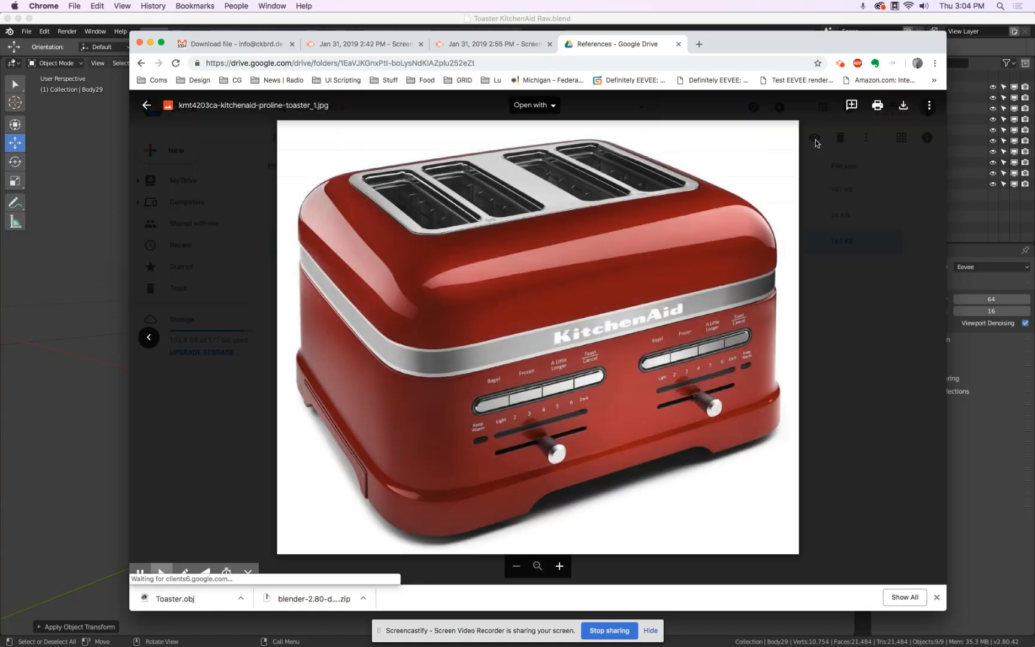
pyautogui.click(815, 143)
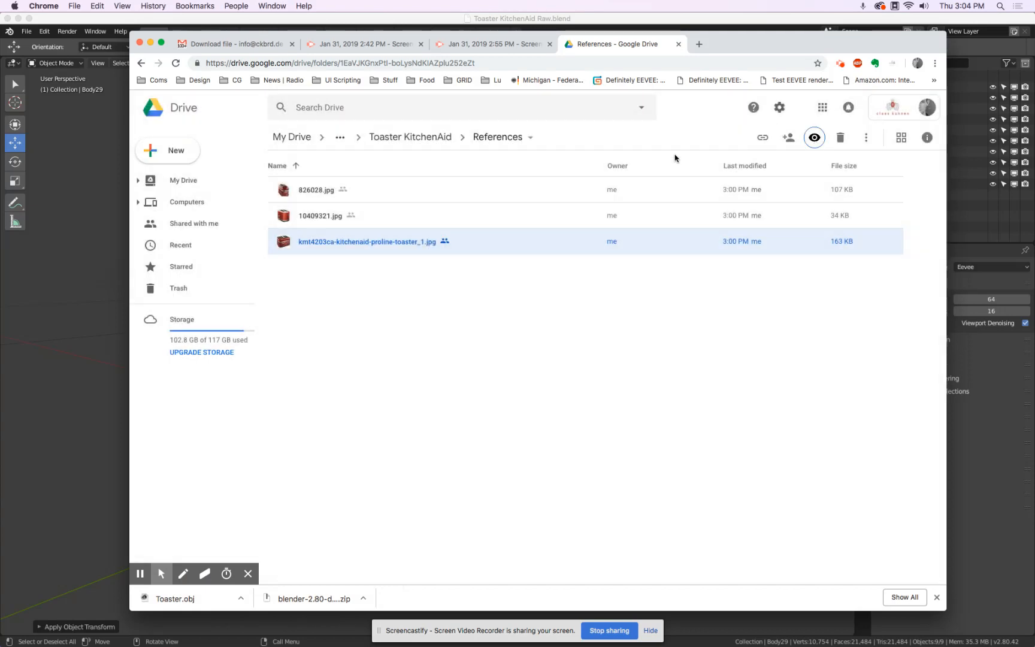
# - Open the Texture folder inside Toaster KitchenAid and preview KitchenAid.png
pyautogui.click(407, 134)
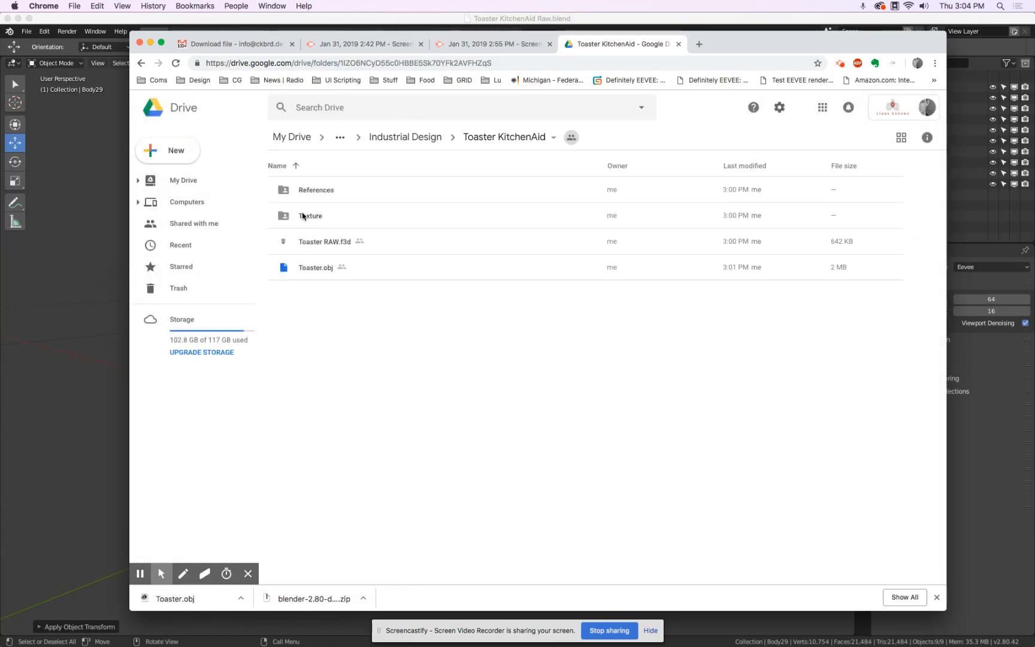
pyautogui.doubleClick(308, 216)
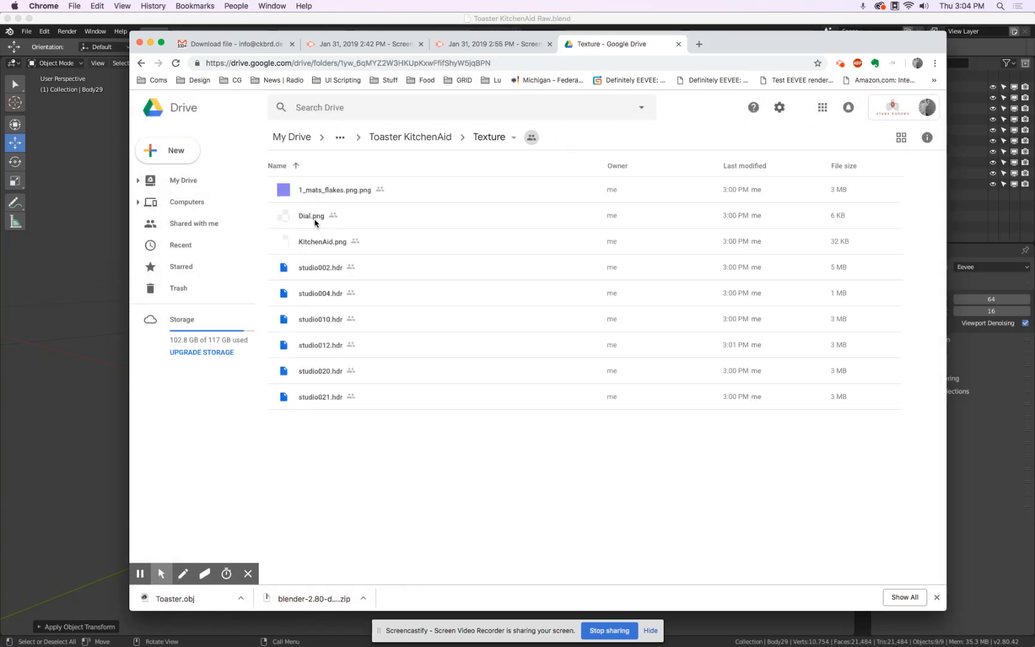
pyautogui.click(372, 211)
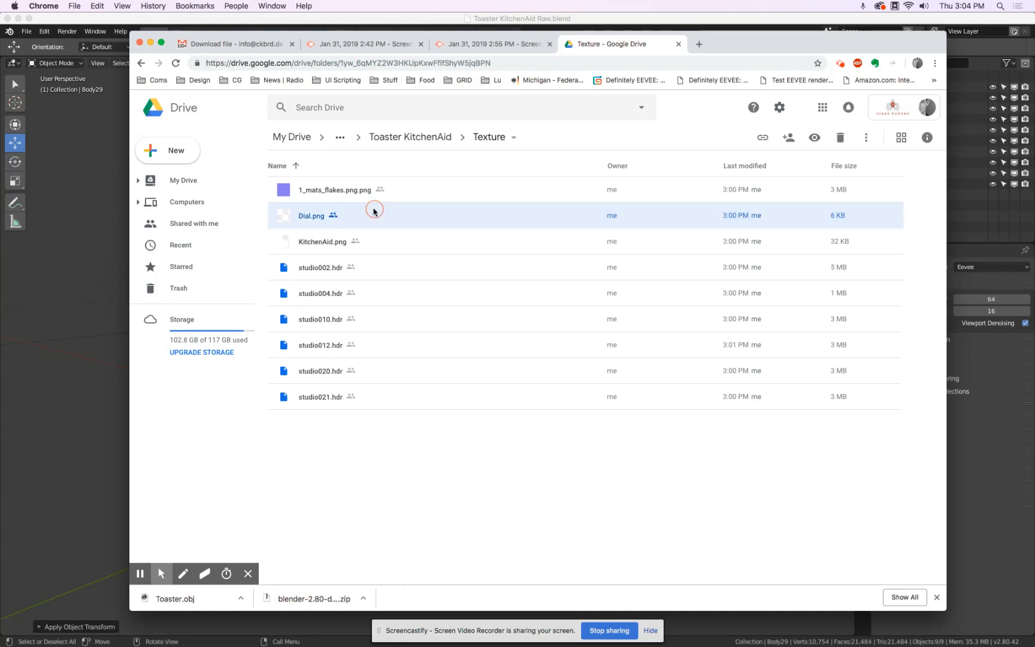
pyautogui.click(381, 241)
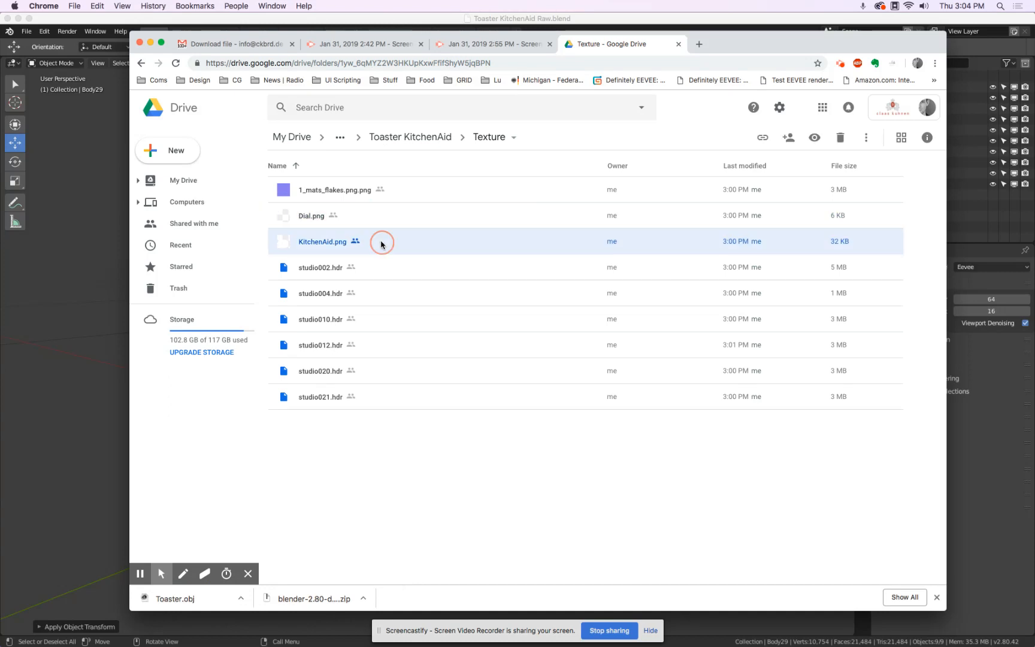
pyautogui.click(816, 138)
pyautogui.click(819, 139)
# - Return to the Toaster KitchenAid folder and preview the contents of Toaster RAW.f3d
pyautogui.click(439, 138)
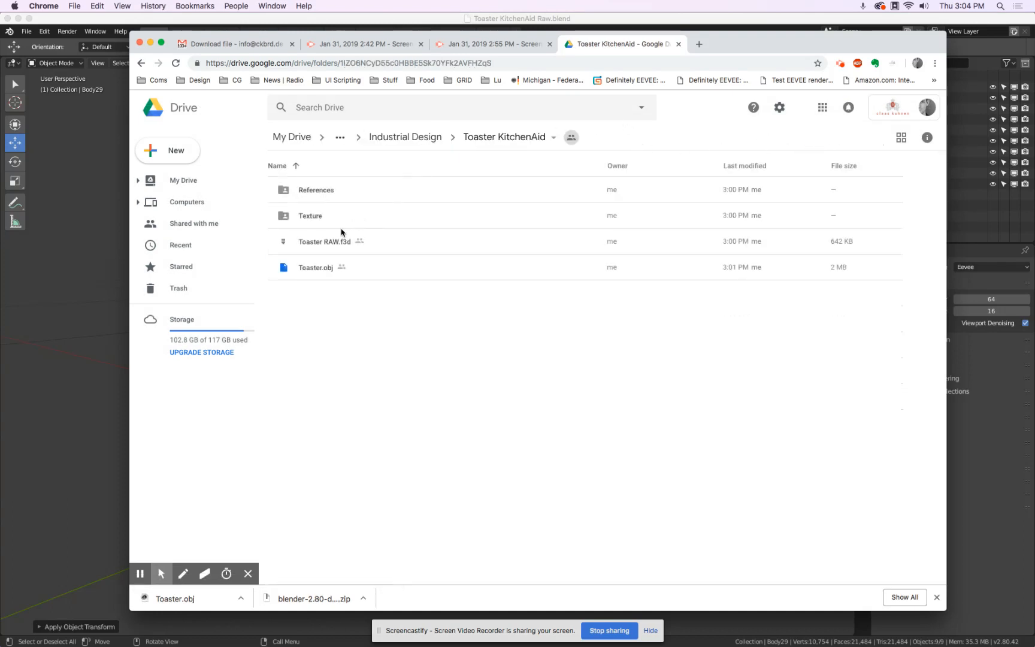
pyautogui.click(329, 241)
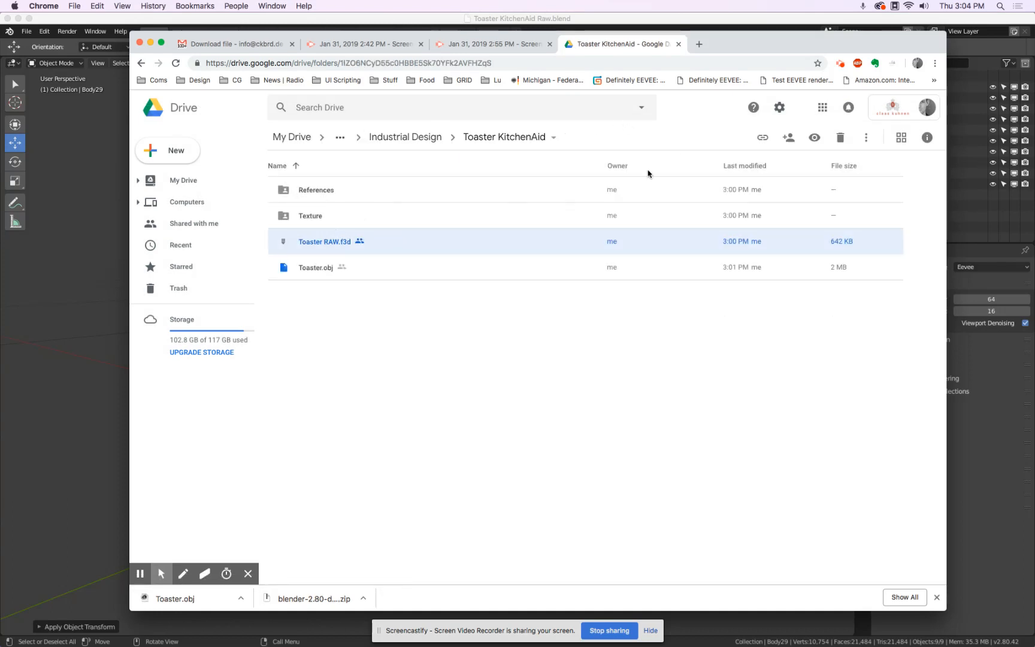
pyautogui.click(815, 137)
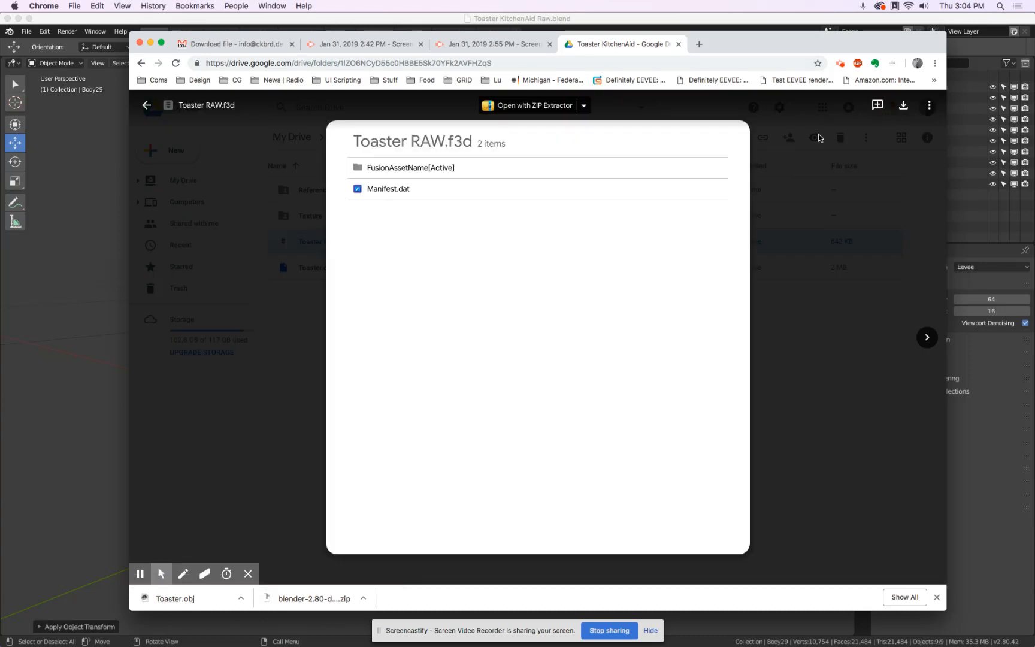
pyautogui.click(819, 139)
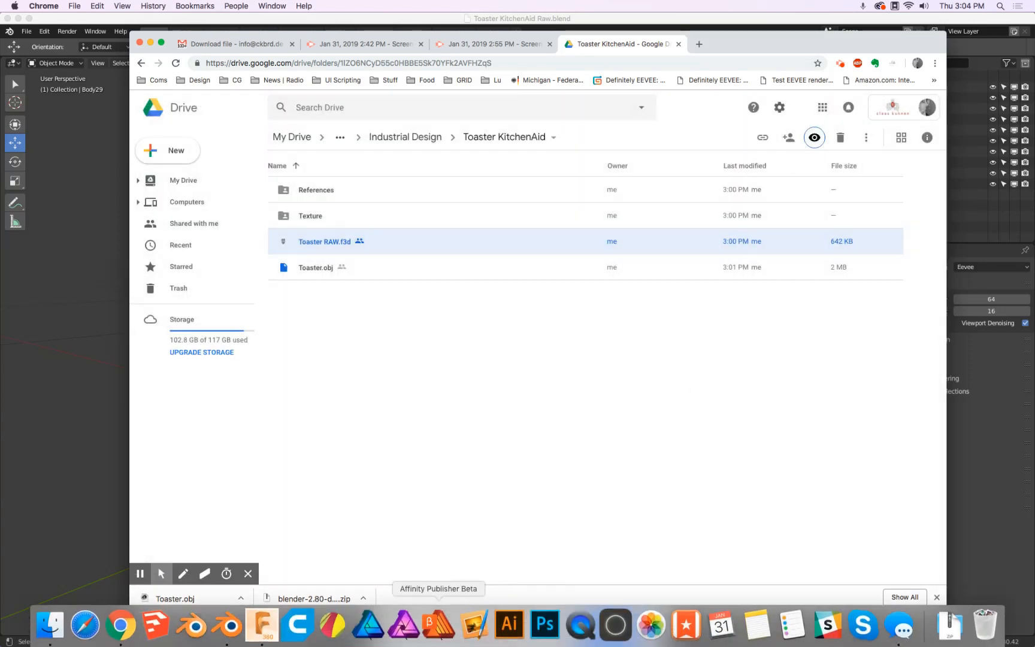
# - Switch to Fusion 360, look over the file commands, and temporarily show the Model body of the toaster
pyautogui.click(263, 626)
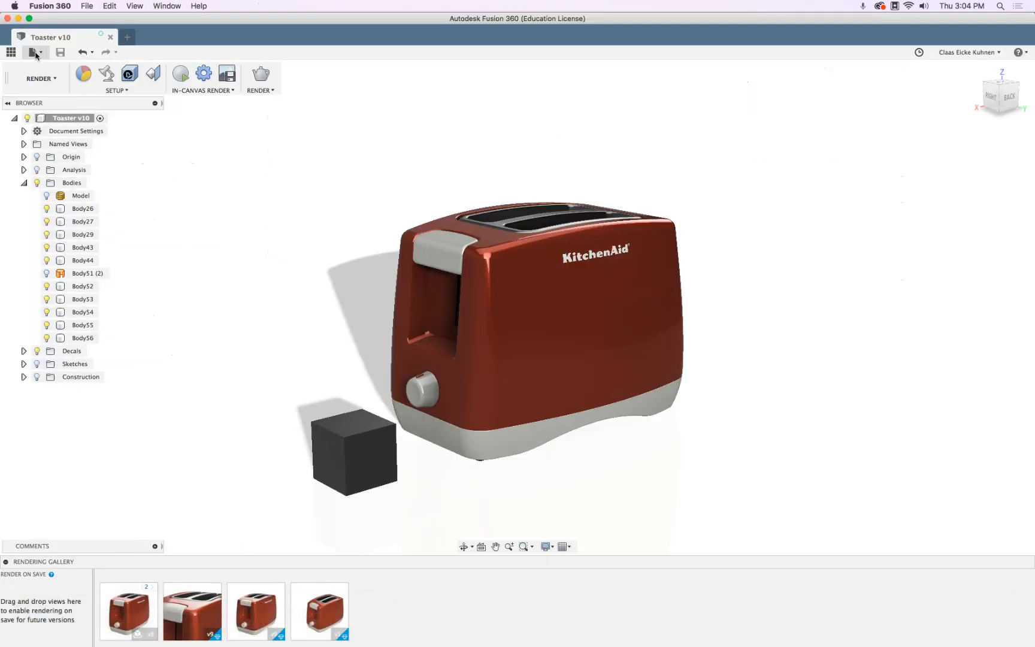
pyautogui.click(33, 52)
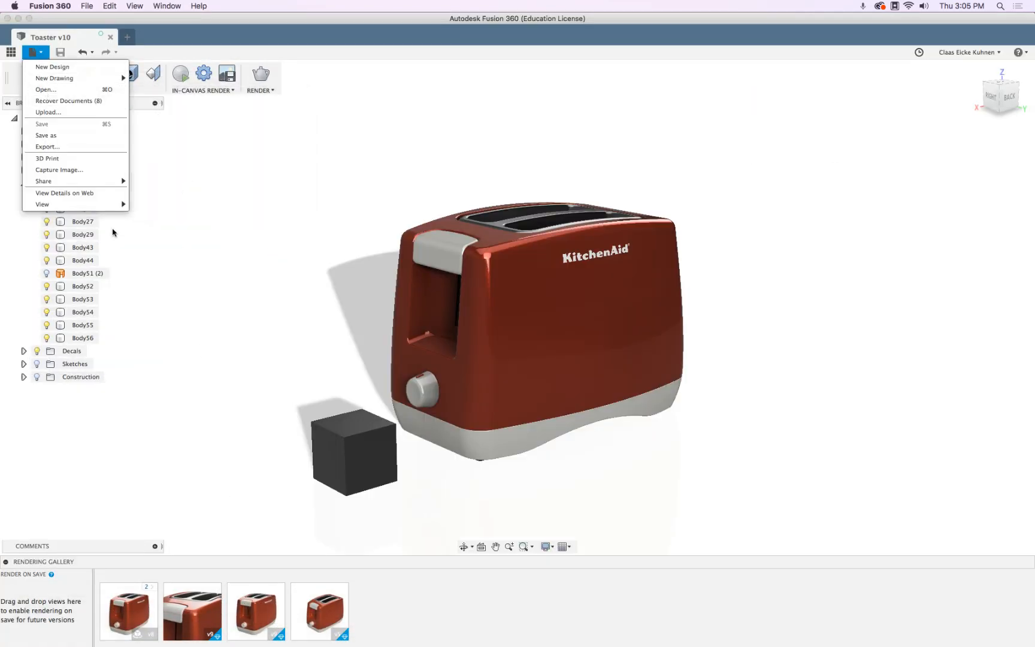
pyautogui.click(241, 186)
pyautogui.click(46, 196)
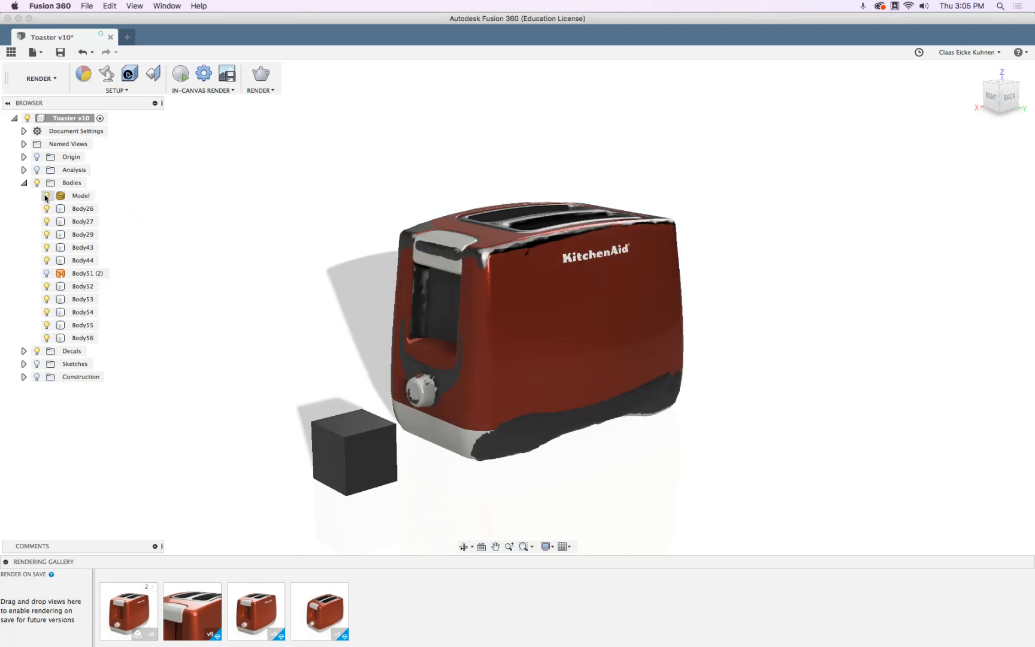
# - Switch back to Chrome and select Toaster.obj in the Toaster KitchenAid folder
pyautogui.press('super+Tab')
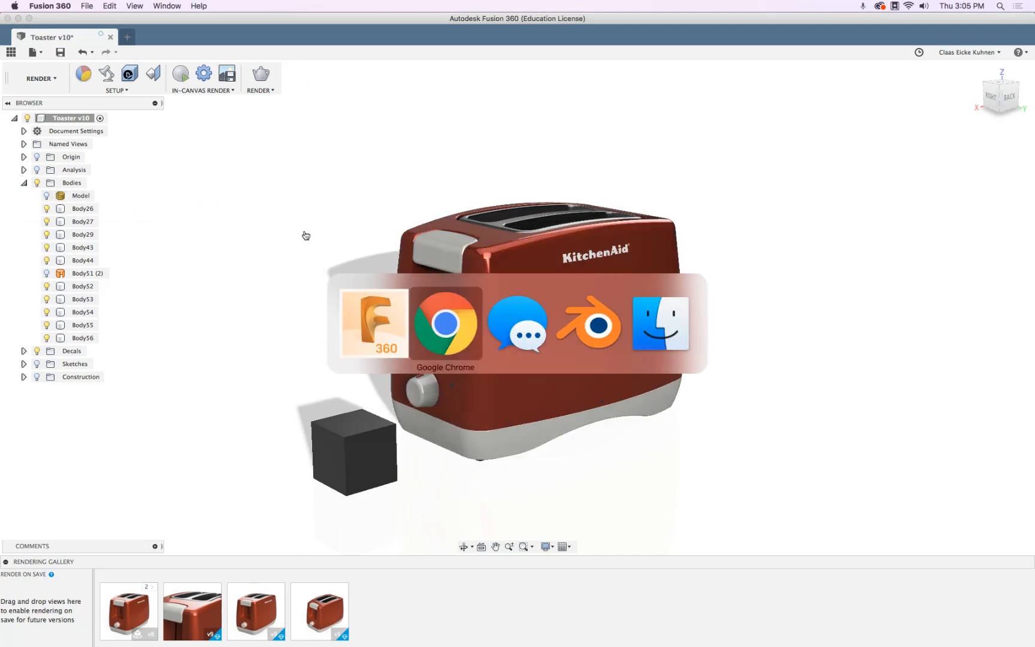
pyautogui.click(455, 337)
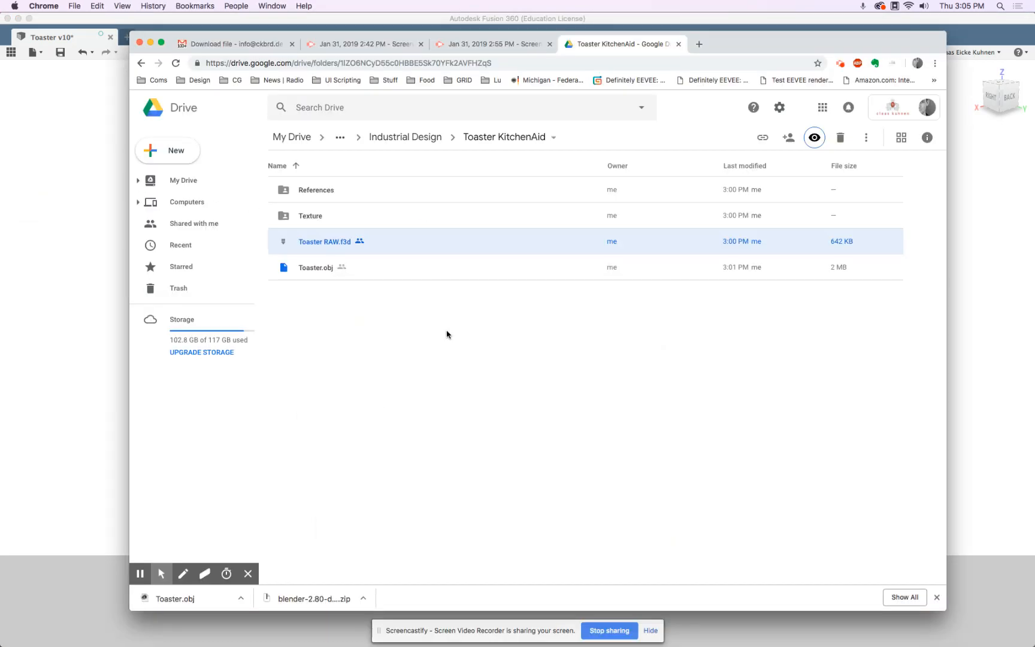
pyautogui.click(353, 268)
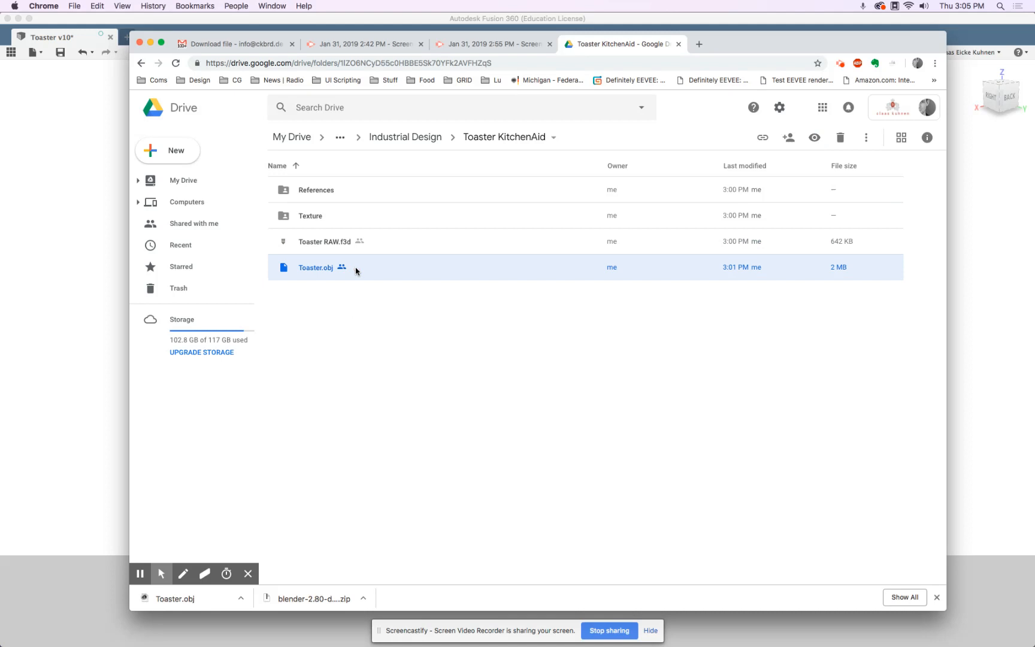
# - Return to Fusion 360 and view the finished toaster renders in the rendering gallery
pyautogui.click(150, 42)
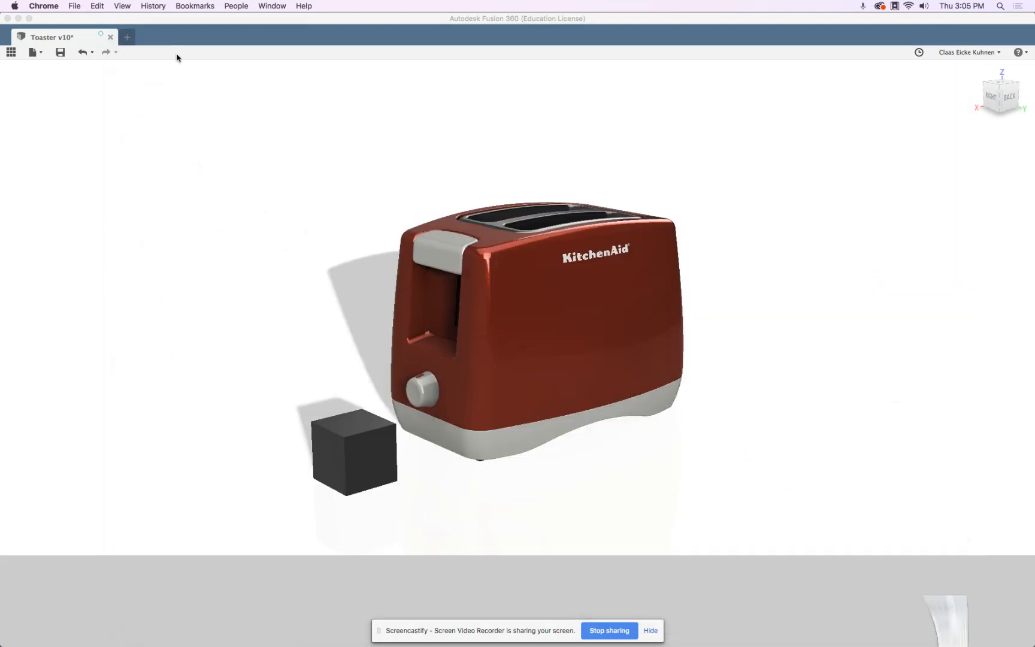
pyautogui.click(177, 57)
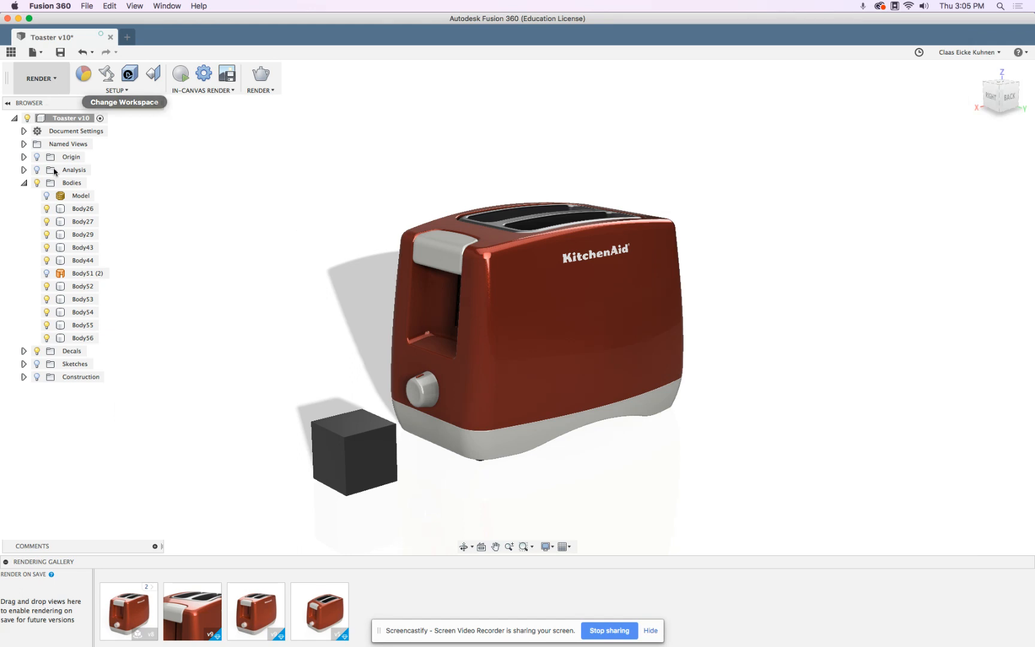
pyautogui.click(203, 621)
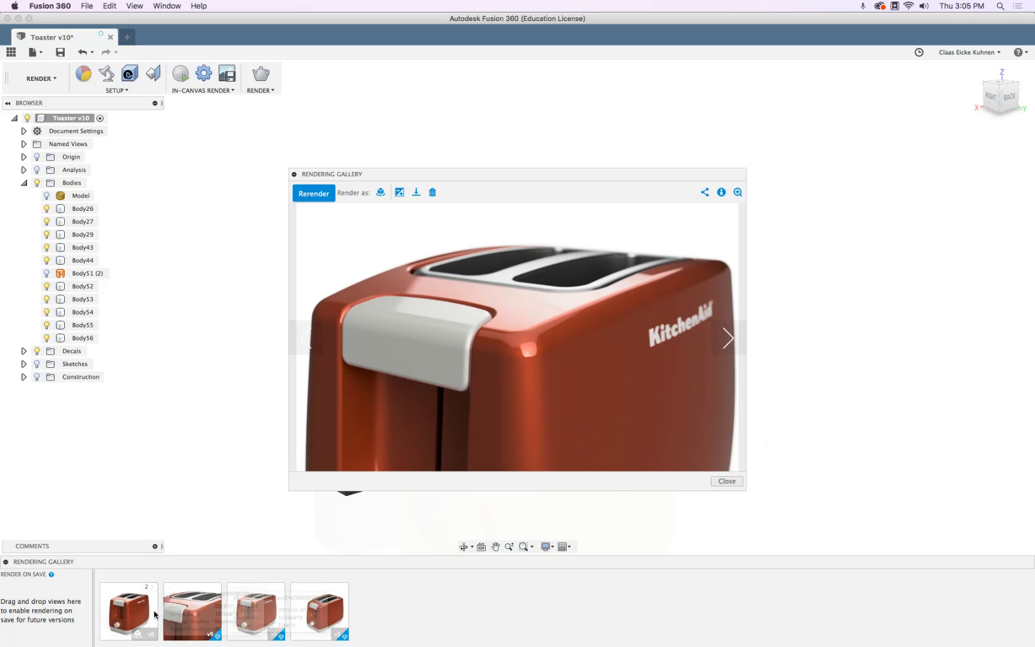
pyautogui.click(729, 338)
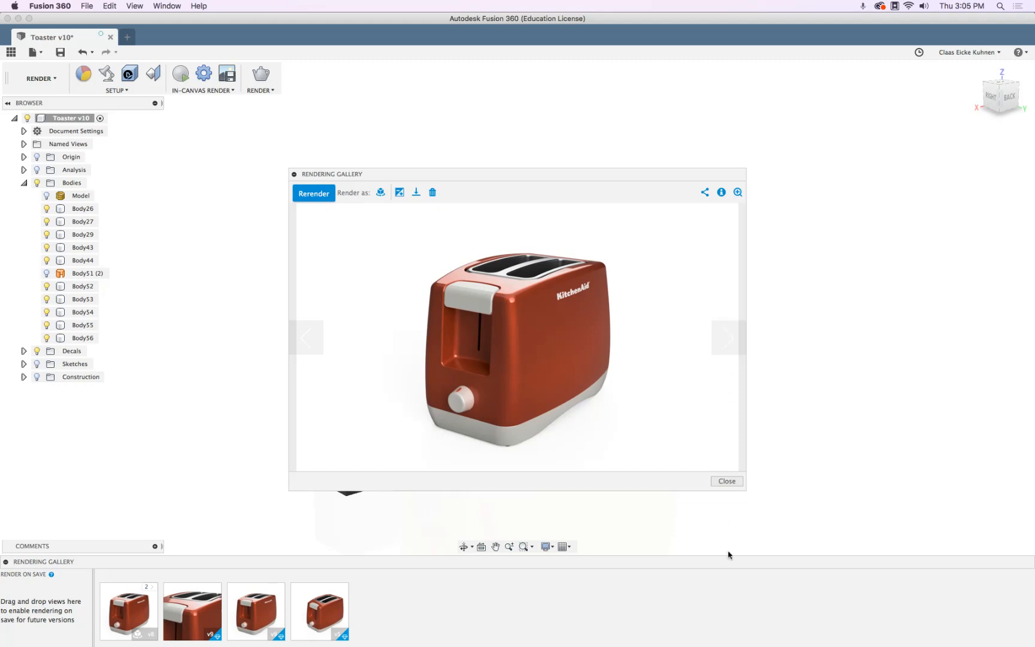
pyautogui.click(726, 482)
# - Switch to Blender, clear the selection, and pick the toaster's housing and base individually
pyautogui.click(564, 227)
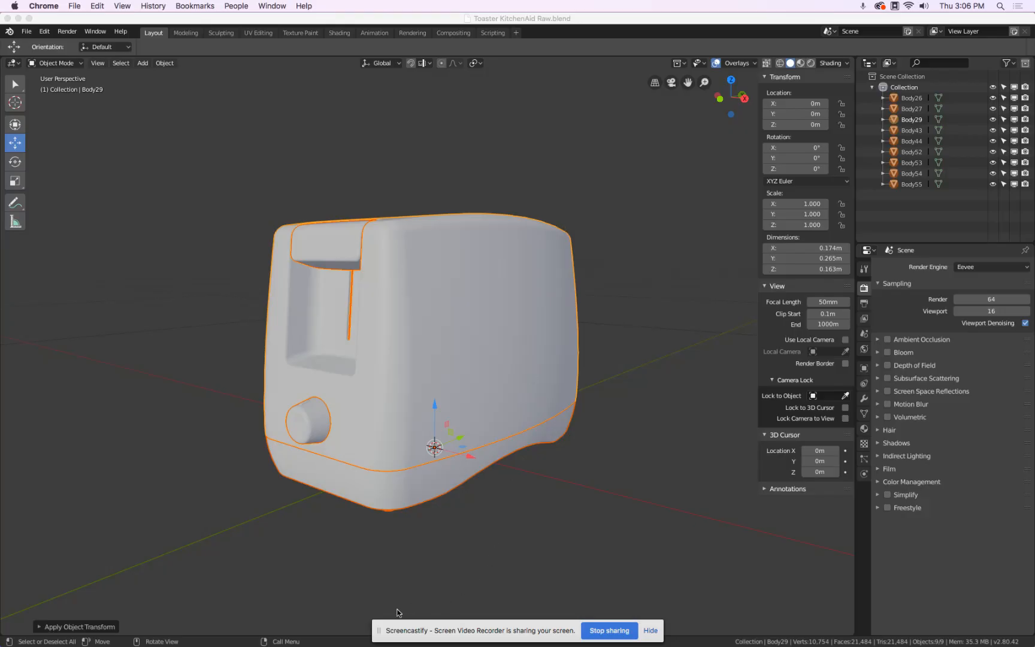
pyautogui.moveTo(379, 633); pyautogui.dragTo(997, 599)
pyautogui.click(599, 474)
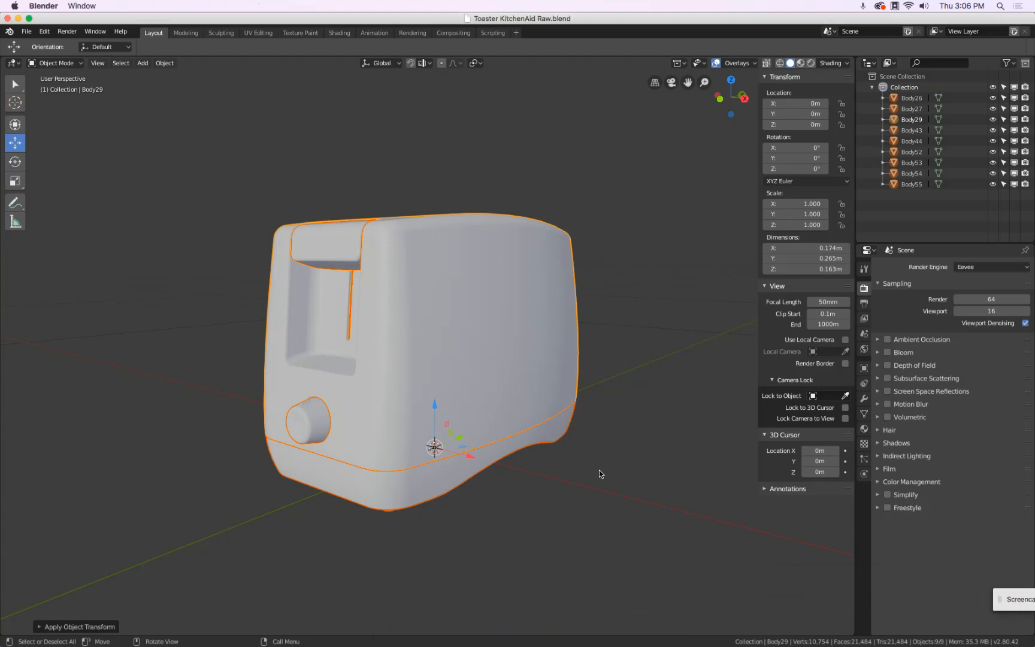
pyautogui.click(598, 470)
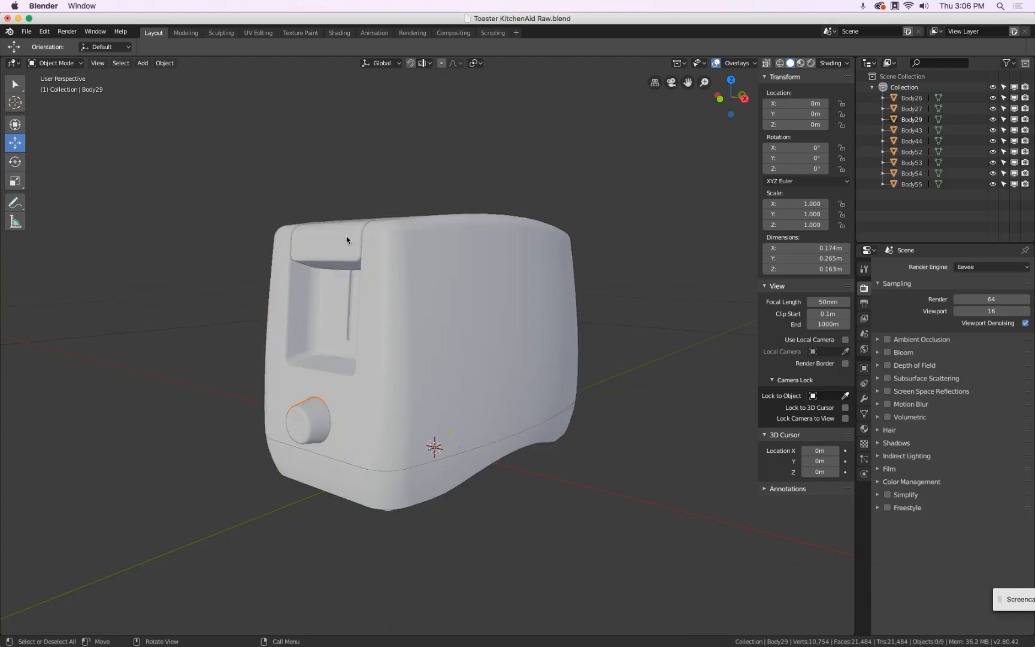
pyautogui.click(289, 300)
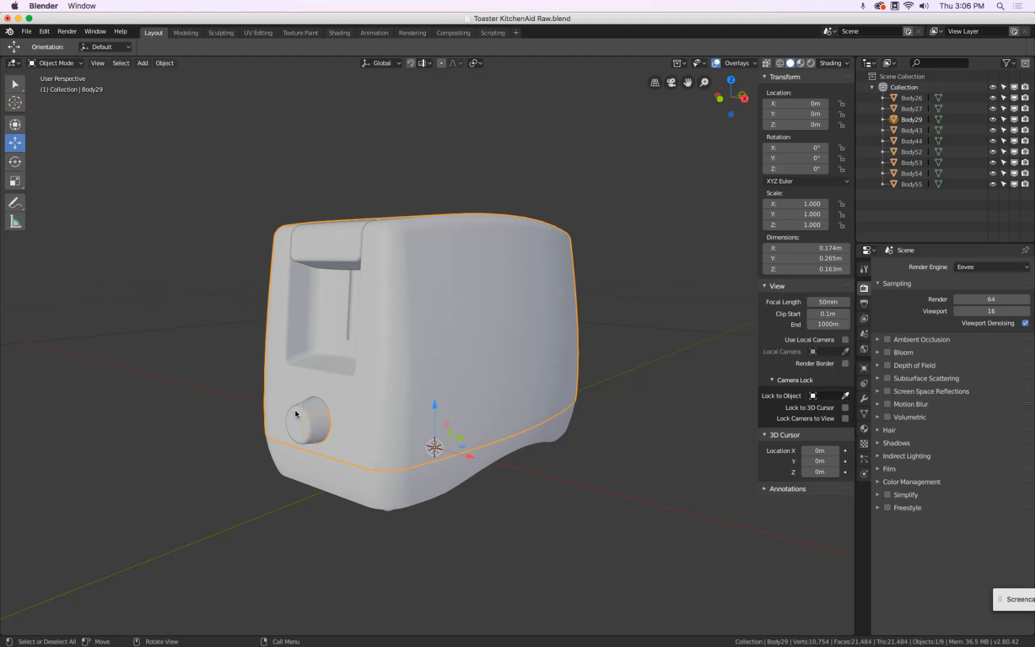
pyautogui.click(345, 473)
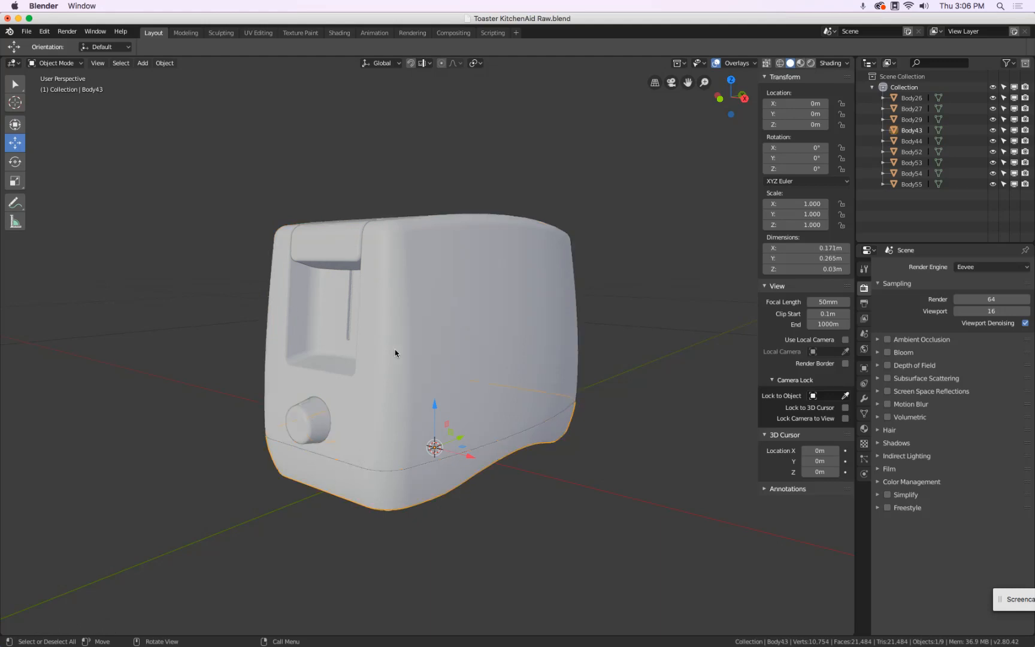
# - Examine the materials assigned to the toaster housing and the lever cap
pyautogui.click(392, 320)
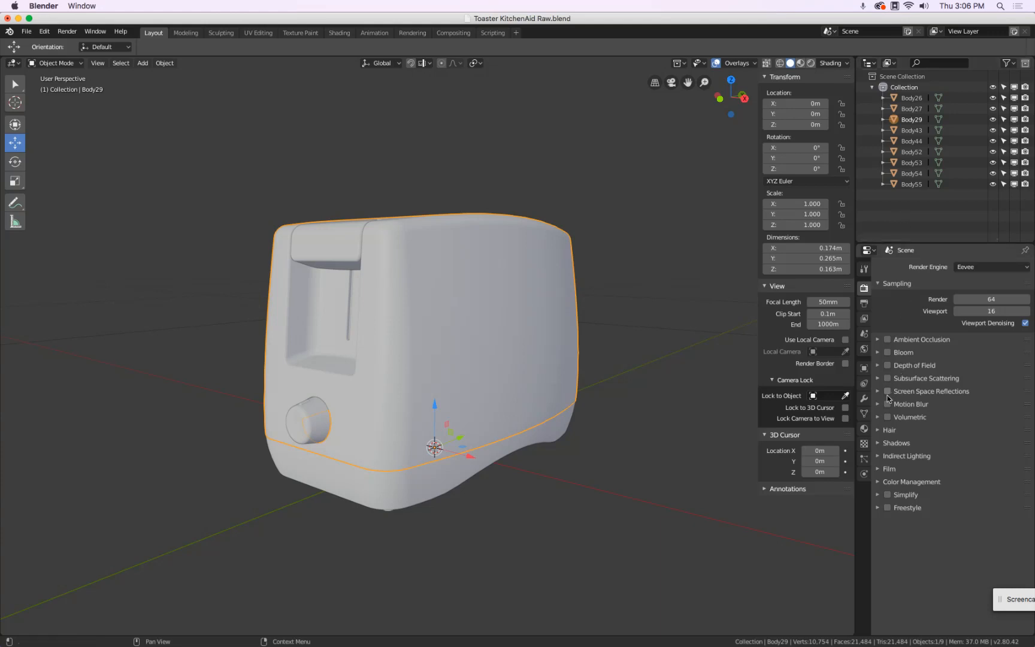
pyautogui.click(864, 429)
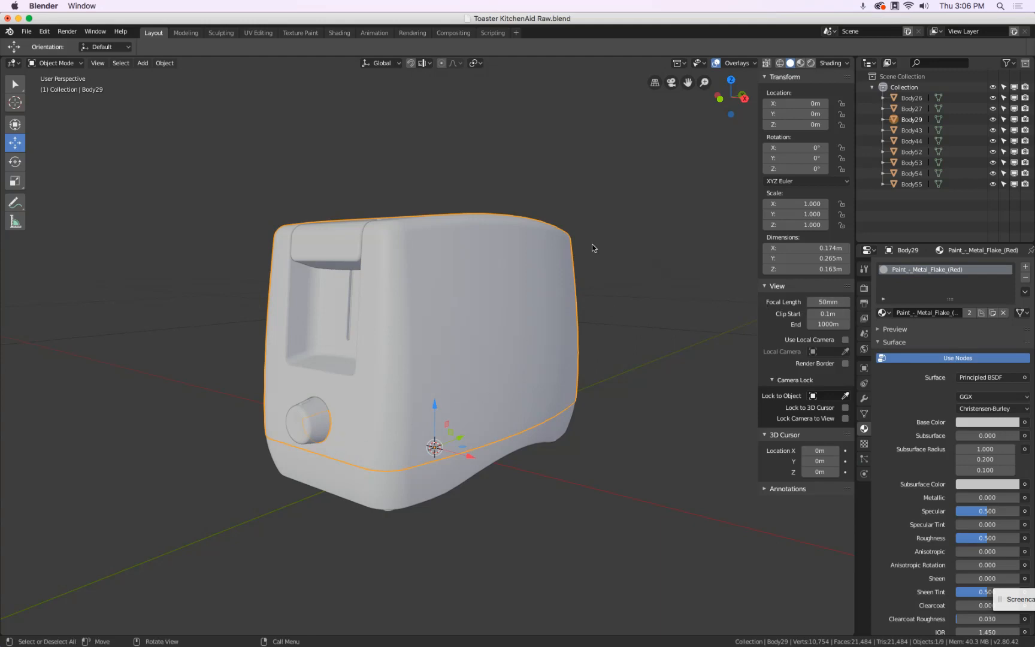
pyautogui.click(338, 239)
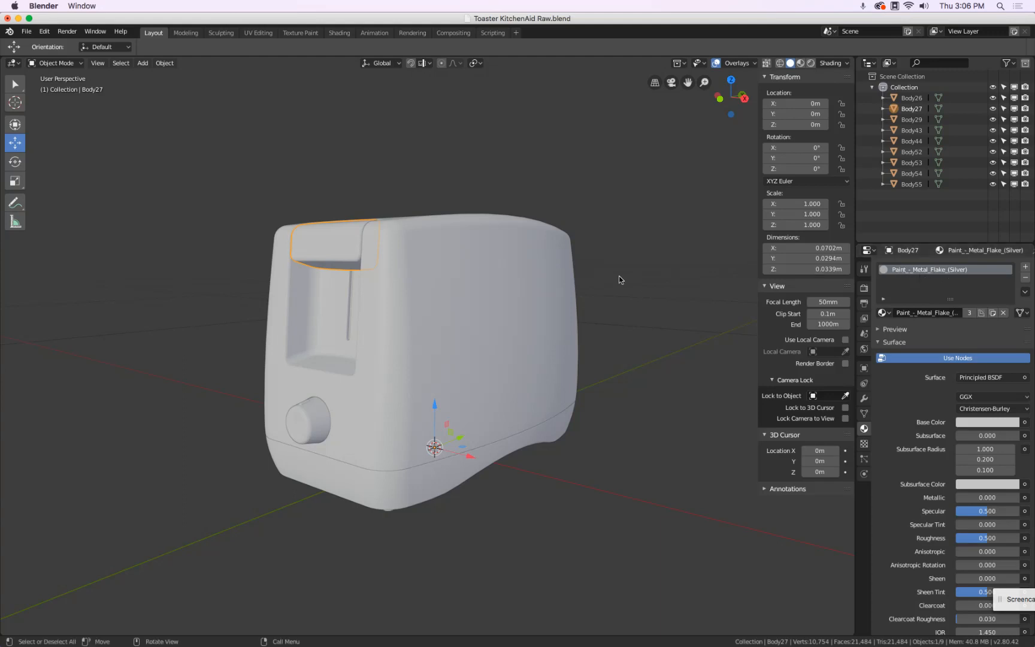
pyautogui.click(555, 241)
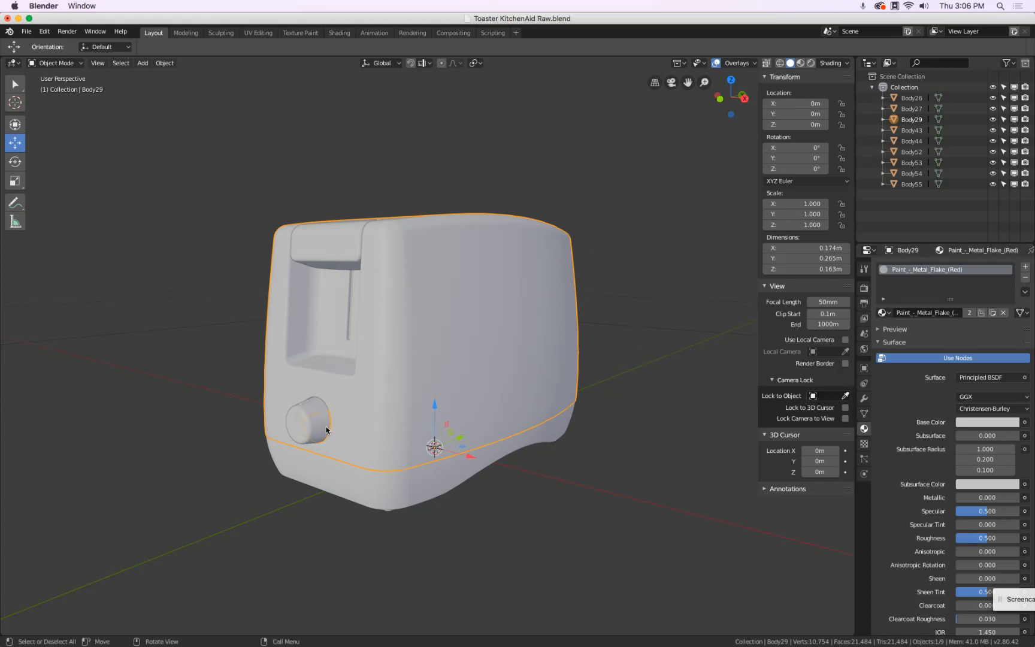
# - Examine the materials assigned to the bread slot insert and the front dial
pyautogui.moveTo(451, 286); pyautogui.dragTo(450, 263, button='middle')
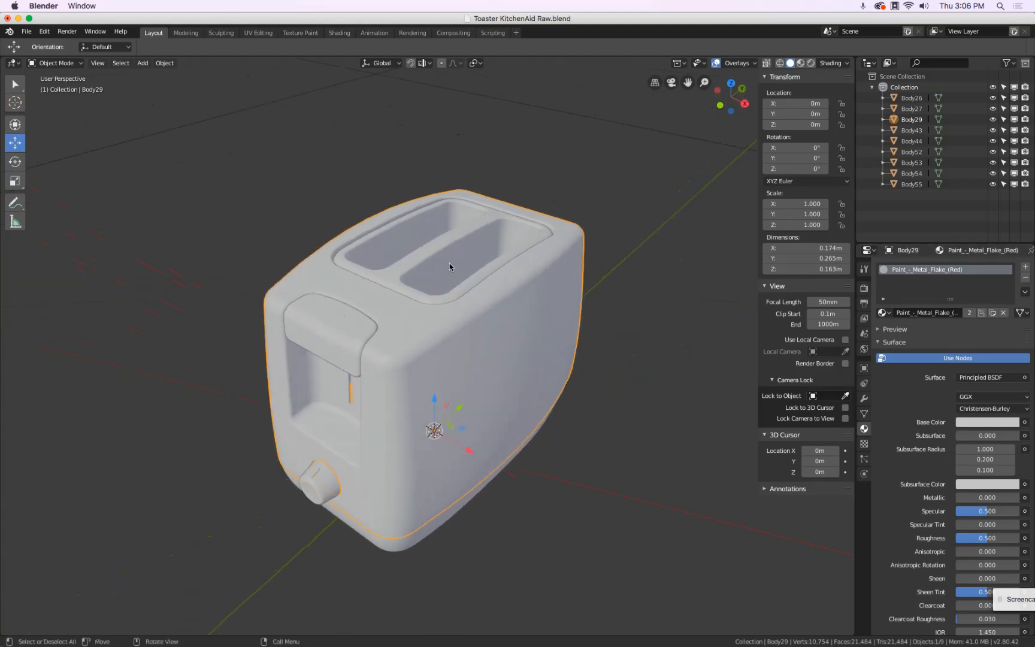
pyautogui.click(443, 253)
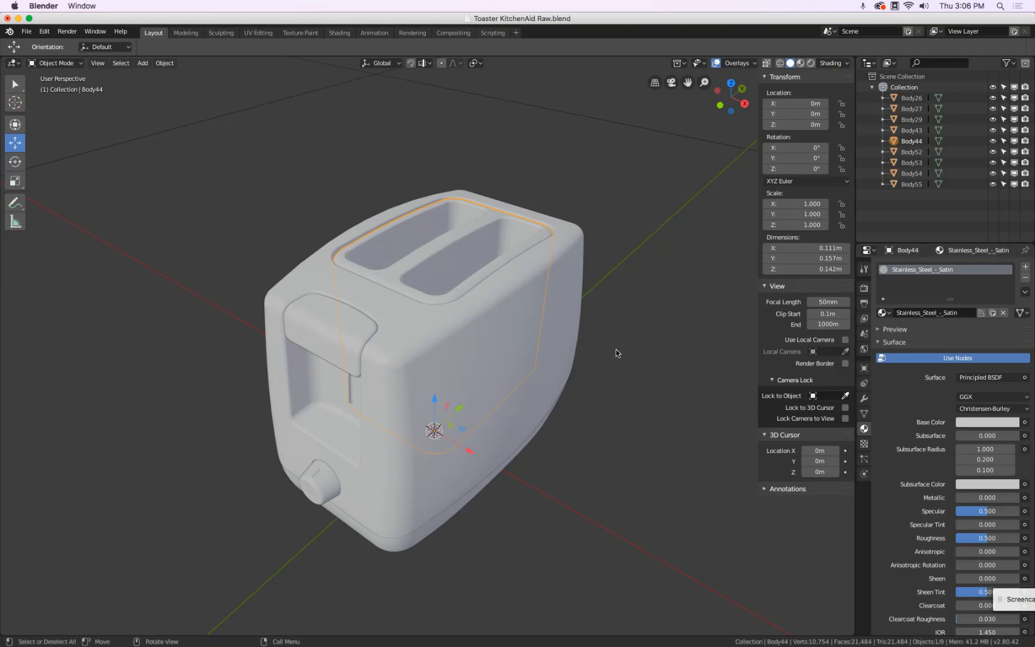
pyautogui.click(315, 489)
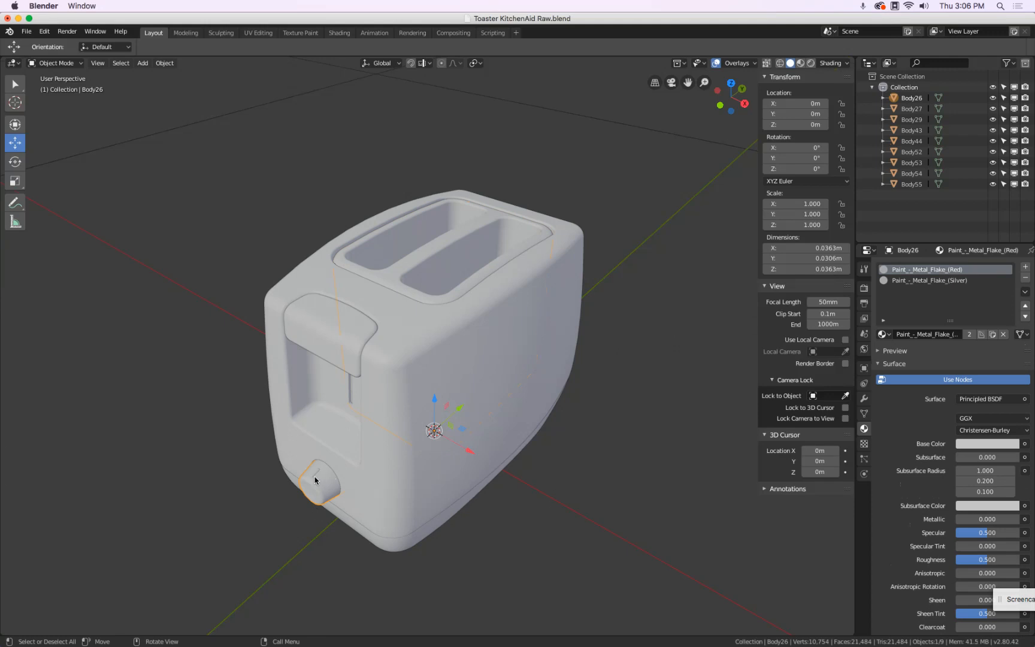
pyautogui.click(971, 280)
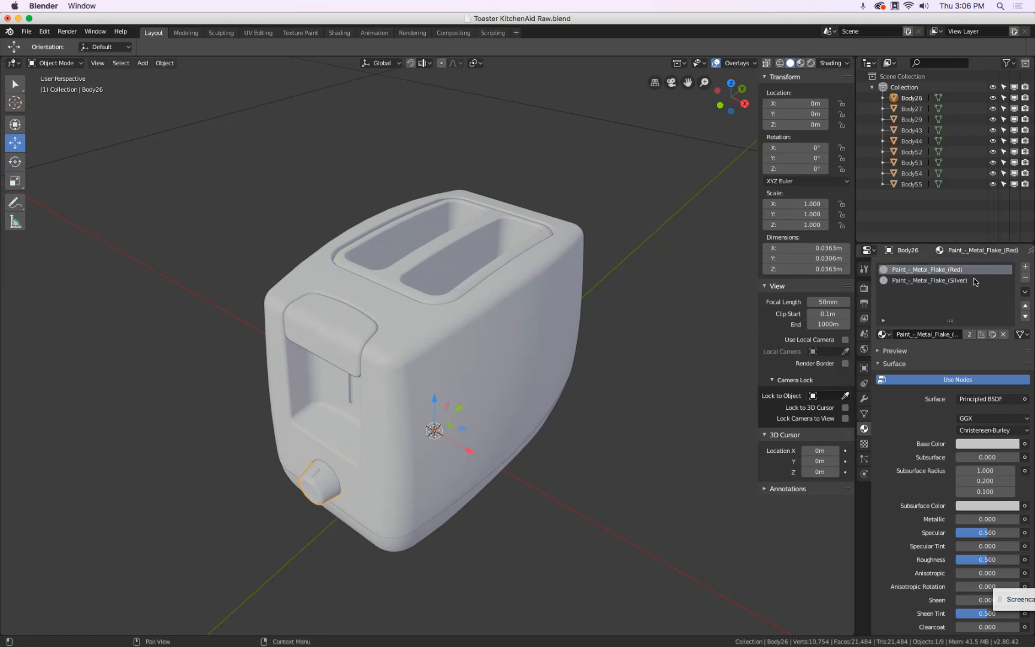
# - Check the dial's red and silver paint materials, hide their surface and general settings, and show the viewport display settings
pyautogui.click(973, 270)
pyautogui.click(973, 279)
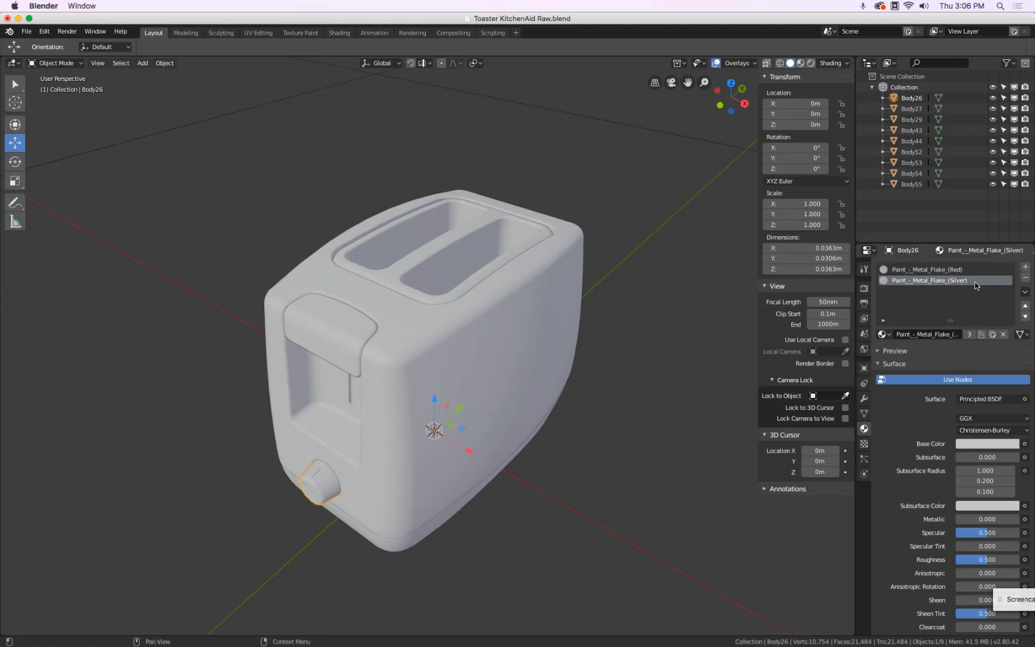
pyautogui.click(879, 364)
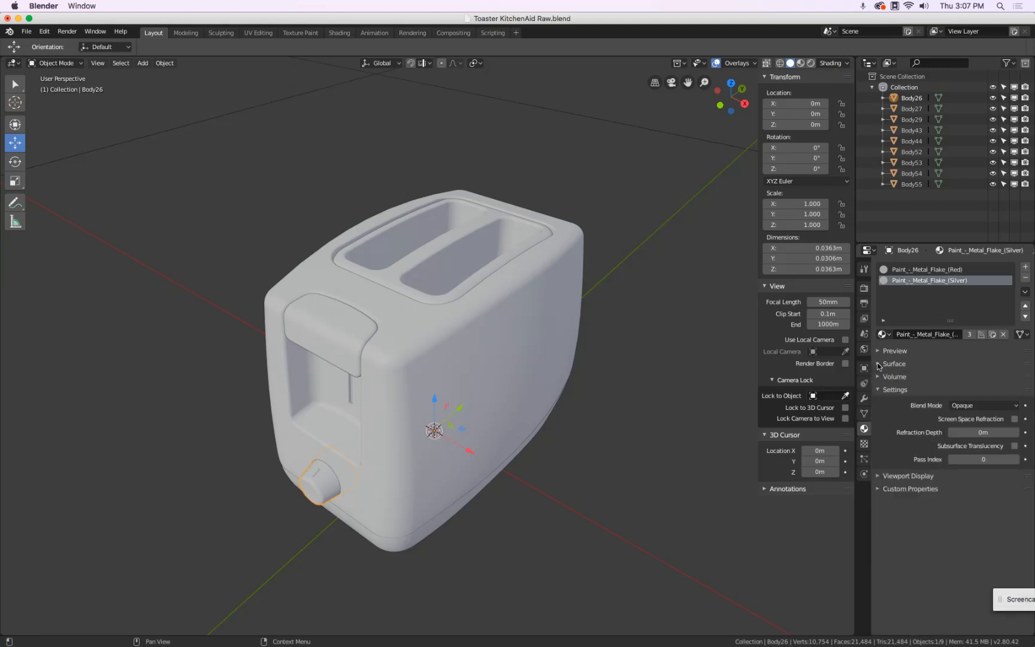
pyautogui.click(878, 365)
pyautogui.click(878, 364)
pyautogui.click(878, 390)
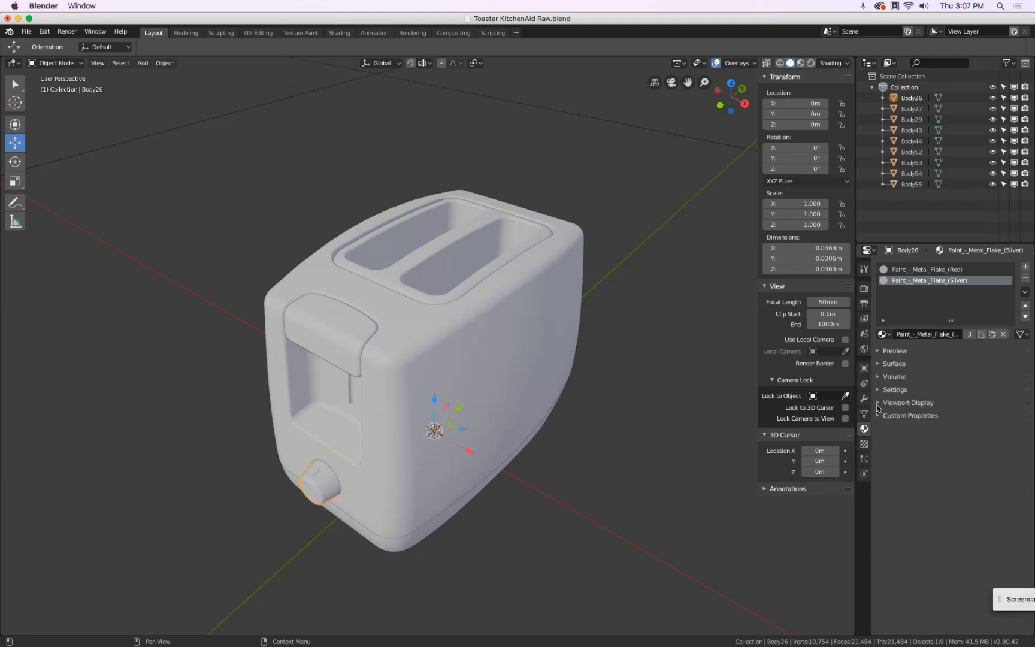
pyautogui.click(879, 403)
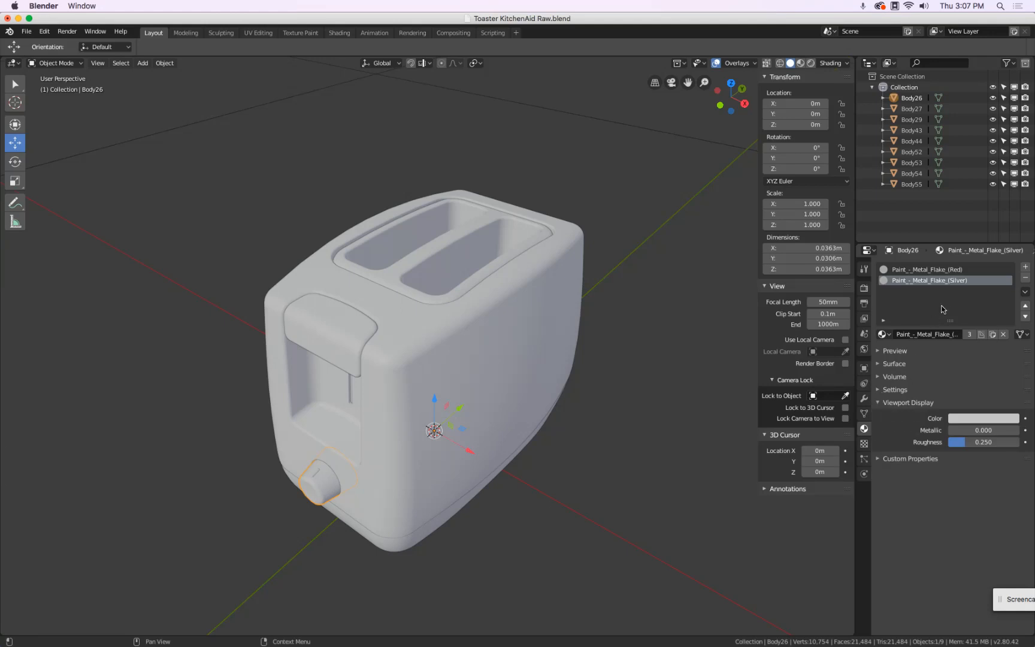
# - Set the viewport display color of the dial's Paint_-_Metal_Flake_(Red) material to a saturated red
pyautogui.click(953, 271)
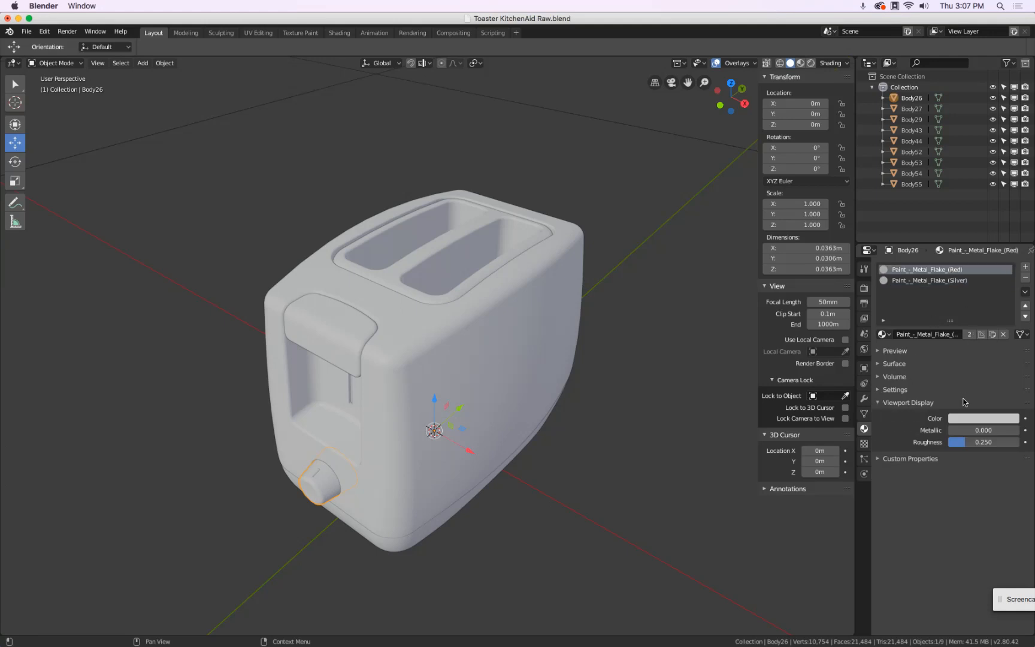
pyautogui.click(964, 420)
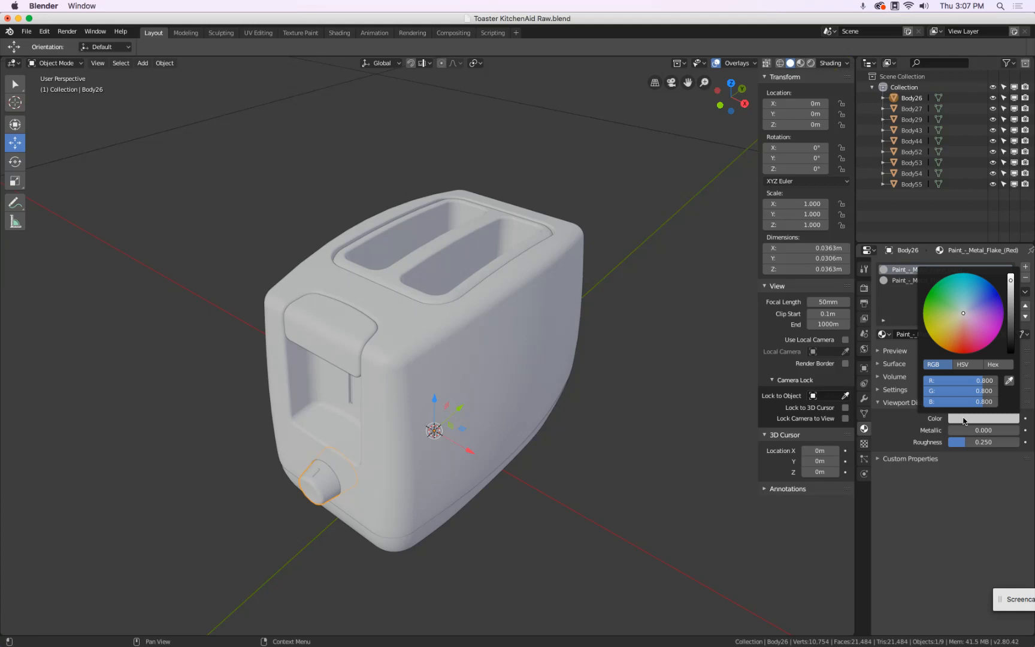
pyautogui.click(962, 334)
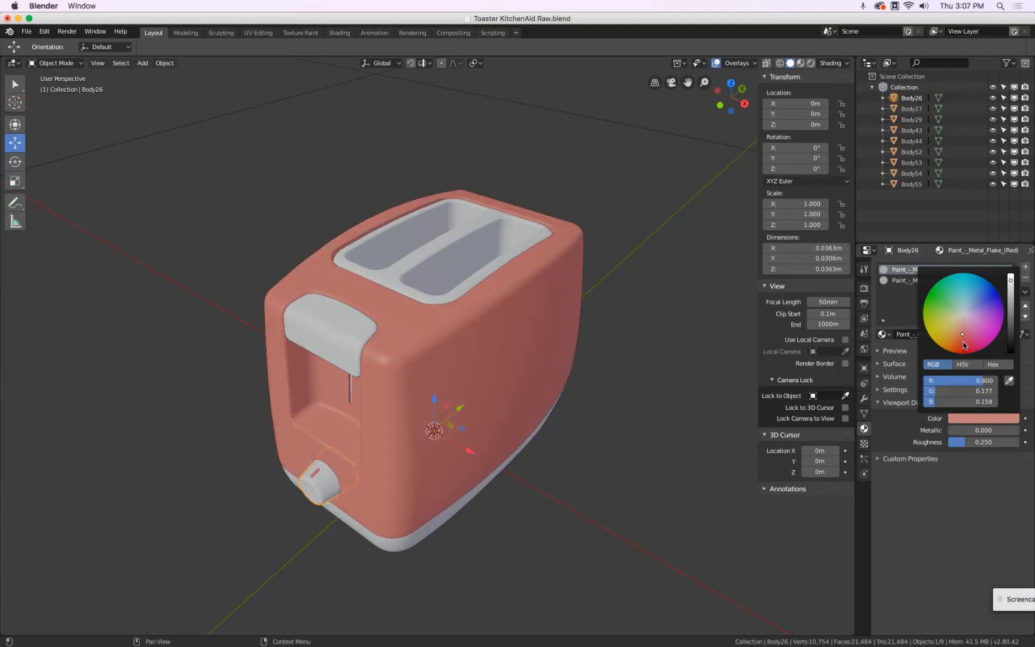
pyautogui.click(963, 343)
pyautogui.click(960, 418)
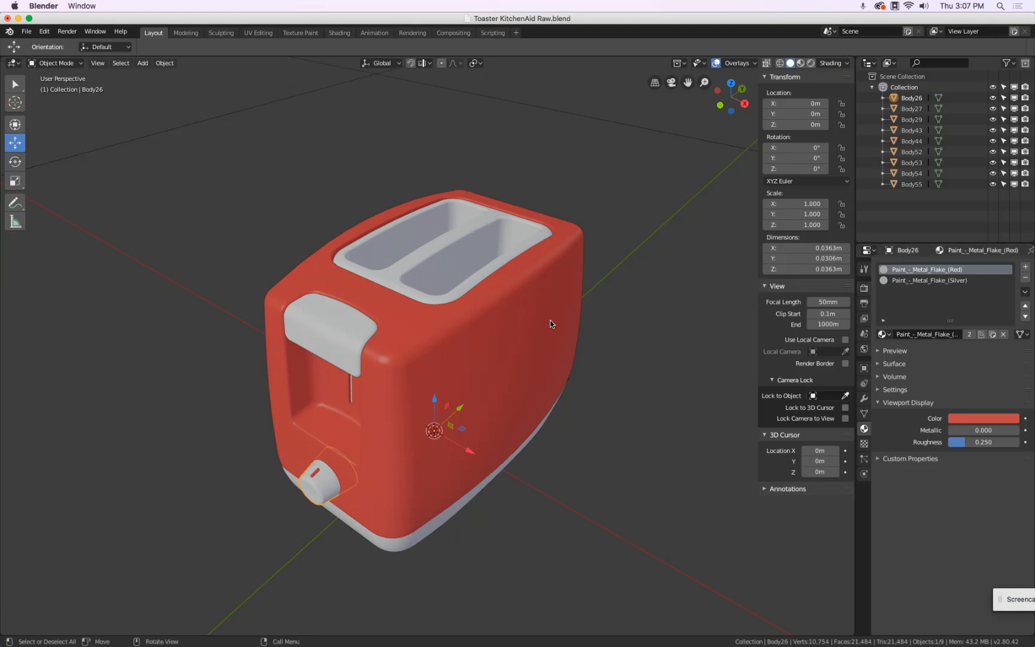
# - Set the viewport display color of the bread slot insert's Stainless_Steel_-_Satin material to dark grey, RGB 0.142
pyautogui.click(478, 231)
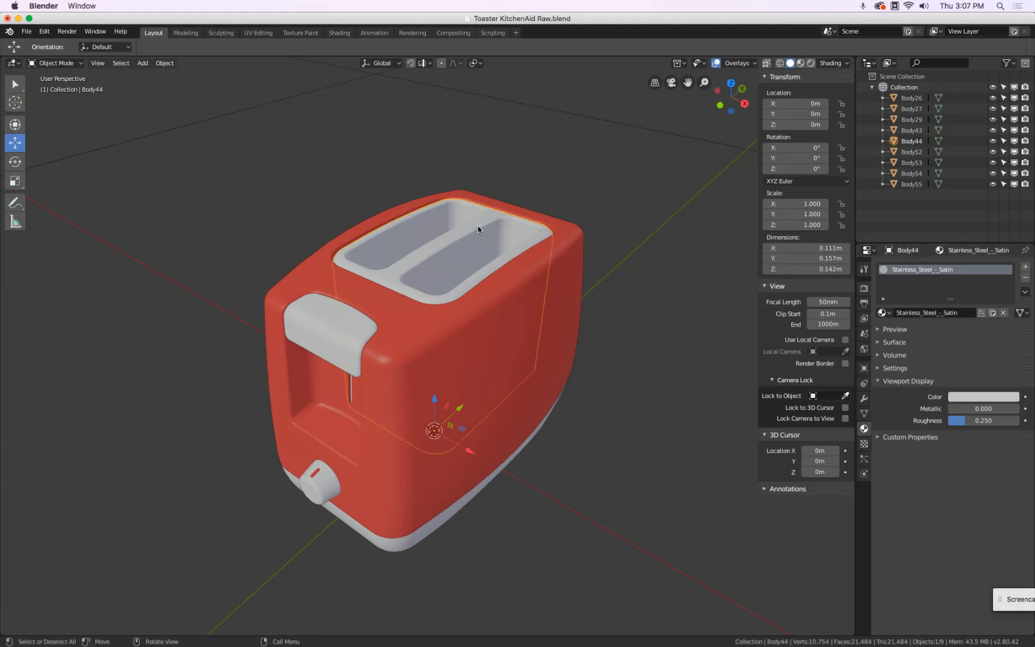
pyautogui.click(972, 398)
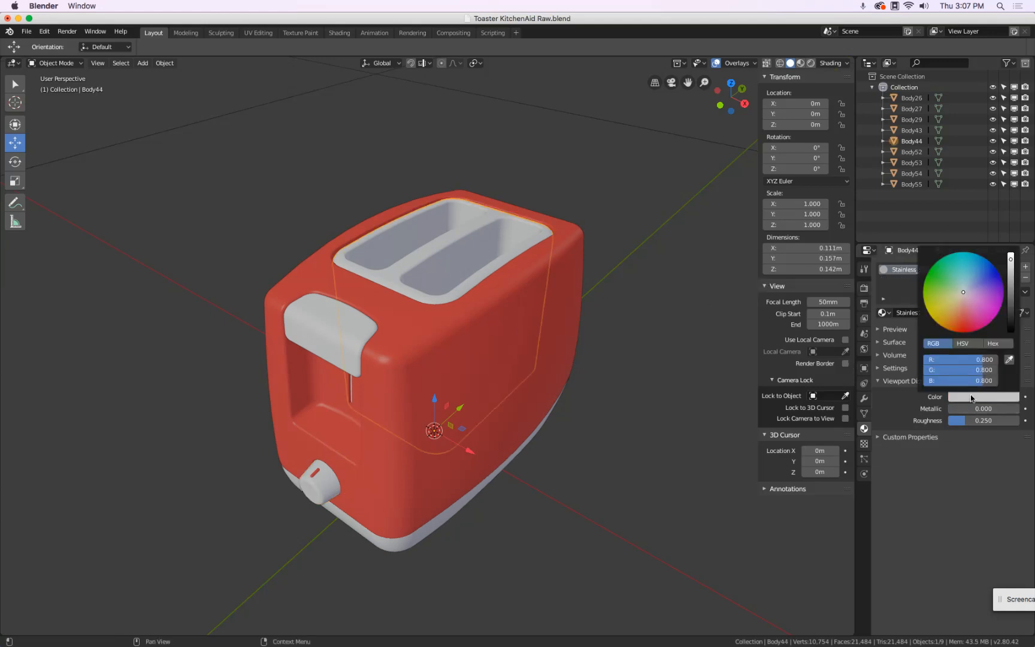
pyautogui.moveTo(1010, 311); pyautogui.dragTo(1012, 301)
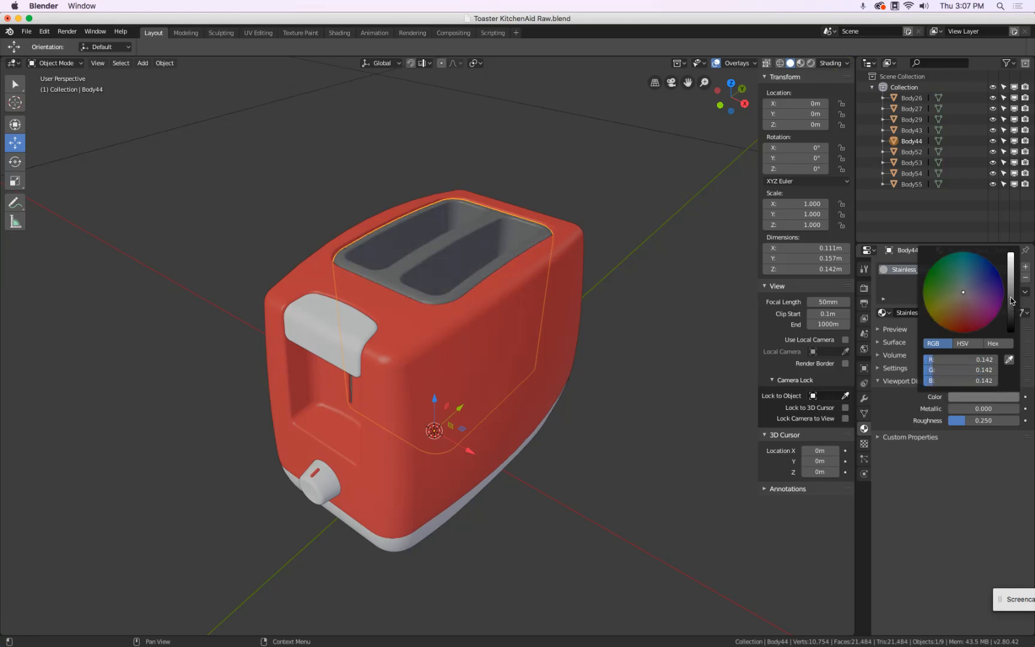
# - Set the viewport display color of the Rubber_-_Bumpy material on the toaster's feet to near black, RGB 0.012
pyautogui.moveTo(639, 446); pyautogui.dragTo(617, 418, button='middle')
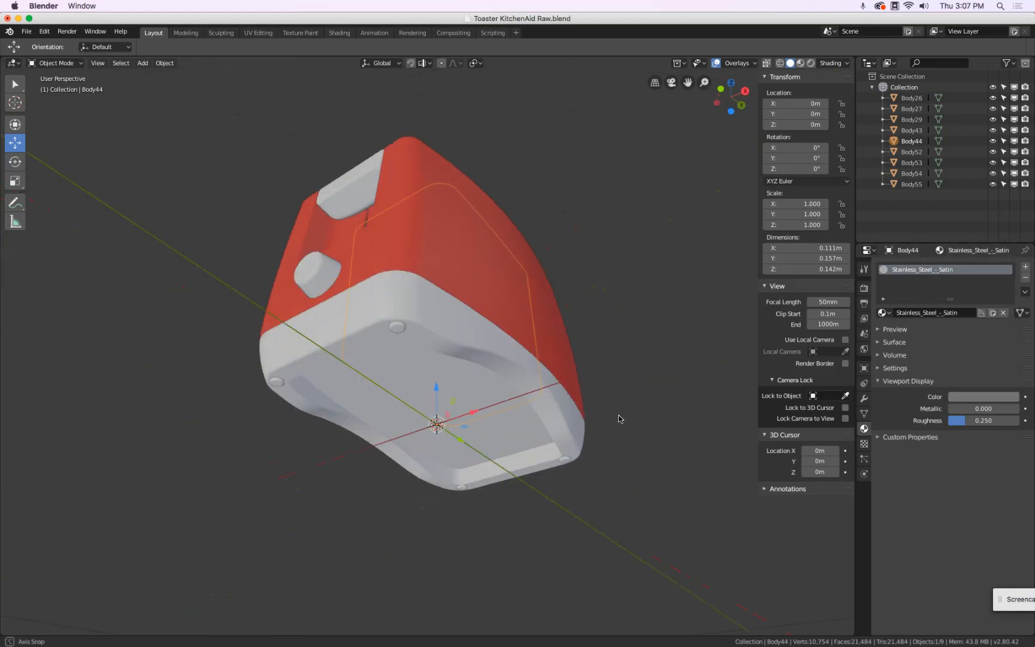
pyautogui.click(397, 327)
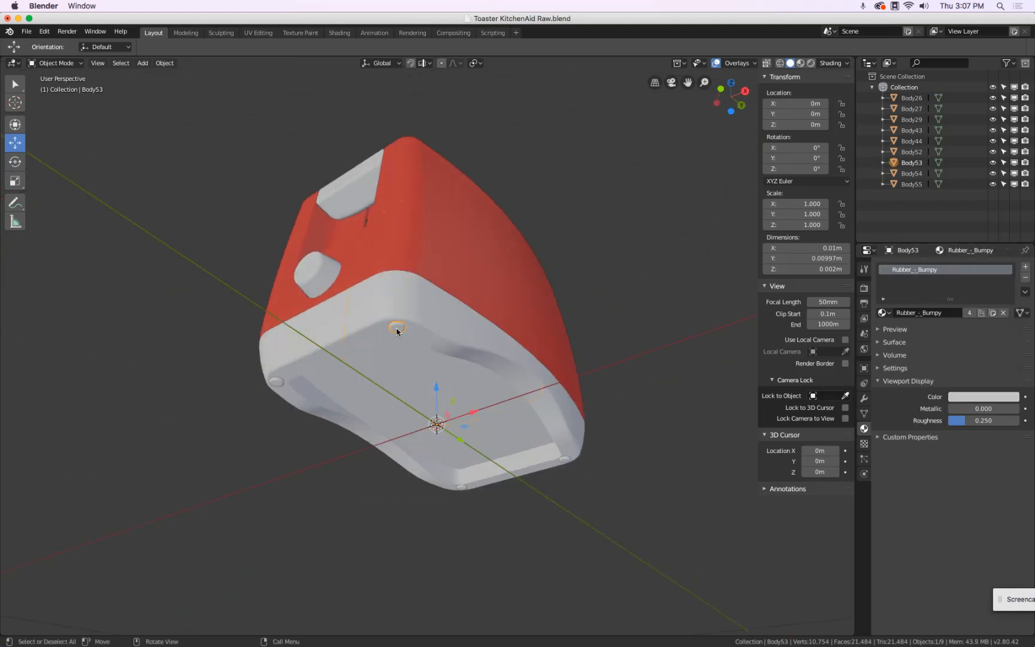
pyautogui.click(985, 397)
pyautogui.click(1012, 325)
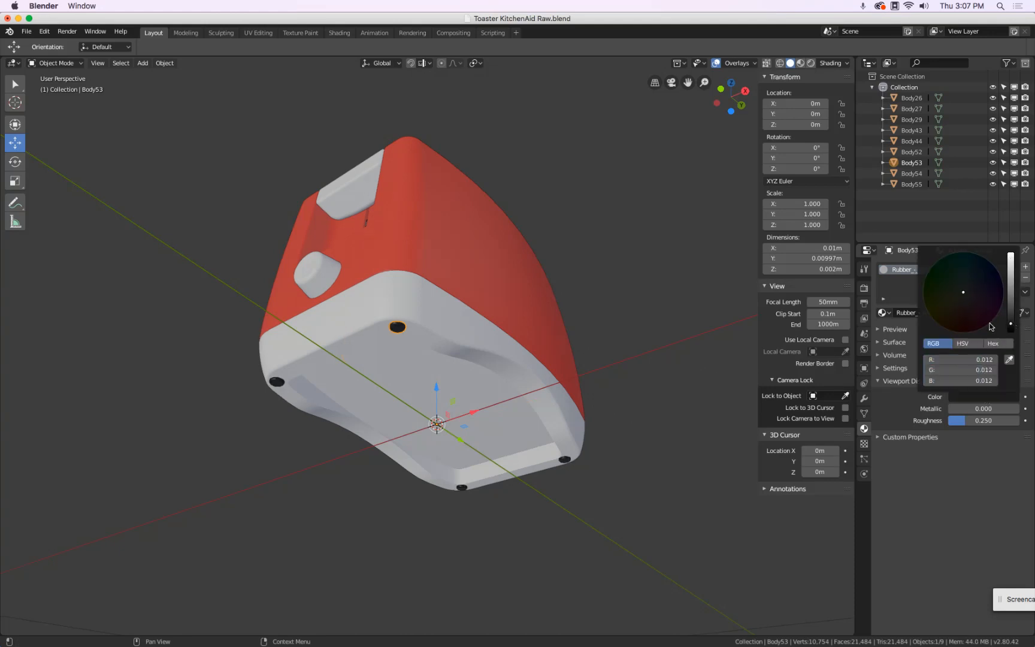
# - Select the toaster housing and show its red paint material's surface settings instead of the viewport display settings
pyautogui.moveTo(591, 288); pyautogui.dragTo(596, 385, button='middle')
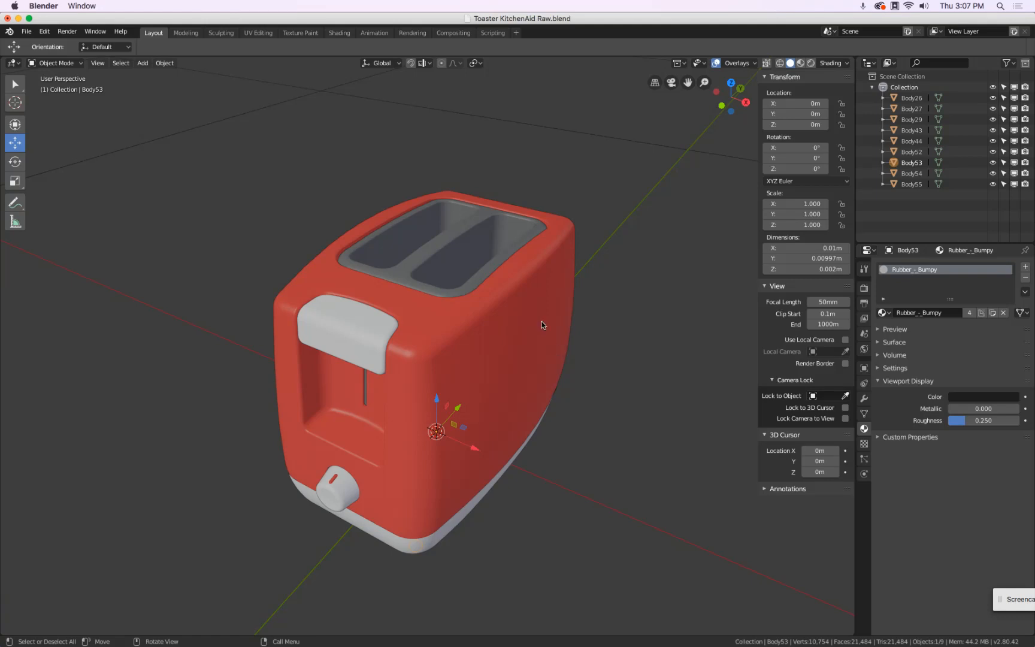
pyautogui.click(576, 254)
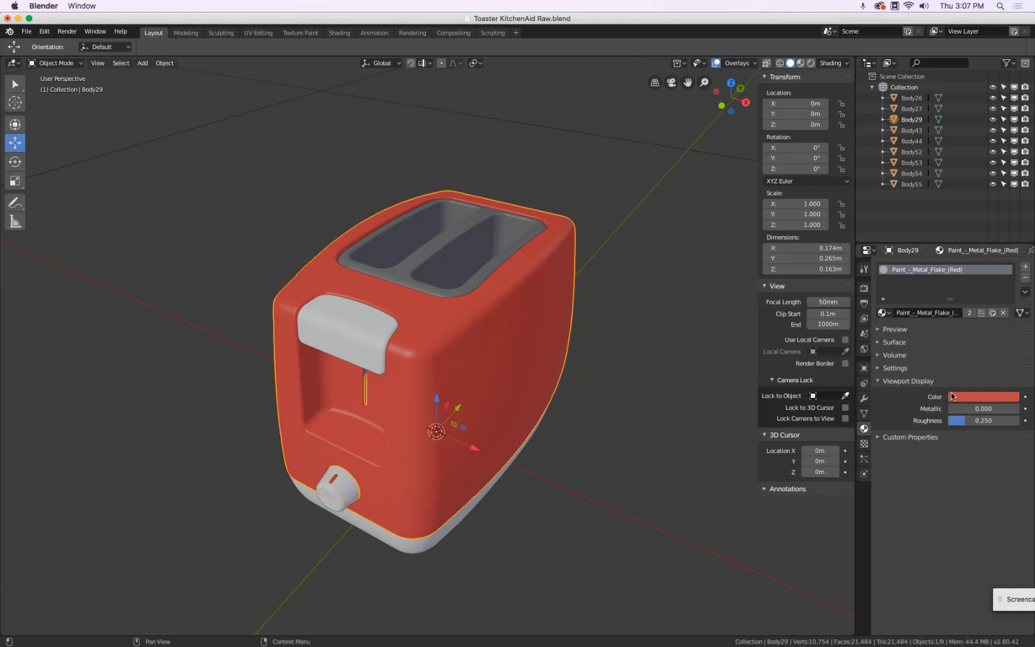
pyautogui.click(879, 382)
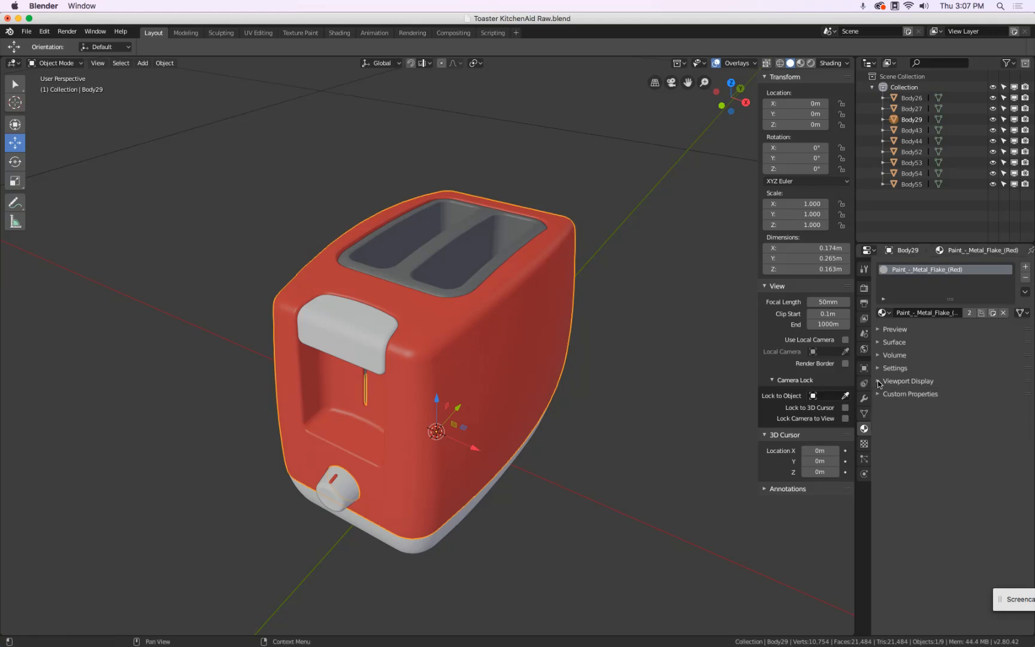
pyautogui.click(879, 343)
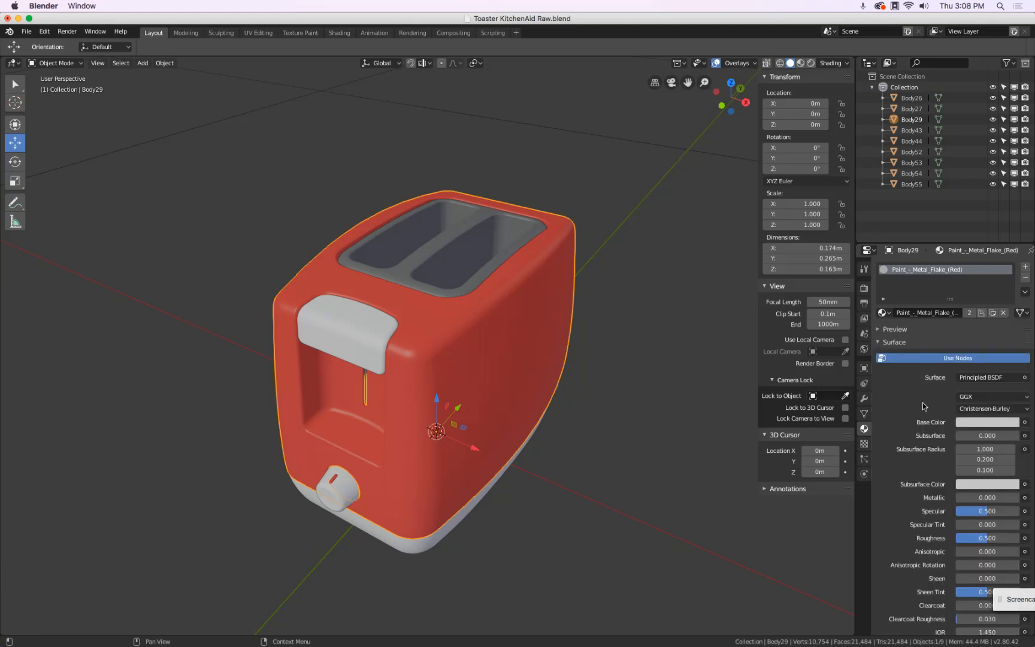
pyautogui.scroll(-5, 924, 407)
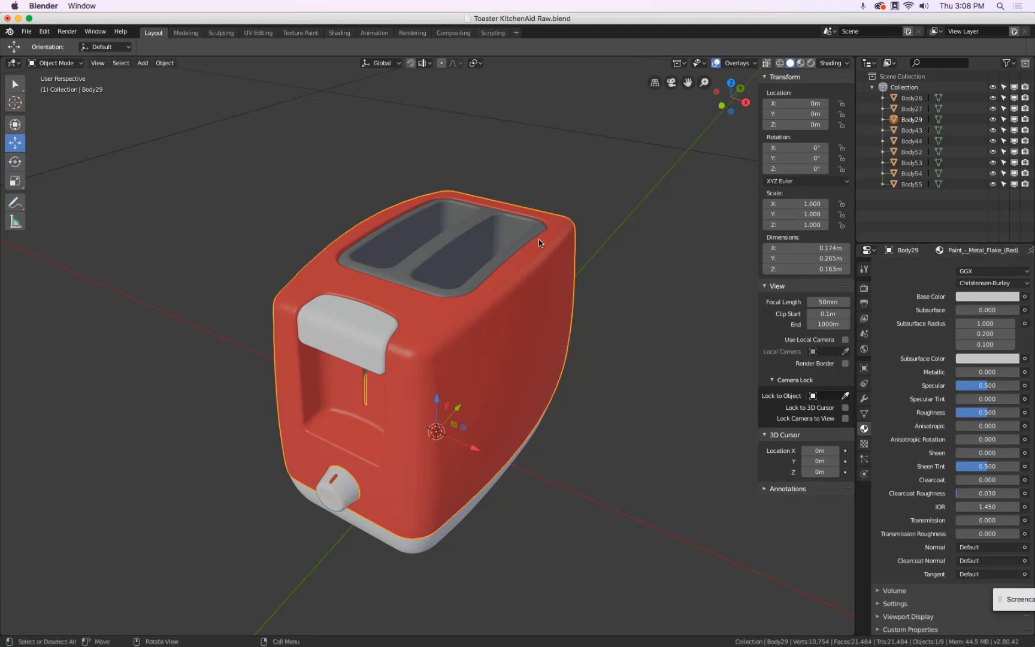
# - Compare the toaster in solid and material preview shading, ending in material preview
pyautogui.click(801, 63)
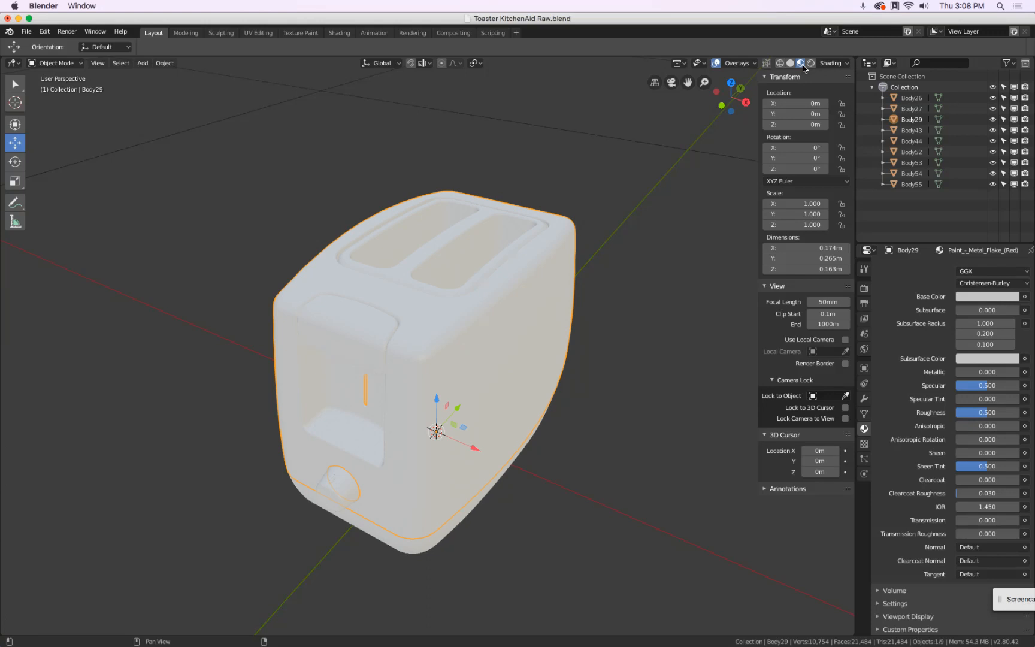
pyautogui.click(790, 64)
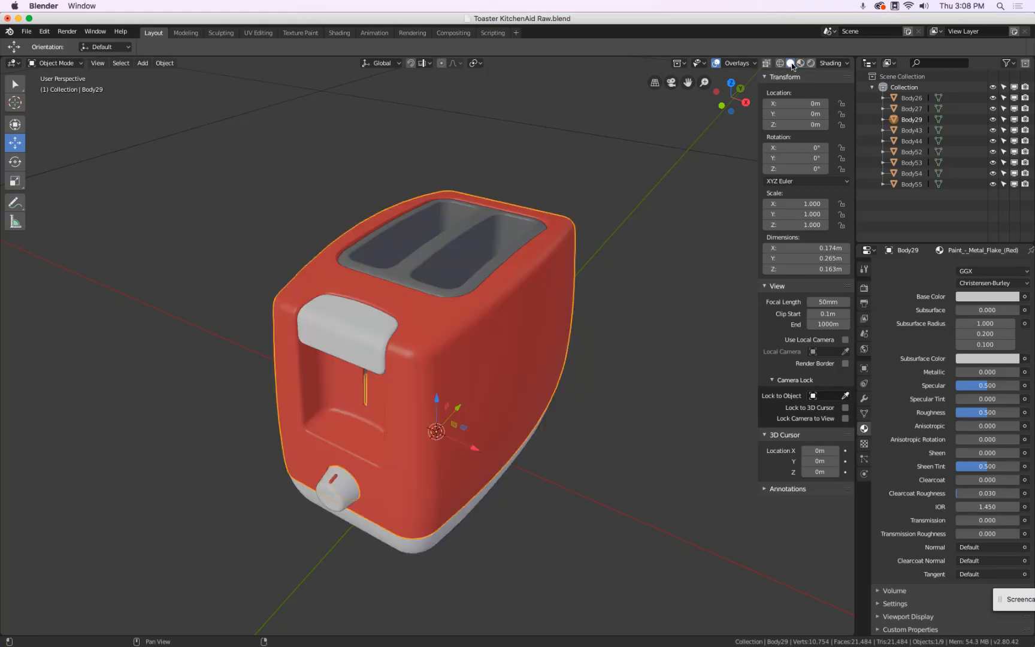
pyautogui.click(800, 63)
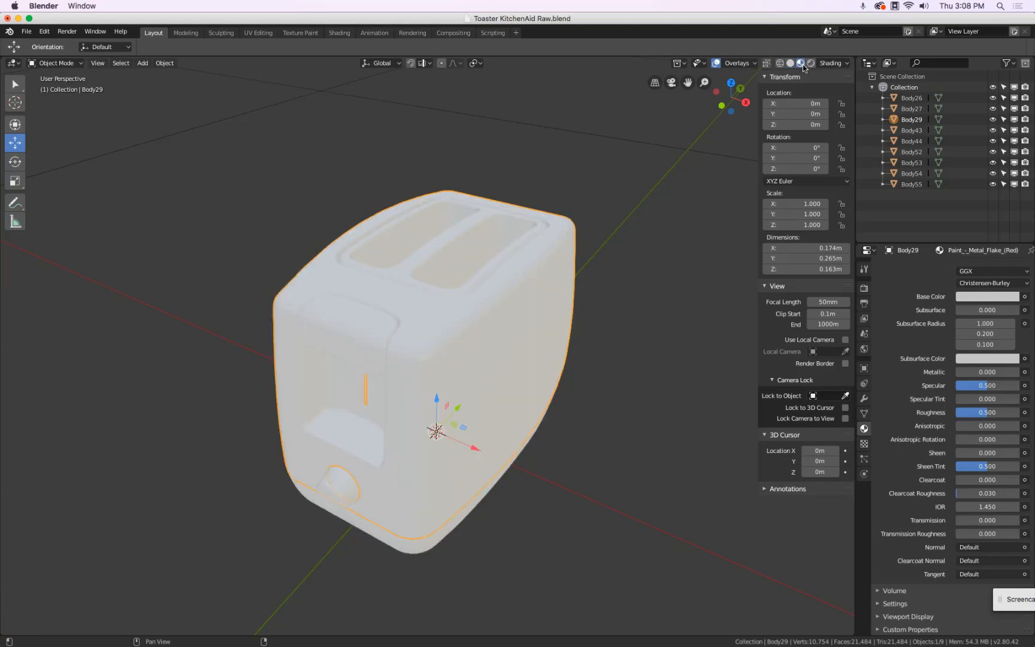
pyautogui.click(790, 64)
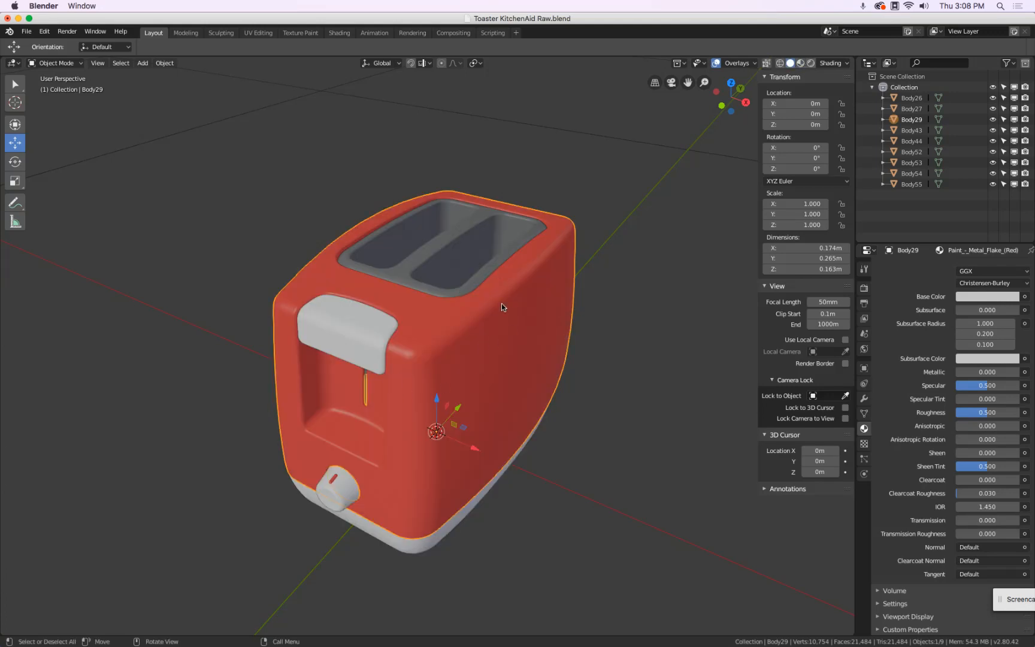
pyautogui.click(801, 63)
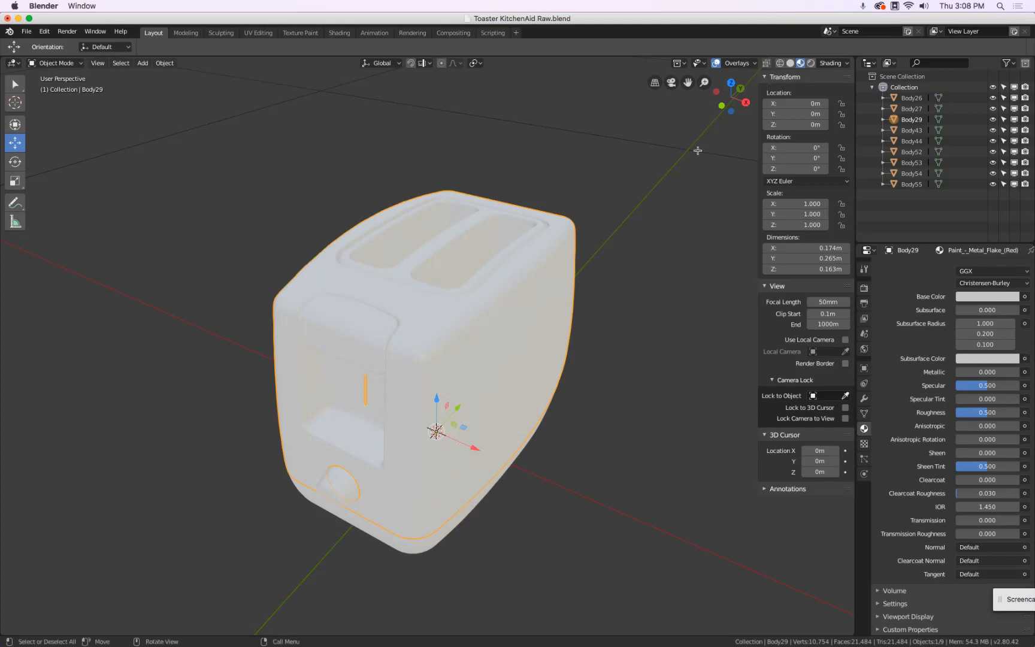
# - Give the housing's red paint material a red base color and set its specular to 1.000
pyautogui.click(984, 297)
pyautogui.moveTo(975, 211)
pyautogui.mouseDown()
pyautogui.moveTo(917, 176)
pyautogui.moveTo(964, 210)
pyautogui.mouseUp()
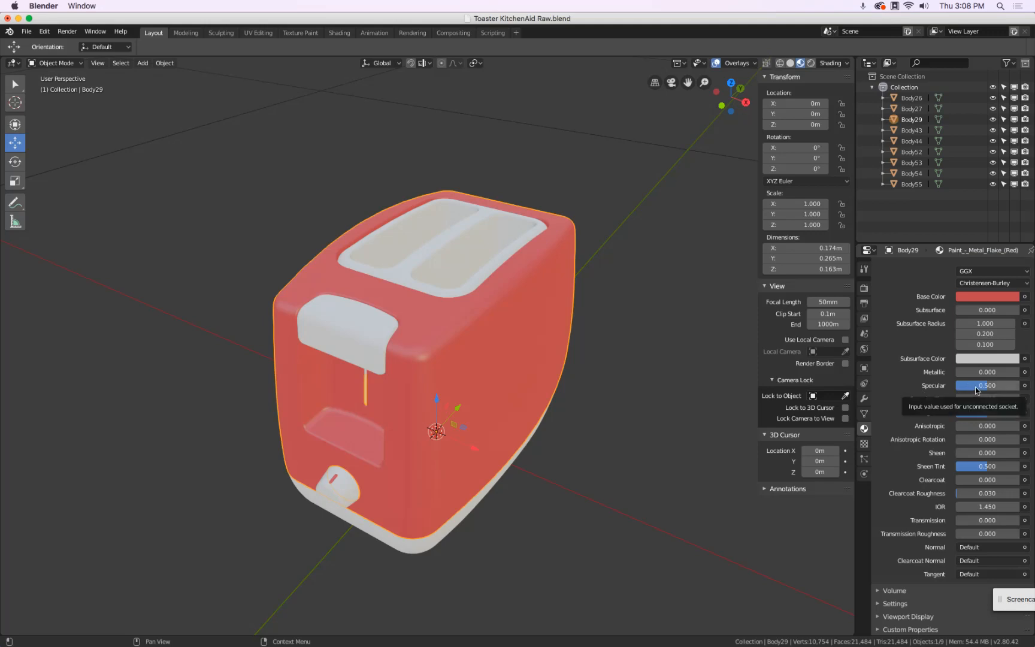
pyautogui.moveTo(979, 390); pyautogui.dragTo(1013, 416)
# - Inspect the housing's highlights up close and set the red paint material's roughness to 0.000
pyautogui.scroll(-1, 396, 381)
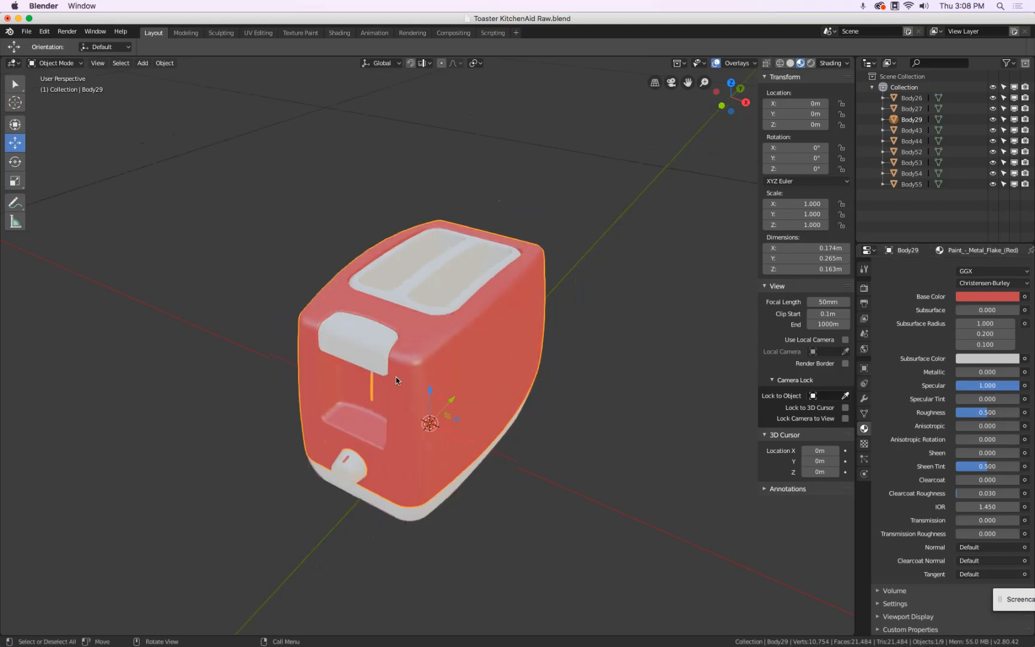
pyautogui.scroll(8, 413, 363)
pyautogui.scroll(-3, 418, 358)
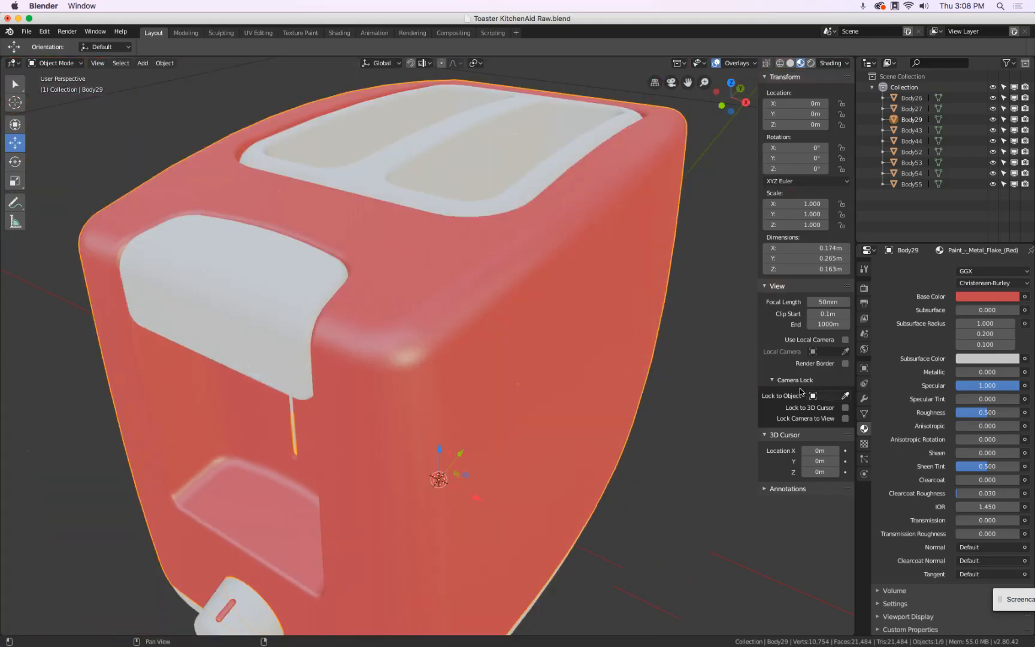
pyautogui.moveTo(961, 386); pyautogui.dragTo(960, 413)
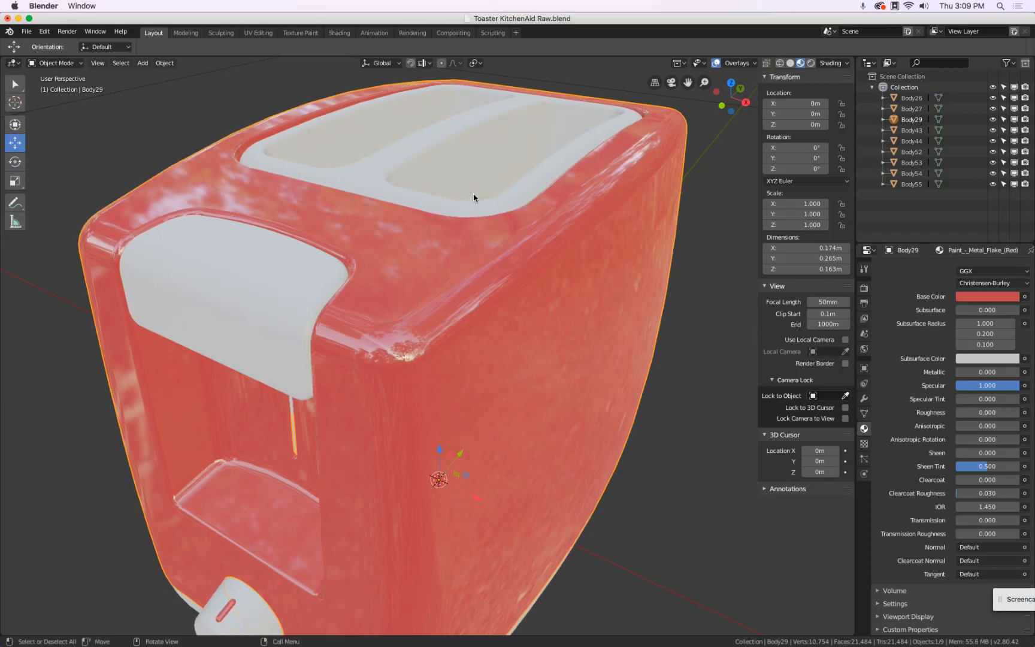
# - Give the bread slot insert's stainless steel a darker grey base color, with metallic 1.000 and specular 0.000
pyautogui.click(383, 161)
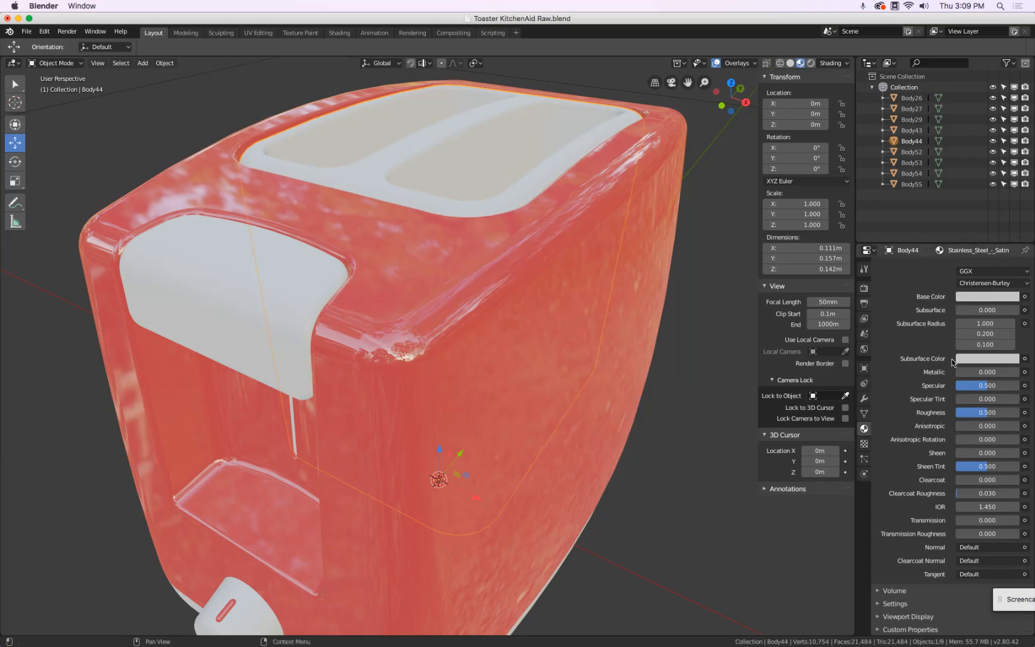
pyautogui.click(961, 298)
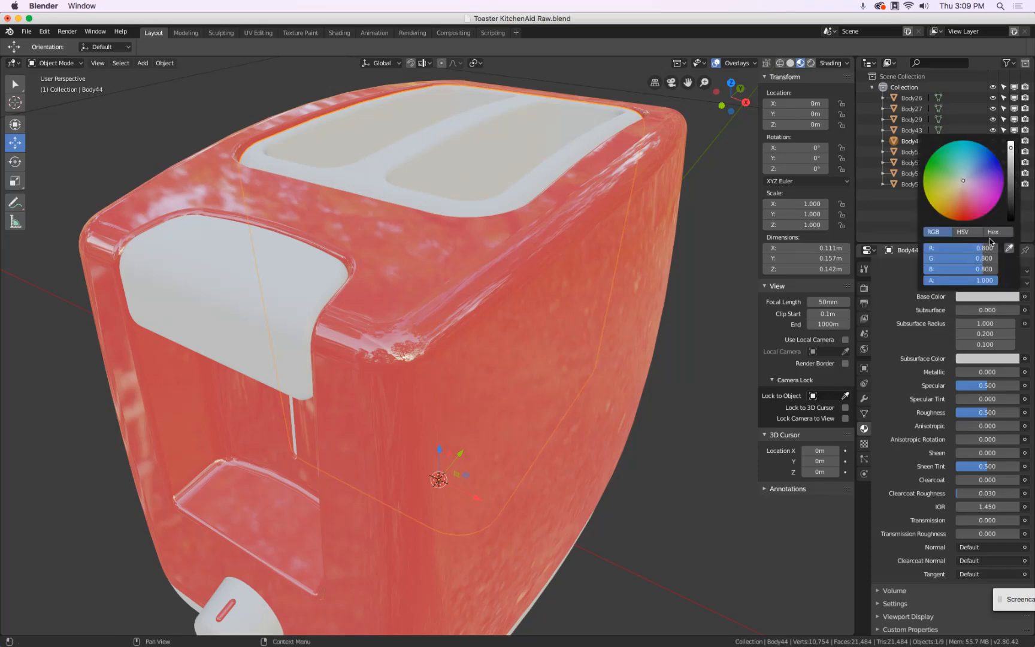
pyautogui.click(1013, 186)
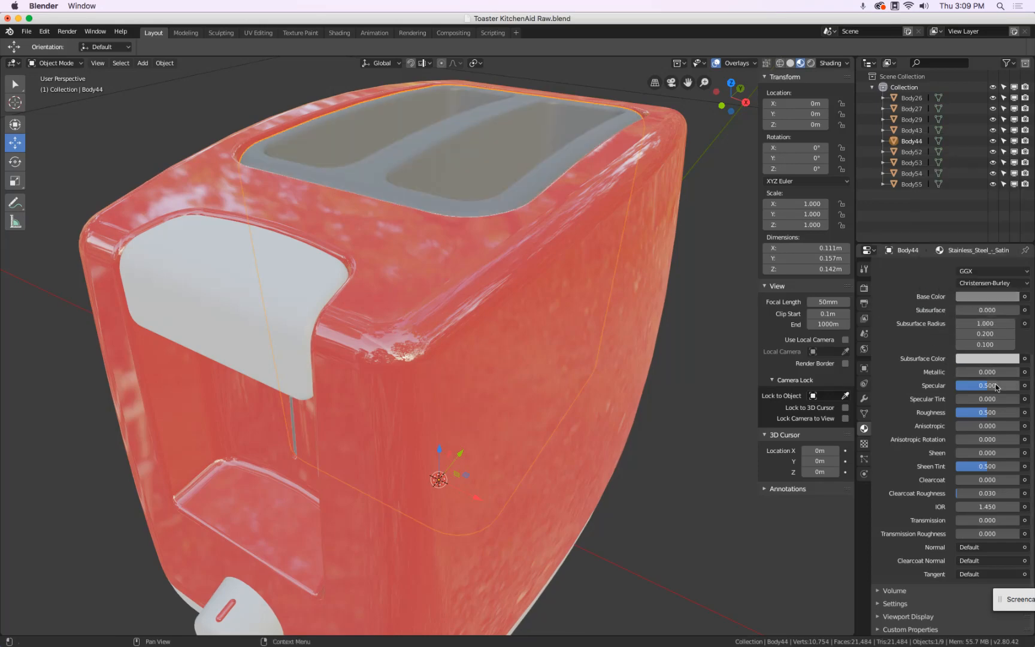
pyautogui.moveTo(1002, 391); pyautogui.dragTo(1033, 385)
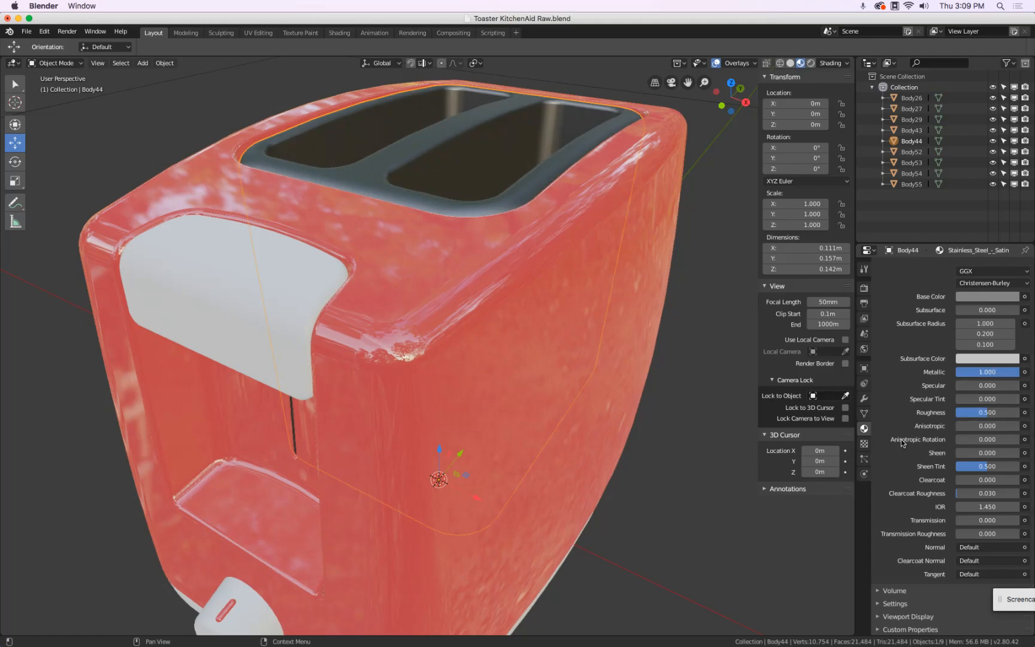
# - Set the lever cap's Paint_-_Metal_Flake_(Silver) material to roughness 0.000 and specular 1.000
pyautogui.click(305, 268)
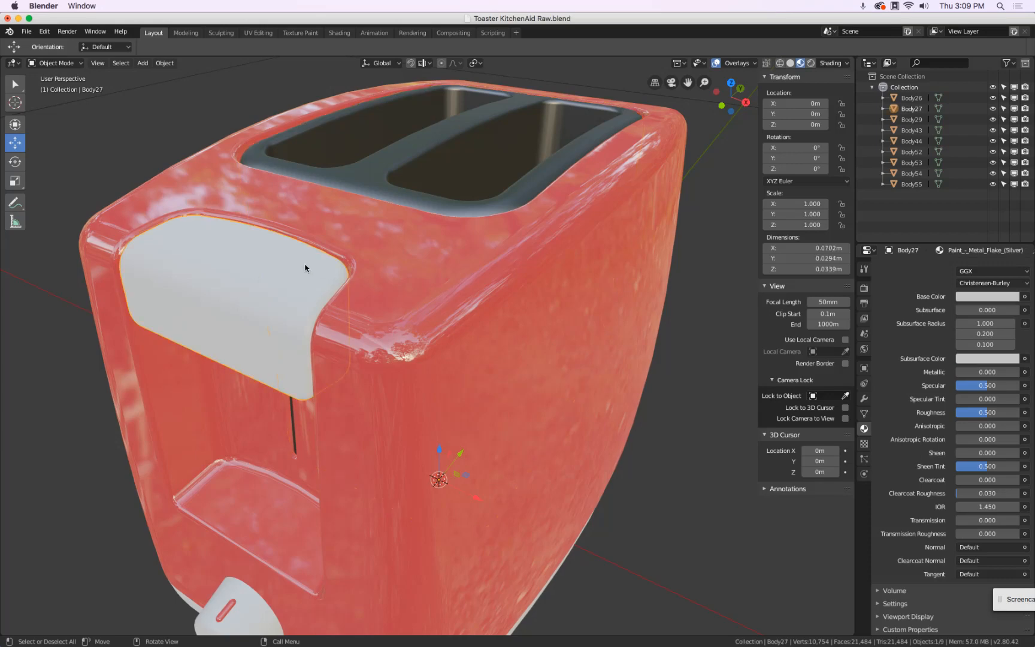
pyautogui.scroll(-2, 305, 268)
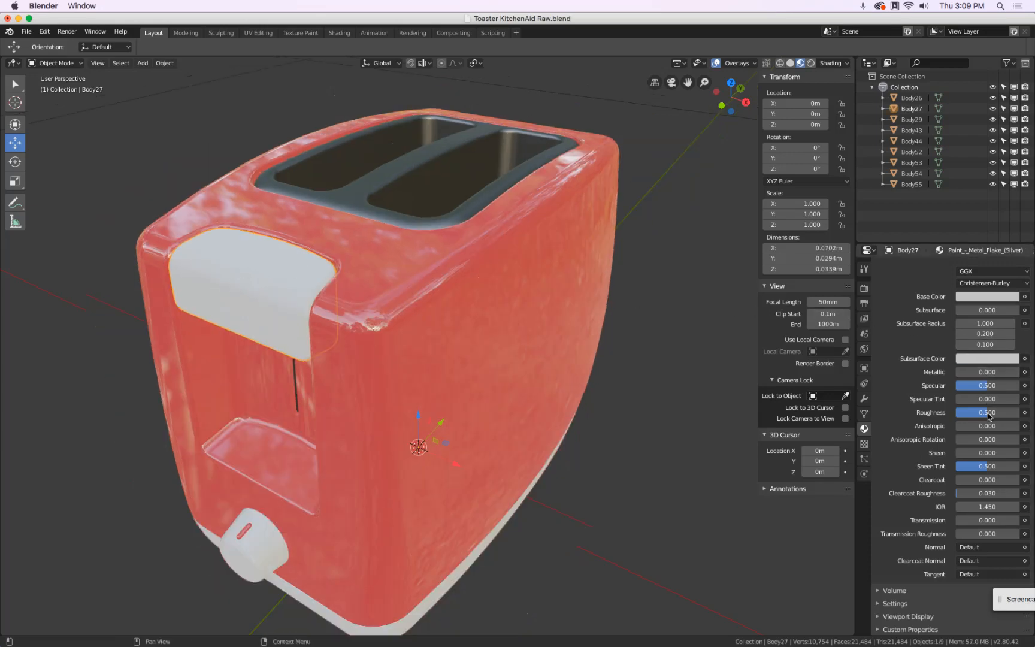
pyautogui.moveTo(988, 415); pyautogui.dragTo(950, 417)
pyautogui.click(979, 389)
pyautogui.write('1')
pyautogui.press('Return')
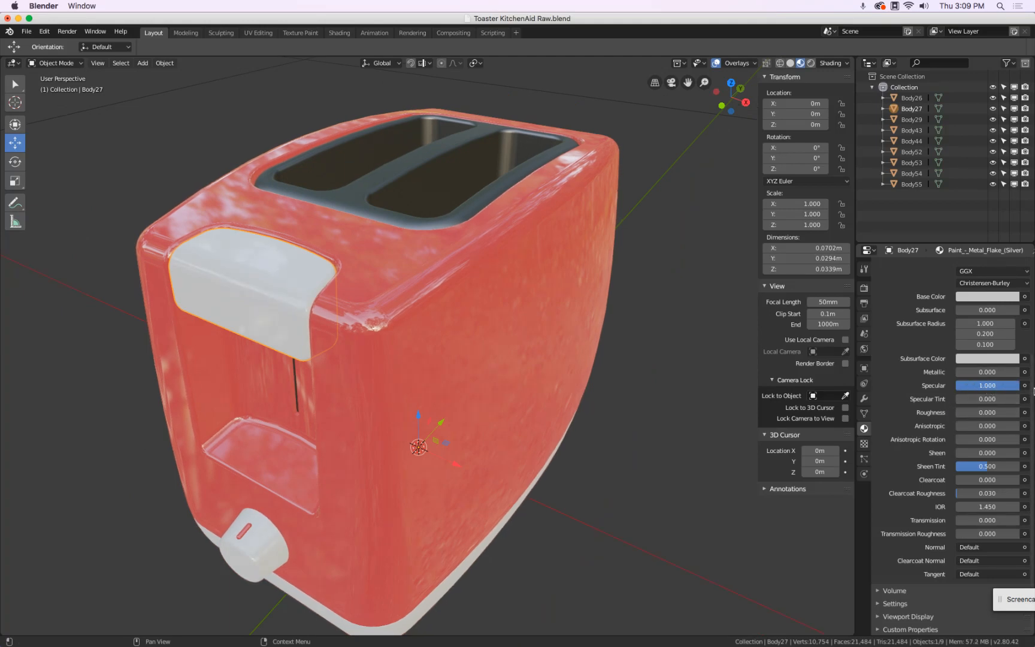
# - Try a bright green base color on the housing's Paint_-_Metal_Flake_(Red) material
pyautogui.click(258, 548)
pyautogui.moveTo(527, 560); pyautogui.dragTo(418, 529, button='middle')
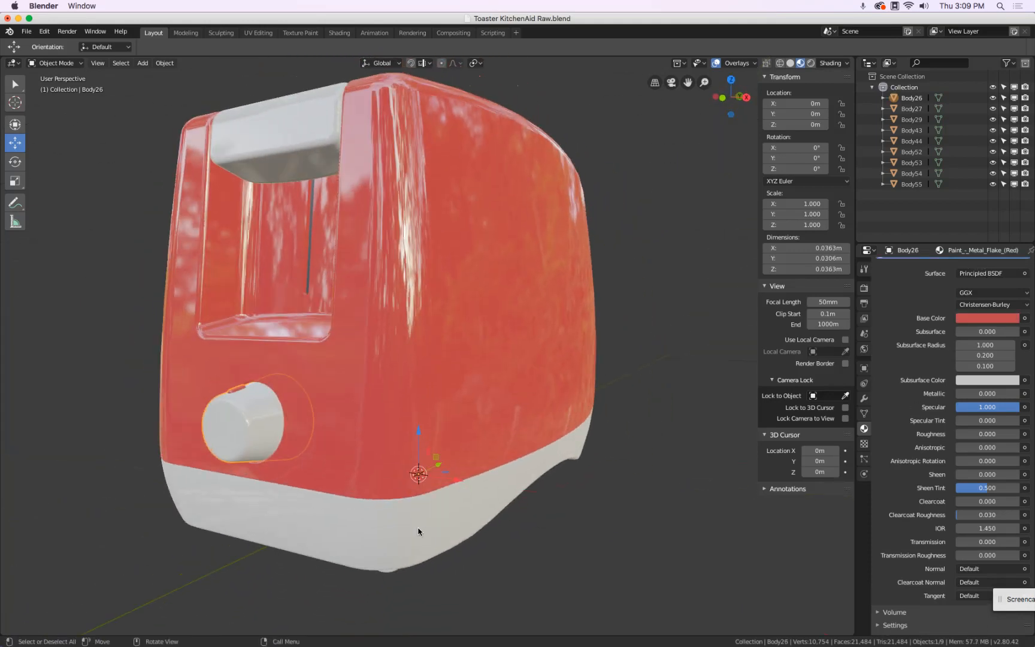
pyautogui.scroll(3, 409, 442)
pyautogui.scroll(1, 404, 461)
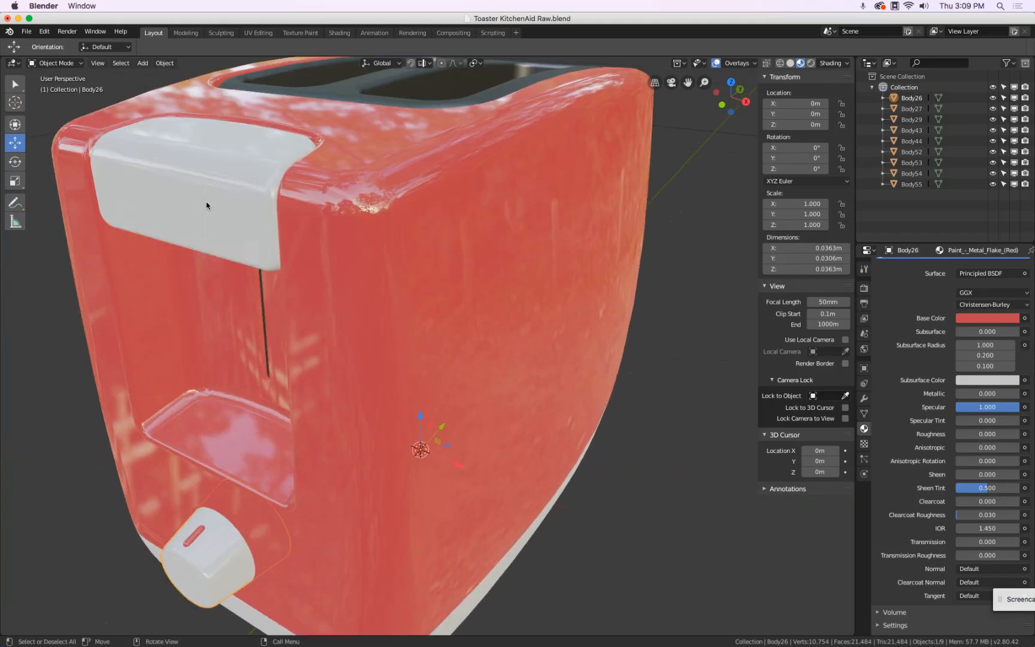
pyautogui.scroll(-4, 252, 228)
pyautogui.click(333, 206)
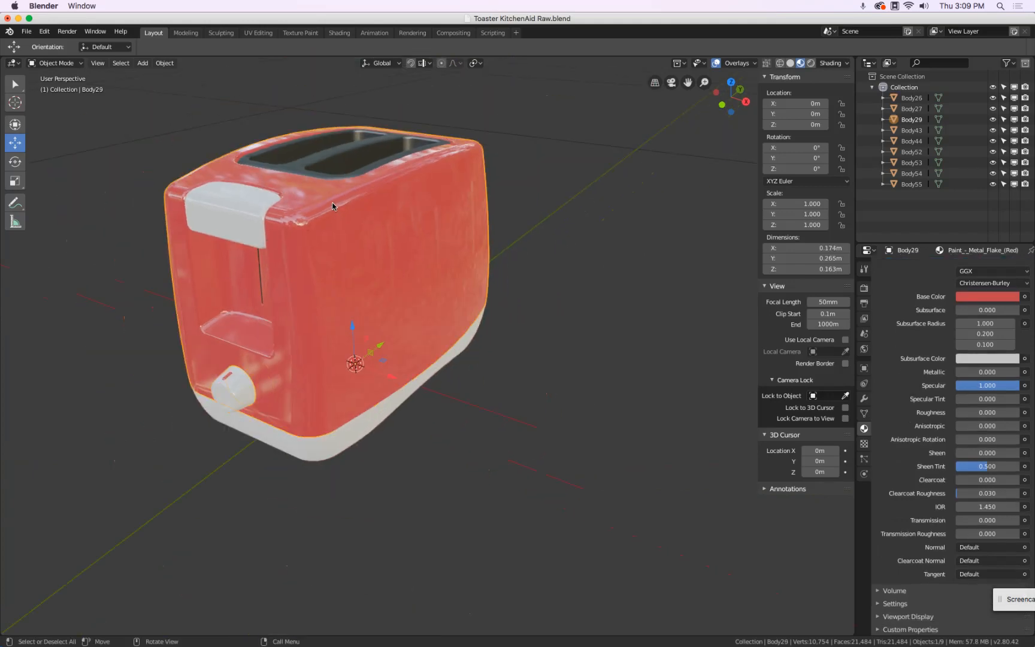
pyautogui.click(975, 296)
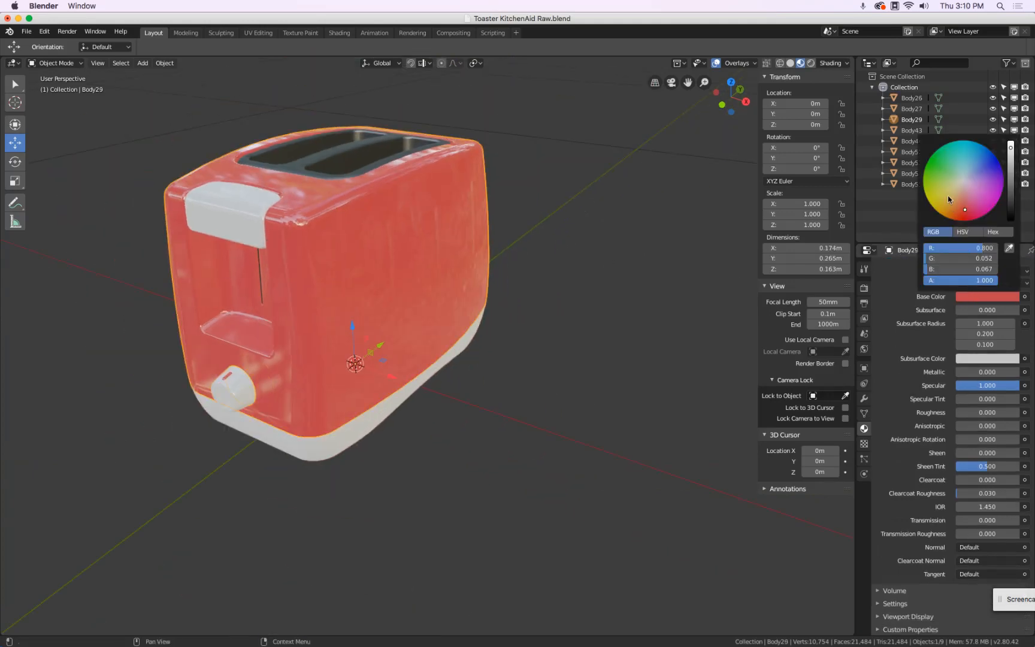
pyautogui.moveTo(949, 199); pyautogui.dragTo(911, 186)
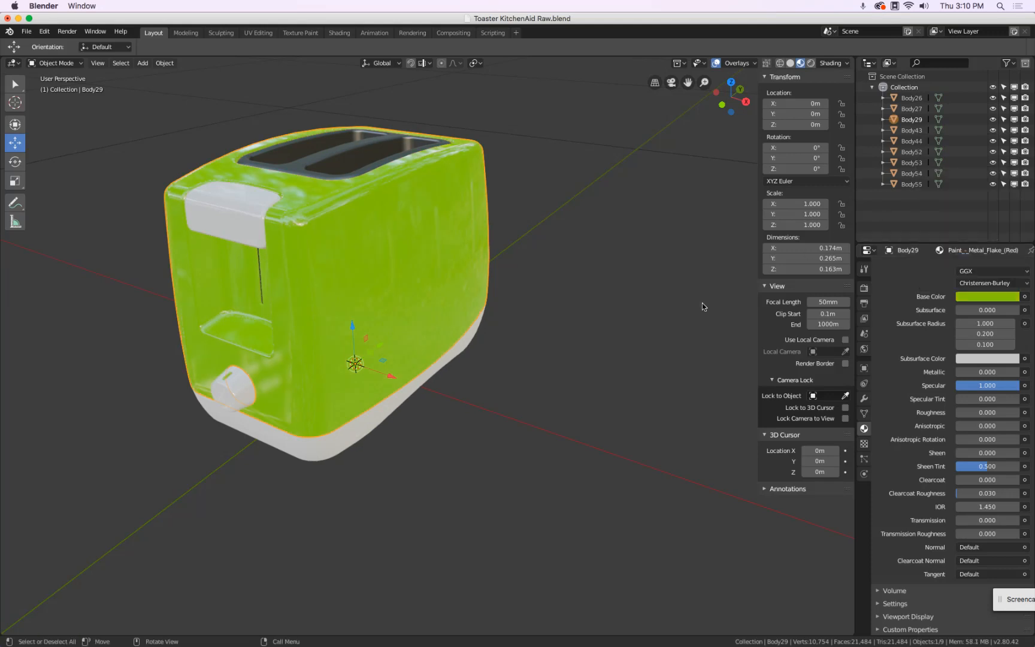
pyautogui.moveTo(671, 310); pyautogui.dragTo(656, 336, button='middle')
pyautogui.scroll(-4, 215, 418)
pyautogui.scroll(8, 215, 418)
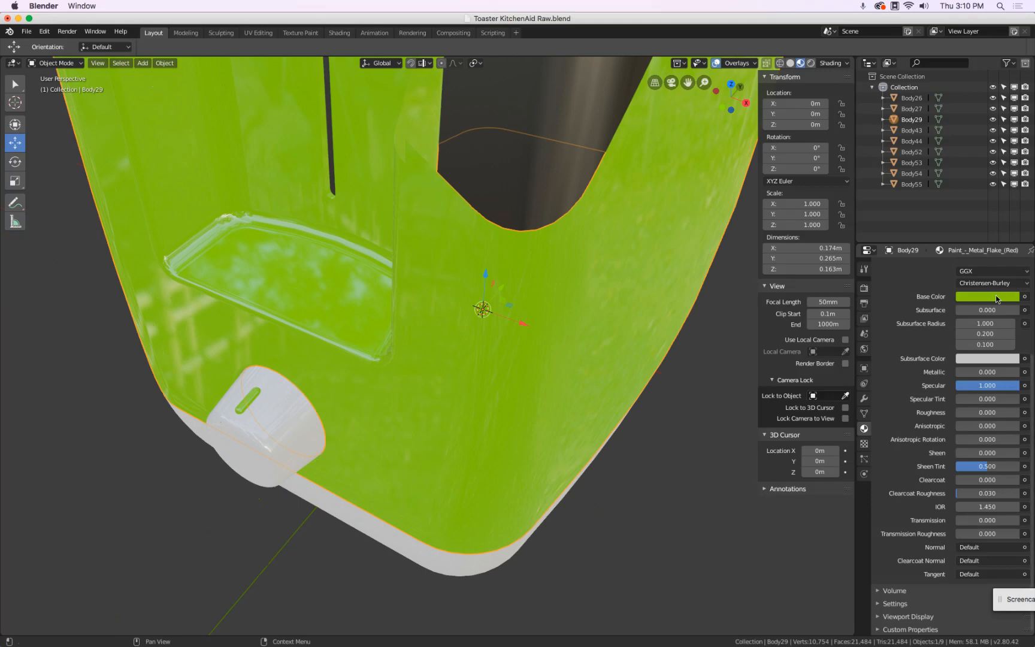
# - Set the base color of the housing's paint material back to red
pyautogui.click(977, 296)
pyautogui.click(965, 217)
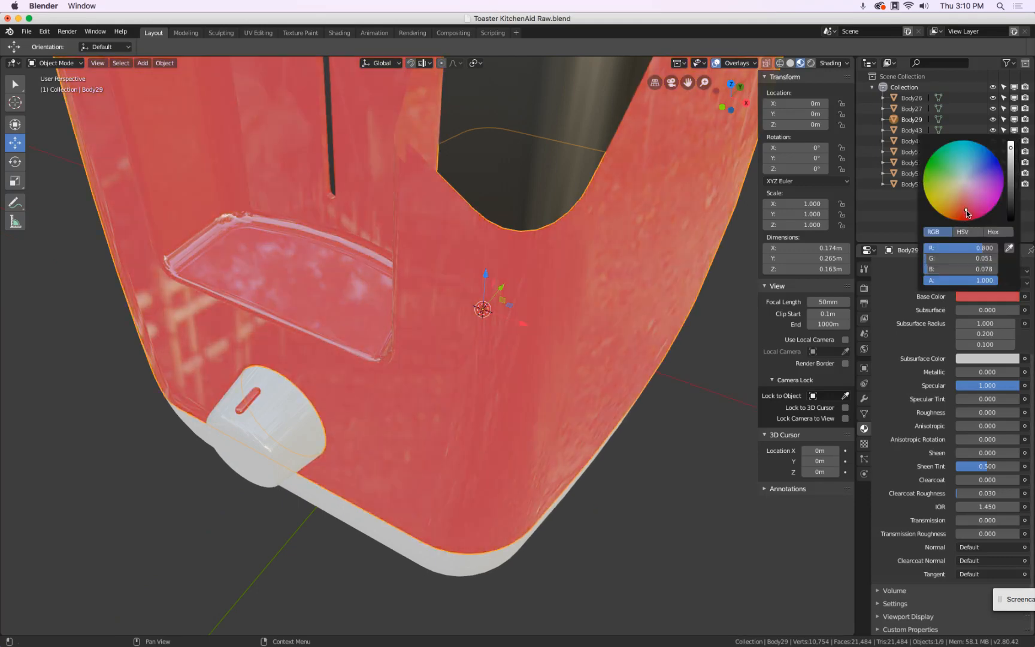
pyautogui.scroll(-4, 673, 383)
# - Give the rubber foot under the toaster's base a near-black base color in its Rubber_-_Bumpy material
pyautogui.moveTo(676, 409); pyautogui.dragTo(531, 349, button='middle')
pyautogui.scroll(4, 531, 349)
pyautogui.scroll(3, 531, 353)
pyautogui.scroll(-3, 531, 354)
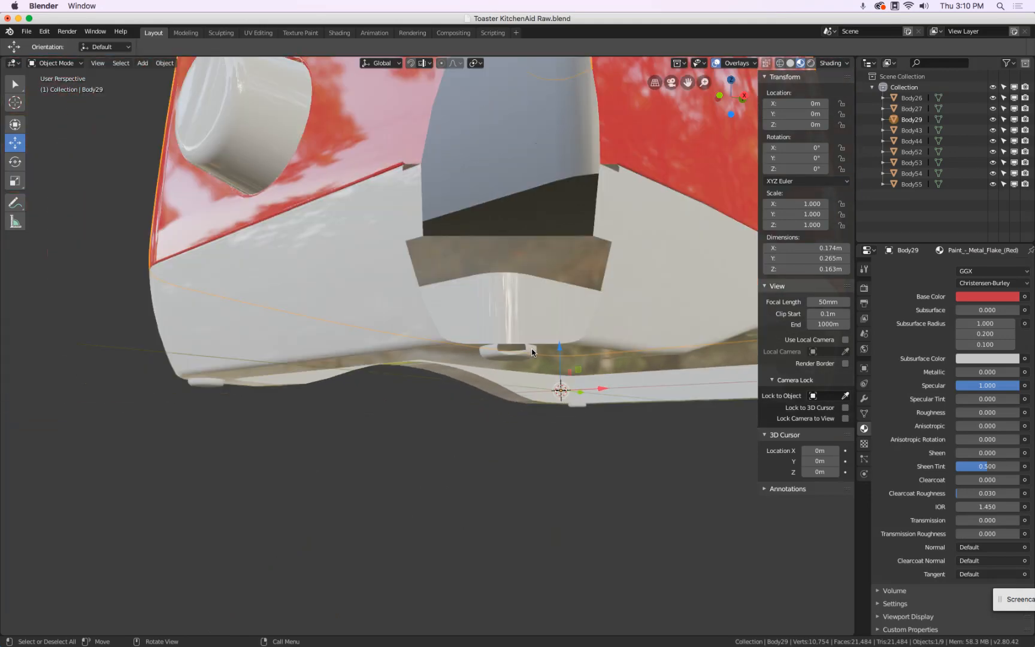
pyautogui.click(549, 396)
pyautogui.moveTo(542, 385); pyautogui.dragTo(527, 375, button='middle')
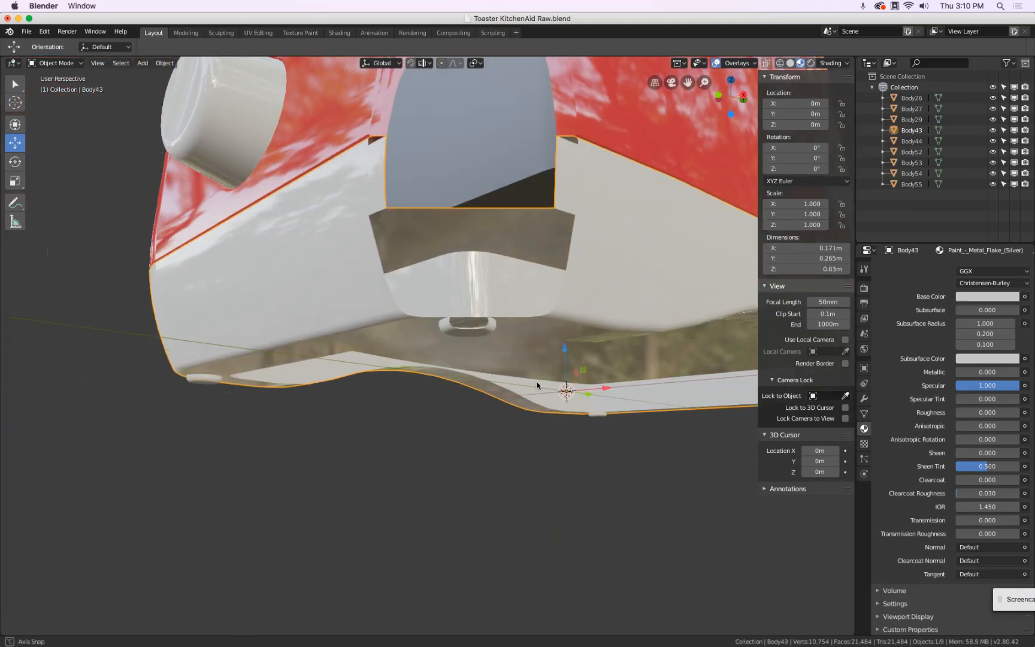
pyautogui.click(451, 336)
pyautogui.click(451, 332)
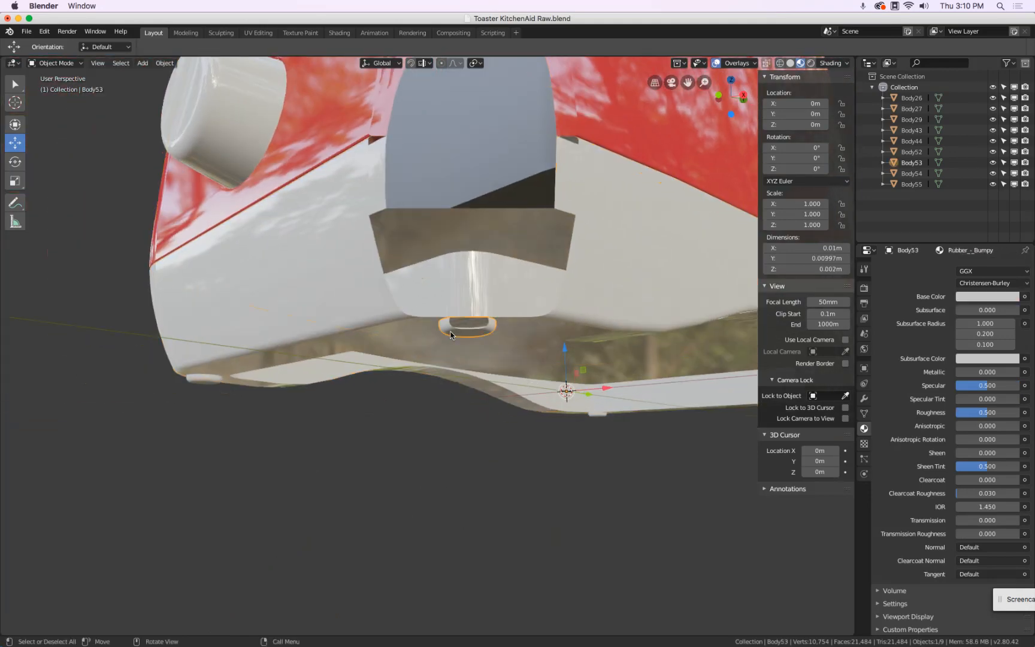
pyautogui.click(983, 297)
pyautogui.moveTo(1012, 200); pyautogui.dragTo(1012, 209)
# - Raise the foot's Rubber_-_Bumpy roughness to 0.600 and check the result on the underside
pyautogui.moveTo(704, 359); pyautogui.dragTo(593, 187, button='middle')
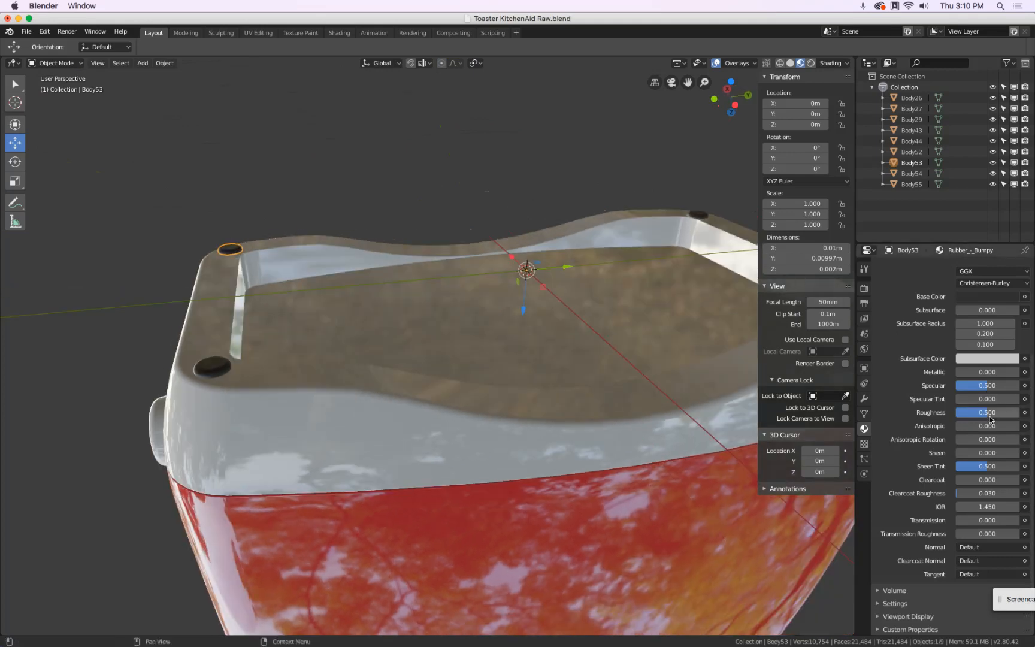
pyautogui.moveTo(990, 415)
pyautogui.mouseDown()
pyautogui.moveTo(1008, 425)
pyautogui.moveTo(997, 422)
pyautogui.mouseUp()
pyautogui.scroll(3, 555, 302)
pyautogui.scroll(-4, 555, 302)
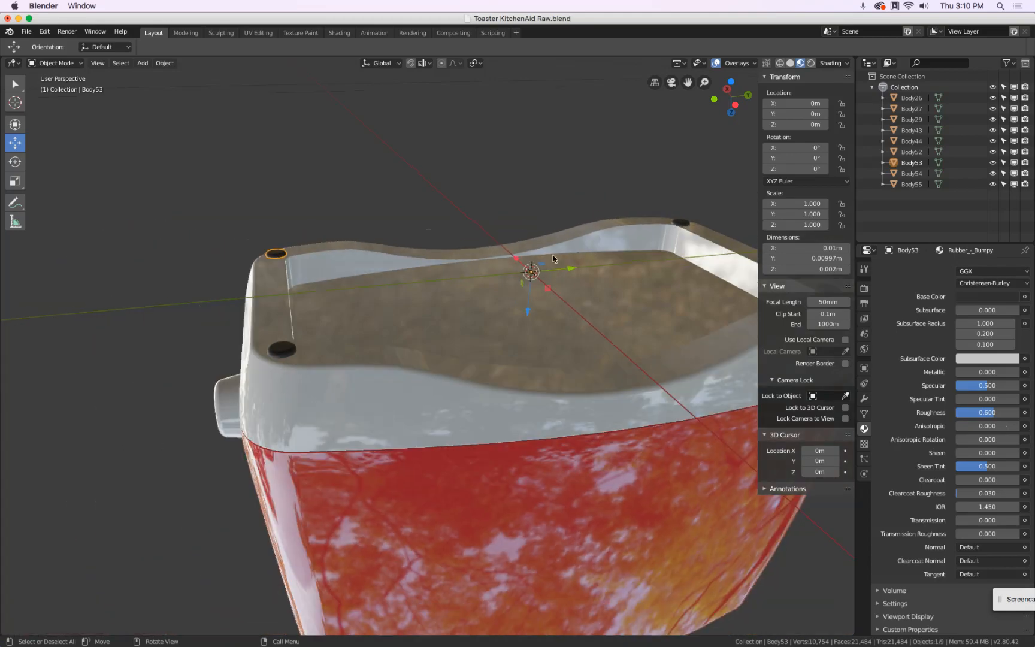
pyautogui.moveTo(555, 303); pyautogui.dragTo(552, 344, button='middle')
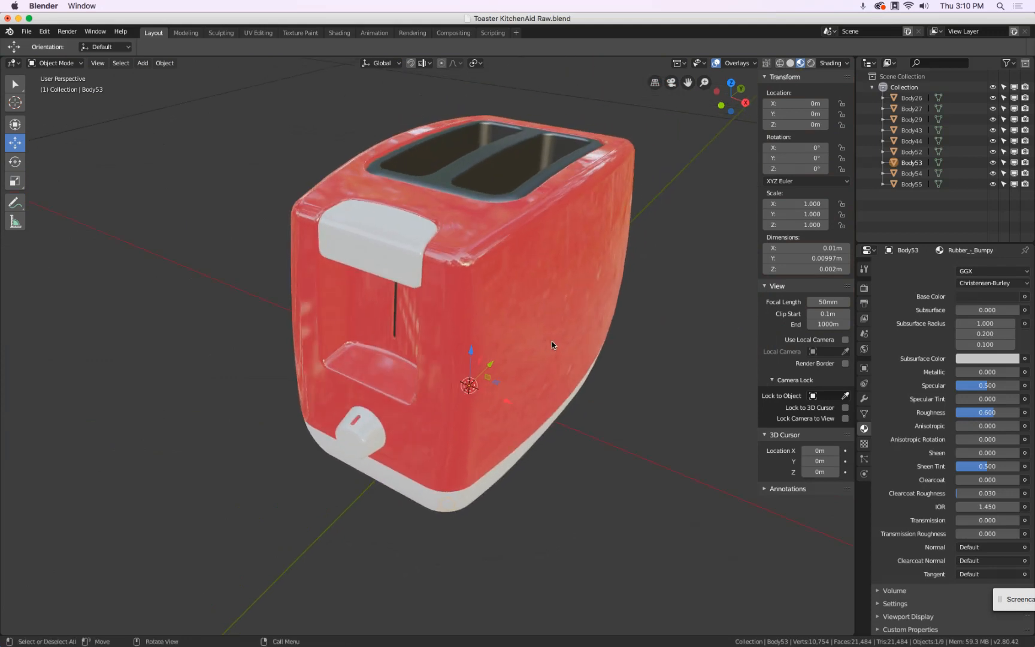
# - Add a camera to the scene at the origin, where the toaster stands
pyautogui.scroll(-5, 551, 340)
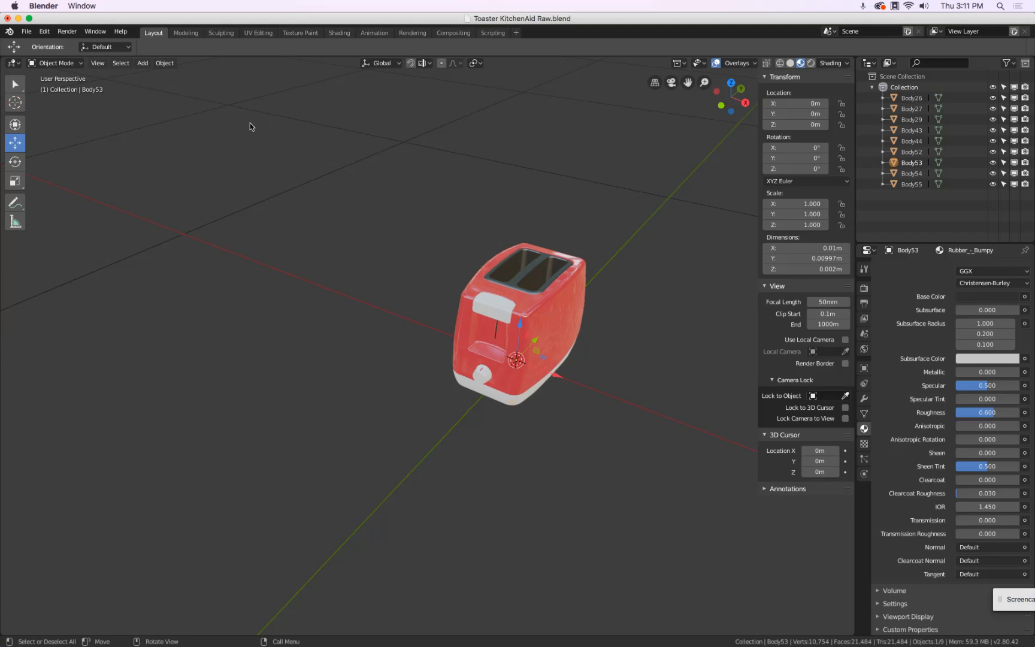
pyautogui.click(142, 63)
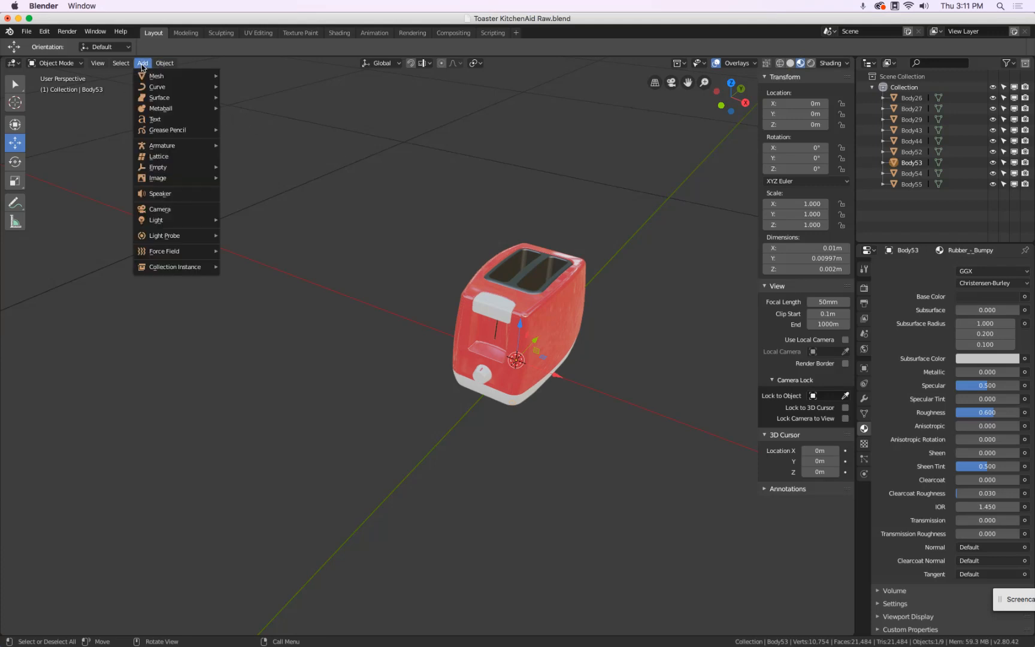
pyautogui.click(194, 215)
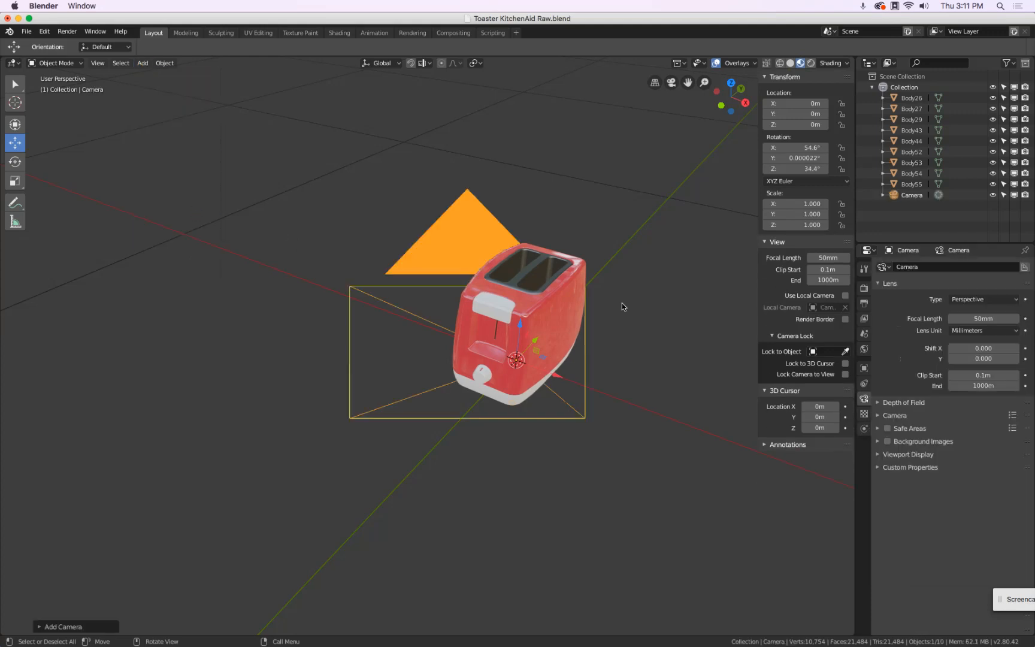
pyautogui.moveTo(624, 302); pyautogui.dragTo(533, 273, button='middle')
# - Move the camera out of the toaster to about X 0.112 m, Y -0.284 m, Z 0.143 m
pyautogui.click(16, 88)
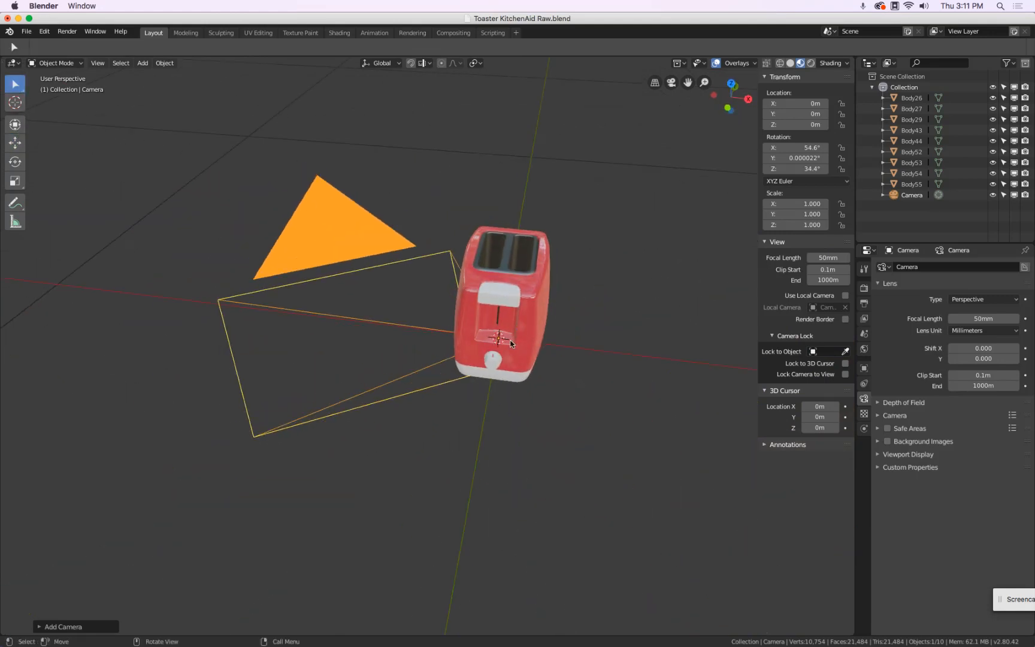
pyautogui.click(16, 144)
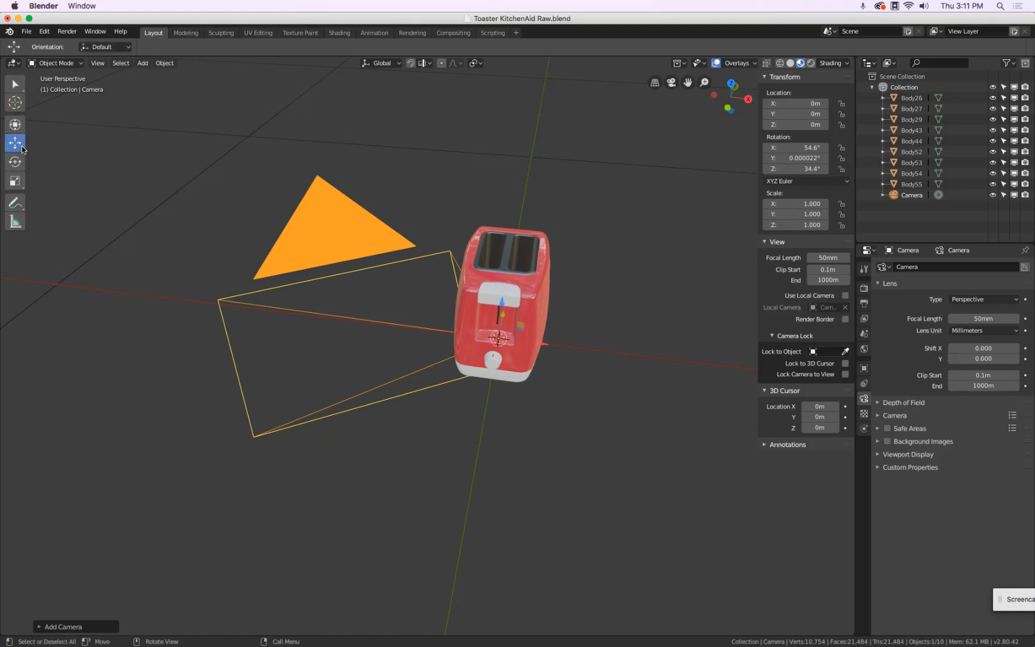
pyautogui.moveTo(543, 346); pyautogui.dragTo(558, 400, button='middle')
pyautogui.moveTo(558, 400); pyautogui.dragTo(310, 353)
pyautogui.moveTo(310, 353); pyautogui.dragTo(495, 419, button='middle')
pyautogui.moveTo(495, 419); pyautogui.dragTo(557, 441)
pyautogui.moveTo(557, 440); pyautogui.dragTo(530, 409, button='middle')
# - Scale the camera down to about 0.070 and move it along Y to about -0.619 m, away from the toaster
pyautogui.press('s')
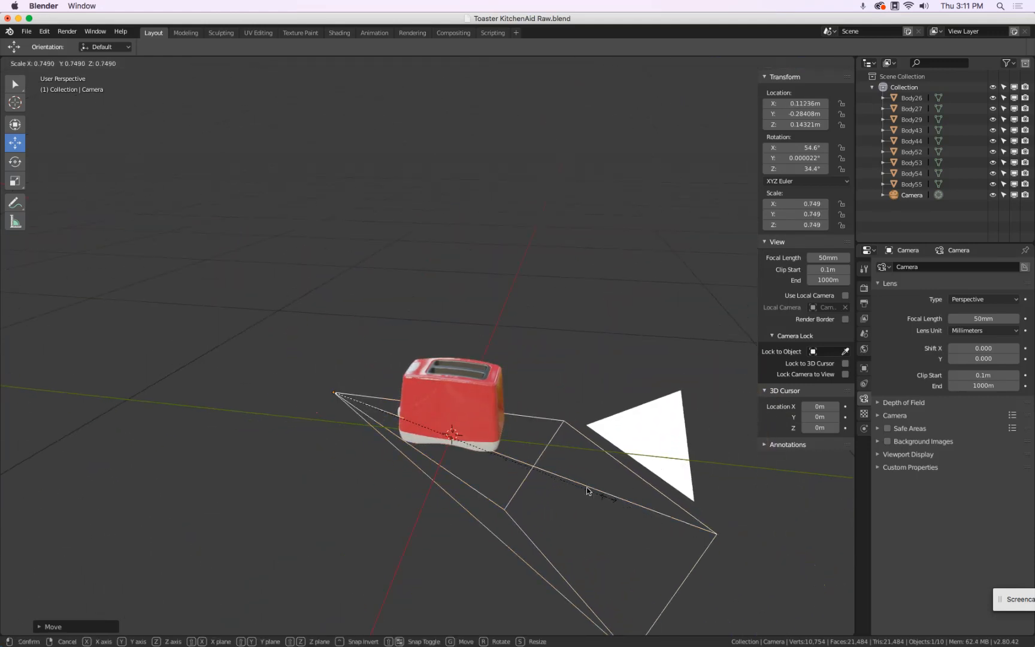
pyautogui.click(361, 389)
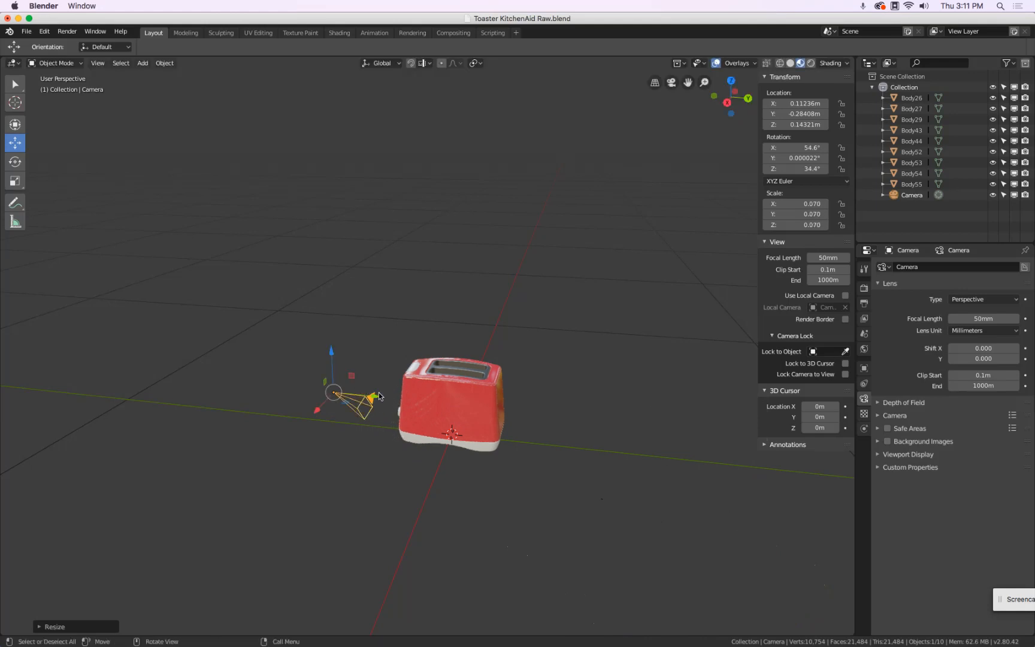
pyautogui.moveTo(377, 400); pyautogui.dragTo(243, 395)
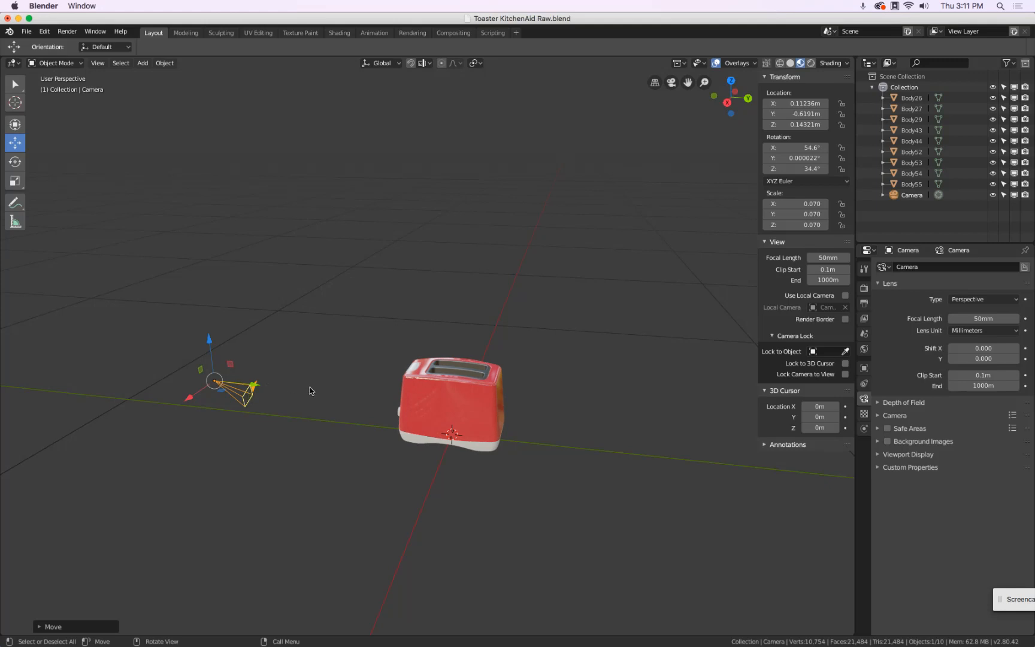
pyautogui.moveTo(312, 390); pyautogui.dragTo(382, 392, button='middle')
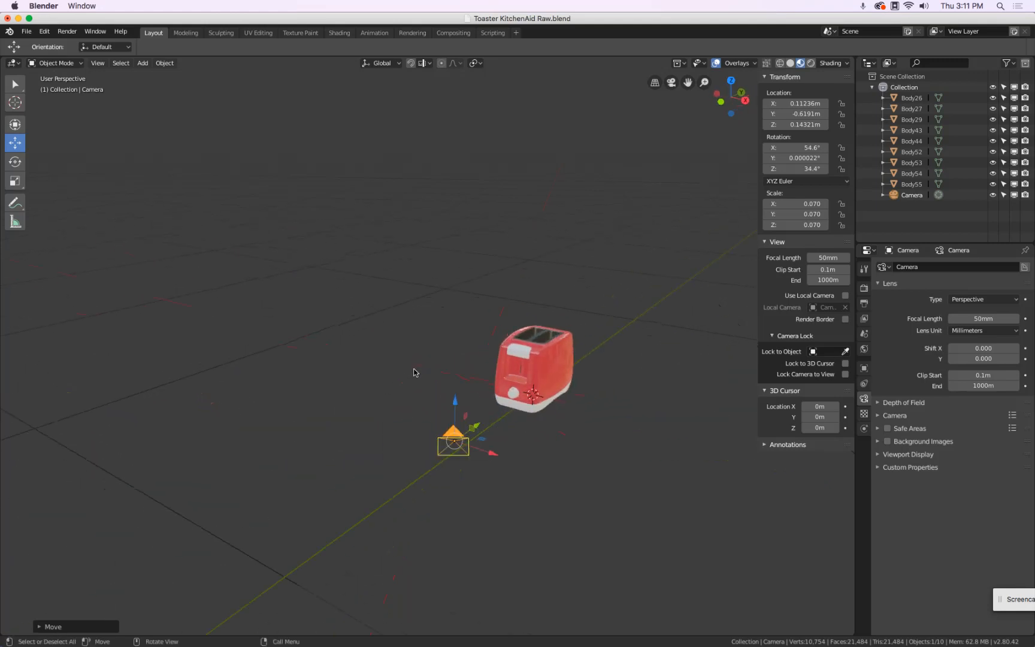
# - Look through the camera and move it to about X 0.206 m, Y -0.356 m, Z 0.373 m to centre the toaster
pyautogui.click(670, 82)
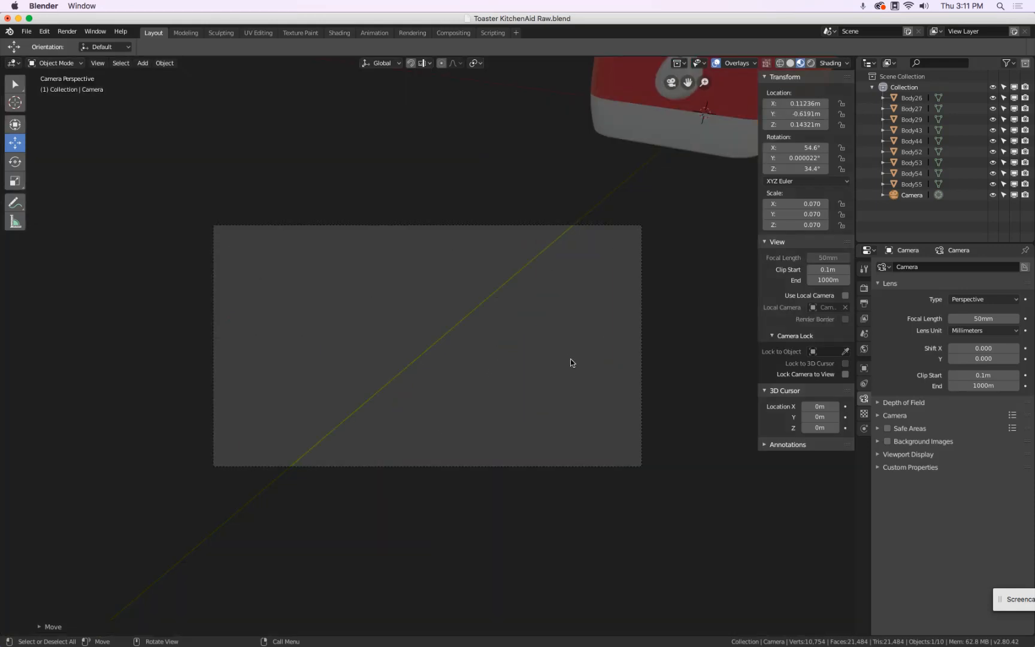
pyautogui.scroll(-3, 570, 359)
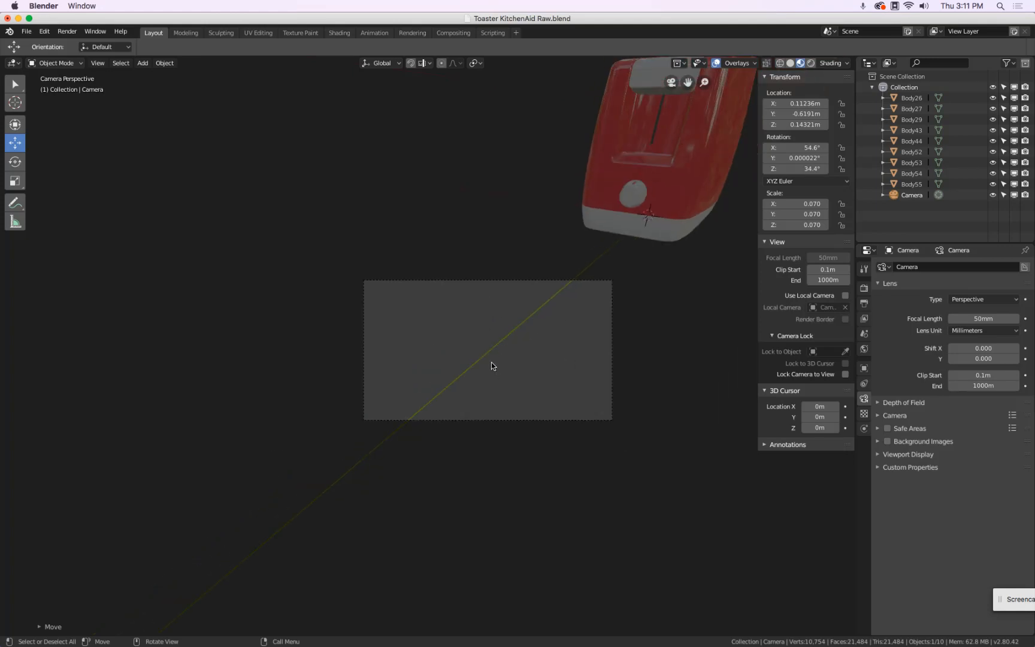
pyautogui.press('g')
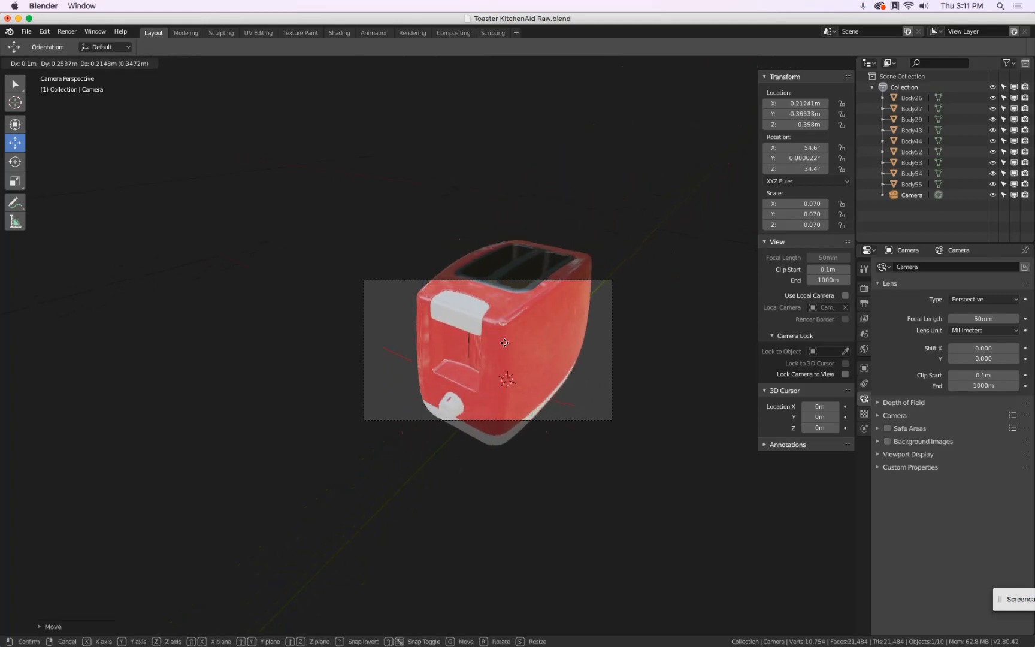
pyautogui.click(504, 345)
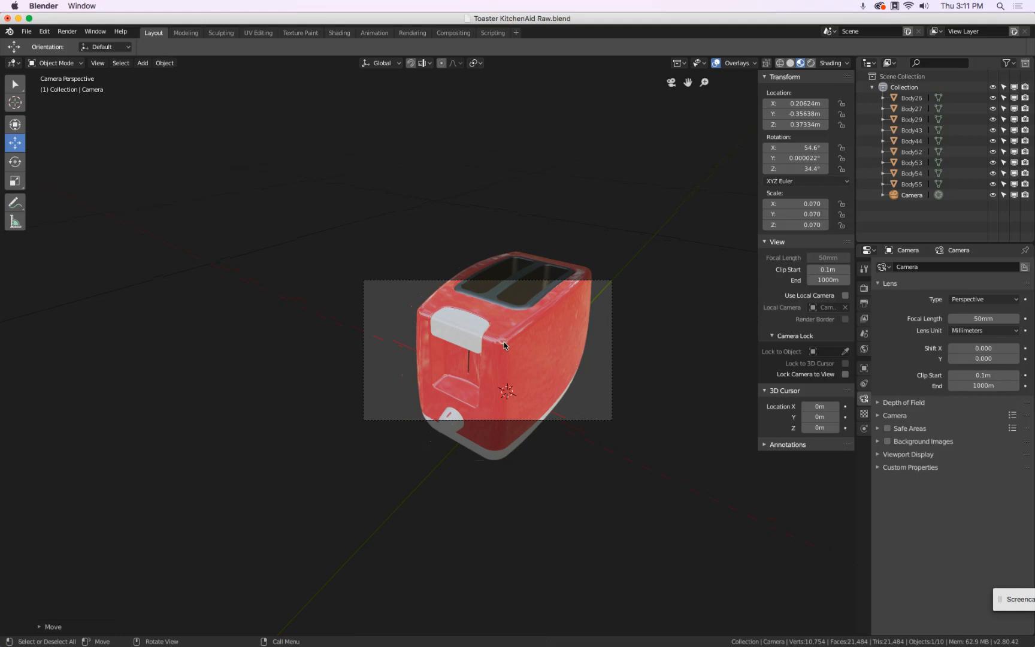
# - Pull the camera back along its local Z axis to about X 0.300 m, Y -0.494 m, Z 0.492 m
pyautogui.press('g')
pyautogui.press('z')
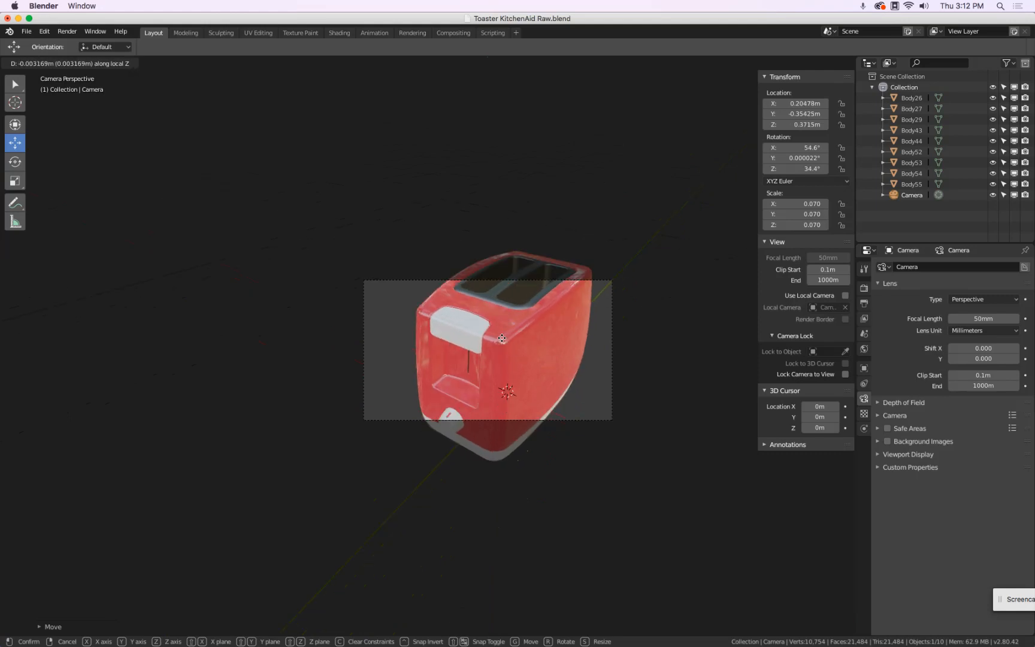
pyautogui.press('z')
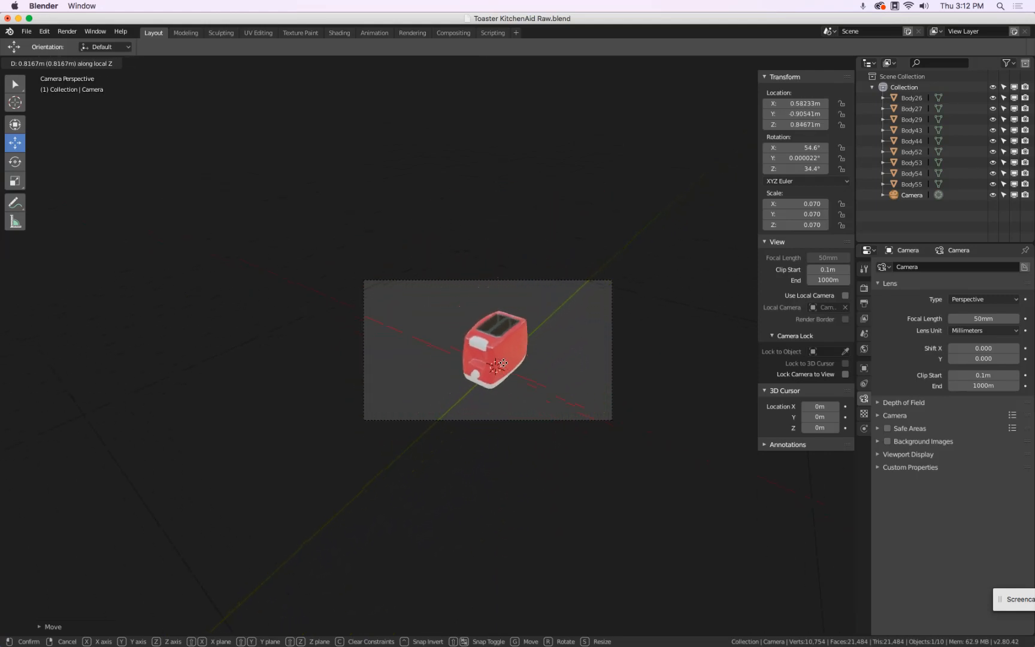
pyautogui.click(508, 355)
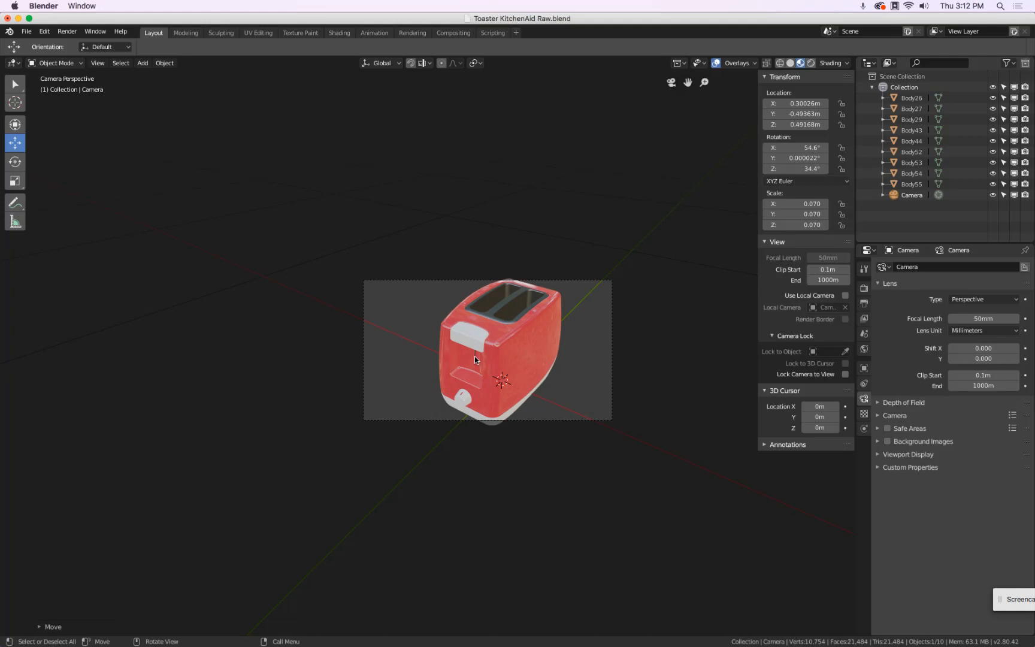
# - Add a plain axes empty at the origin under the toaster and open its display settings
pyautogui.moveTo(475, 356); pyautogui.dragTo(219, 268, button='middle')
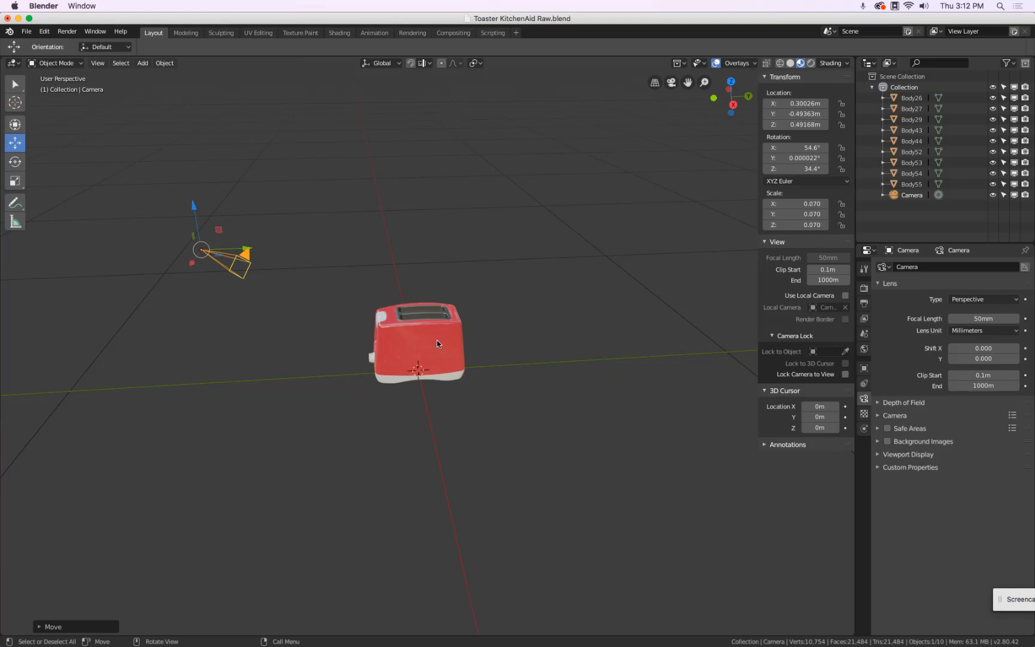
pyautogui.click(142, 64)
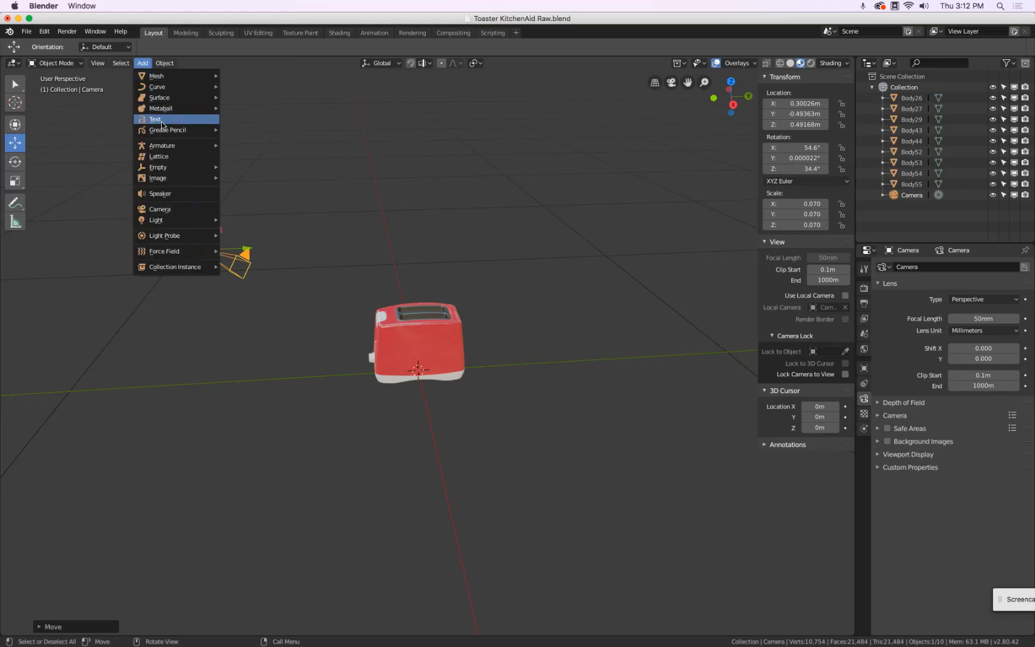
pyautogui.moveTo(198, 167)
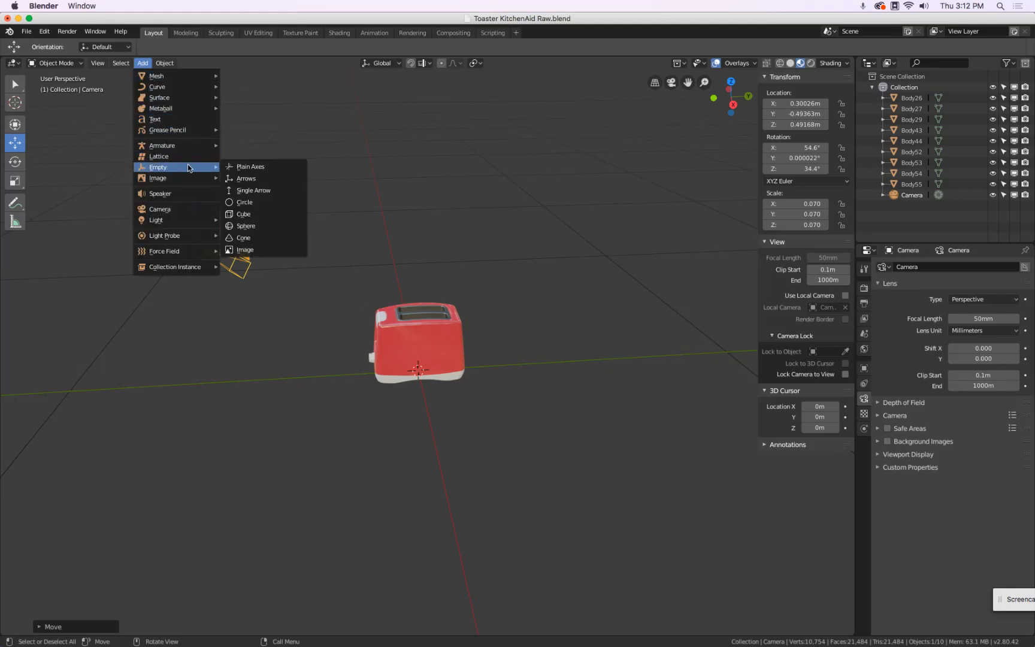
pyautogui.click(248, 169)
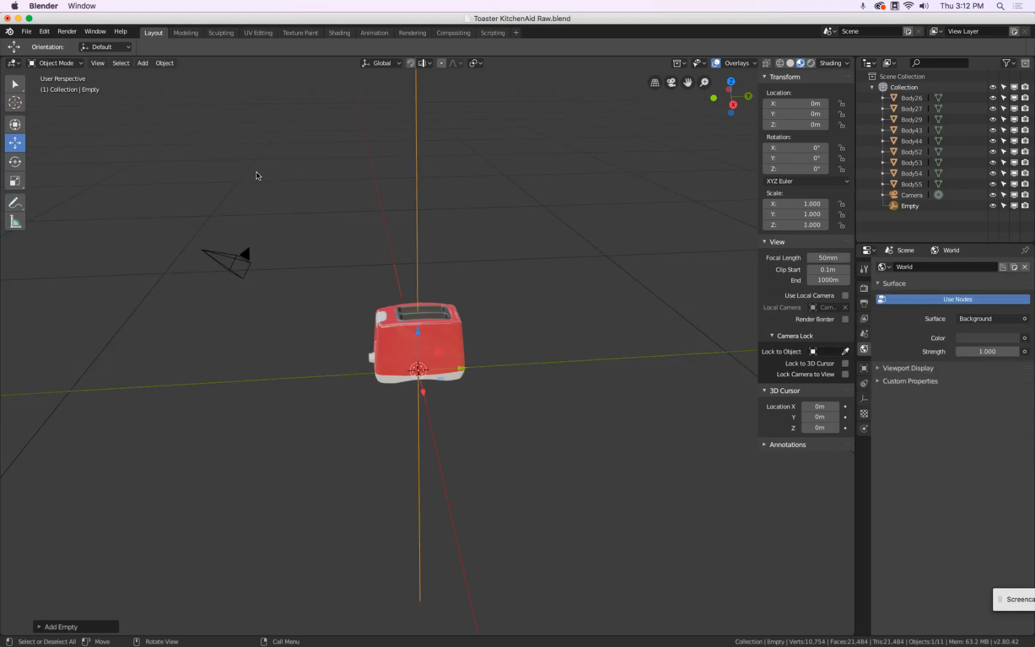
pyautogui.moveTo(487, 266)
pyautogui.mouseDown(button='middle')
pyautogui.moveTo(519, 272)
pyautogui.moveTo(531, 261)
pyautogui.moveTo(504, 272)
pyautogui.mouseUp(button='middle')
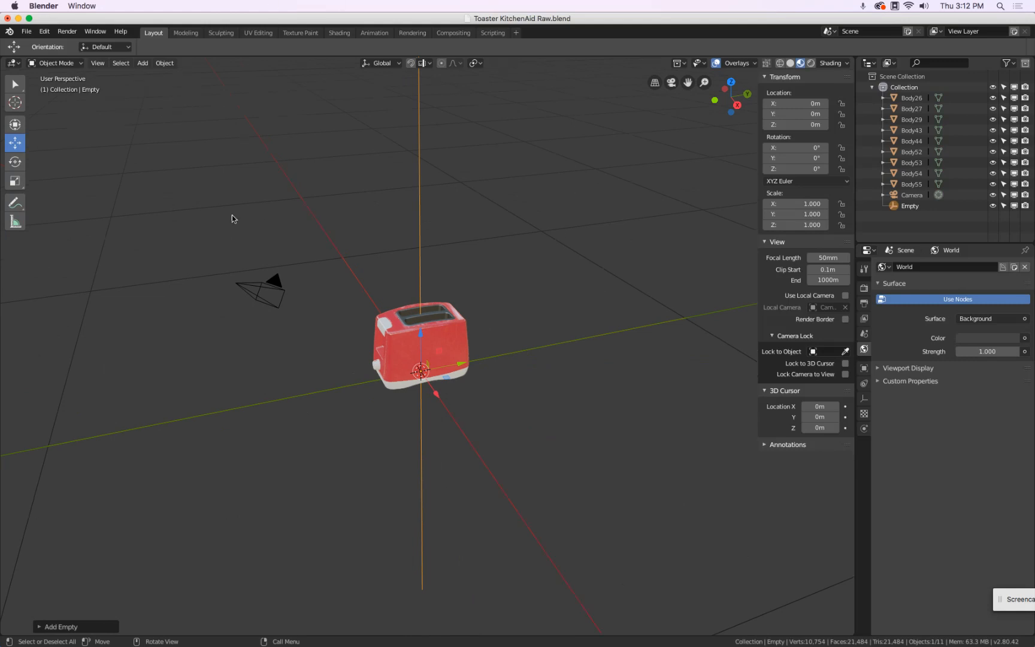
pyautogui.click(864, 399)
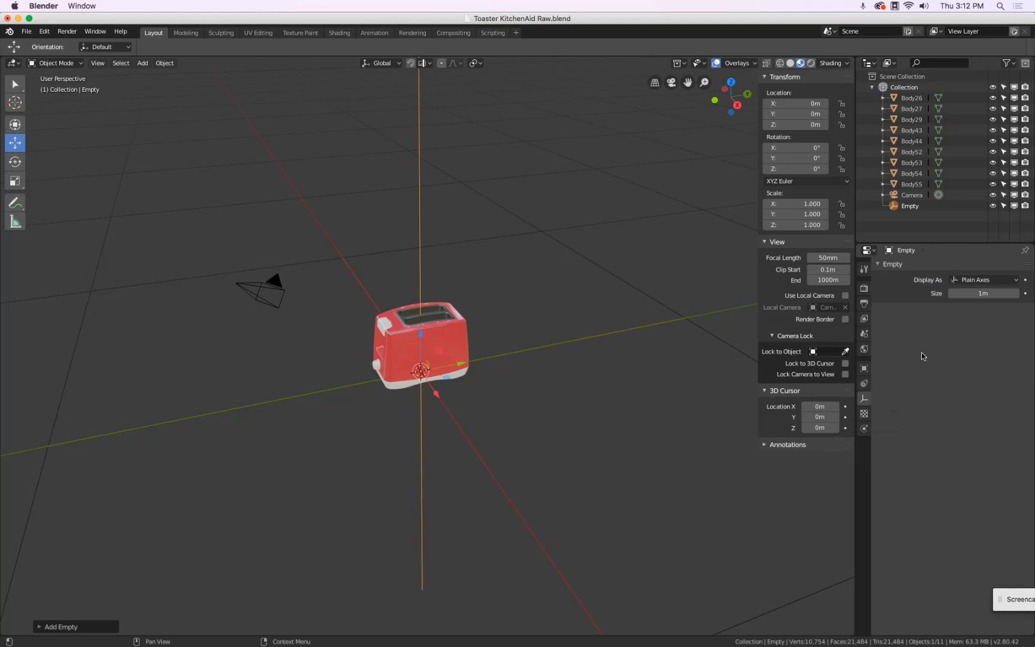
# - Set the empty's display size to 0.1 m and raise it above the toaster to about Z 0.311 m
pyautogui.click(975, 293)
pyautogui.press('Return')
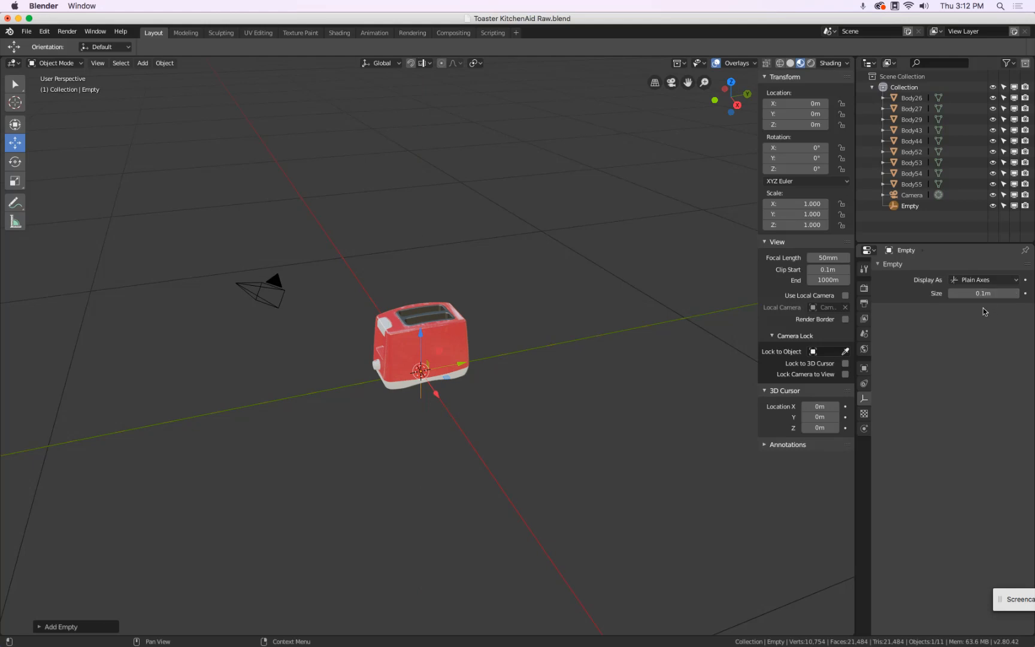
pyautogui.moveTo(421, 335); pyautogui.dragTo(325, 247)
pyautogui.click(325, 246)
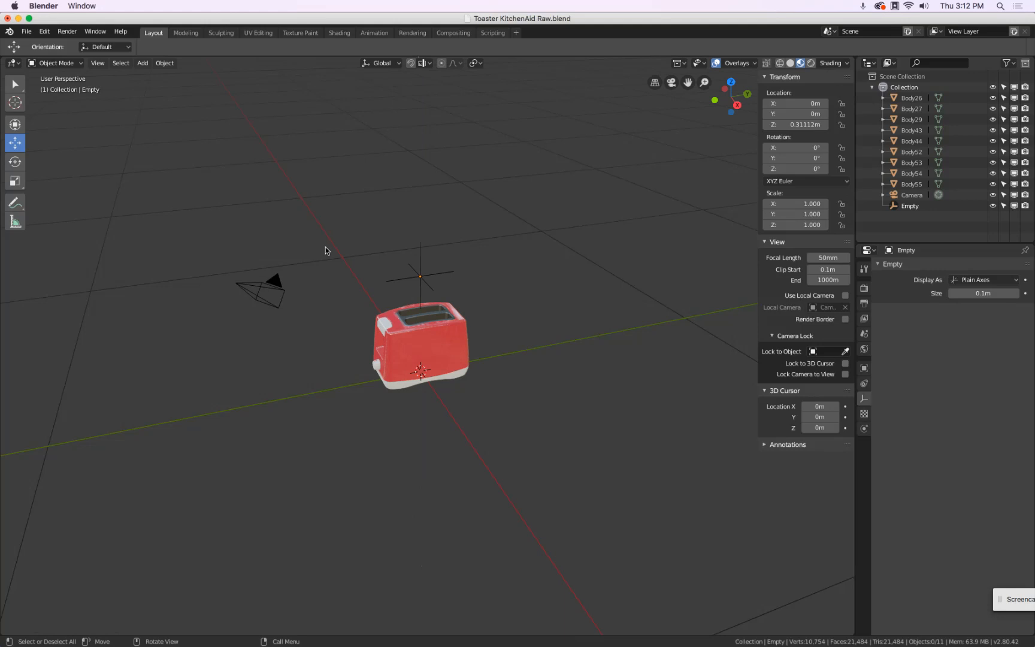
# - Add a Track To constraint that makes the camera aim at the empty
pyautogui.click(276, 276)
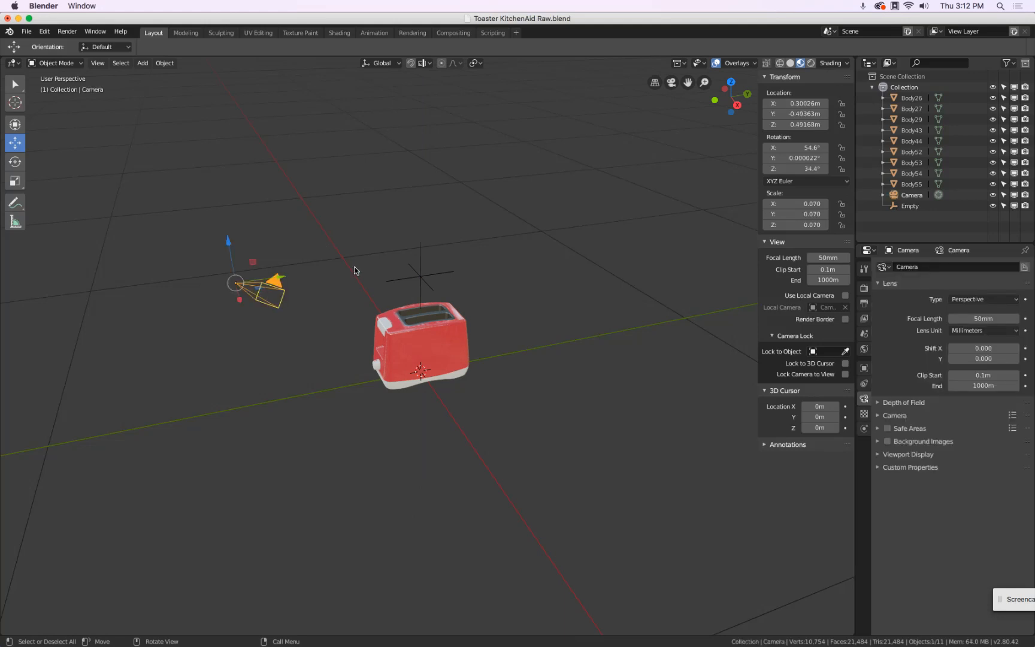
pyautogui.press('shift')
pyautogui.keyDown('shift'); pyautogui.click(421, 281); pyautogui.keyUp('shift')
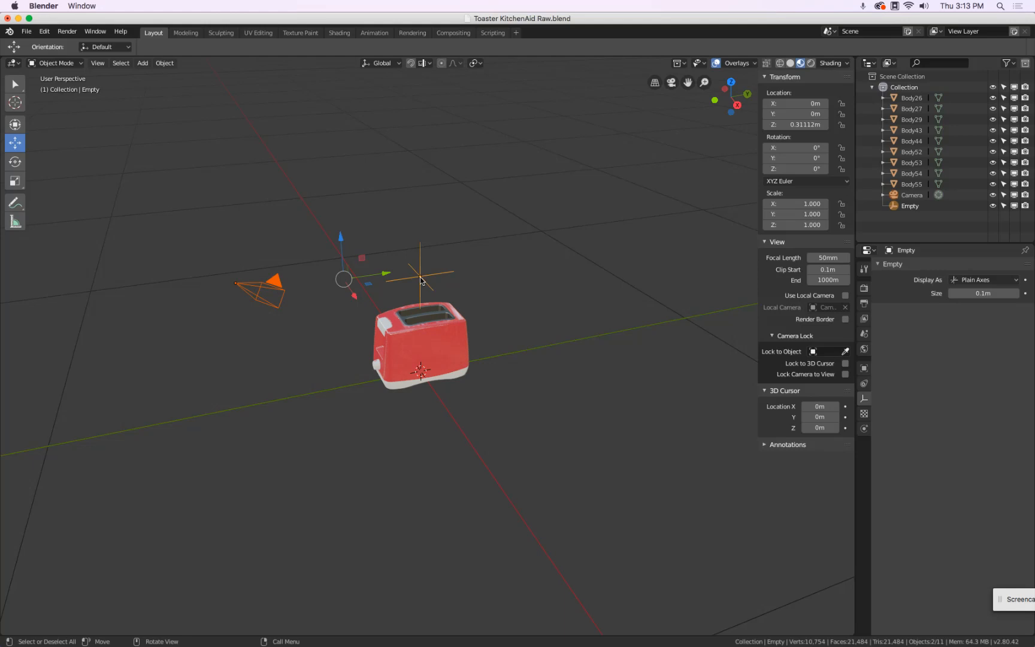
pyautogui.click(170, 64)
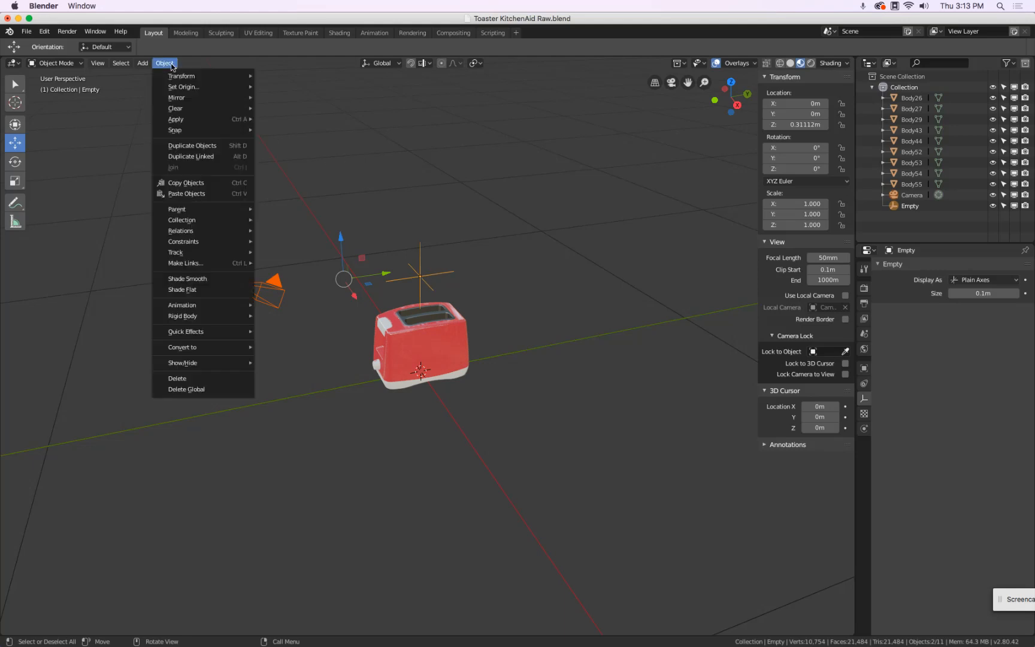
pyautogui.moveTo(201, 252)
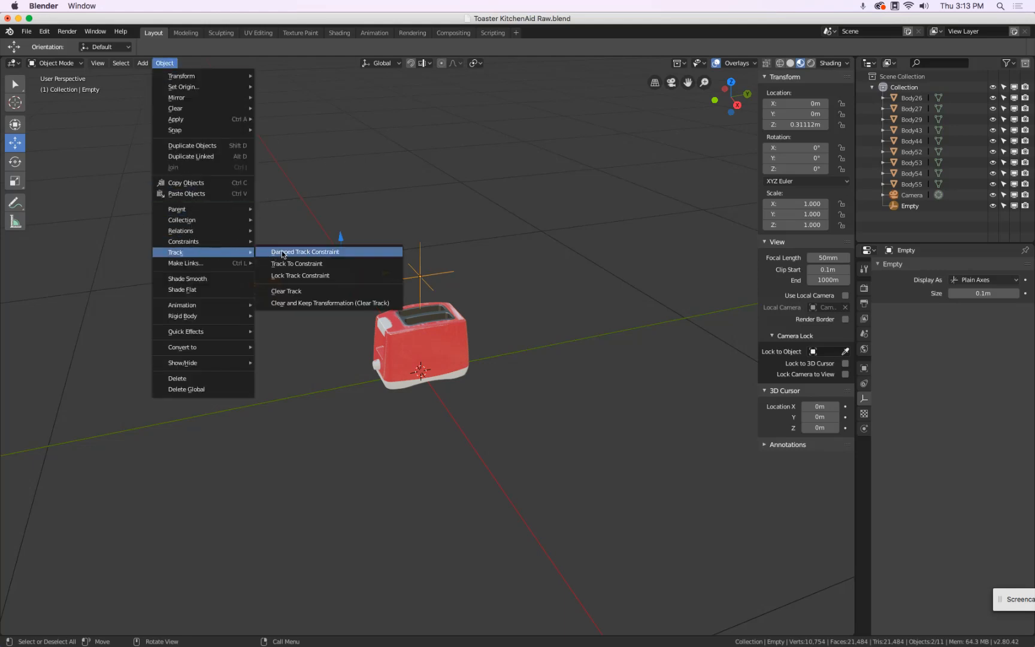
pyautogui.click(333, 264)
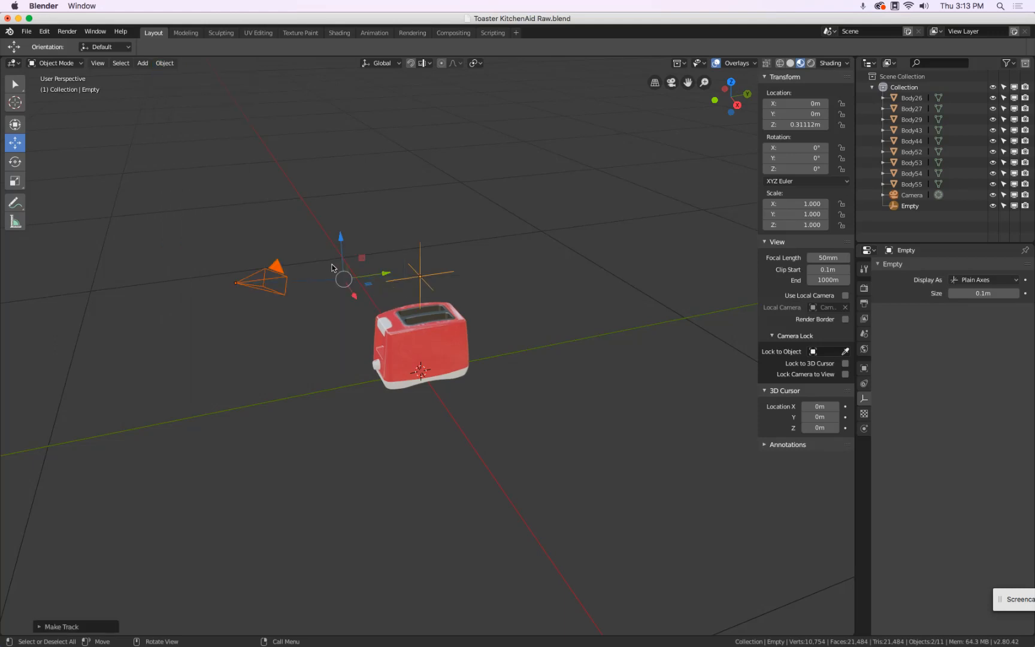
# - Move the empty into the toaster's upper front area, at about X 0.064 m, Y -0.088 m, Z 0.201 m
pyautogui.moveTo(333, 267); pyautogui.dragTo(284, 248, button='middle')
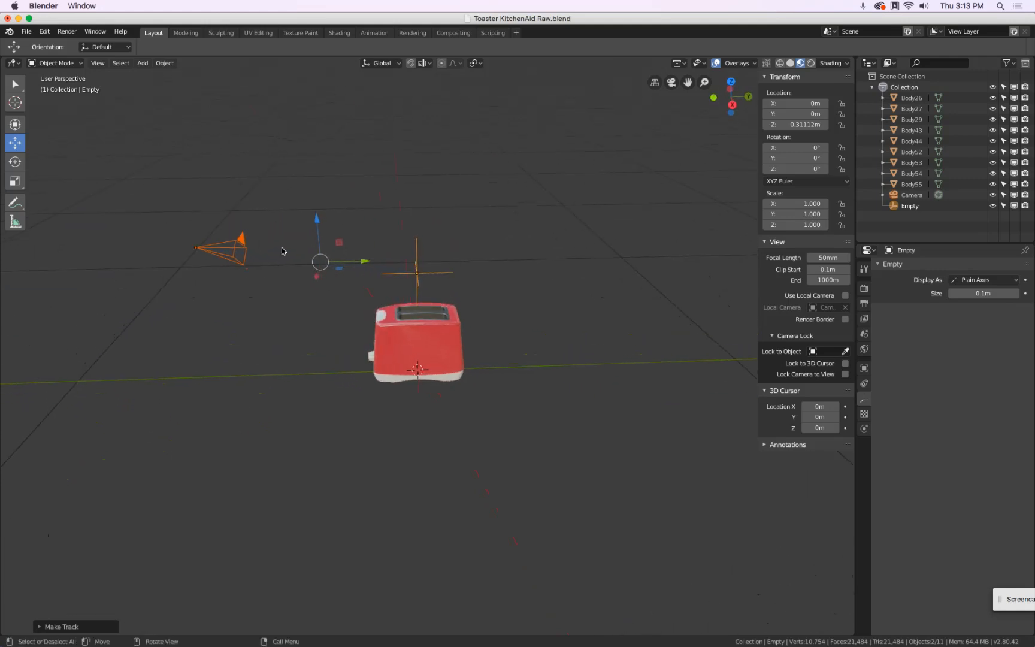
pyautogui.click(418, 259)
pyautogui.moveTo(417, 236)
pyautogui.mouseDown()
pyautogui.moveTo(418, 191)
pyautogui.moveTo(415, 231)
pyautogui.mouseUp()
pyautogui.moveTo(323, 226); pyautogui.dragTo(478, 309, button='middle')
pyautogui.press('g')
pyautogui.press('x')
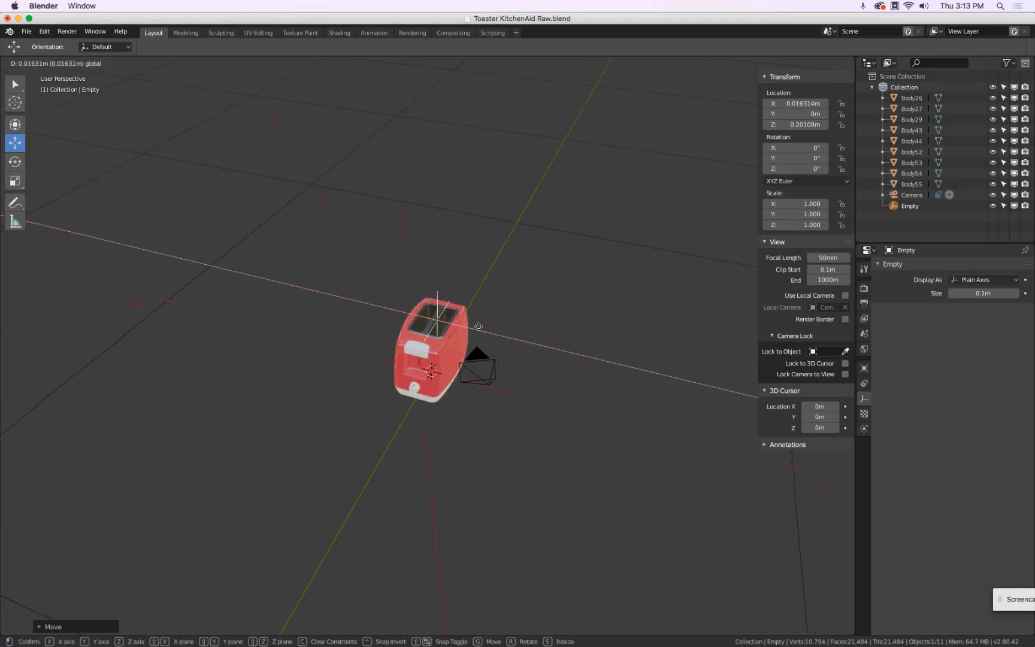
pyautogui.click(512, 321)
pyautogui.moveTo(512, 321); pyautogui.dragTo(469, 322, button='middle')
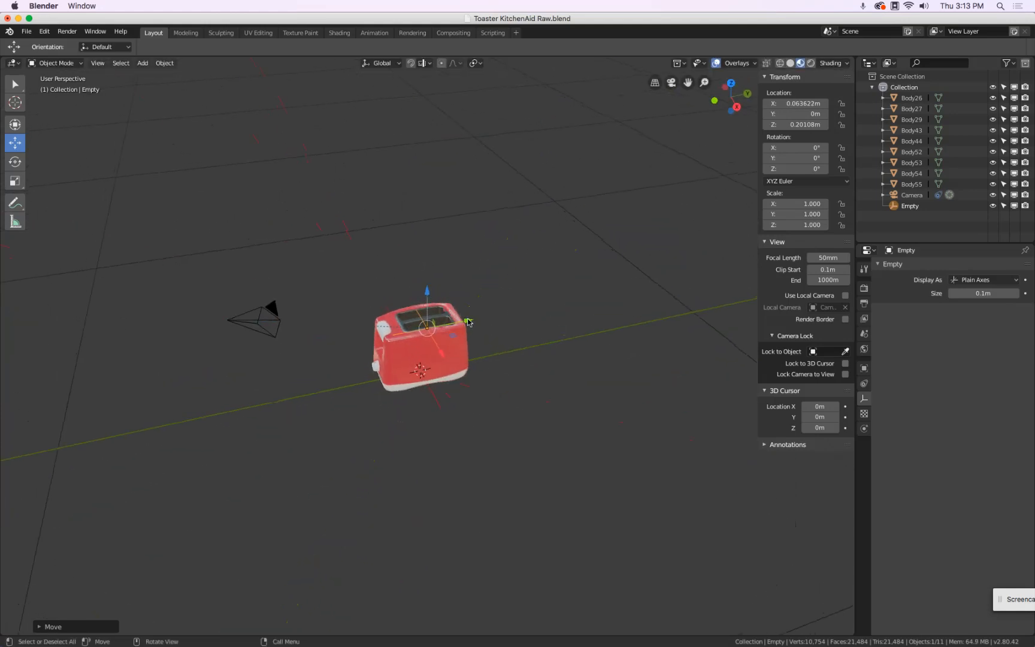
pyautogui.moveTo(469, 322); pyautogui.dragTo(402, 323)
# - Move the camera along Y to about -0.637 m and lower it to about Z 0.387 m
pyautogui.click(274, 319)
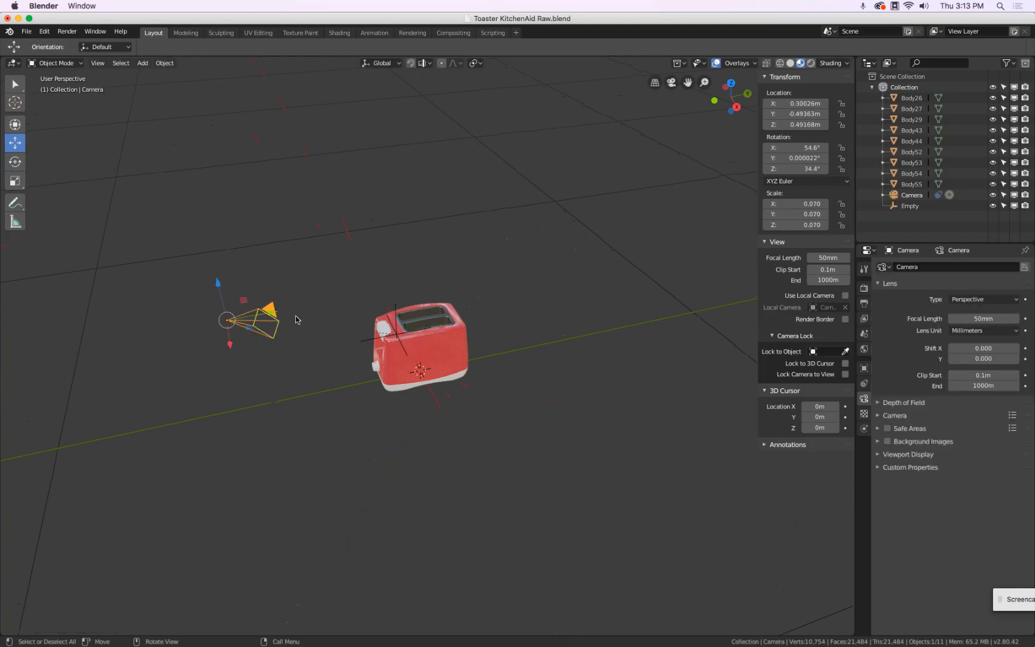
pyautogui.press('g')
pyautogui.press('y')
pyautogui.click(171, 309)
pyautogui.press('g')
pyautogui.press('z')
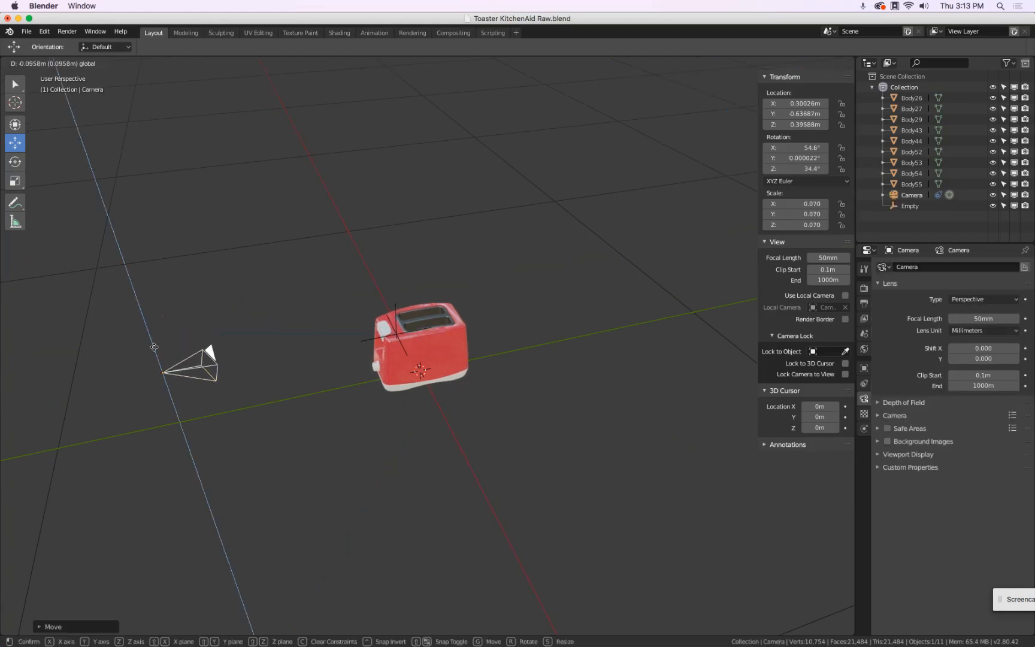
pyautogui.click(154, 349)
# - Look through the camera and lower it along the global Z axis to about 0.24 m
pyautogui.moveTo(155, 348); pyautogui.dragTo(428, 200, button='middle')
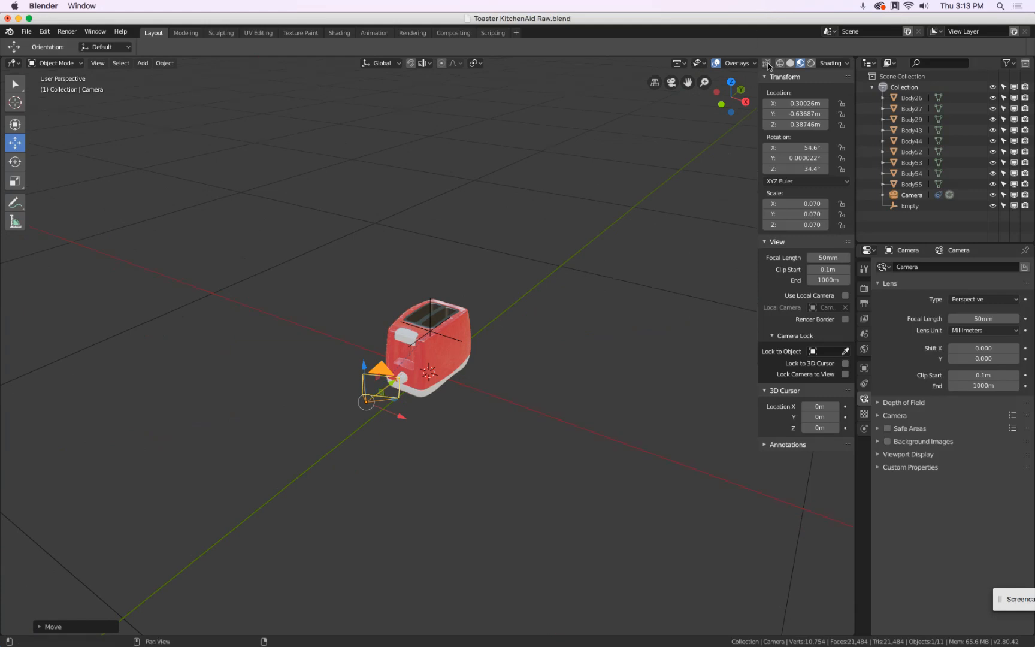
pyautogui.click(671, 87)
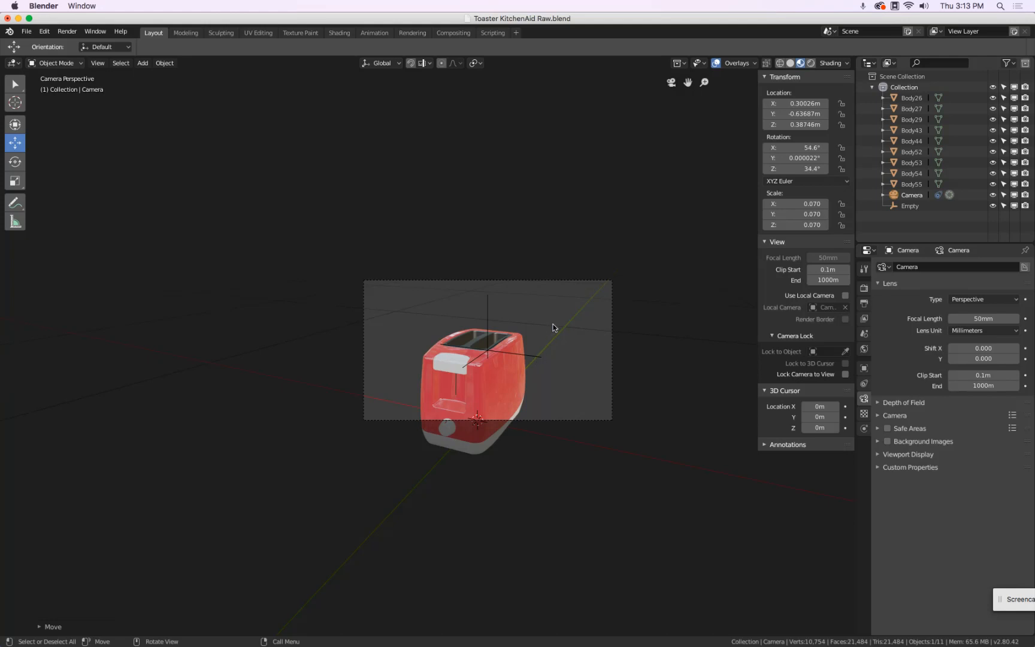
pyautogui.press('g')
pyautogui.press('z')
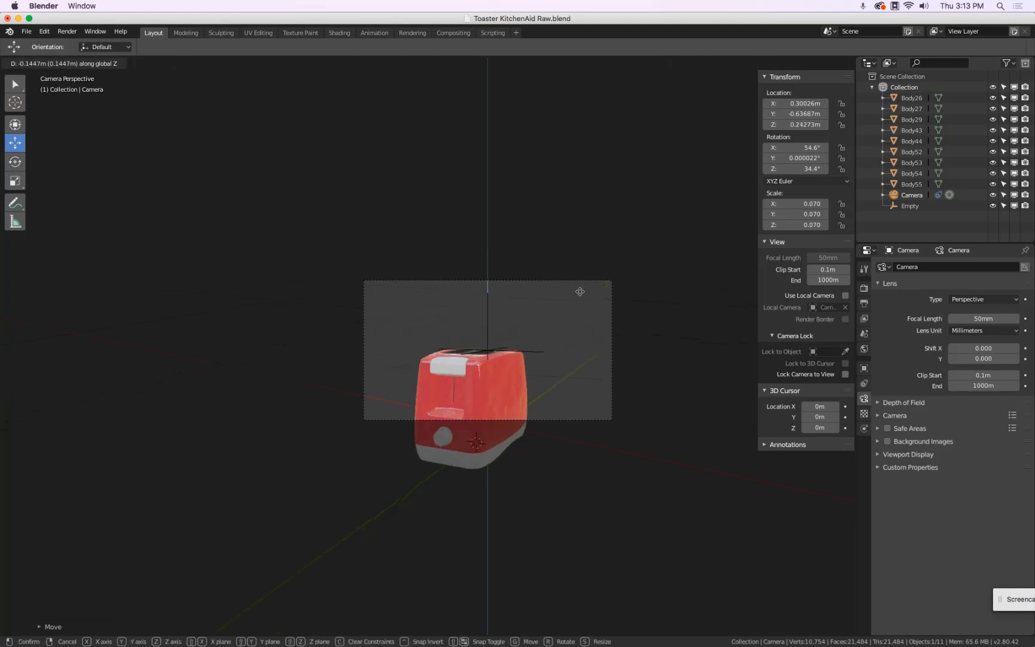
pyautogui.click(552, 297)
# - Adjust the empty to about X 0.055 m and Z 0.118 m so the toaster fits in the camera frame
pyautogui.click(488, 302)
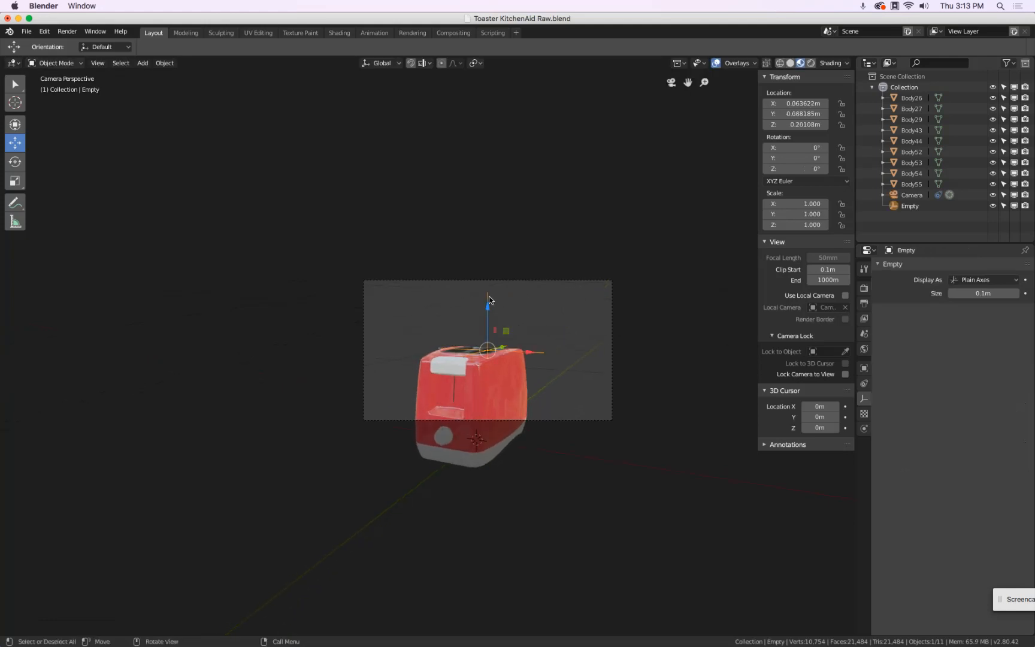
pyautogui.moveTo(488, 309); pyautogui.dragTo(491, 318)
pyautogui.press('x')
pyautogui.press('y')
pyautogui.moveTo(525, 352); pyautogui.dragTo(527, 353)
pyautogui.moveTo(488, 310)
pyautogui.mouseDown()
pyautogui.moveTo(490, 296)
pyautogui.moveTo(488, 304)
pyautogui.mouseUp()
pyautogui.moveTo(526, 352)
pyautogui.mouseDown()
pyautogui.moveTo(543, 362)
pyautogui.moveTo(496, 350)
pyautogui.moveTo(539, 352)
pyautogui.mouseUp()
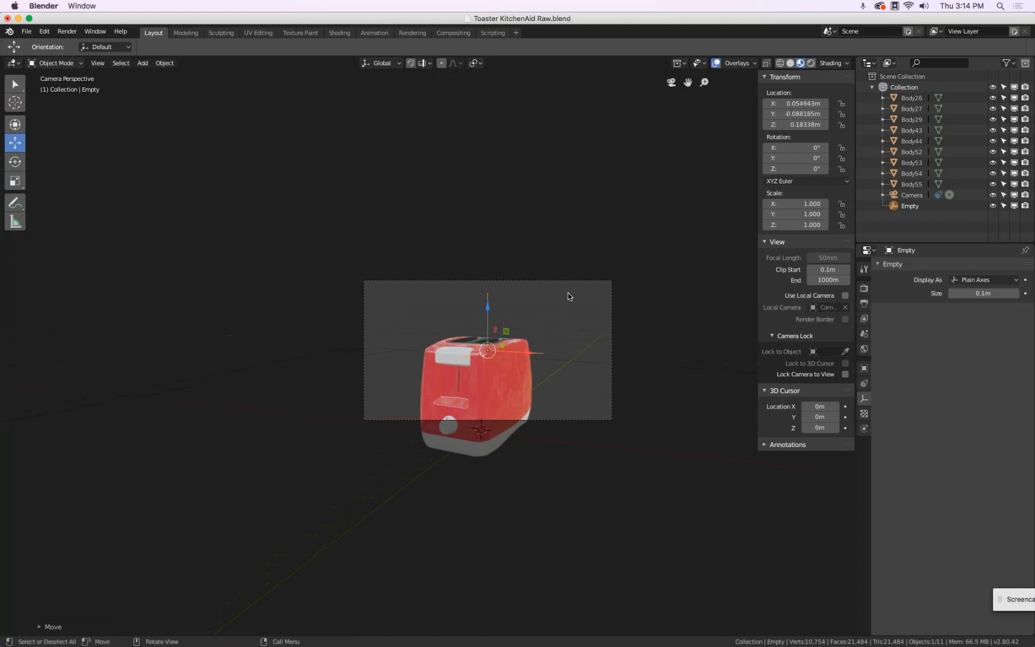
pyautogui.moveTo(496, 309); pyautogui.dragTo(489, 334)
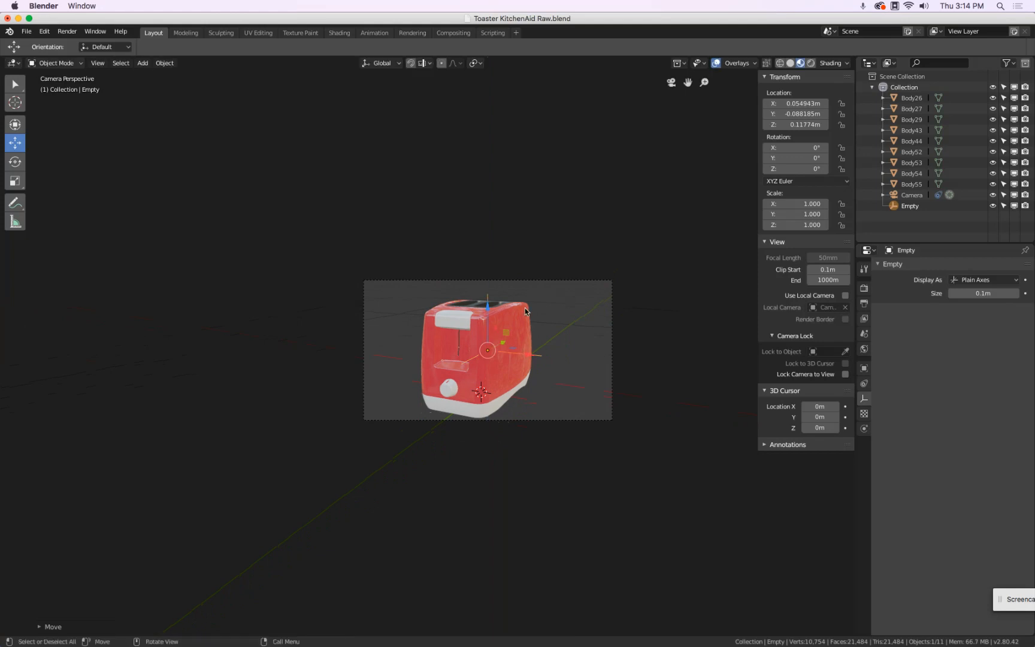
# - Leave the camera view and raise the camera together with the empty, bringing the camera to about Z 0.287 m
pyautogui.moveTo(557, 290); pyautogui.dragTo(482, 299, button='middle')
pyautogui.scroll(-6, 332, 298)
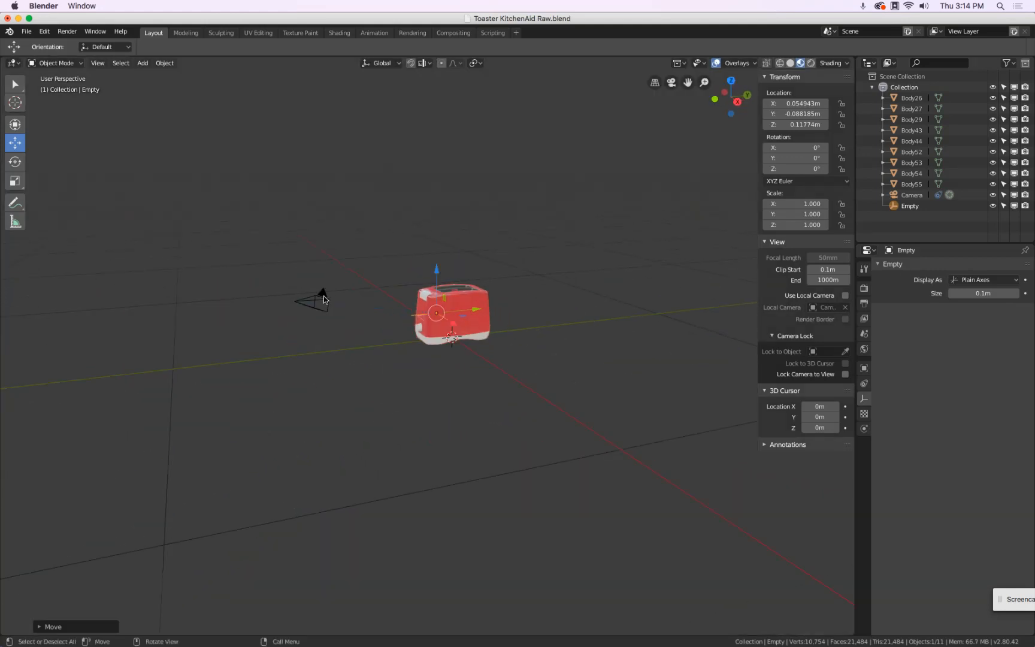
pyautogui.click(323, 296)
pyautogui.moveTo(371, 267); pyautogui.dragTo(371, 258)
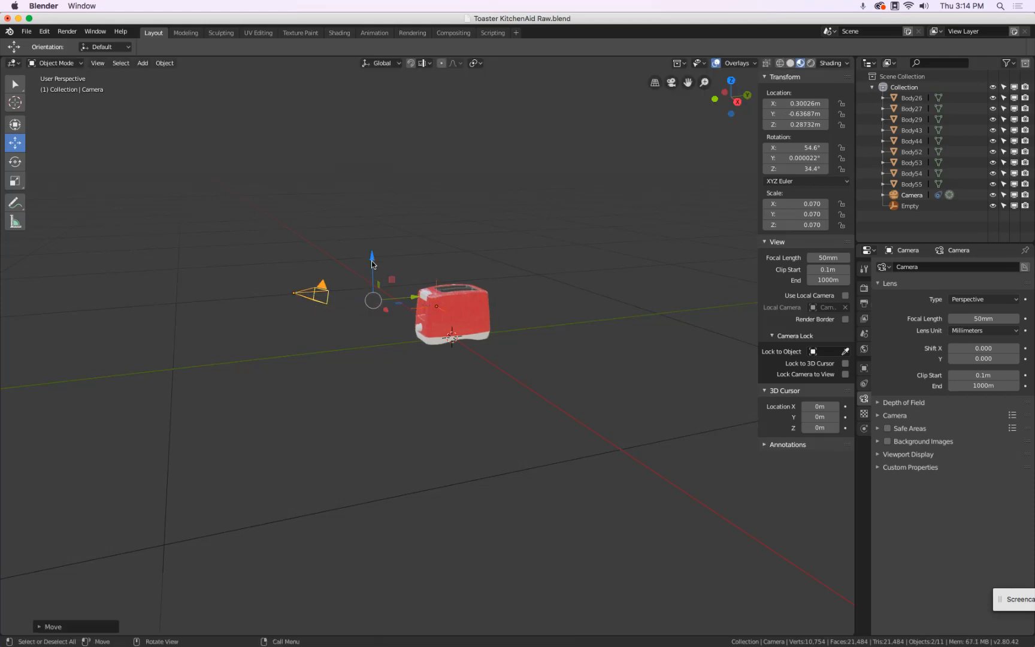
pyautogui.moveTo(405, 245); pyautogui.dragTo(463, 257, button='middle')
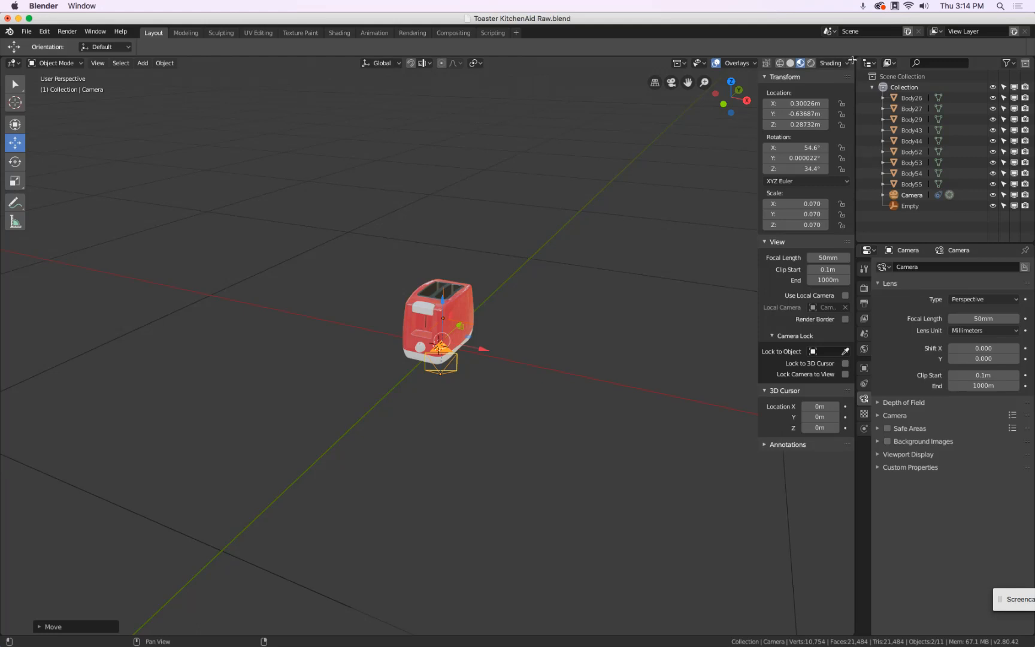
pyautogui.moveTo(833, 55); pyautogui.dragTo(412, 67)
pyautogui.press('Escape')
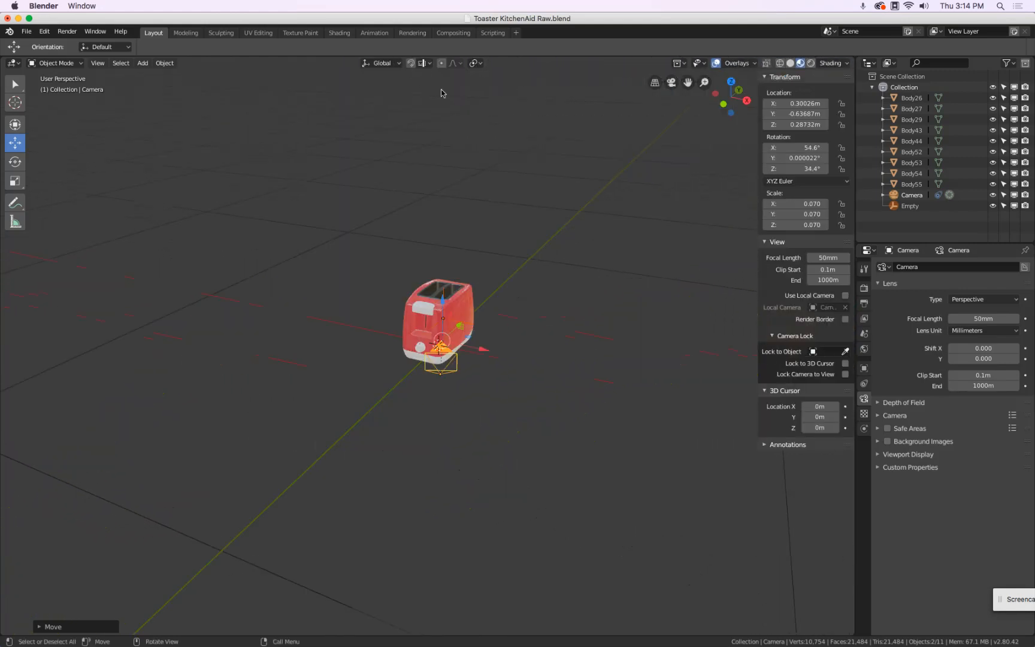
pyautogui.moveTo(853, 58); pyautogui.dragTo(399, 95)
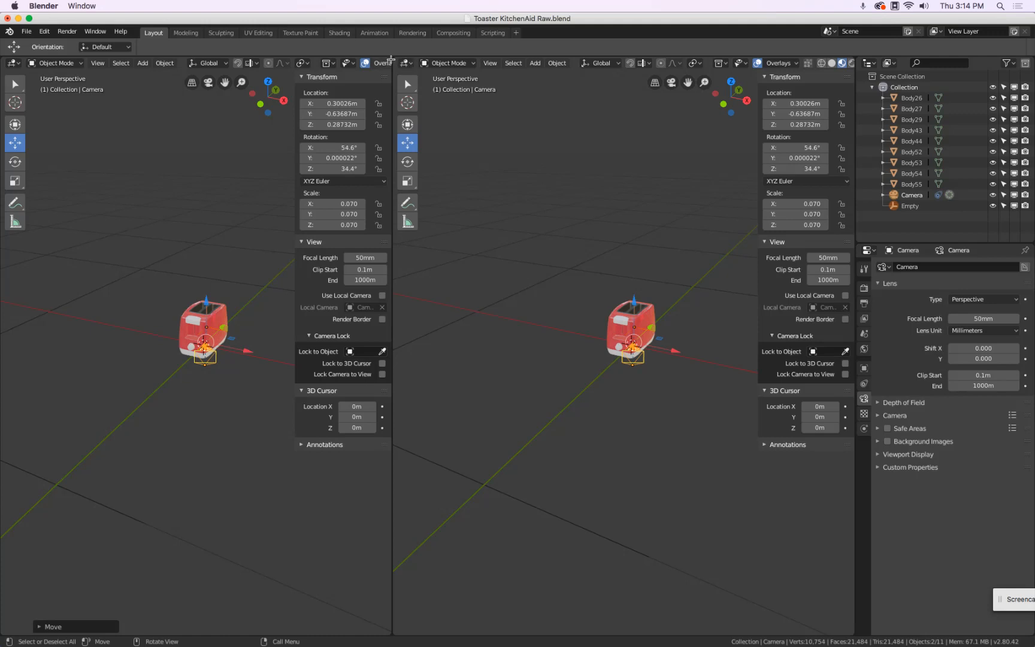
pyautogui.moveTo(396, 61); pyautogui.dragTo(547, 181)
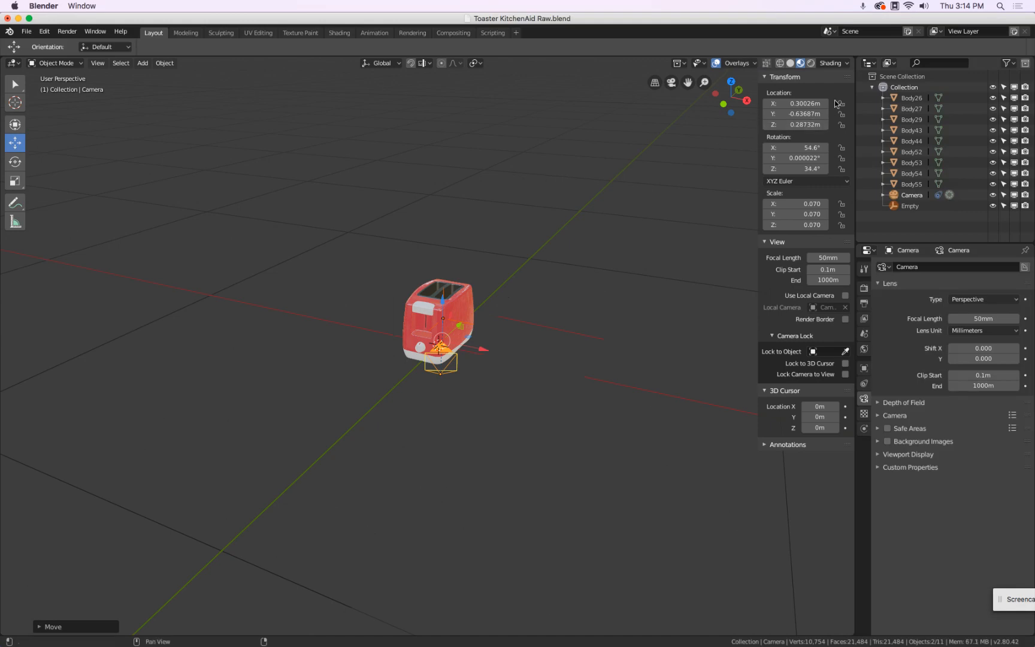
pyautogui.moveTo(851, 58); pyautogui.dragTo(473, 102)
# - Split the 3D viewport into two side-by-side areas above one full-width area
pyautogui.moveTo(852, 58); pyautogui.dragTo(848, 358)
pyautogui.moveTo(853, 58); pyautogui.dragTo(754, 77)
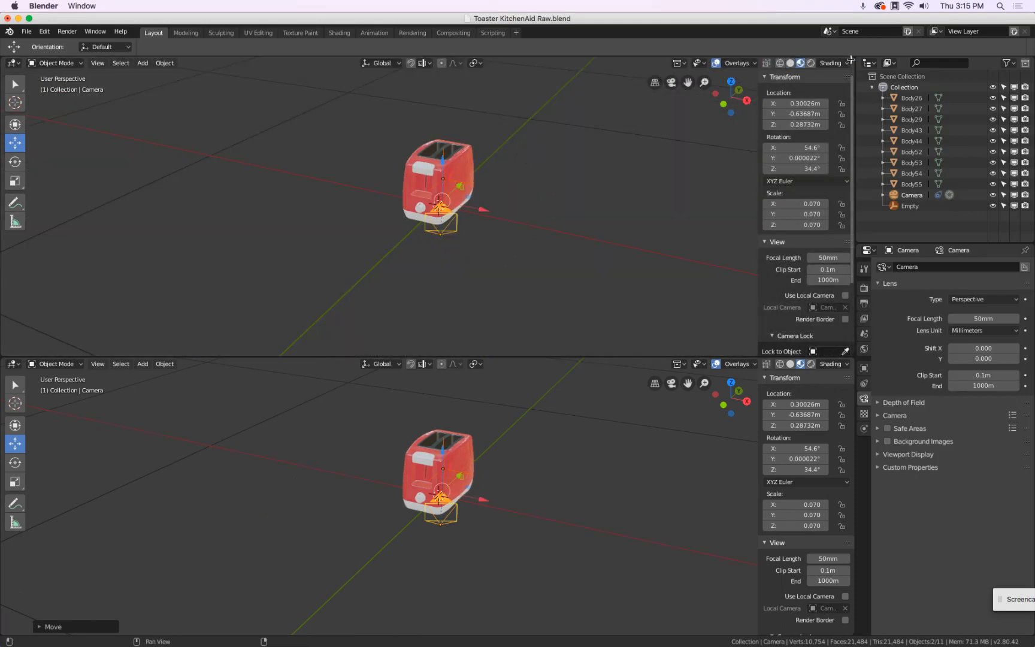
pyautogui.moveTo(851, 58); pyautogui.dragTo(422, 63)
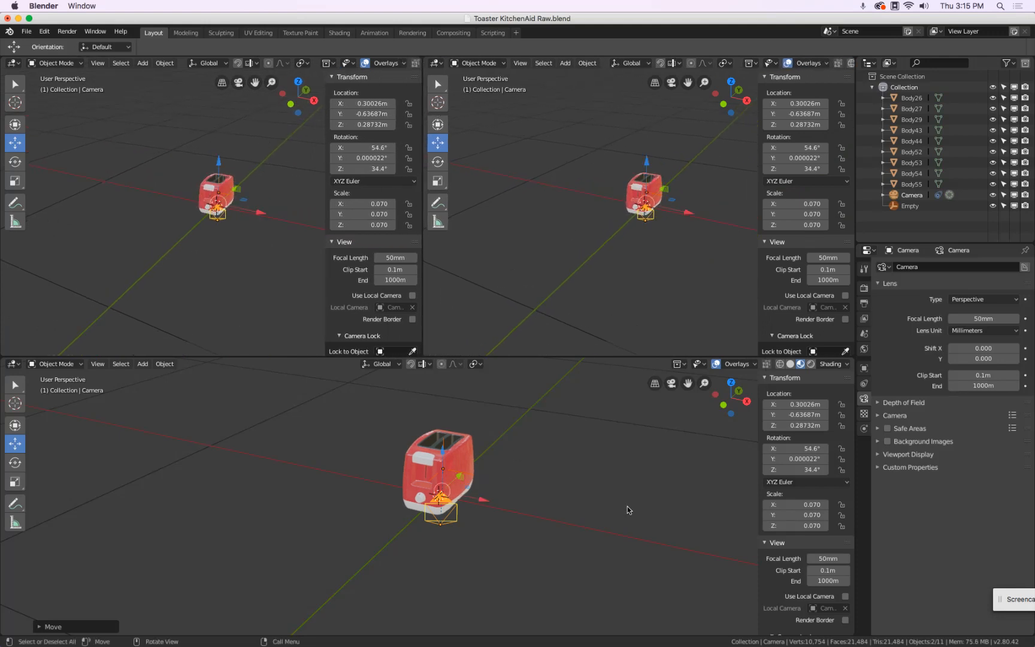
# - Switch the lower area to the Shader Editor and shrink it to give the two upper viewports more height
pyautogui.click(14, 364)
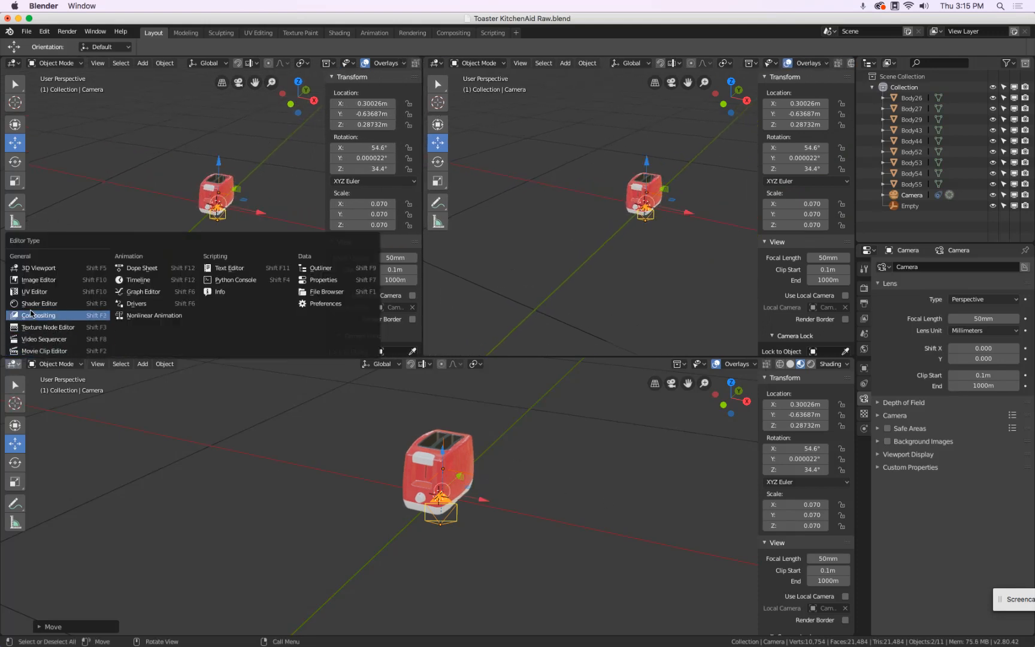
pyautogui.click(36, 304)
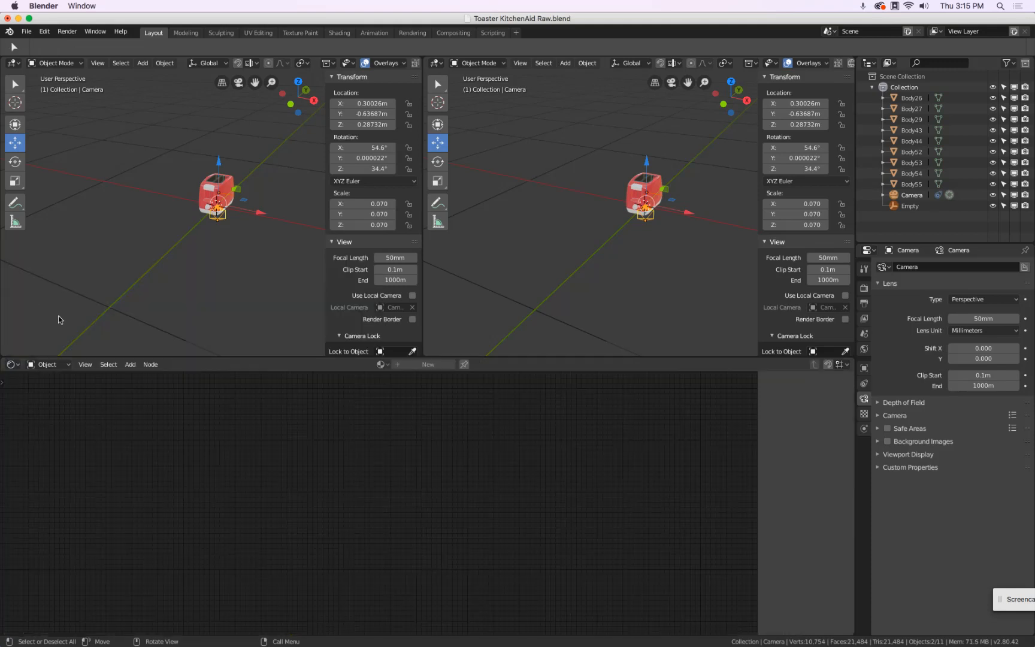
pyautogui.moveTo(227, 358); pyautogui.dragTo(226, 430)
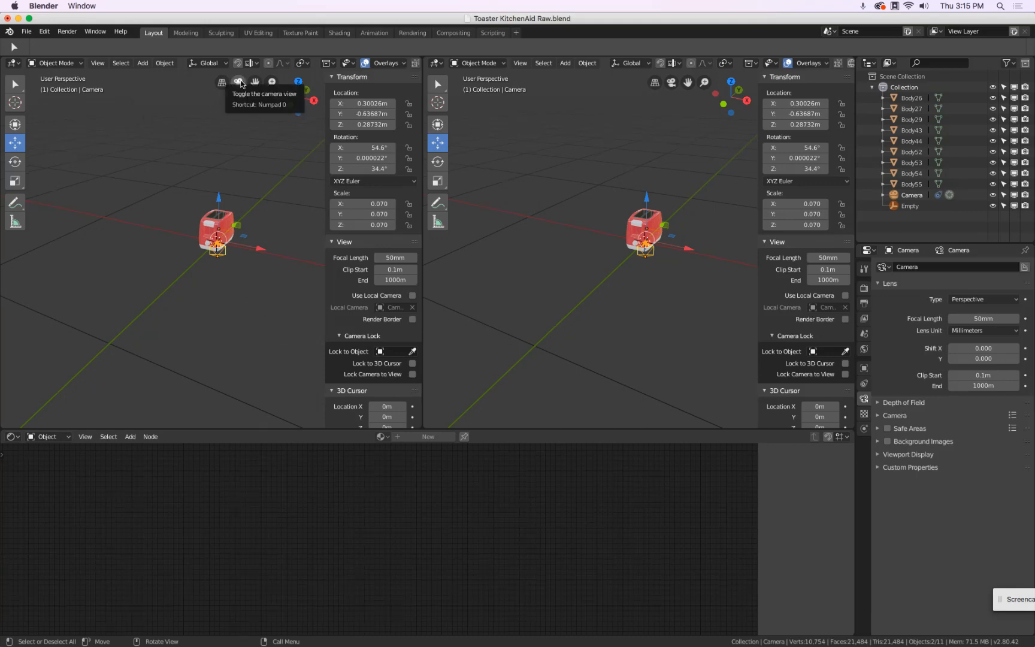
# - Show the camera view in the left viewport without its toolbar and sidebar, enlarge its frame, and orbit the right viewport to show camera and toaster
pyautogui.click(239, 82)
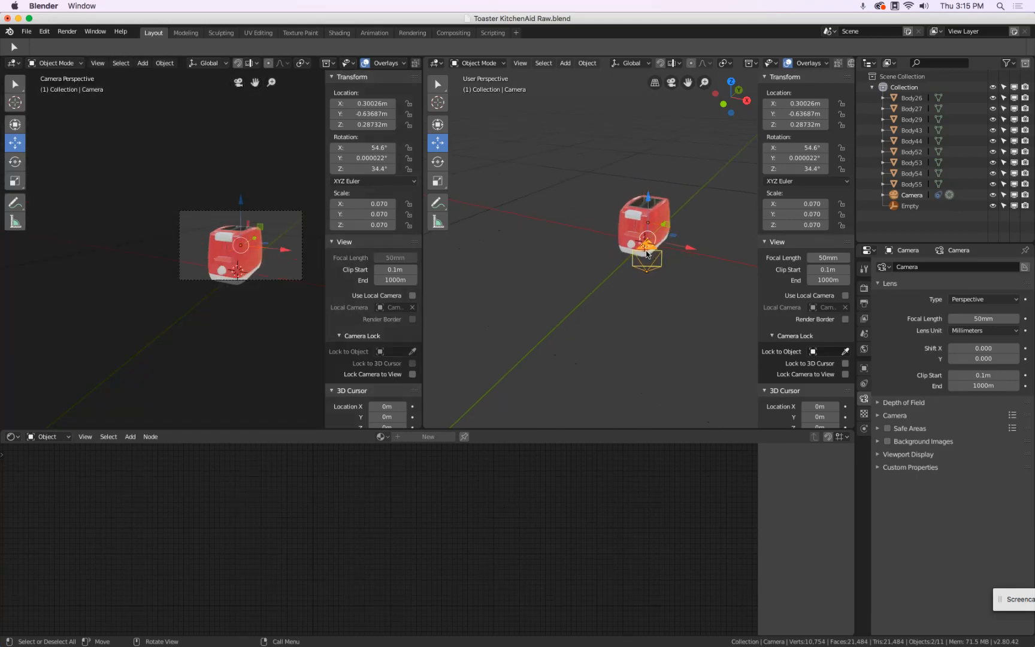
pyautogui.moveTo(646, 254); pyautogui.dragTo(582, 250, button='middle')
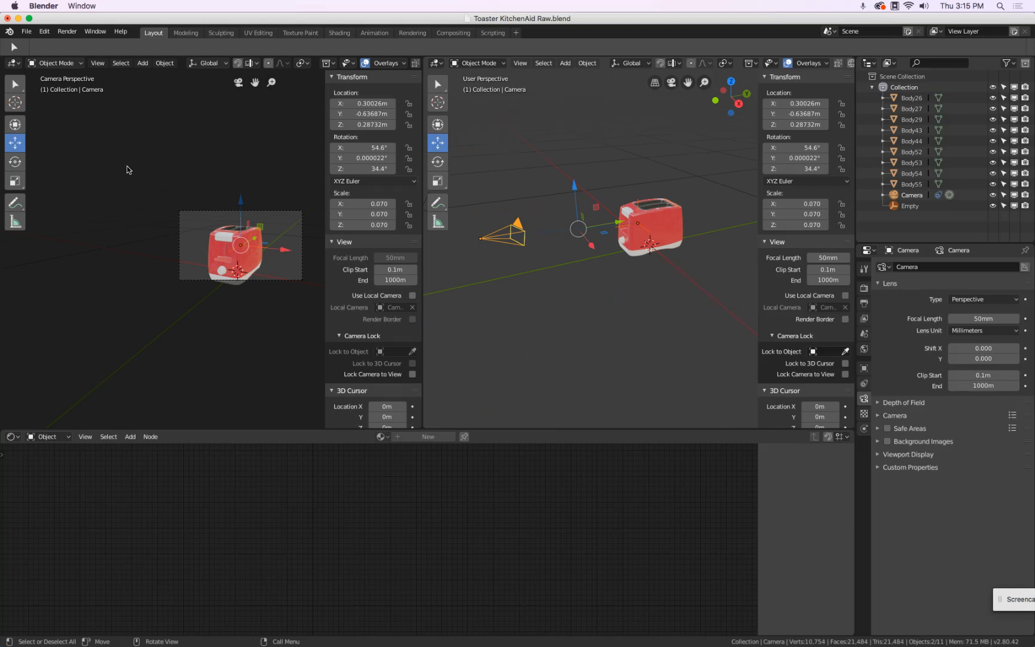
pyautogui.press('t')
pyautogui.press('n')
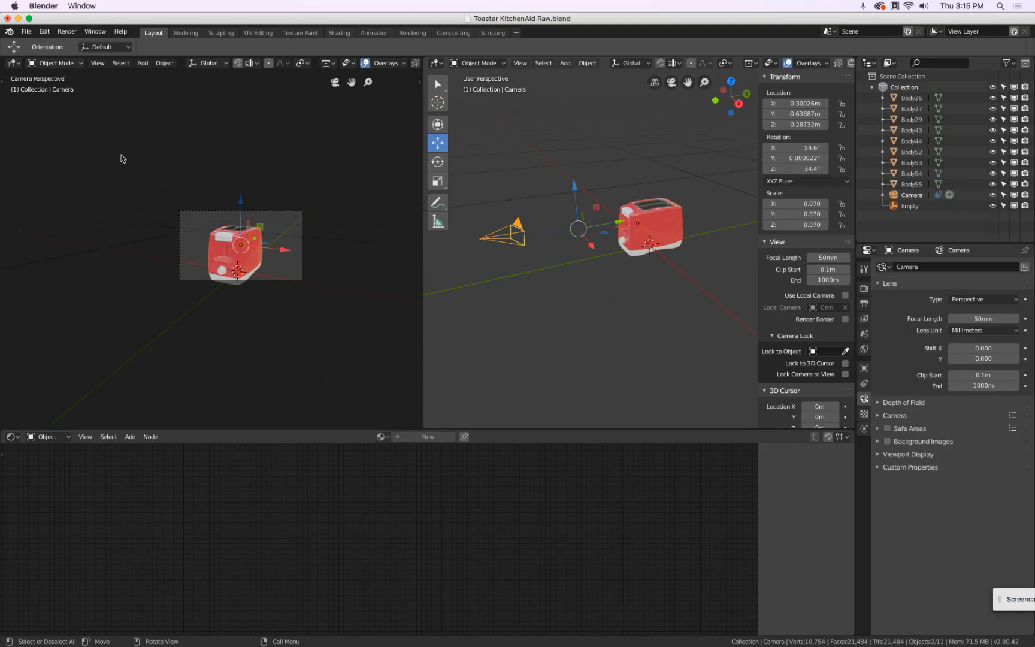
pyautogui.scroll(5, 233, 216)
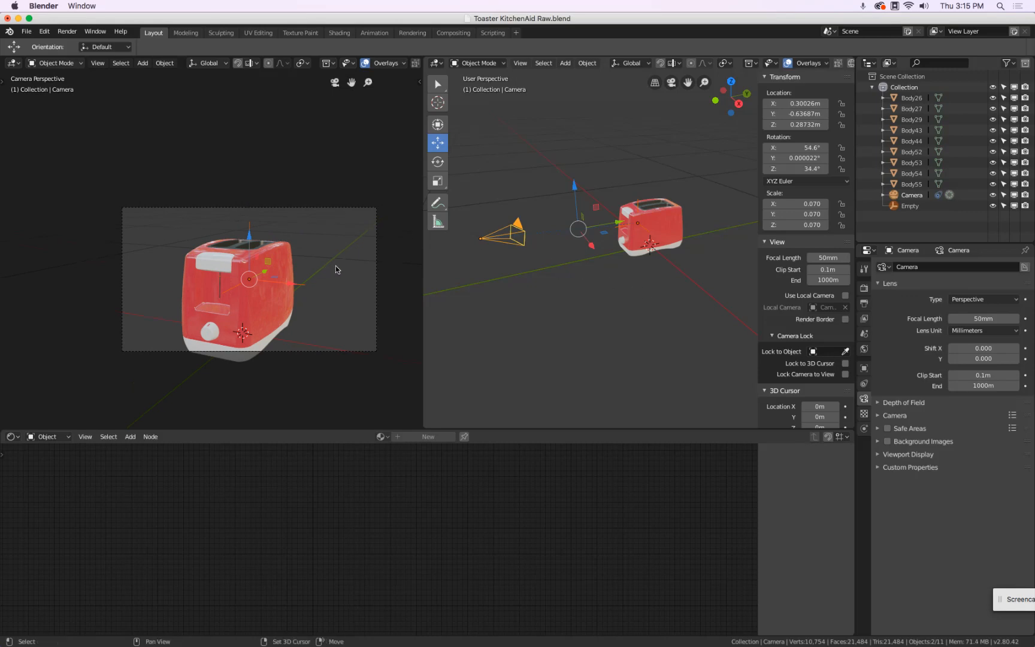
pyautogui.moveTo(336, 269); pyautogui.dragTo(305, 215, button='middle')
pyautogui.press('KP_0')
pyautogui.scroll(2, 283, 216)
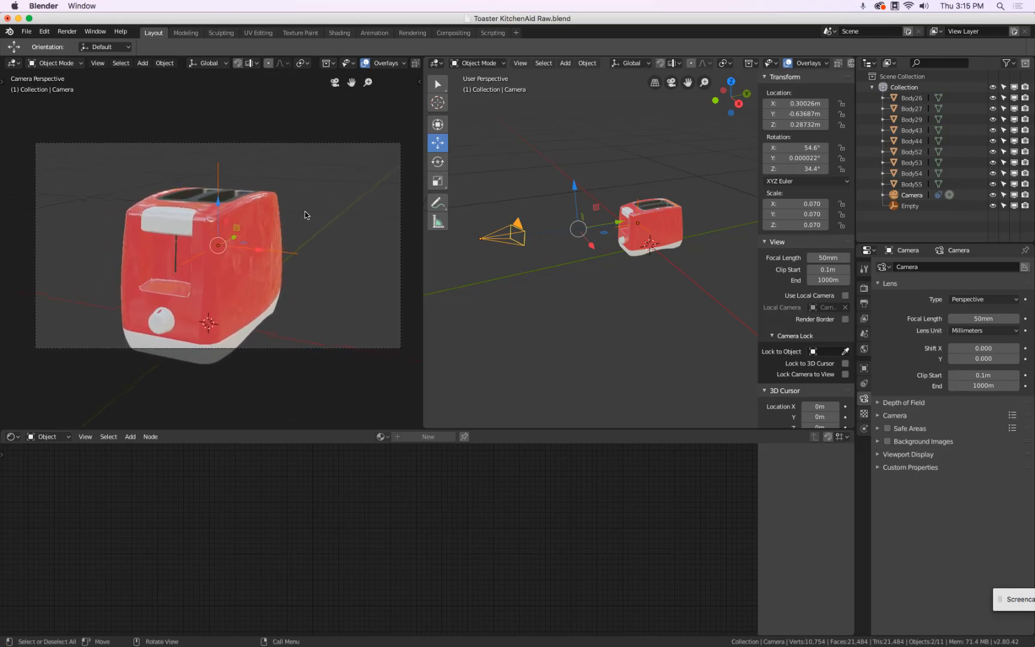
pyautogui.moveTo(658, 276)
pyautogui.mouseDown(button='middle')
pyautogui.moveTo(623, 281)
pyautogui.moveTo(659, 276)
pyautogui.mouseUp(button='middle')
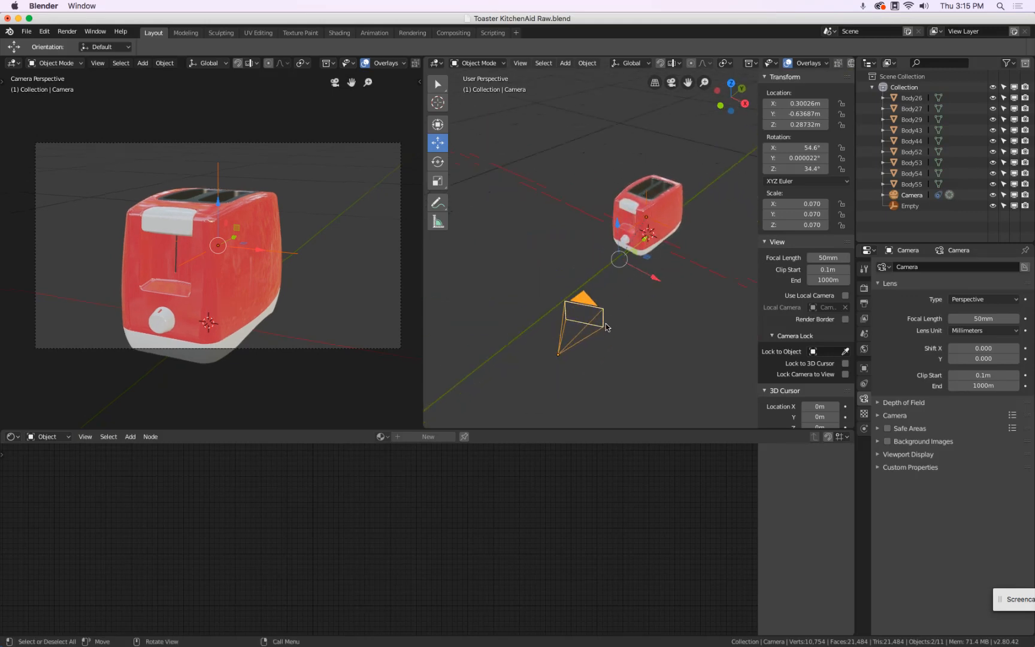
# - Reposition the camera, starting along the X axis, for a flatter view of the toaster's front and side
pyautogui.click(581, 300)
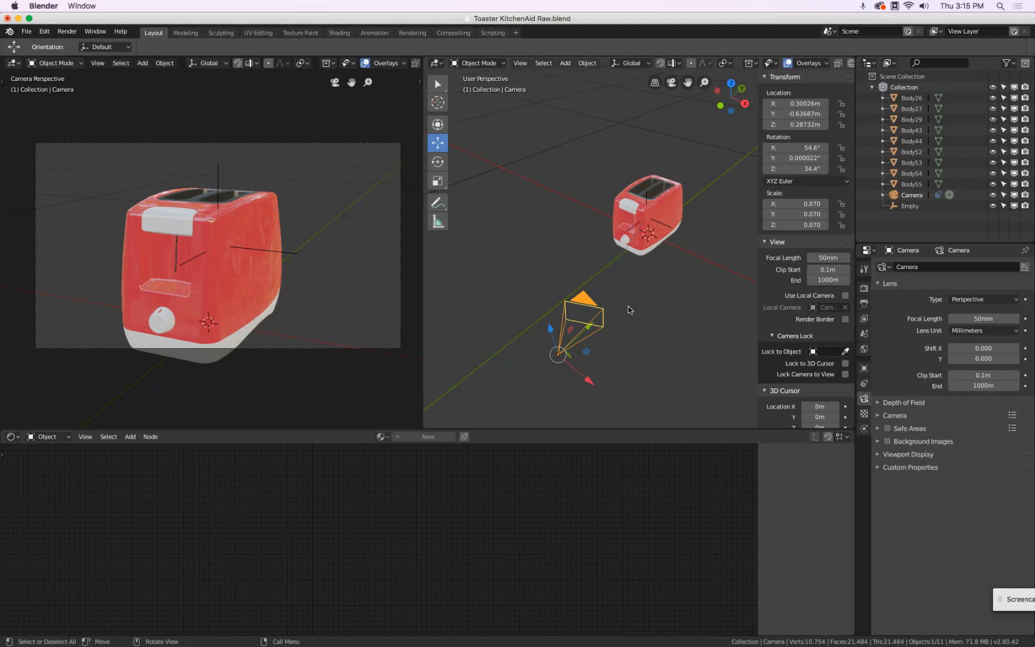
pyautogui.moveTo(590, 384); pyautogui.dragTo(664, 404)
pyautogui.moveTo(648, 352); pyautogui.dragTo(588, 315, button='middle')
pyautogui.scroll(-2, 587, 317)
pyautogui.moveTo(564, 285); pyautogui.dragTo(555, 289)
# - Lower the empty along Z to about 0.110 m and raise the camera slightly for a view from higher up
pyautogui.click(626, 229)
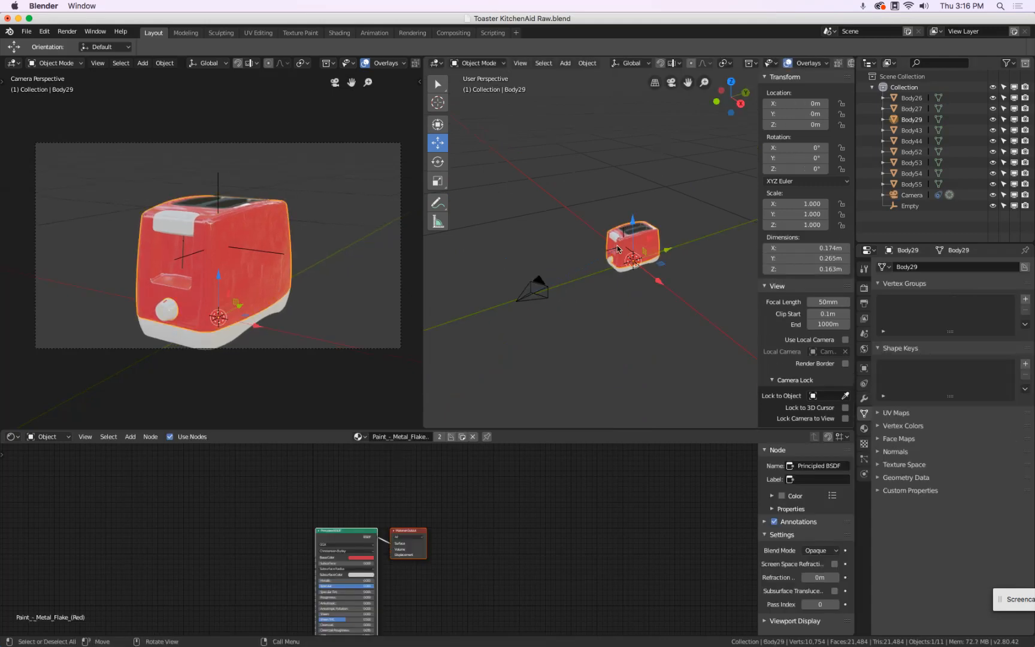
pyautogui.click(608, 250)
pyautogui.press('g')
pyautogui.press('z')
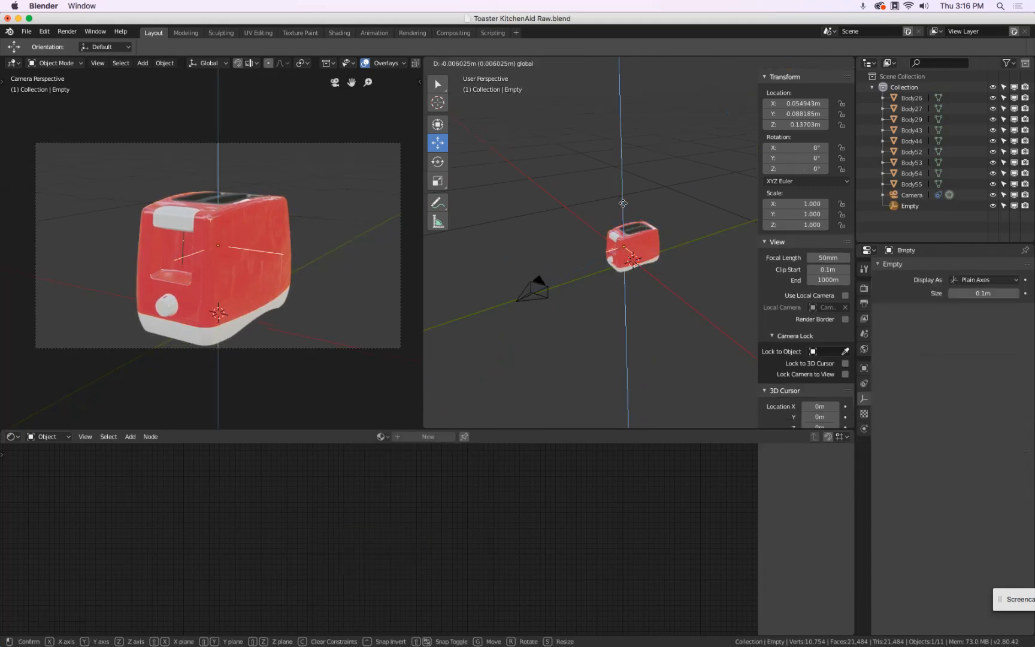
pyautogui.click(536, 288)
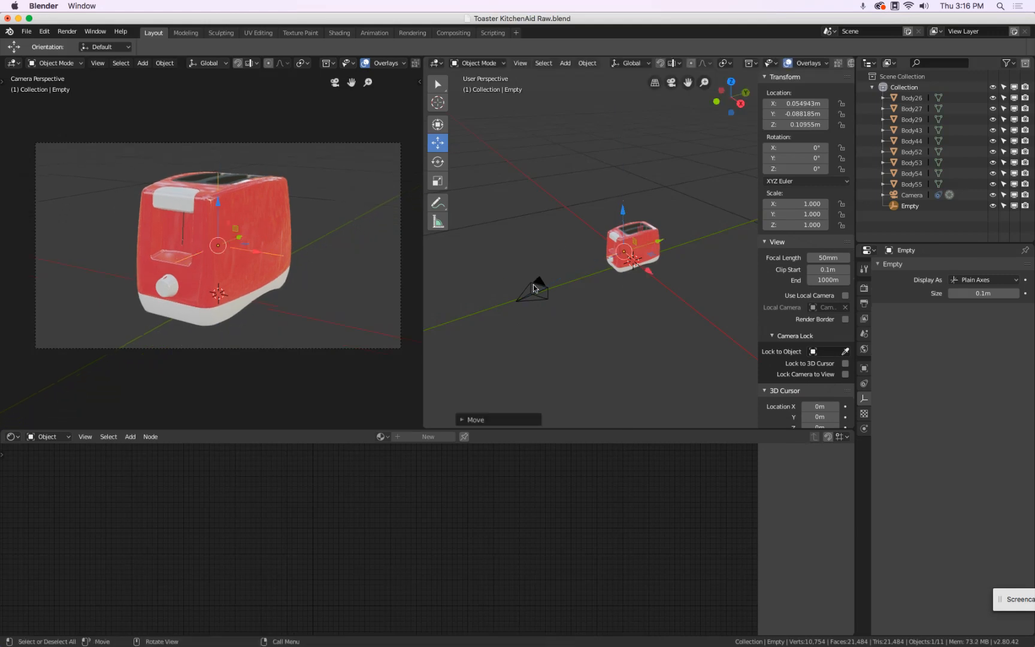
pyautogui.click(535, 284)
pyautogui.moveTo(508, 267); pyautogui.dragTo(512, 240)
# - Raise the empty along Z to about 0.116 m and deselect it
pyautogui.click(617, 253)
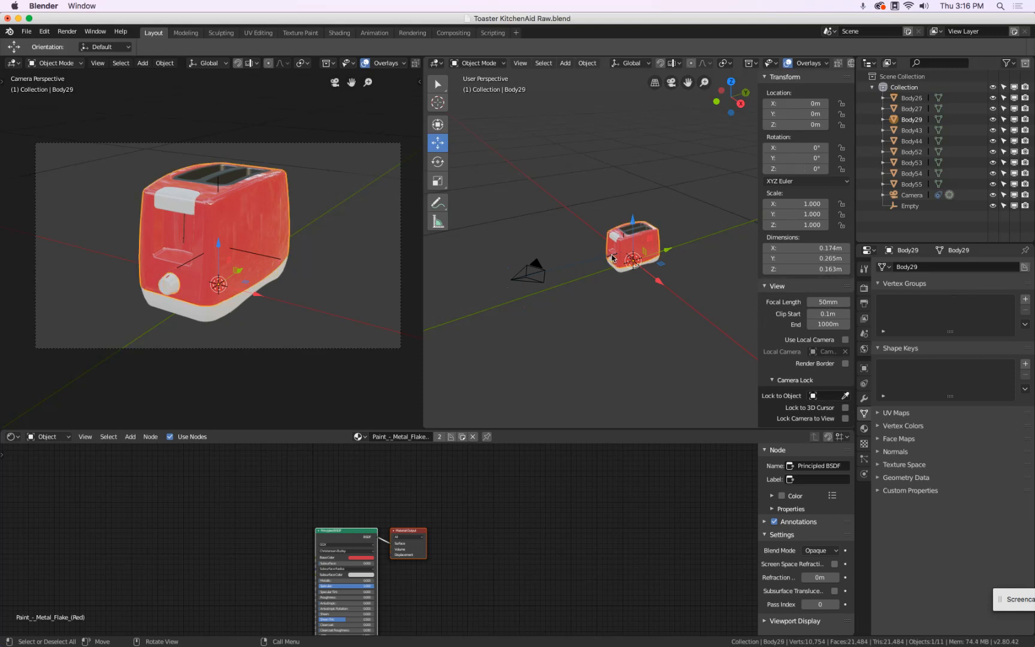
pyautogui.scroll(3, 617, 287)
pyautogui.click(588, 215)
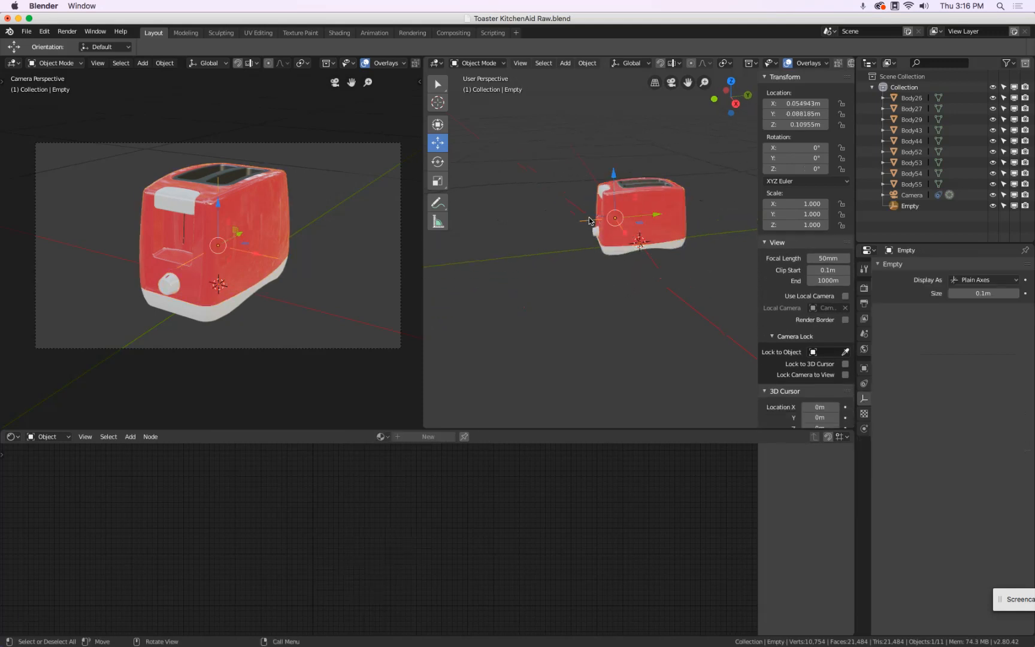
pyautogui.press('g')
pyautogui.press('z')
pyautogui.click(616, 172)
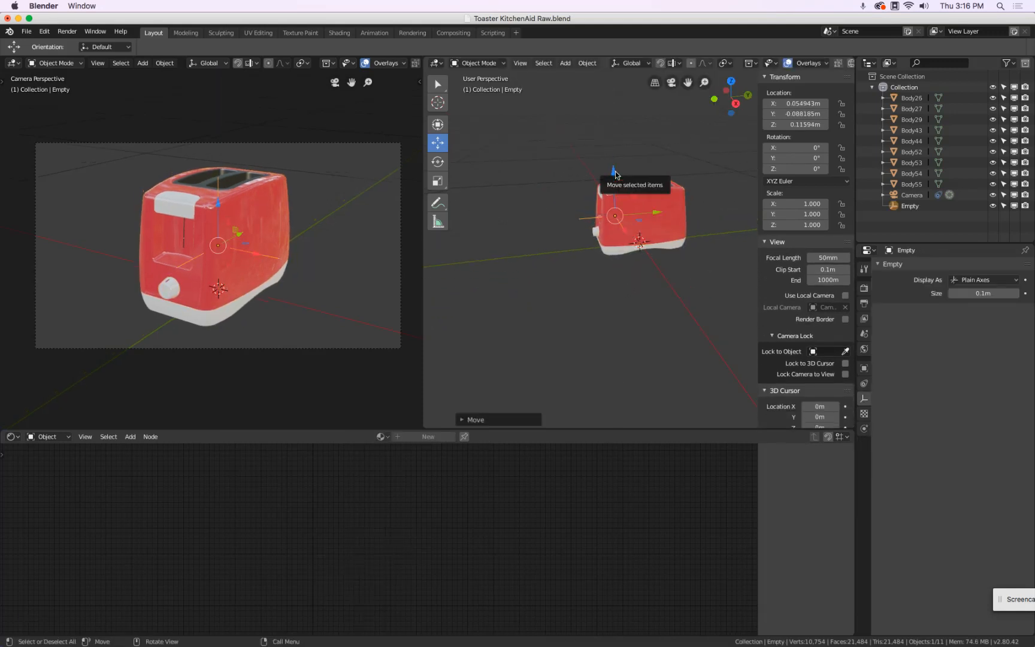
pyautogui.click(621, 355)
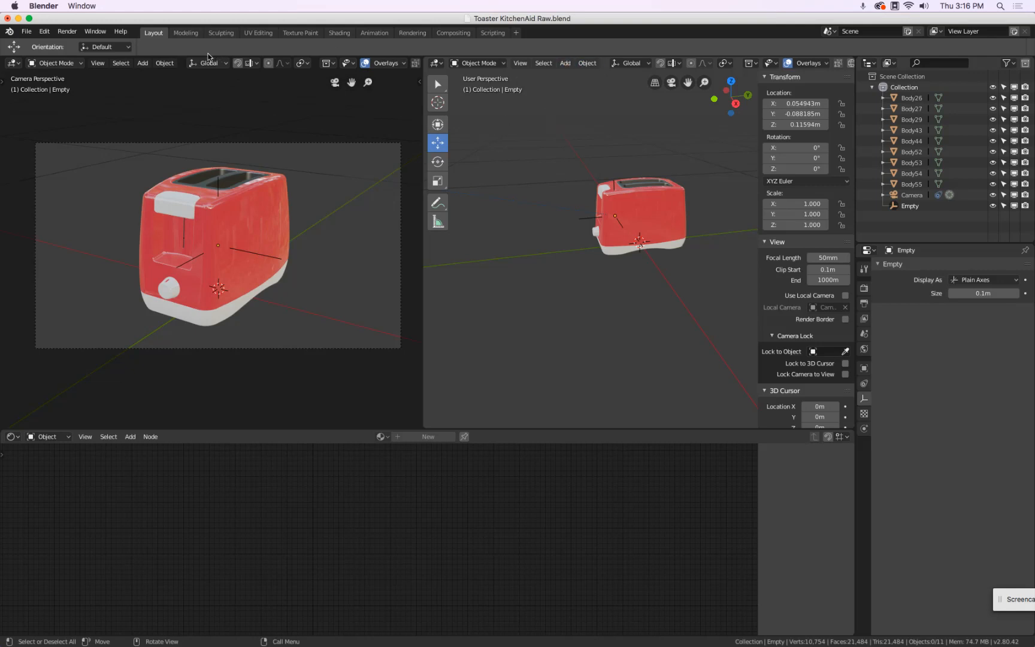
# - Snap the 3D cursor to the world origin
pyautogui.rightClick(664, 148)
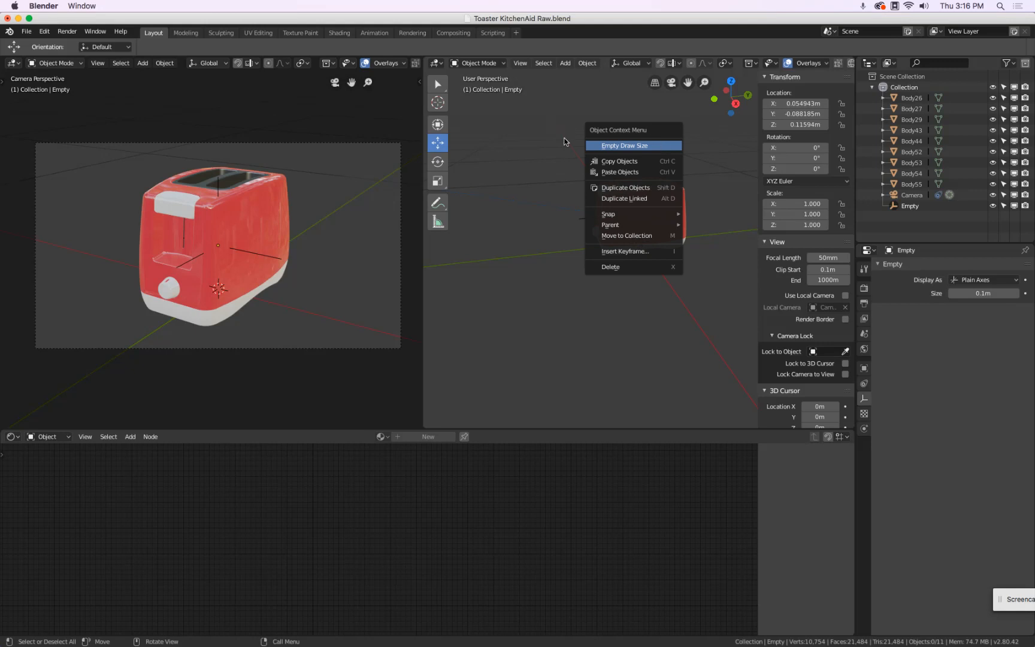
pyautogui.hotkey('shift', 's')
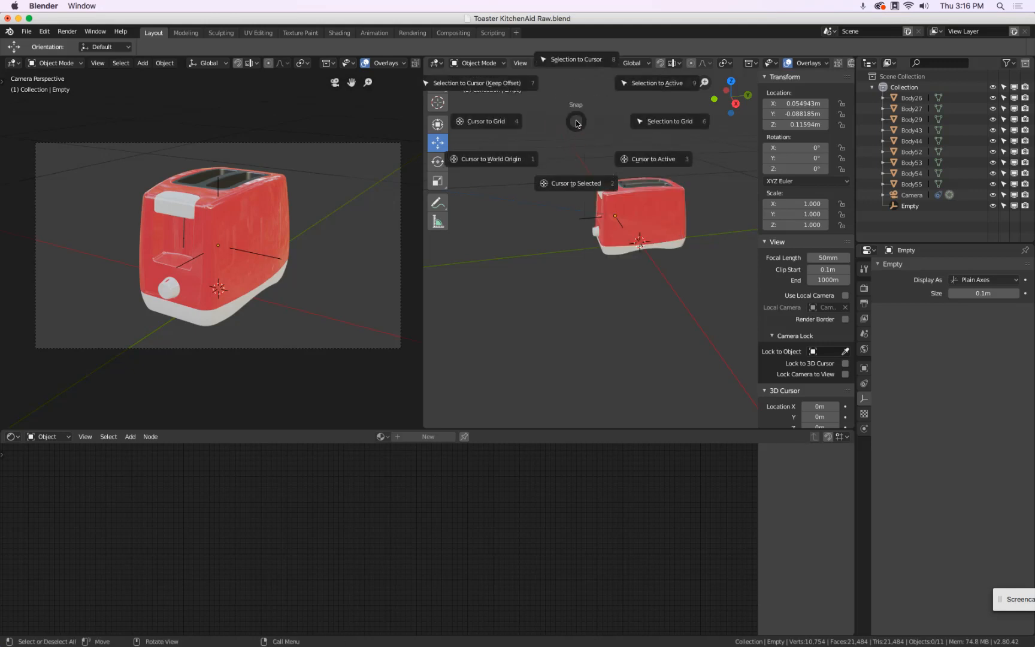
pyautogui.click(519, 161)
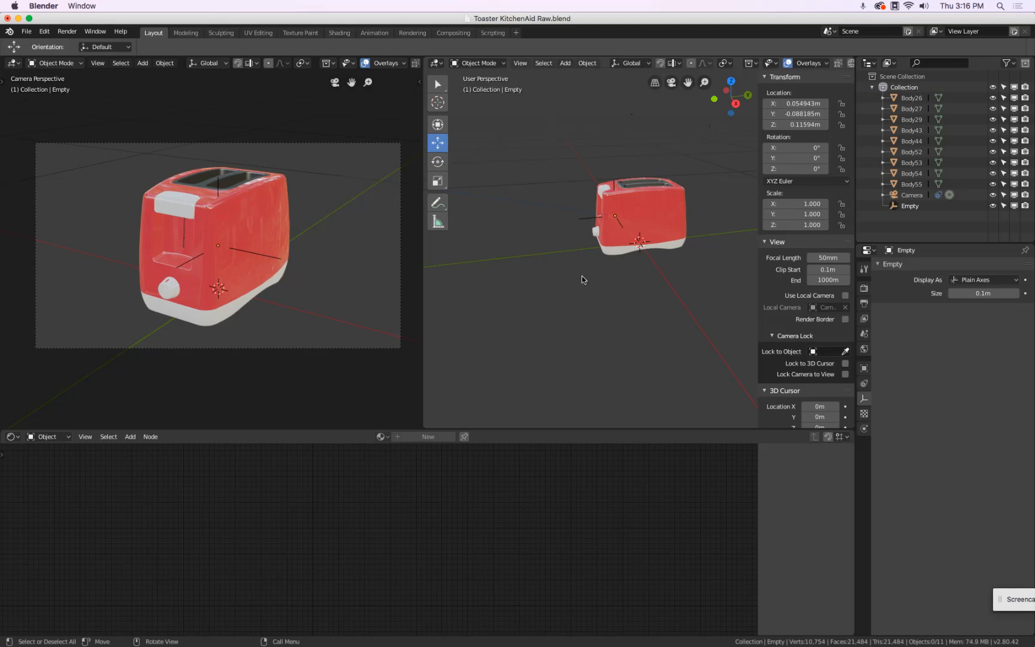
pyautogui.hotkey('shift', 's')
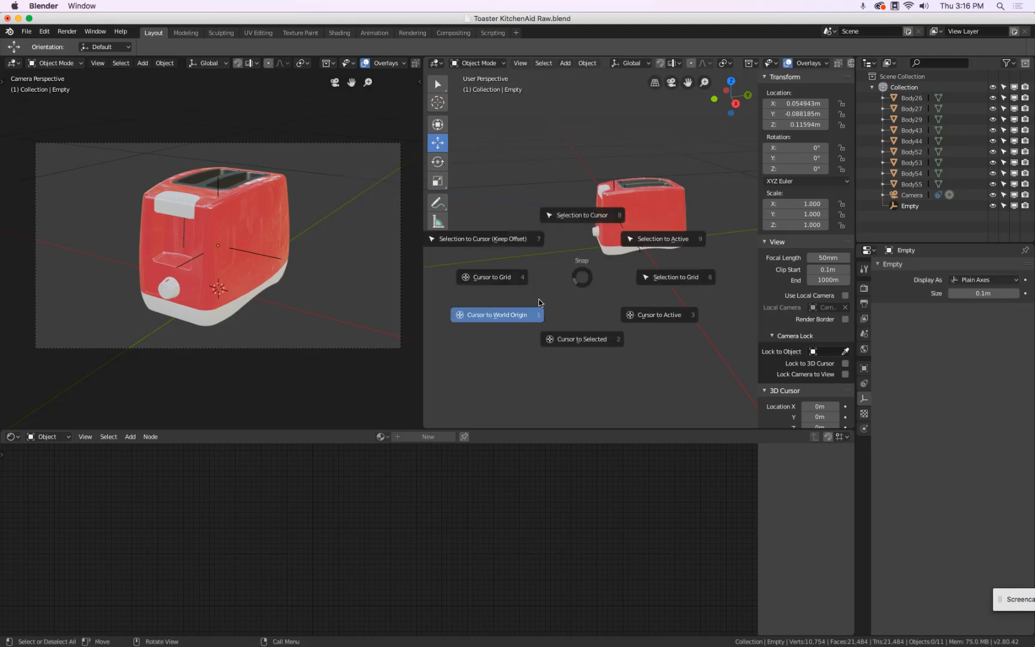
pyautogui.click(513, 316)
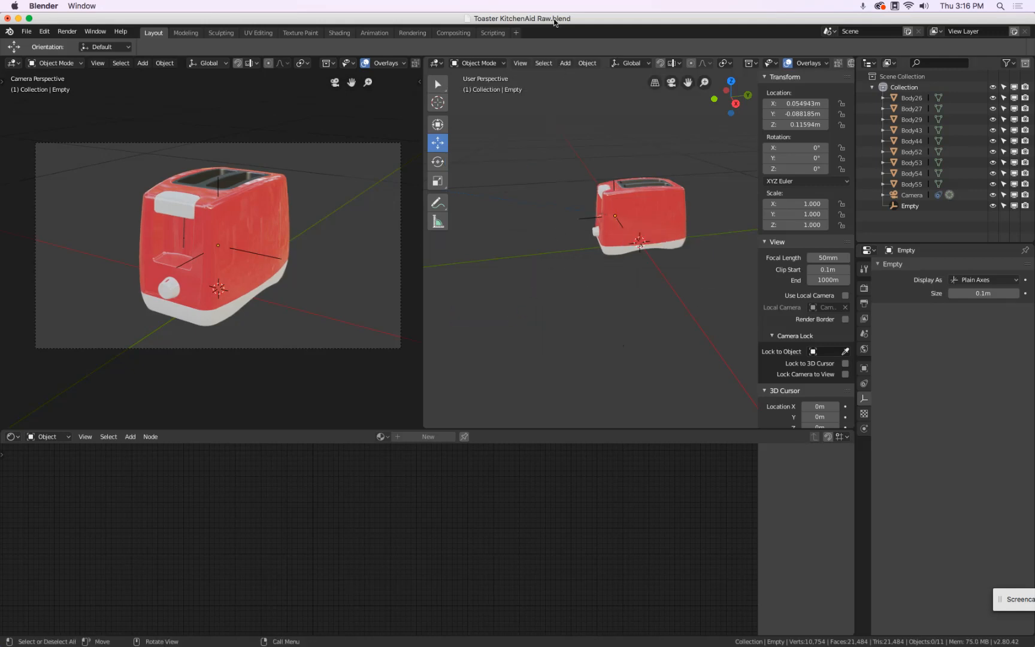
# - Add a mesh plane at the world origin as the toaster's ground
pyautogui.click(565, 63)
pyautogui.moveTo(570, 78)
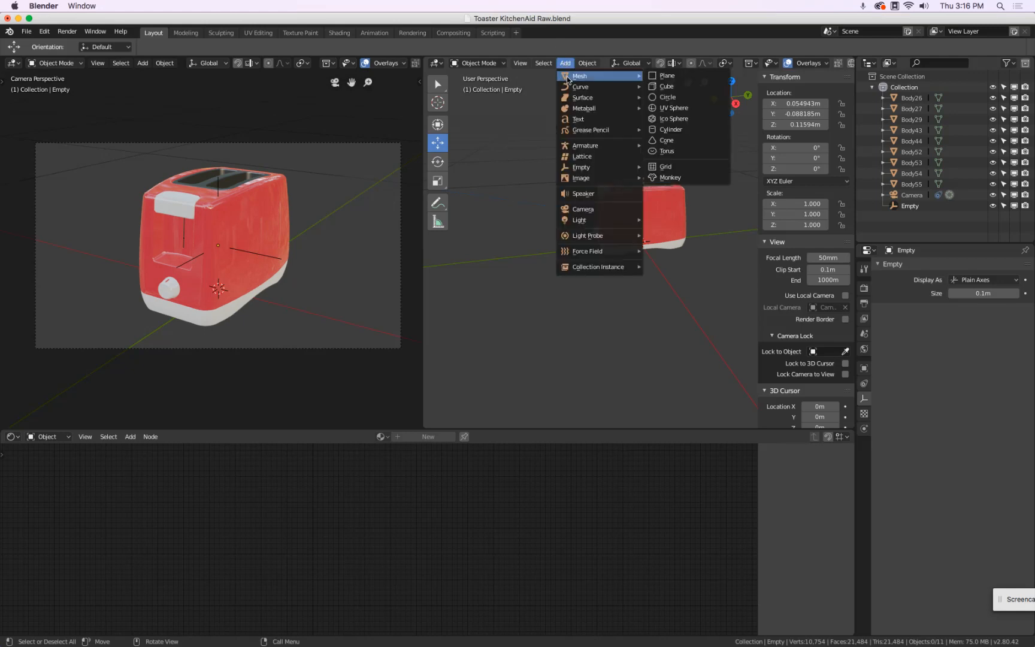
pyautogui.click(664, 77)
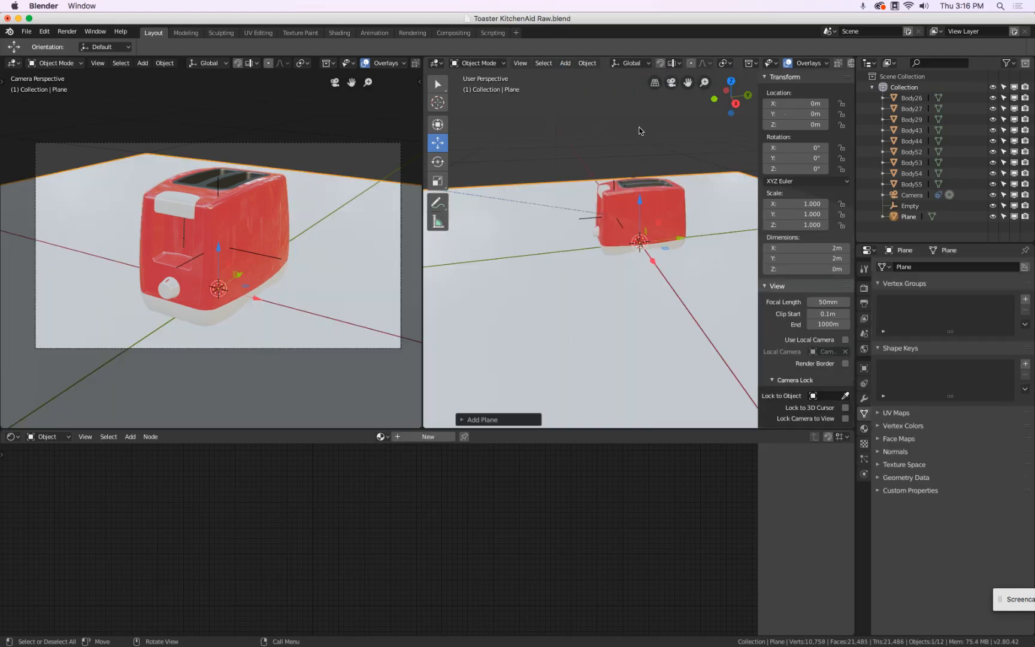
# - Lower the ground plane to about Z -0.0024 m so that it sits just beneath the toaster's feet
pyautogui.moveTo(629, 213); pyautogui.dragTo(625, 181, button='middle')
pyautogui.scroll(5, 613, 247)
pyautogui.moveTo(599, 221); pyautogui.dragTo(582, 251, button='middle')
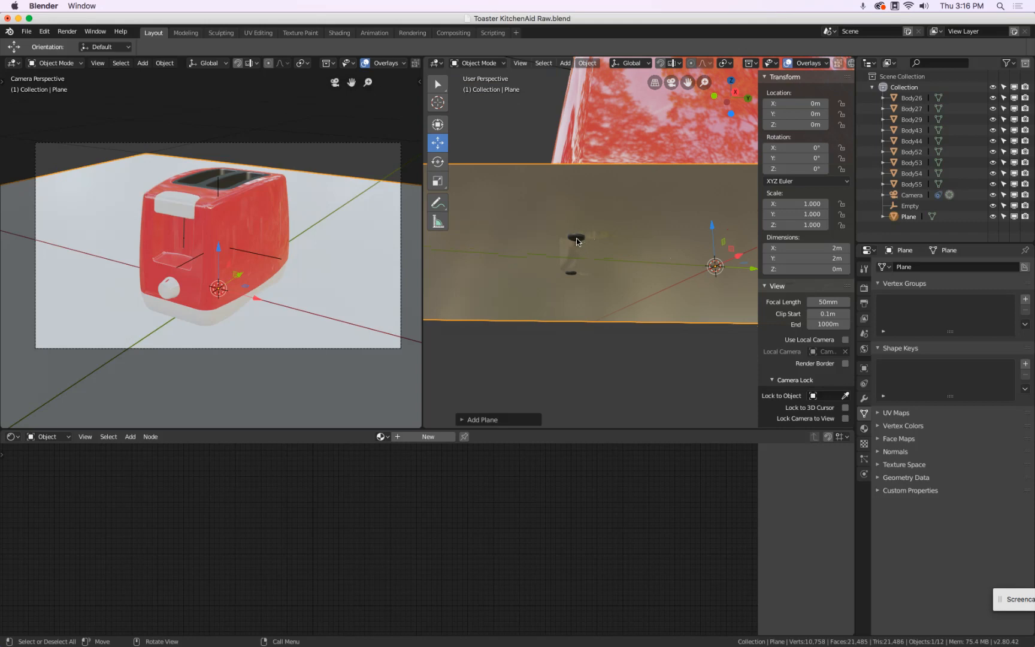
pyautogui.scroll(1, 577, 242)
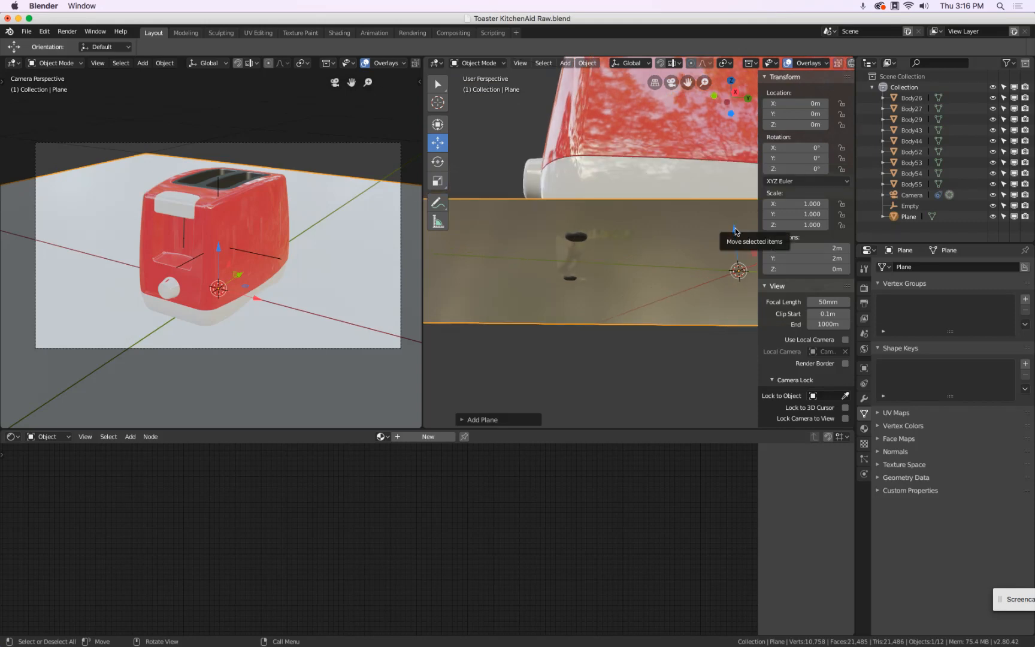
pyautogui.moveTo(735, 231); pyautogui.dragTo(736, 233)
pyautogui.moveTo(658, 176); pyautogui.dragTo(628, 210, button='middle')
pyautogui.scroll(-4, 680, 210)
pyautogui.scroll(-6, 680, 210)
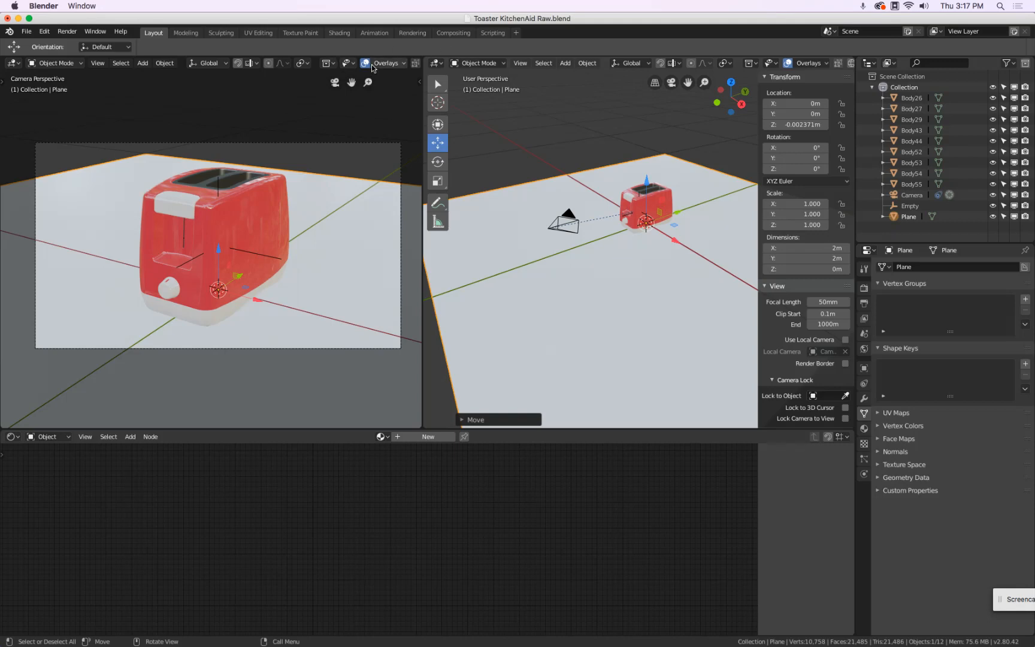
# - Switch the camera viewport to Rendered shading
pyautogui.scroll(-5, 372, 63)
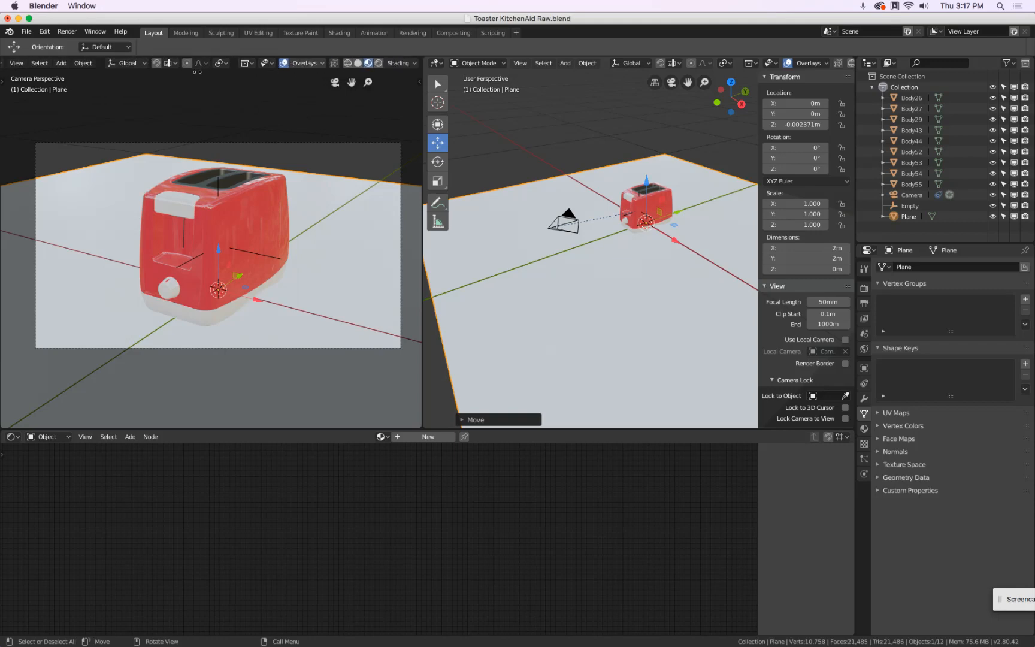
pyautogui.moveTo(197, 73); pyautogui.dragTo(244, 63, button='middle')
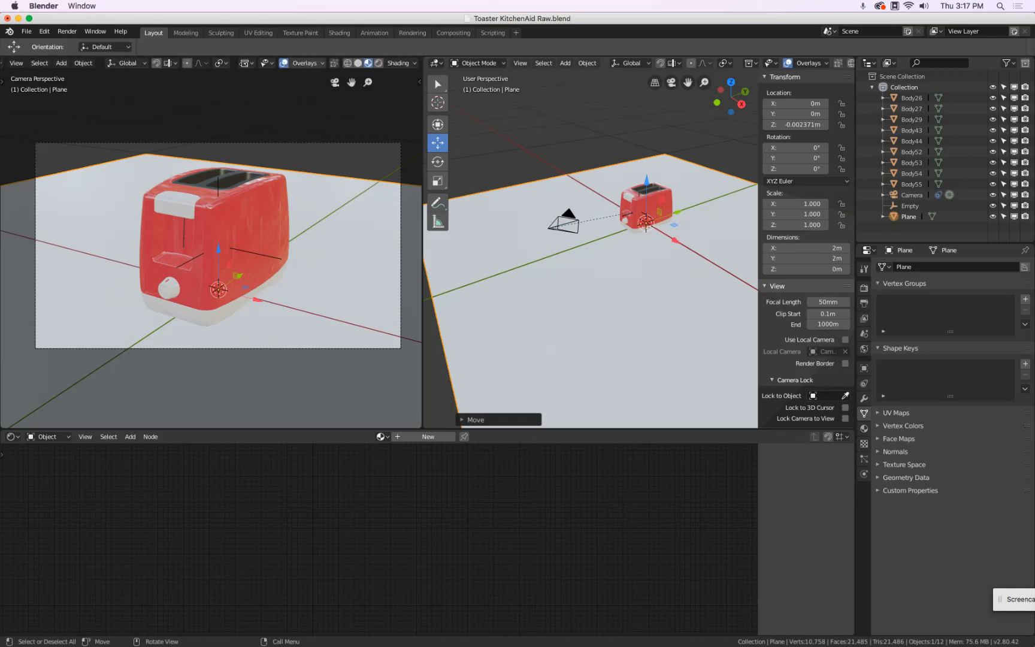
pyautogui.click(379, 64)
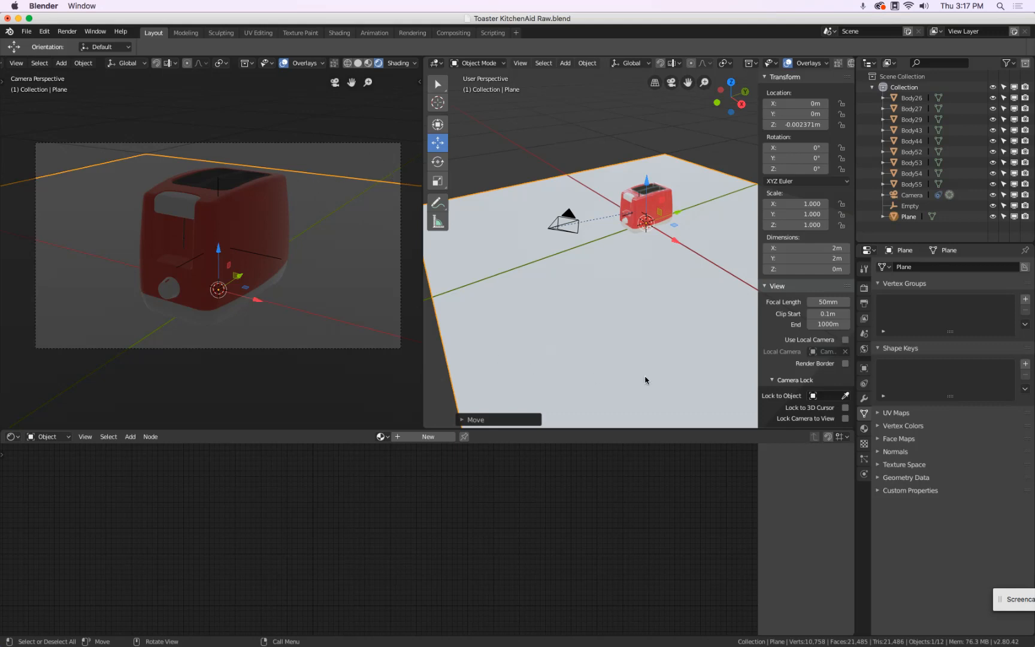
# - Darken the World background color to nearly black
pyautogui.click(864, 351)
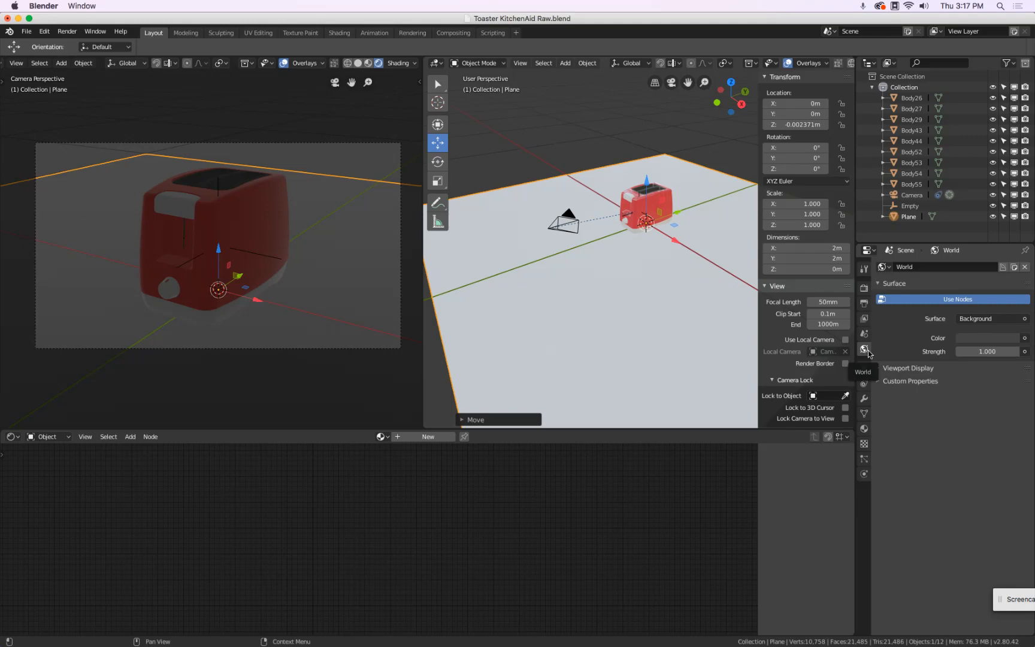
pyautogui.click(977, 339)
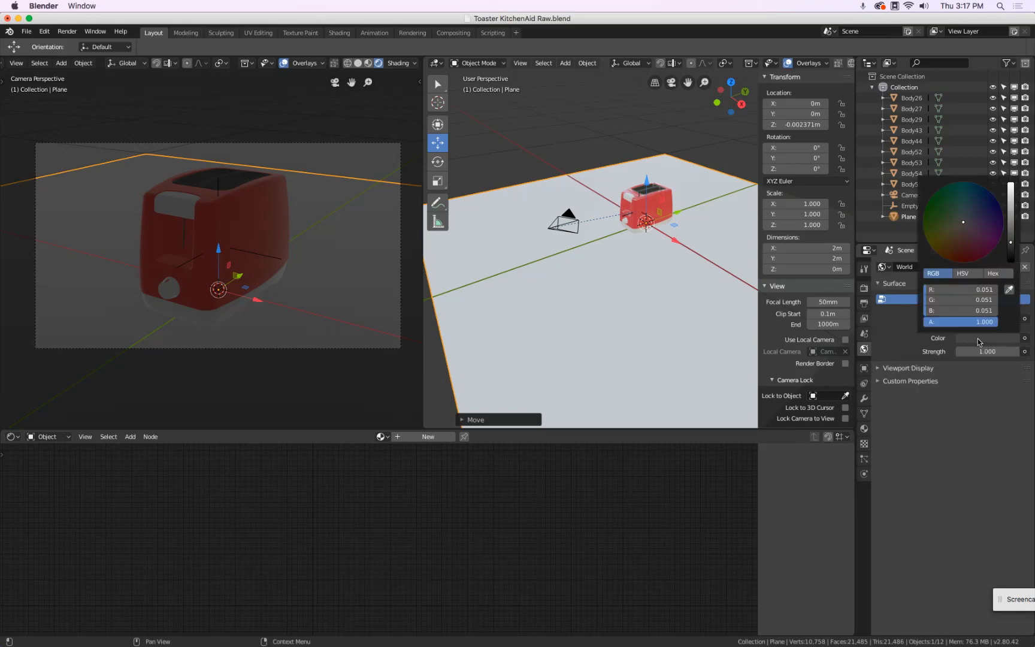
pyautogui.moveTo(1011, 243)
pyautogui.mouseDown()
pyautogui.moveTo(1010, 196)
pyautogui.moveTo(1009, 250)
pyautogui.mouseUp()
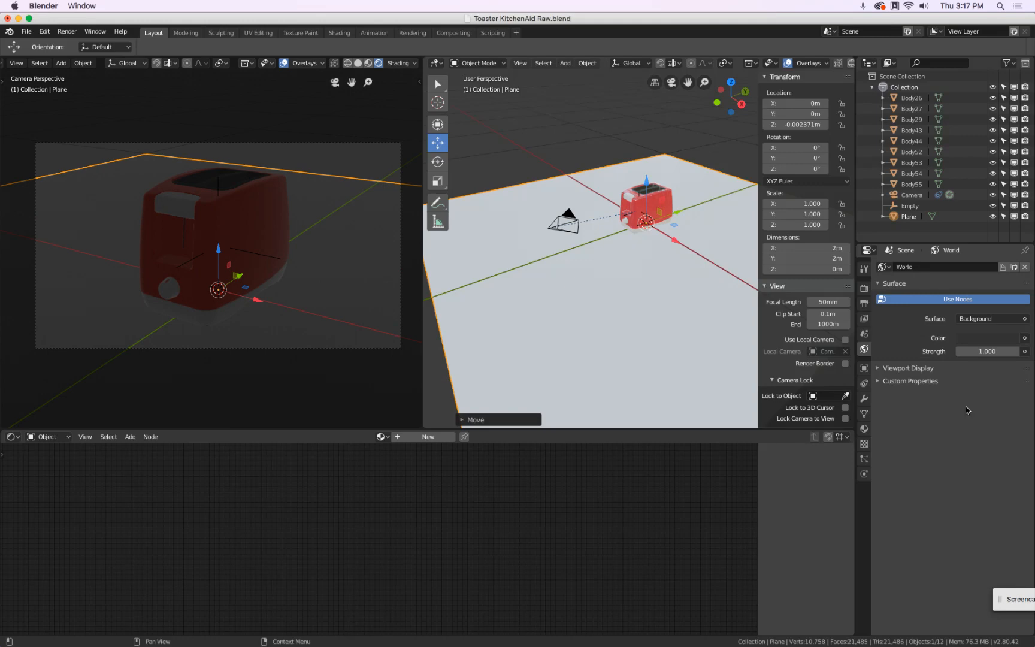
# - Switch to Fusion 360, view a finished toaster rendering from the Rendering Gallery as reference, and return to Blender
pyautogui.moveTo(664, 629)
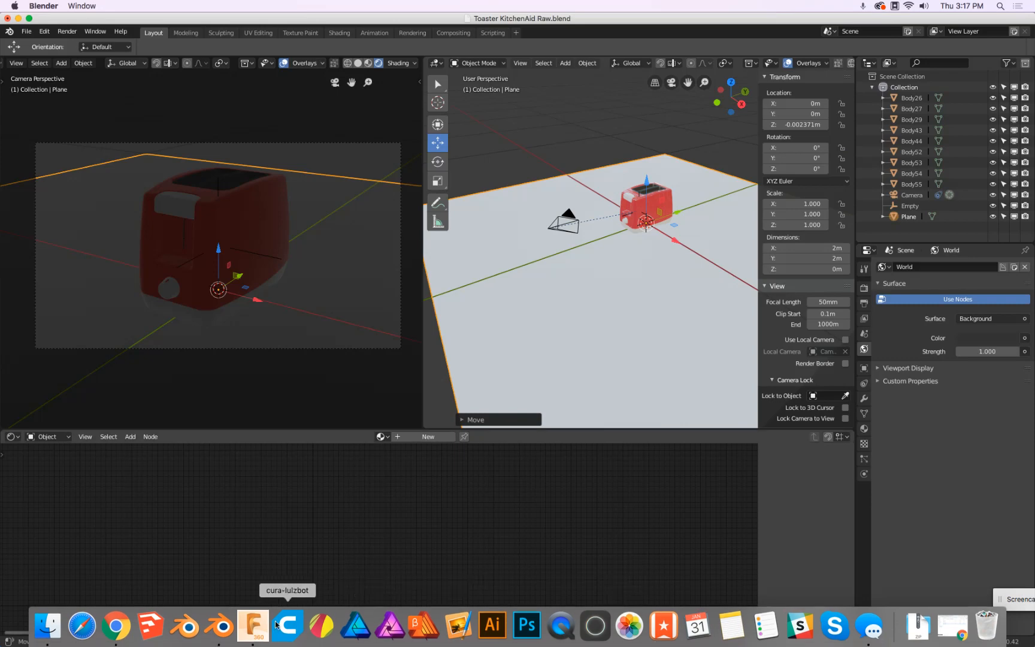
pyautogui.click(252, 634)
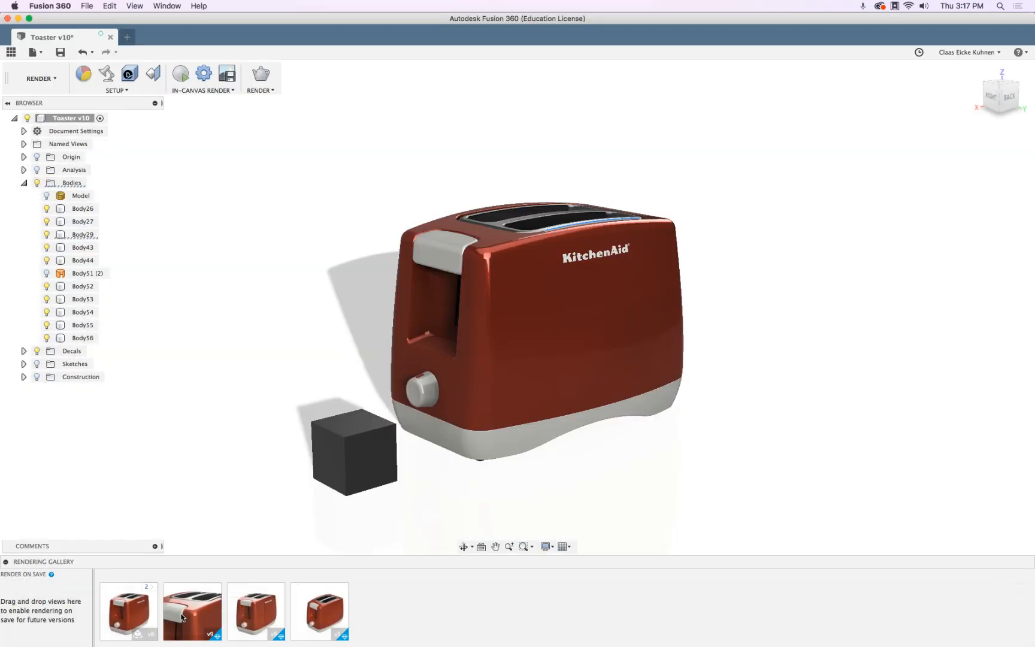
pyautogui.click(262, 617)
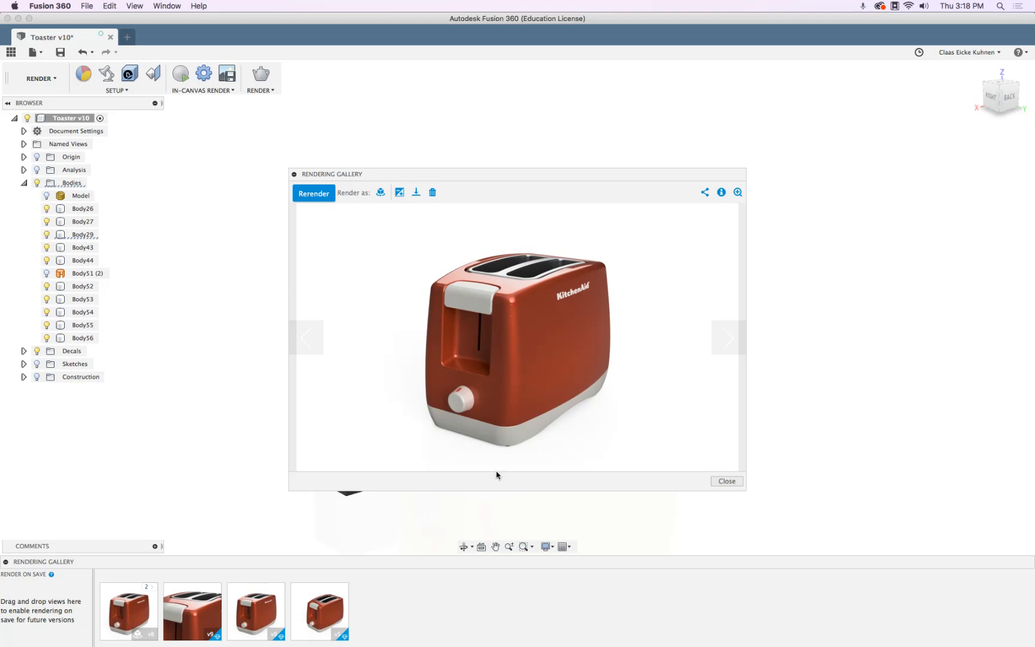
pyautogui.click(216, 626)
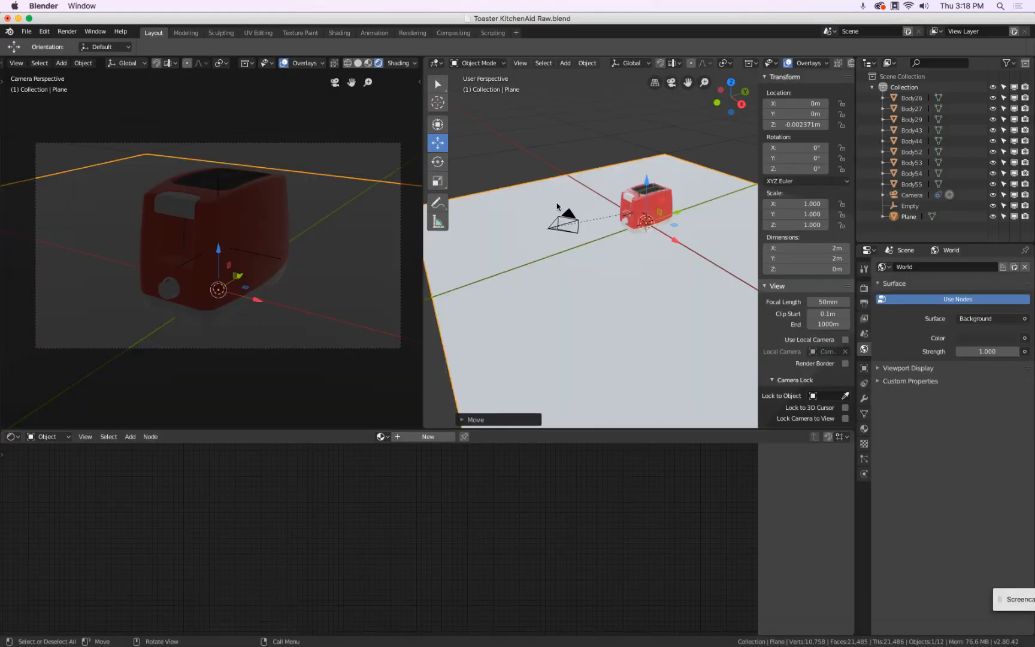
# - Add an area light and raise it above the toaster to about Z 0.431 m
pyautogui.click(567, 66)
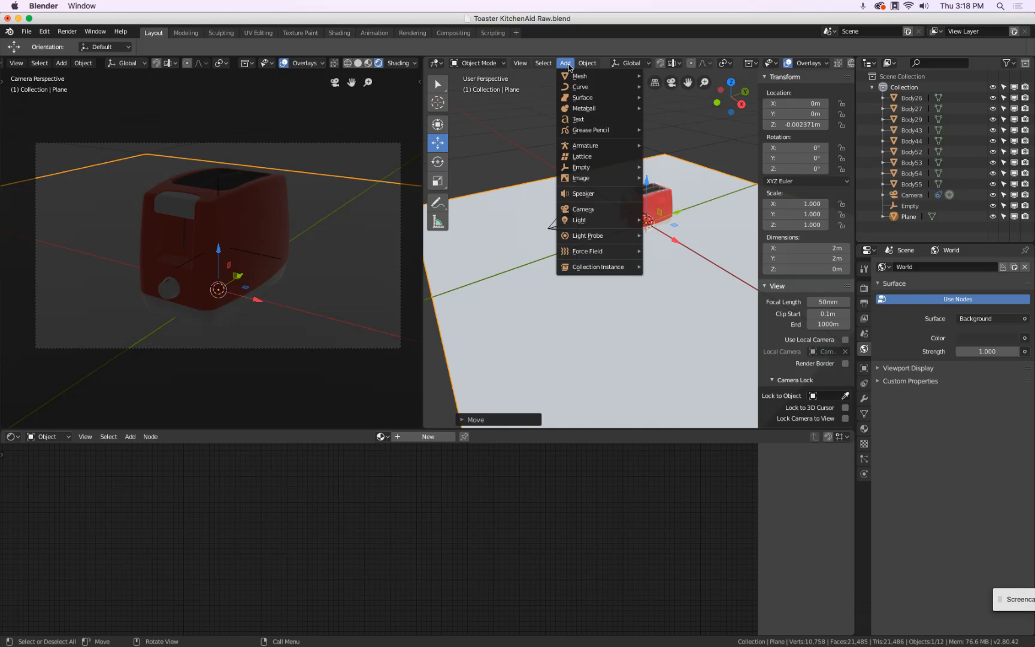
pyautogui.moveTo(596, 220)
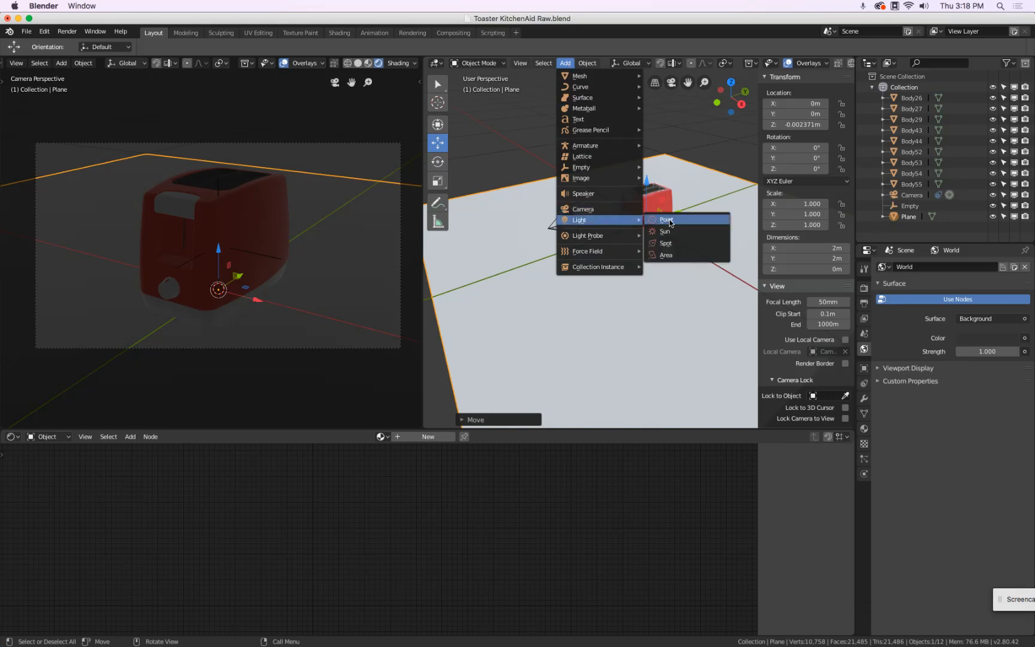
pyautogui.click(685, 256)
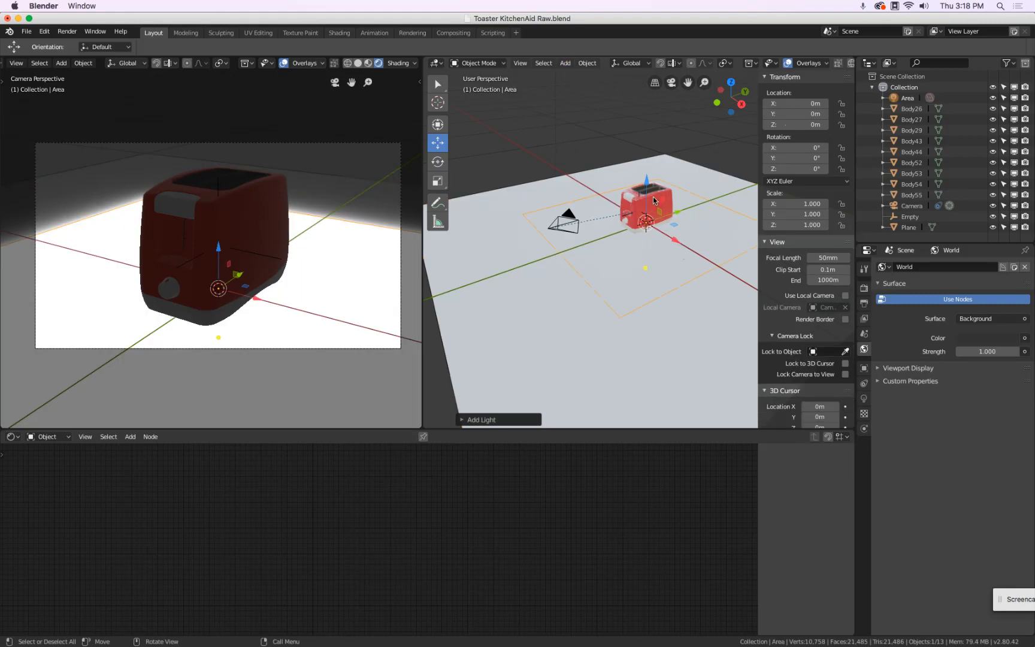
pyautogui.moveTo(646, 186); pyautogui.dragTo(649, 96)
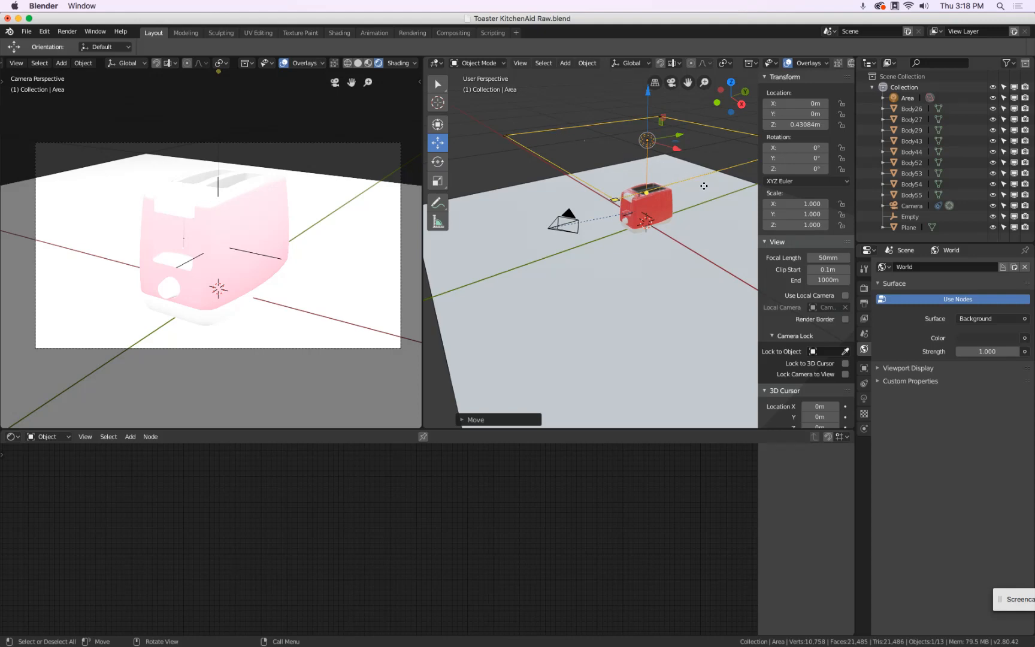
# - Reduce the area light's energy so the toaster is less overexposed
pyautogui.click(864, 399)
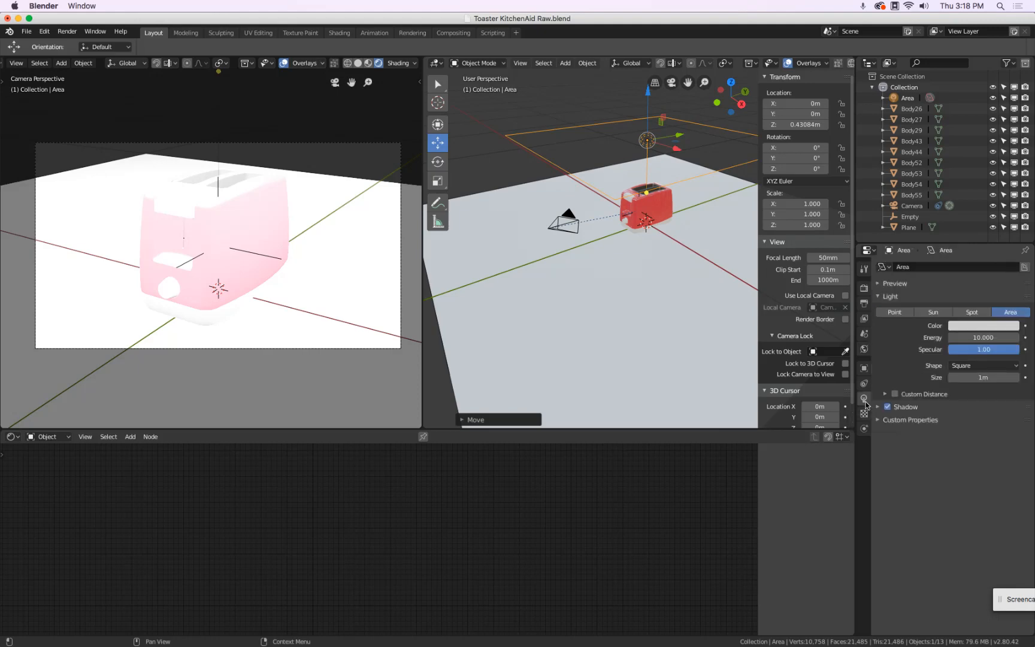
pyautogui.click(973, 339)
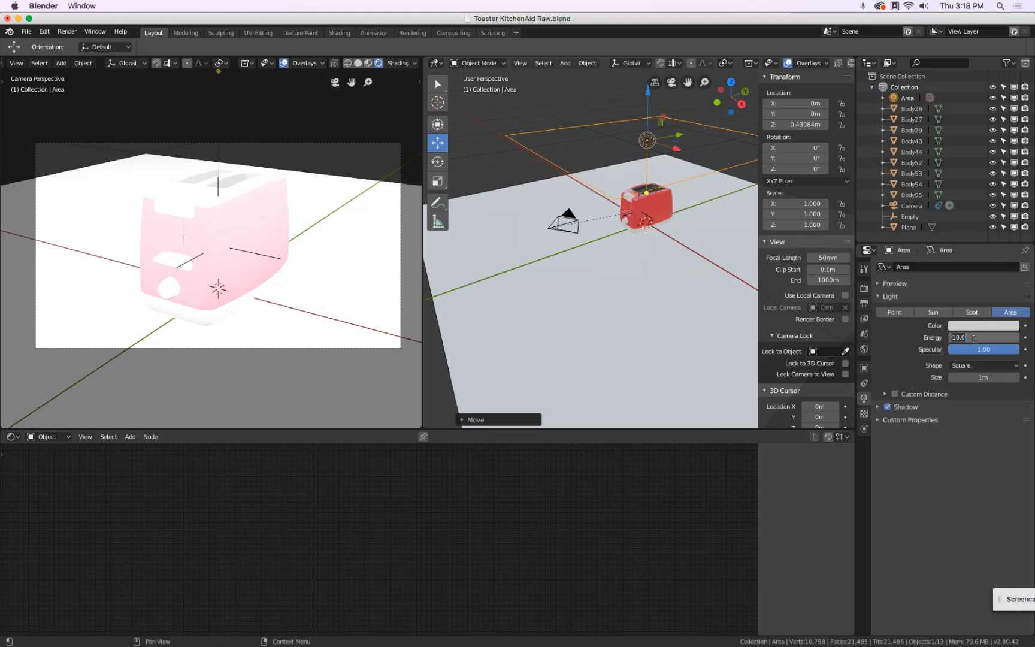
pyautogui.press('Return')
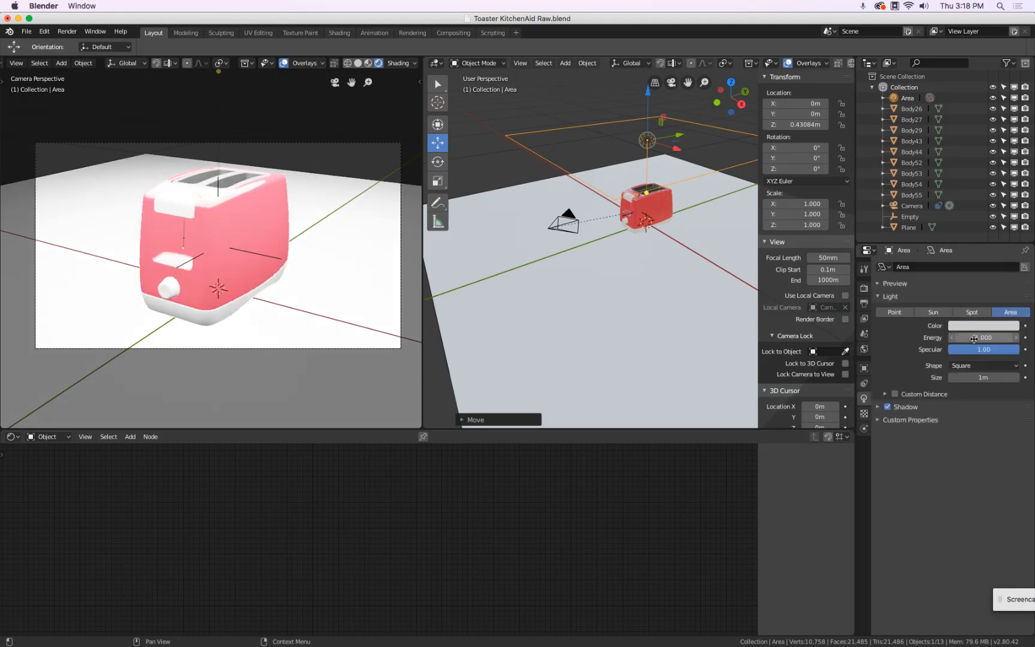
# - Set the area light's energy to 0.1
pyautogui.click(974, 339)
pyautogui.write('00')
pyautogui.press('Return')
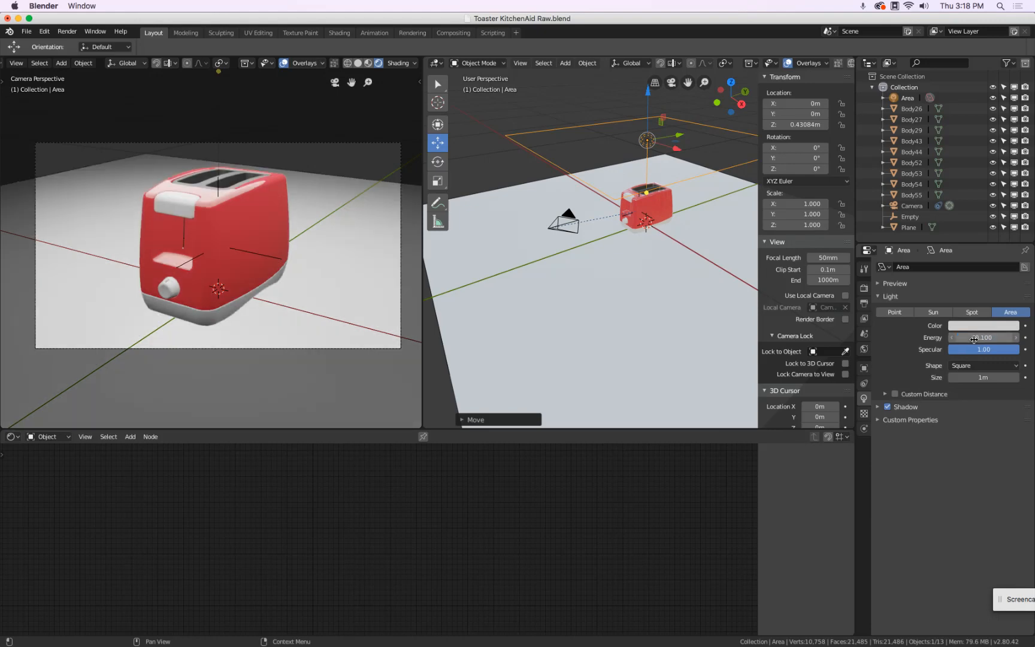
# - Move the area light behind the toaster to about X -0.661 m, Y 0.65 m
pyautogui.press('g')
pyautogui.press('y')
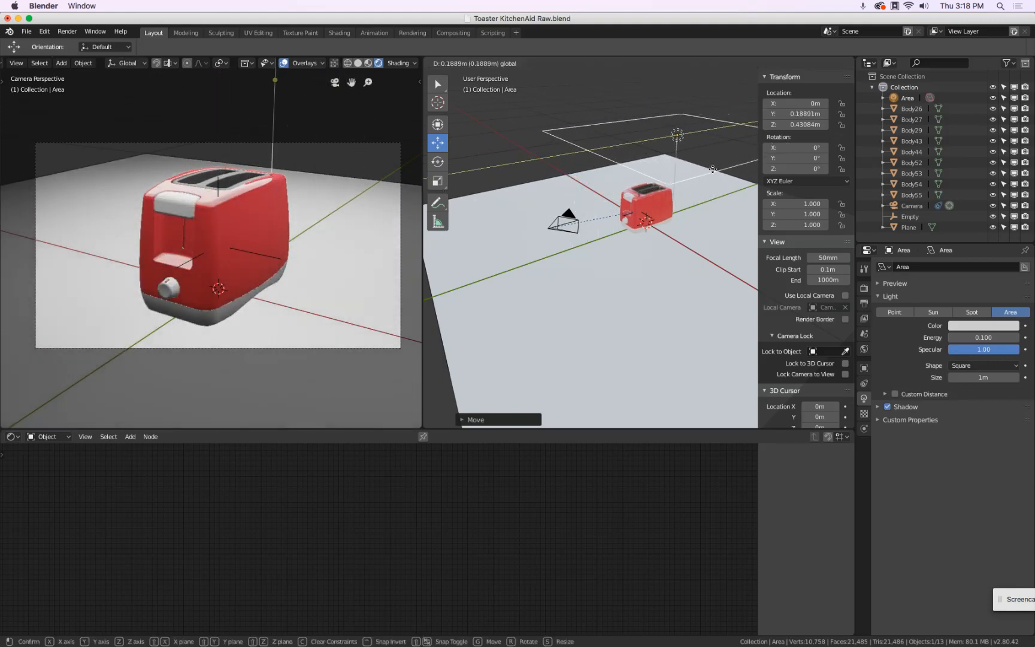
pyautogui.press('x')
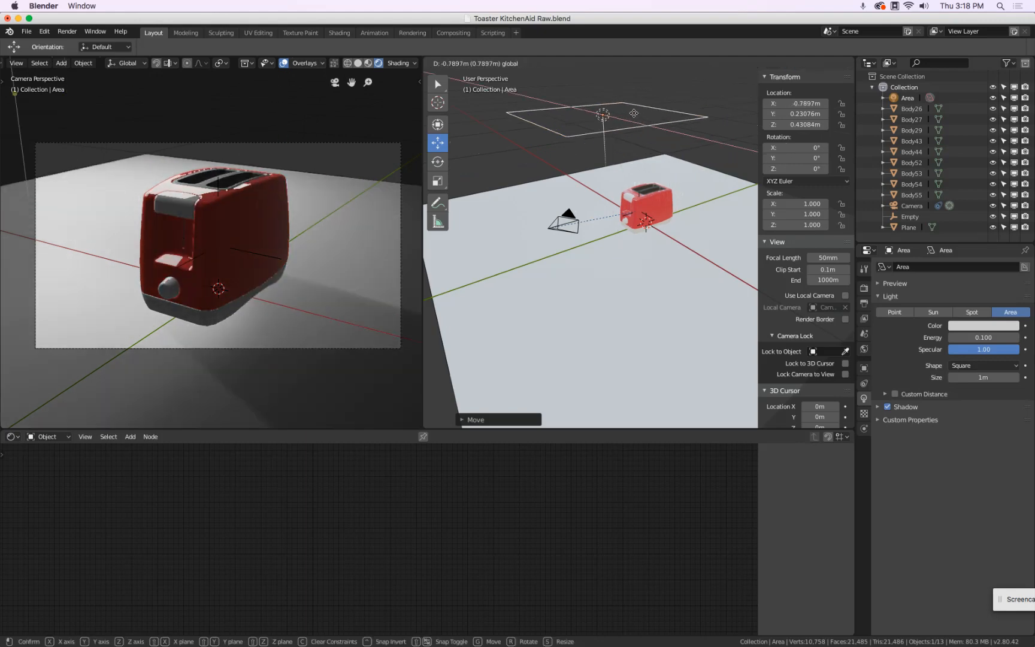
pyautogui.press('y')
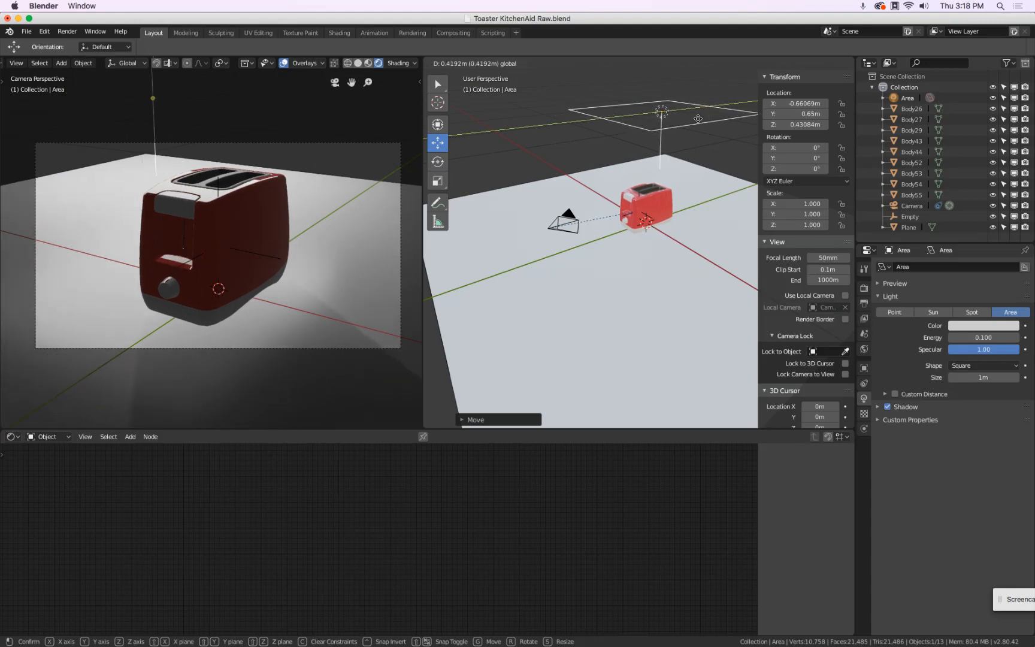
pyautogui.click(698, 118)
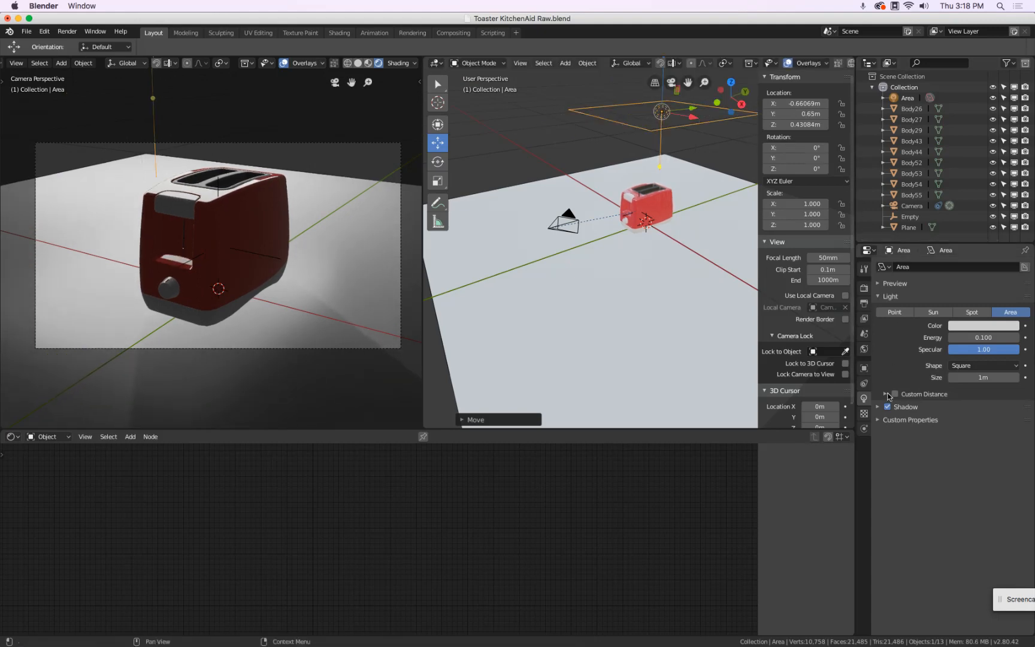
# - Enable contact shadows for the area light and shift it to about X -0.717 m, Y 0.769 m
pyautogui.click(878, 408)
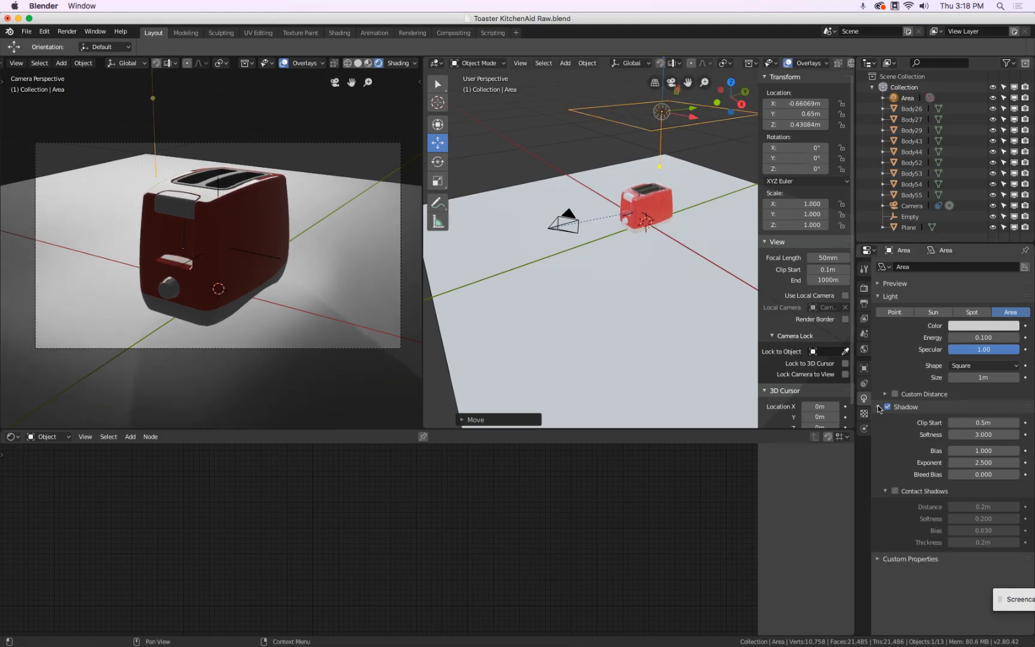
pyautogui.click(895, 491)
pyautogui.click(896, 491)
pyautogui.click(895, 491)
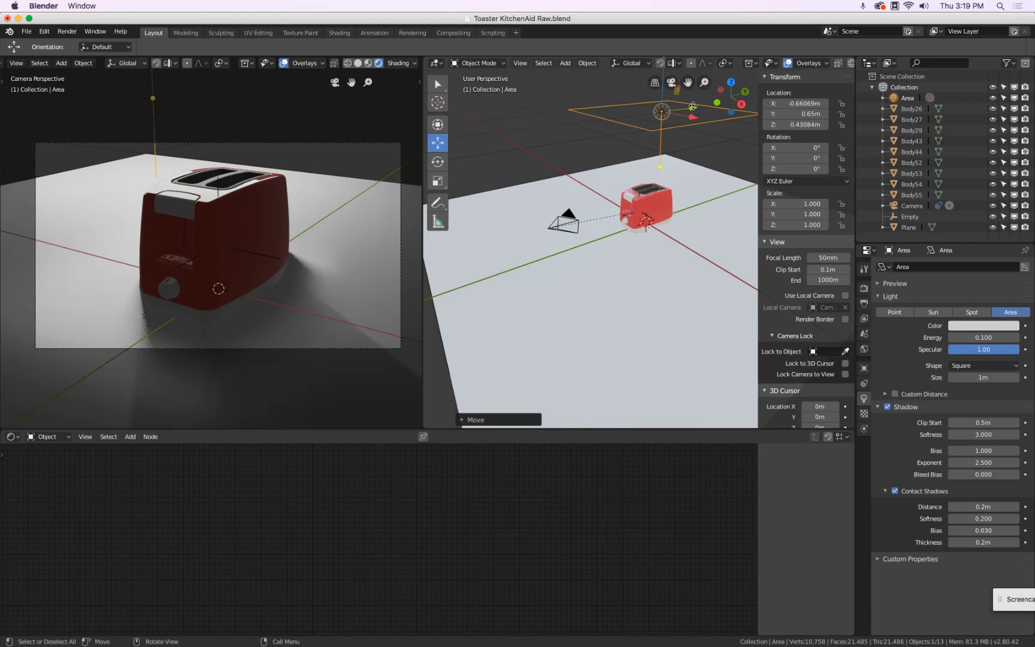
pyautogui.moveTo(693, 108); pyautogui.dragTo(645, 172)
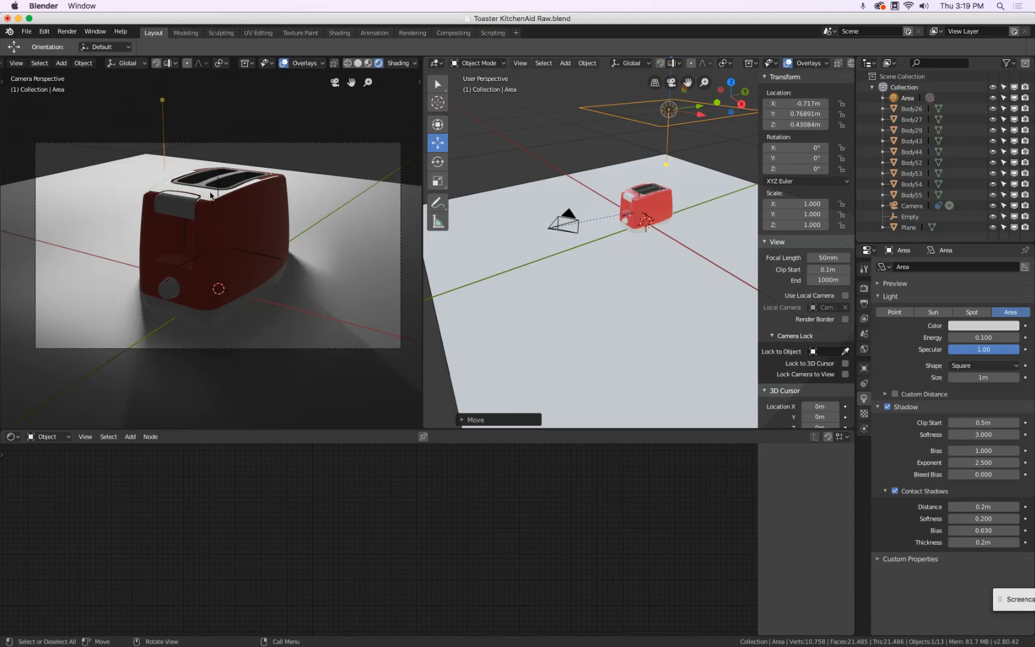
pyautogui.moveTo(646, 210); pyautogui.dragTo(610, 224, button='middle')
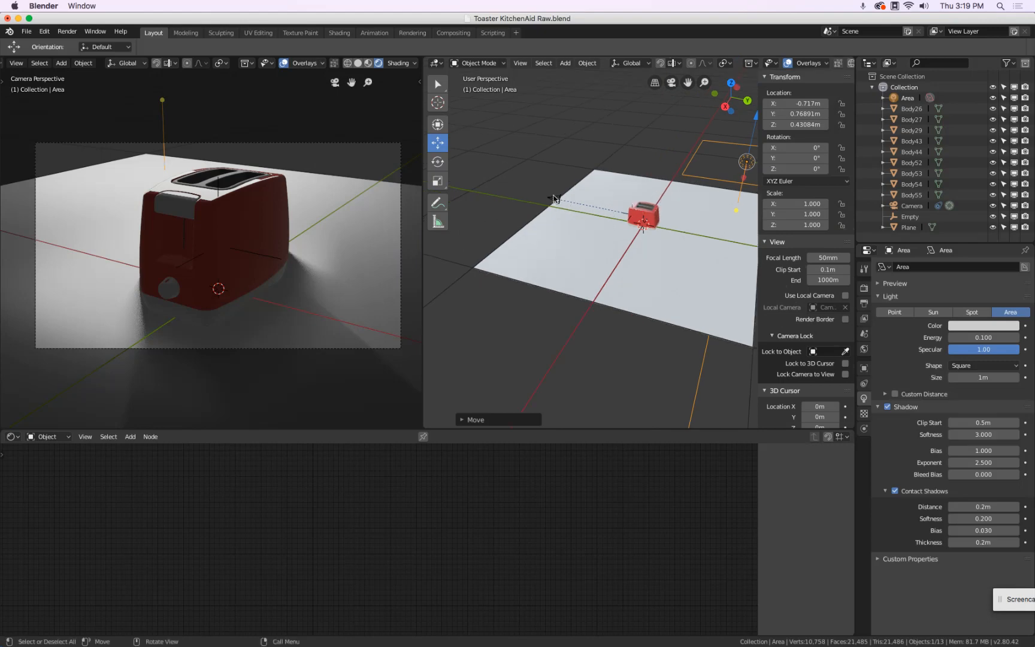
pyautogui.click(554, 199)
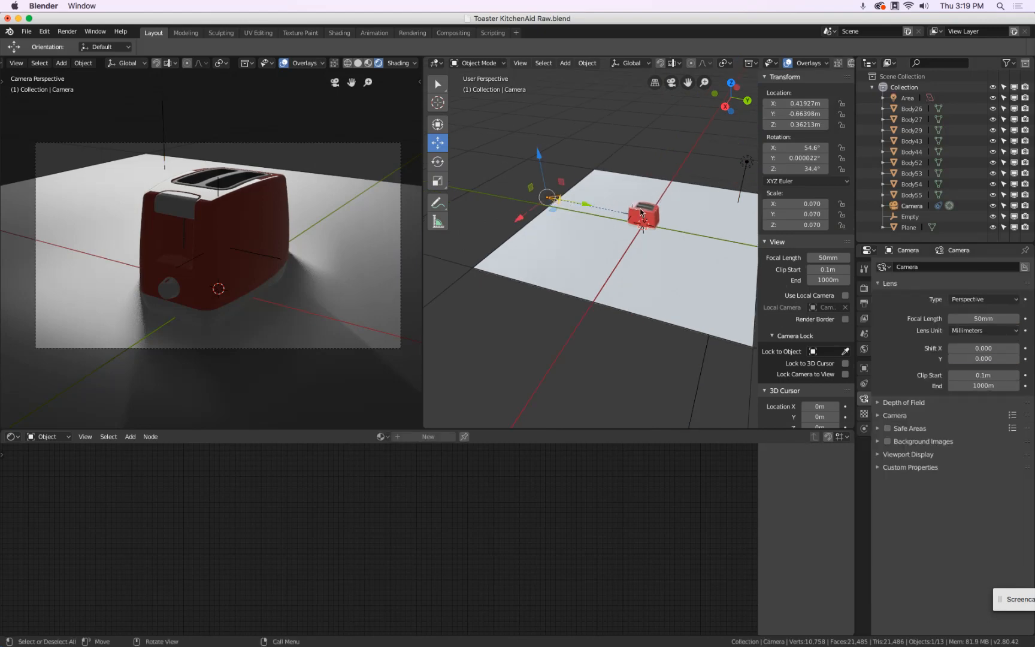
pyautogui.click(747, 163)
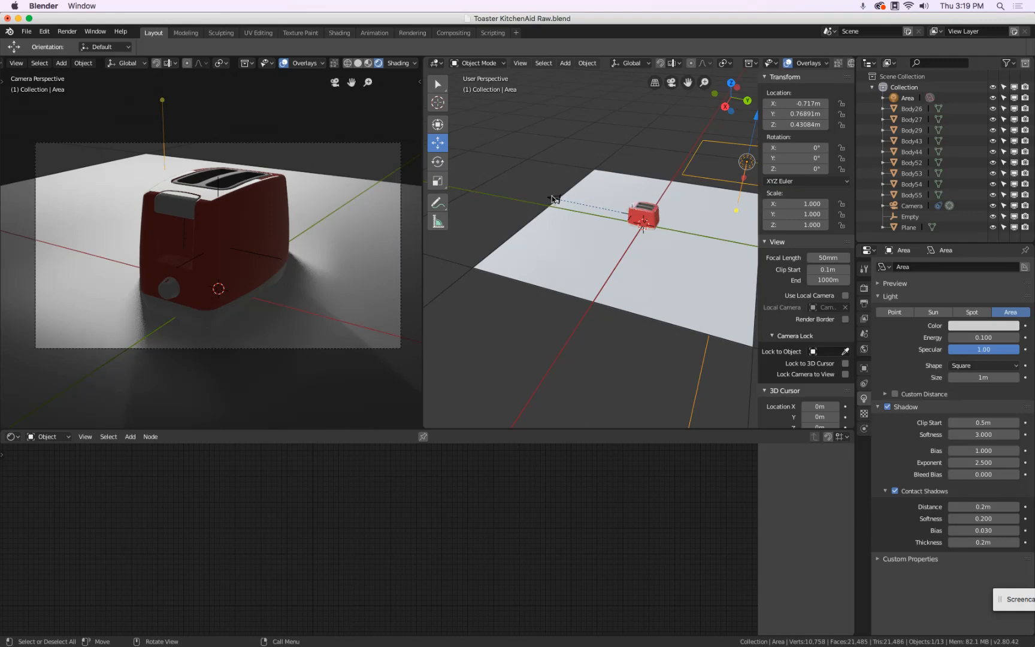
pyautogui.click(550, 200)
pyautogui.moveTo(554, 200); pyautogui.dragTo(664, 156, button='middle')
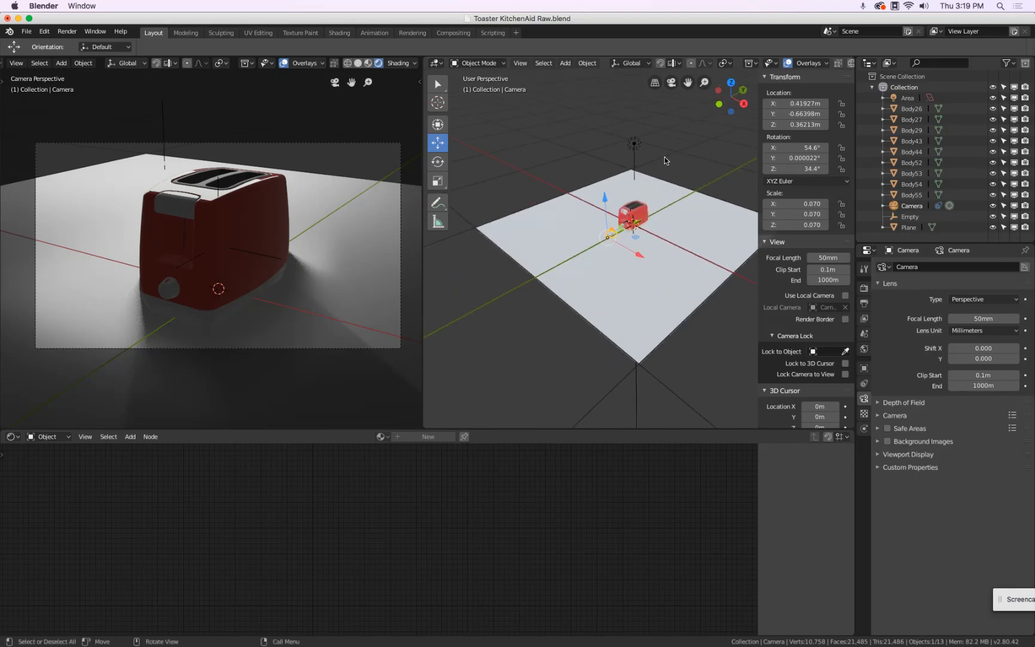
pyautogui.click(665, 156)
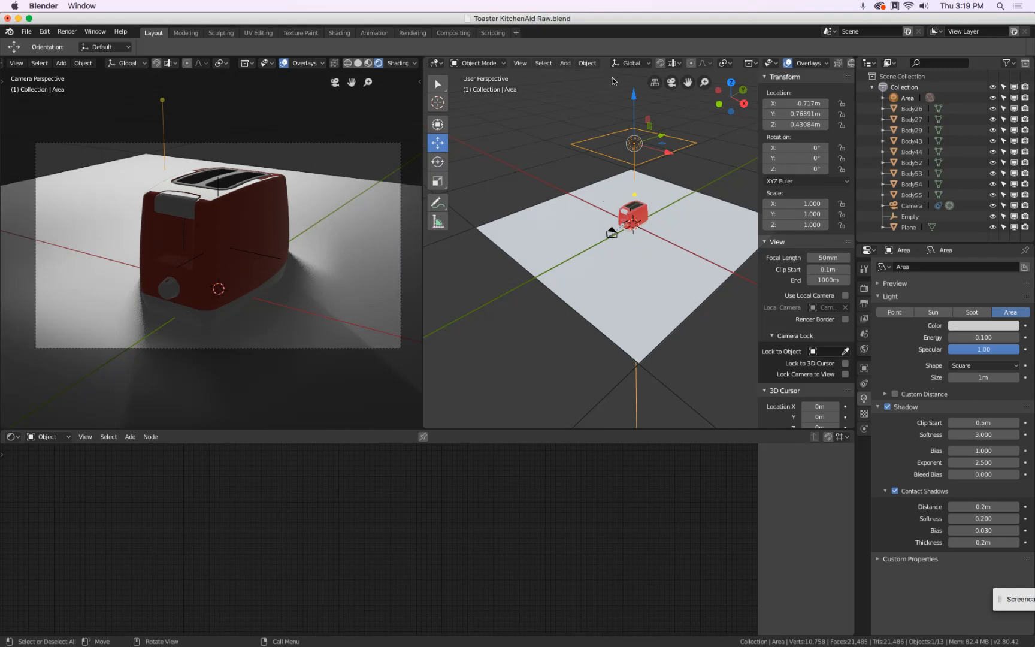
# - Add a second area light with energy 0.1 and raise it to about Z 0.247 m above the toaster
pyautogui.click(566, 63)
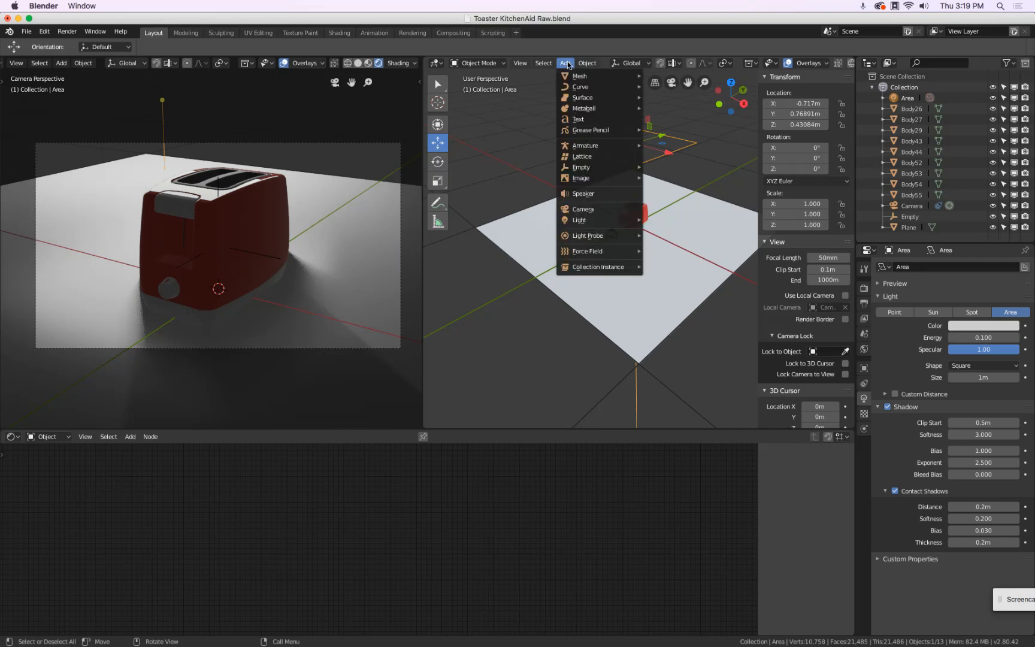
pyautogui.moveTo(585, 220)
pyautogui.click(672, 252)
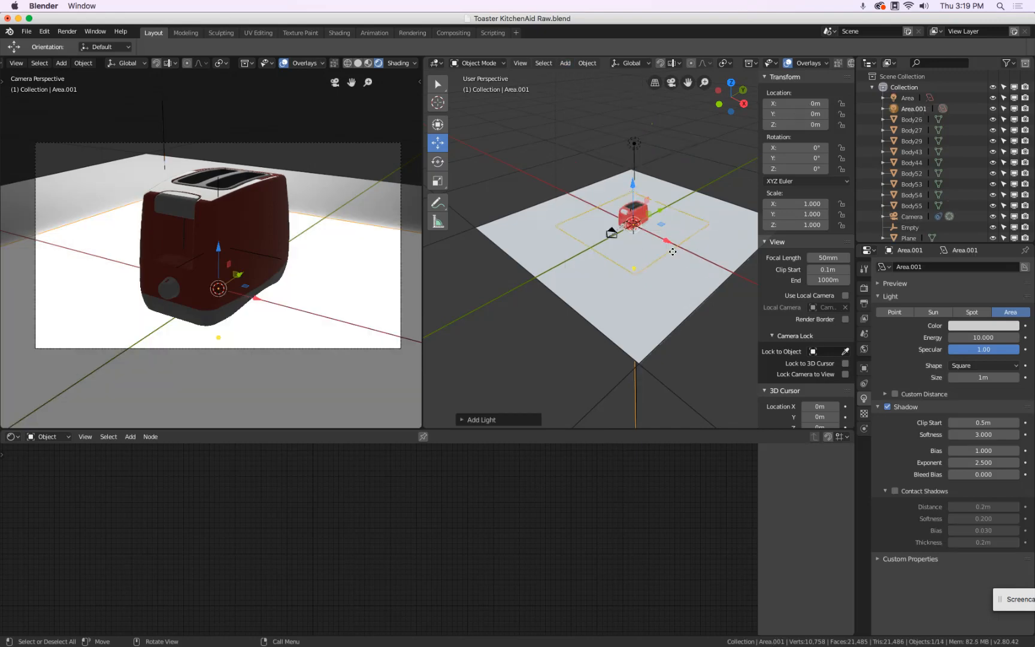
pyautogui.click(965, 337)
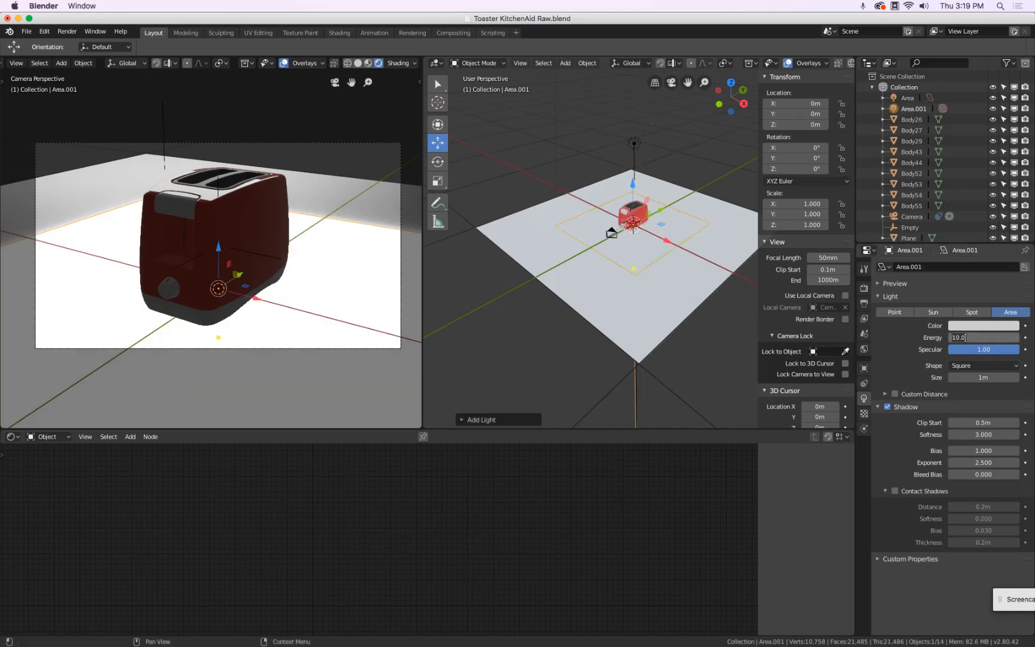
pyautogui.write('0.1')
pyautogui.press('Return')
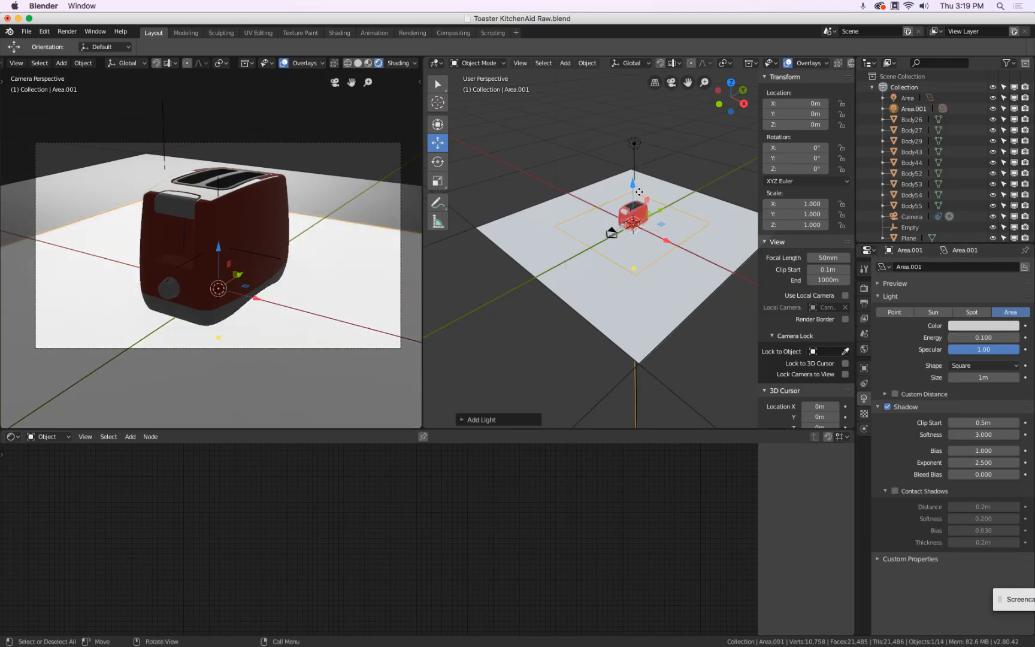
pyautogui.moveTo(639, 192); pyautogui.dragTo(637, 158)
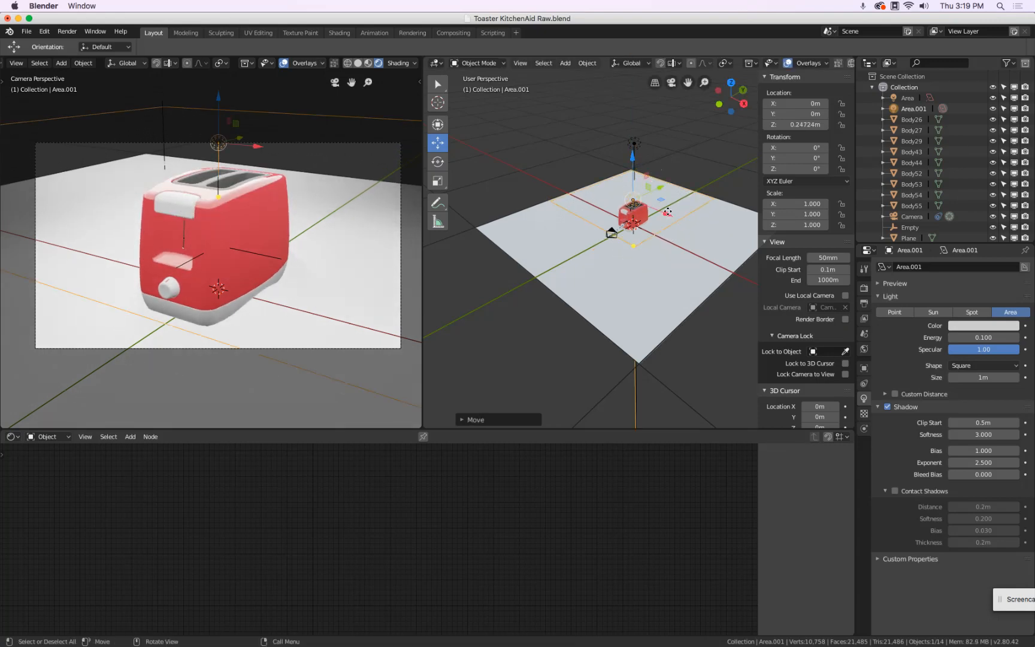
# - Select the second area light above the toaster and set its size to 0.2 m
pyautogui.click(666, 153)
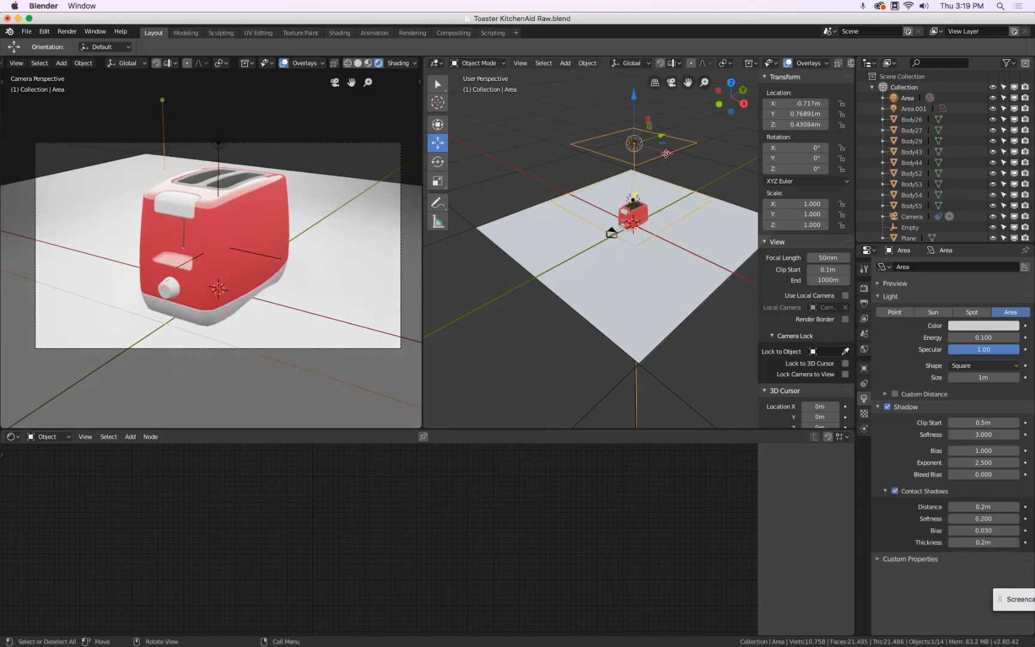
pyautogui.click(562, 206)
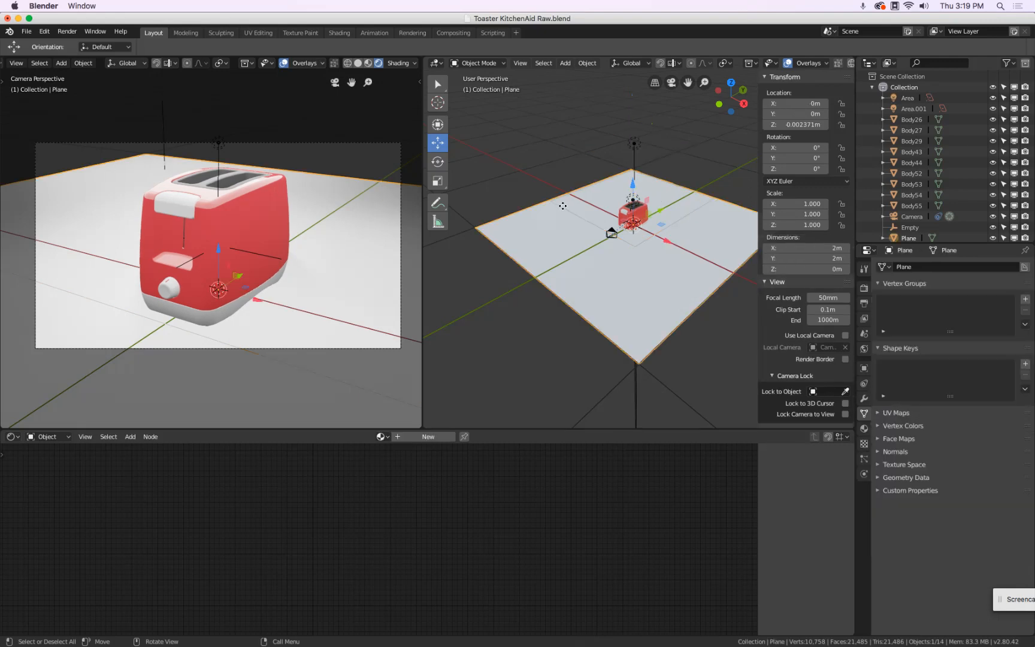
pyautogui.click(555, 204)
pyautogui.moveTo(557, 158)
pyautogui.mouseDown(button='middle')
pyautogui.moveTo(550, 145)
pyautogui.moveTo(575, 158)
pyautogui.mouseUp(button='middle')
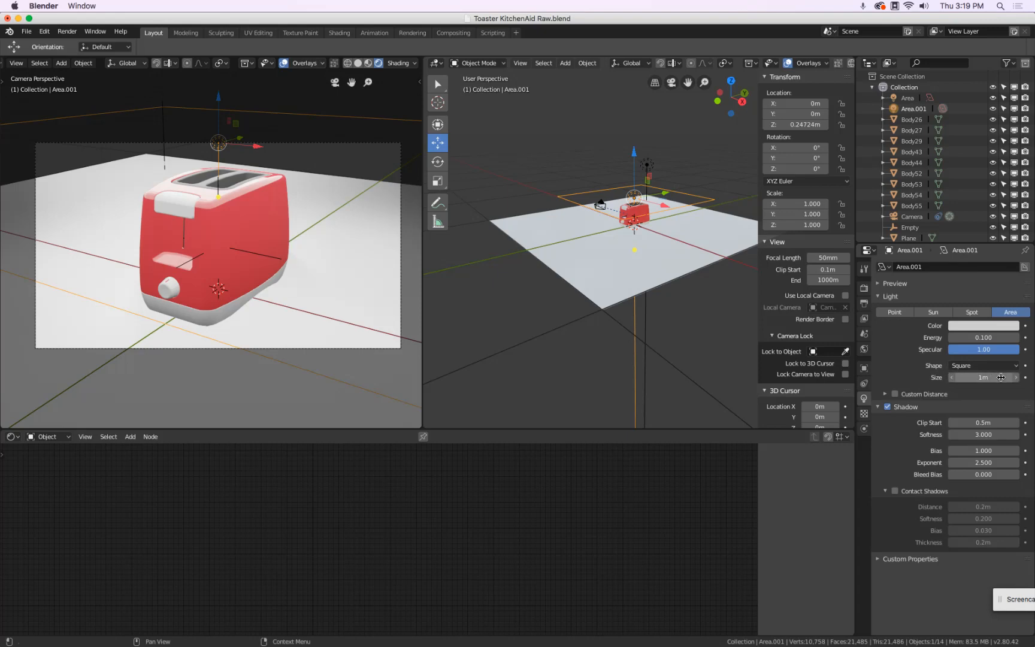
pyautogui.click(980, 377)
pyautogui.press('Return')
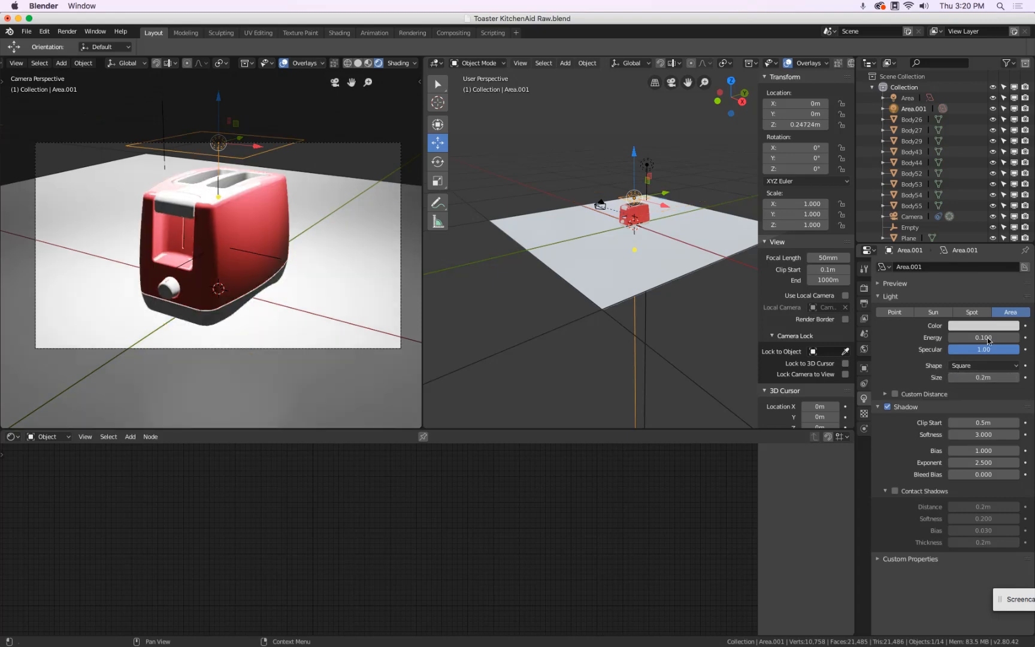
# - Move the second area light near the camera, to about X 0.432 m, Y -0.286 m, Z 0.311 m
pyautogui.moveTo(669, 208); pyautogui.dragTo(703, 215)
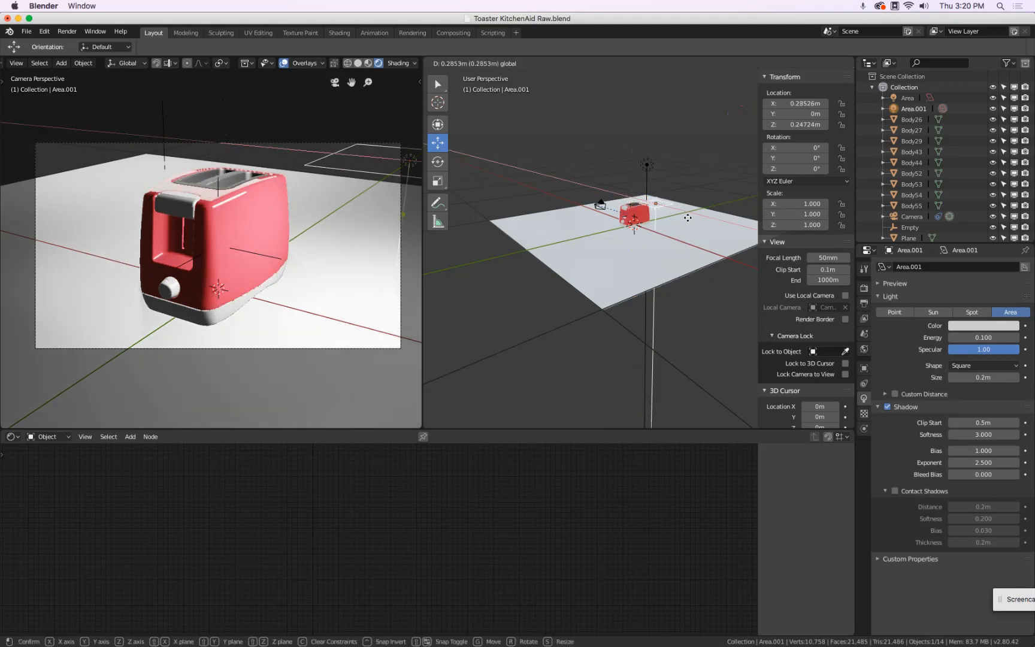
pyautogui.moveTo(651, 232); pyautogui.dragTo(712, 237, button='middle')
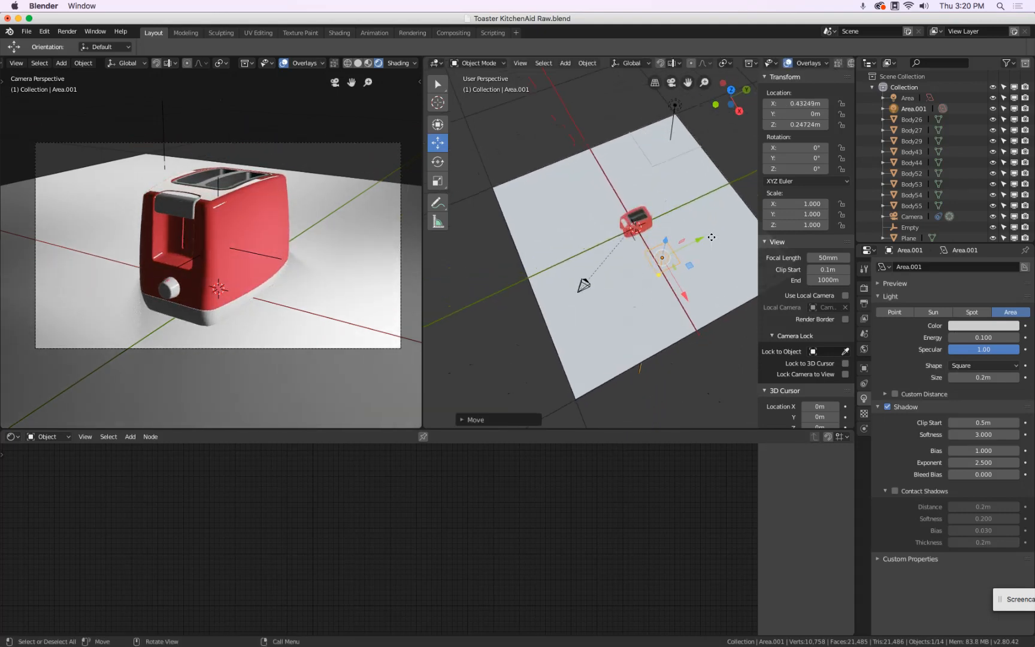
pyautogui.moveTo(699, 239); pyautogui.dragTo(671, 259)
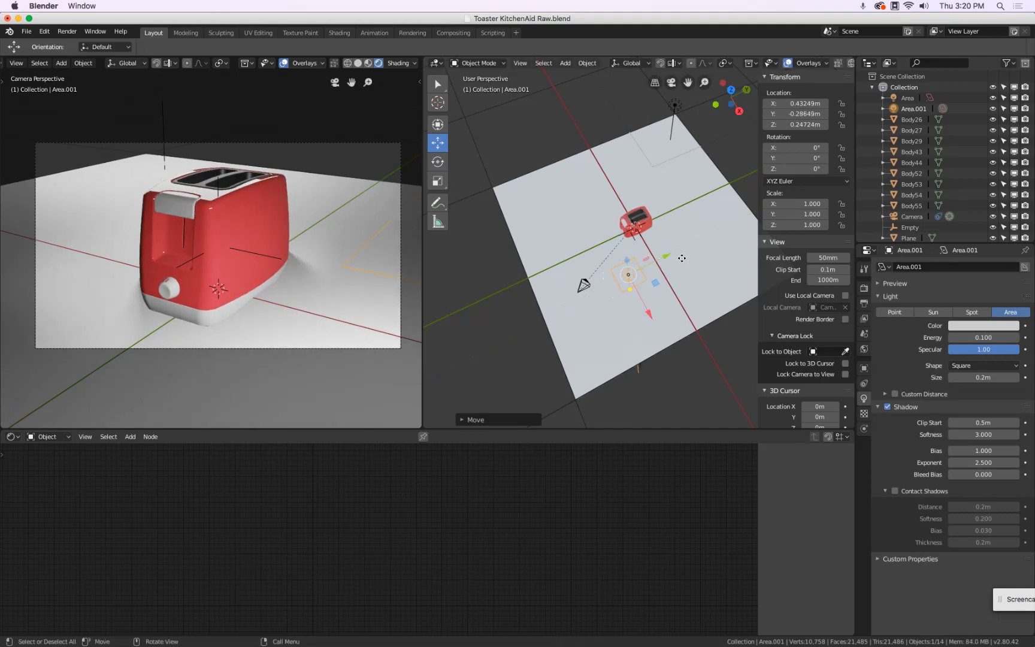
pyautogui.moveTo(671, 260); pyautogui.dragTo(674, 187, button='middle')
pyautogui.moveTo(624, 157); pyautogui.dragTo(626, 146)
pyautogui.moveTo(626, 146); pyautogui.dragTo(671, 202, button='middle')
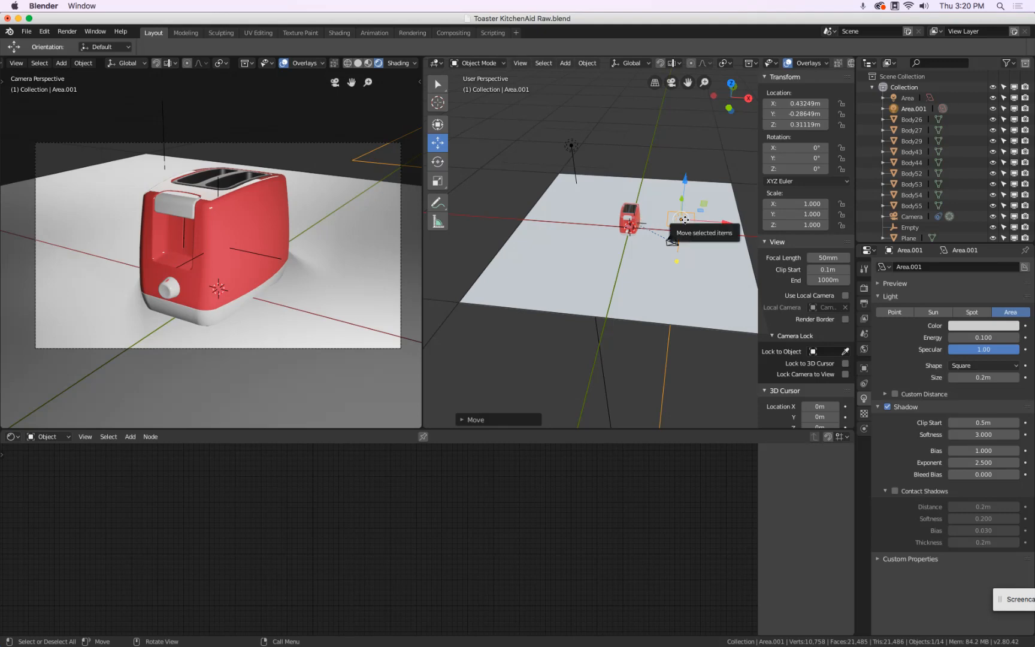
# - Add a Plain Axes empty and raise it above the toaster to about Z 0.658 m
pyautogui.click(589, 64)
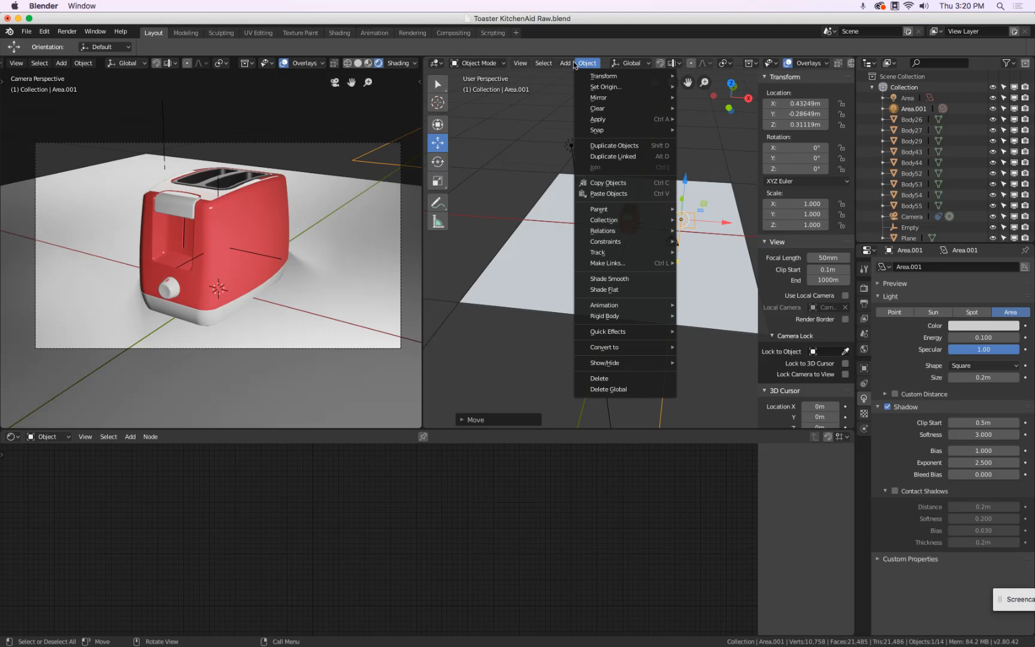
pyautogui.moveTo(567, 64)
pyautogui.moveTo(596, 170)
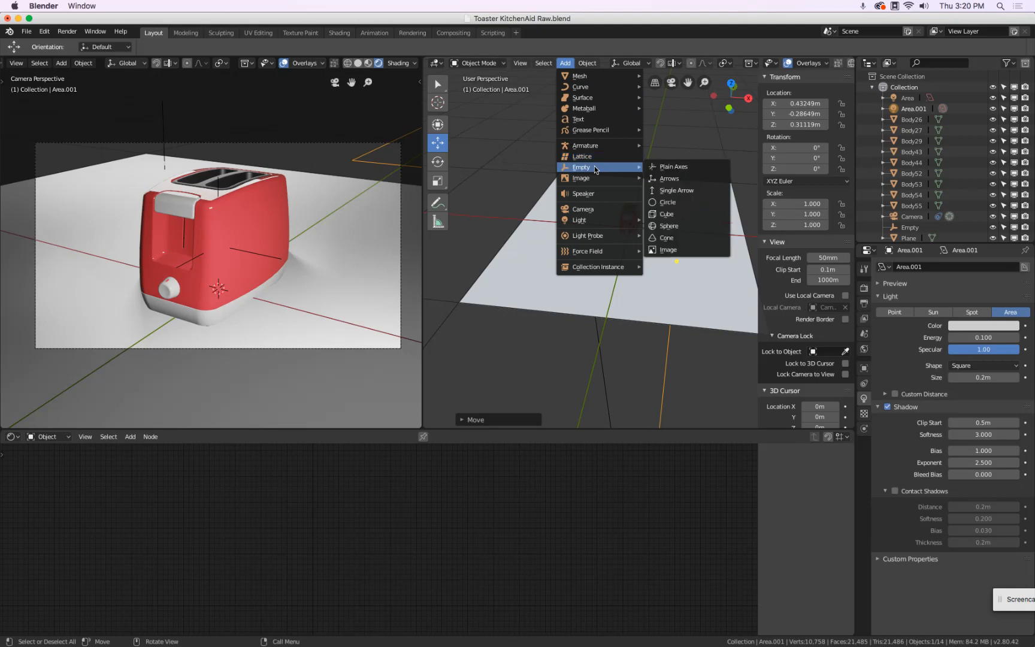
pyautogui.click(665, 166)
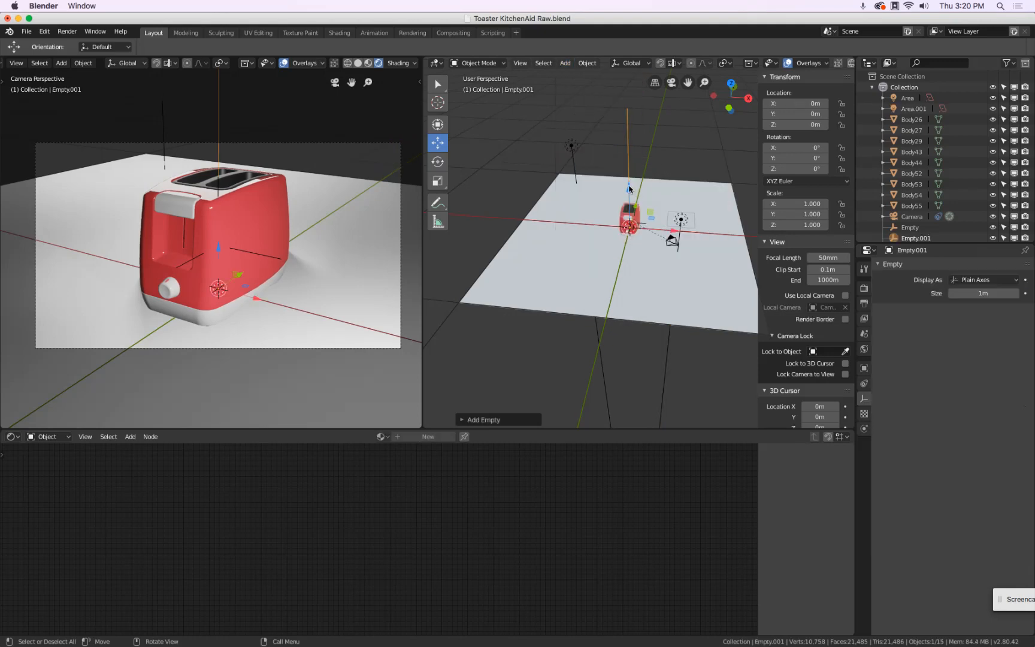
pyautogui.moveTo(629, 190); pyautogui.dragTo(629, 118)
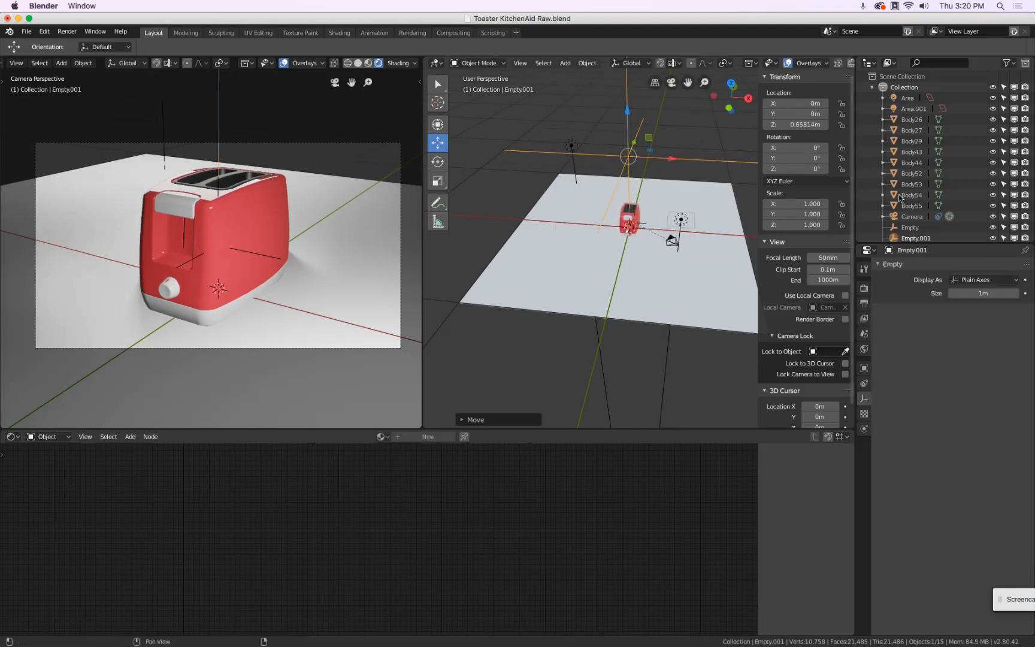
# - Set the new empty's display size to 20 cm
pyautogui.click(975, 292)
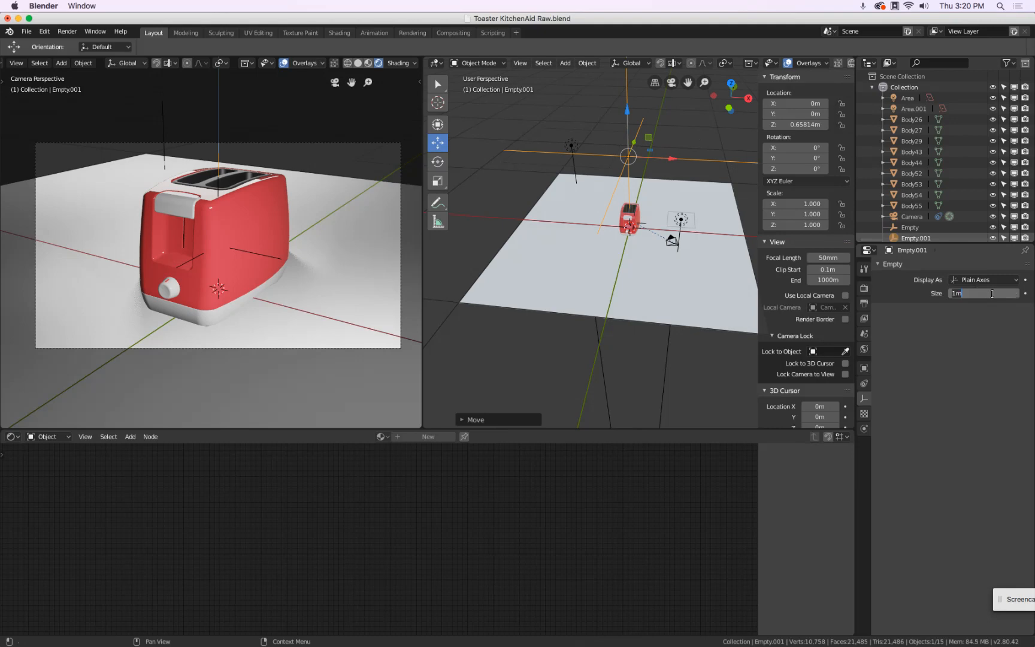
pyautogui.press('Return')
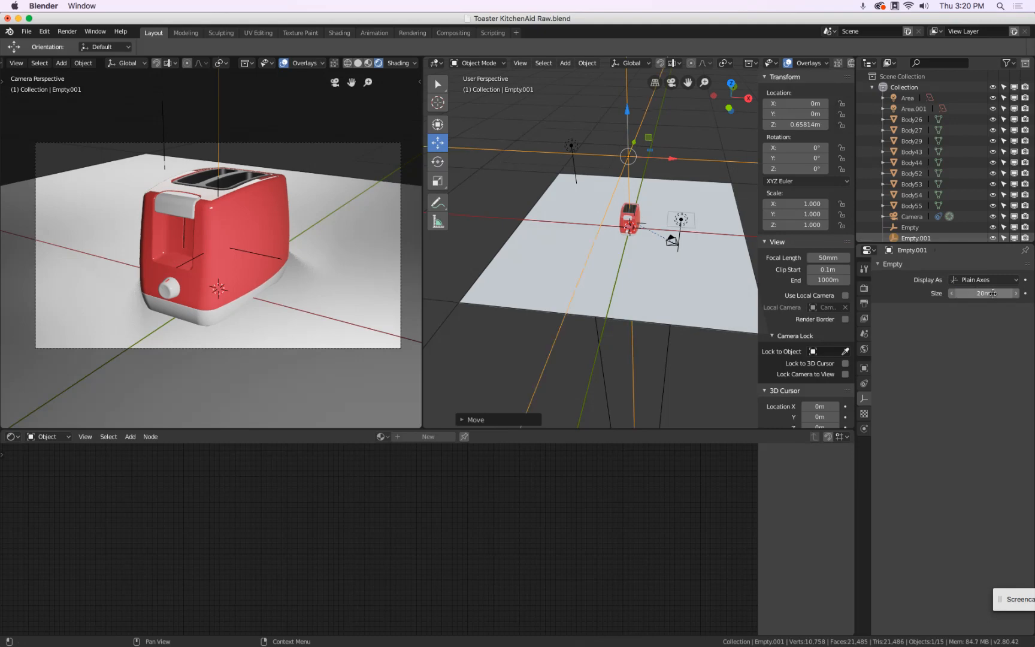
pyautogui.click(993, 294)
pyautogui.press('BackSpace')
pyautogui.write('cm')
pyautogui.press('Return')
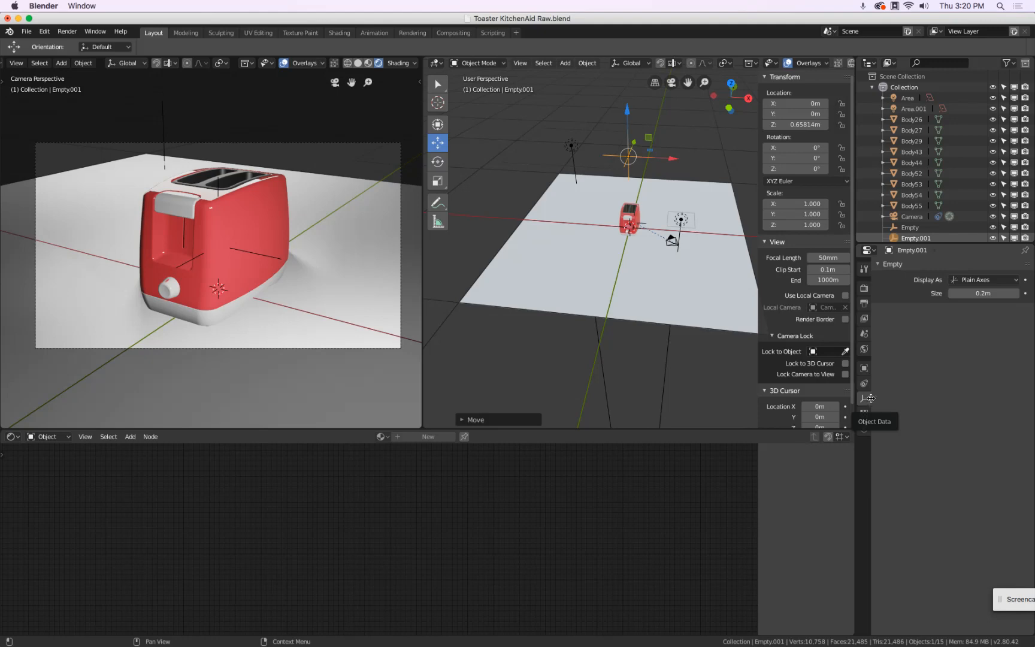
# - Lower the new empty above the toaster to about Z 0.598 m
pyautogui.click(681, 223)
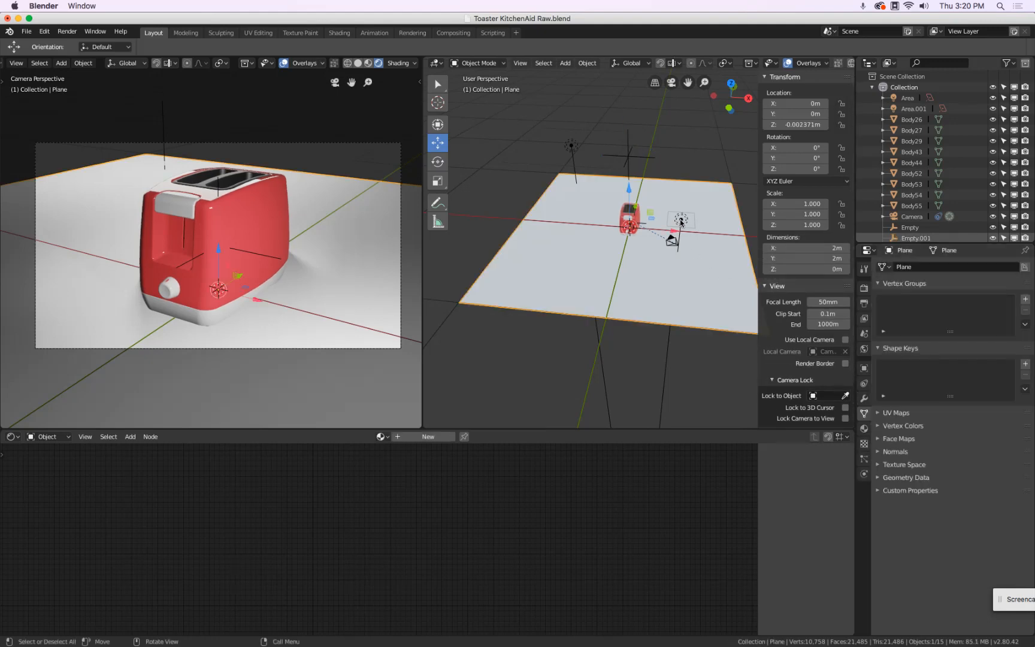
pyautogui.click(680, 222)
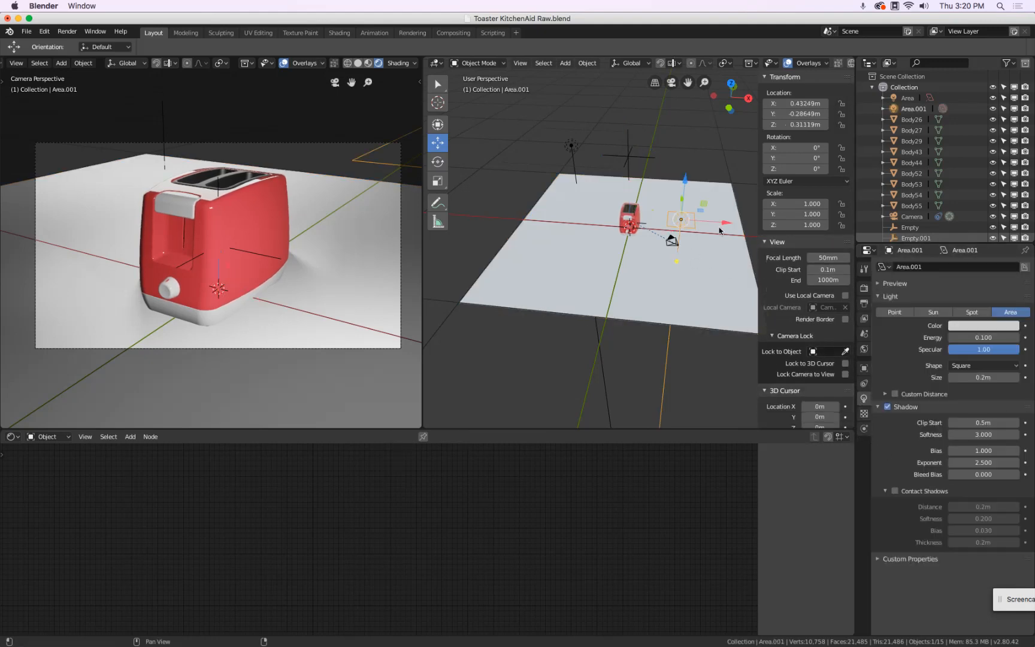
pyautogui.click(634, 156)
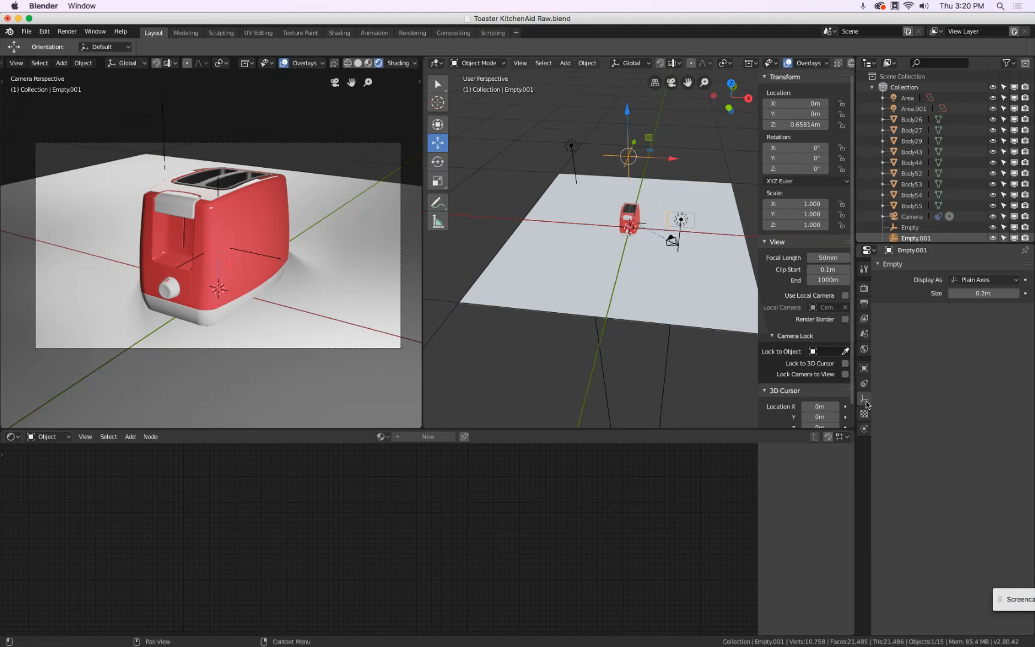
pyautogui.scroll(-2, 690, 164)
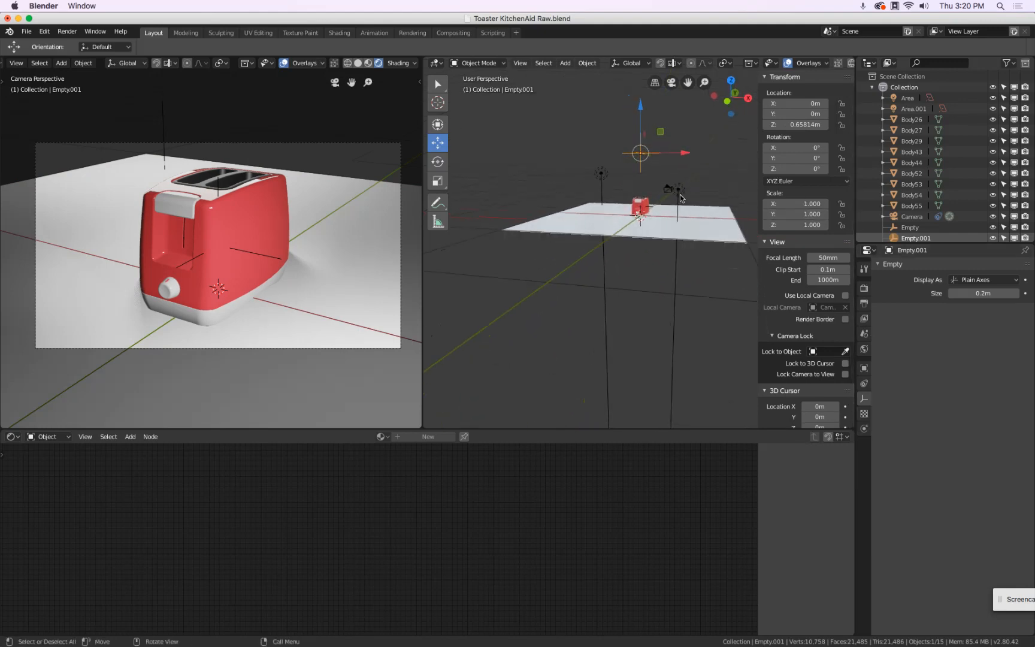
pyautogui.moveTo(641, 104); pyautogui.dragTo(640, 123)
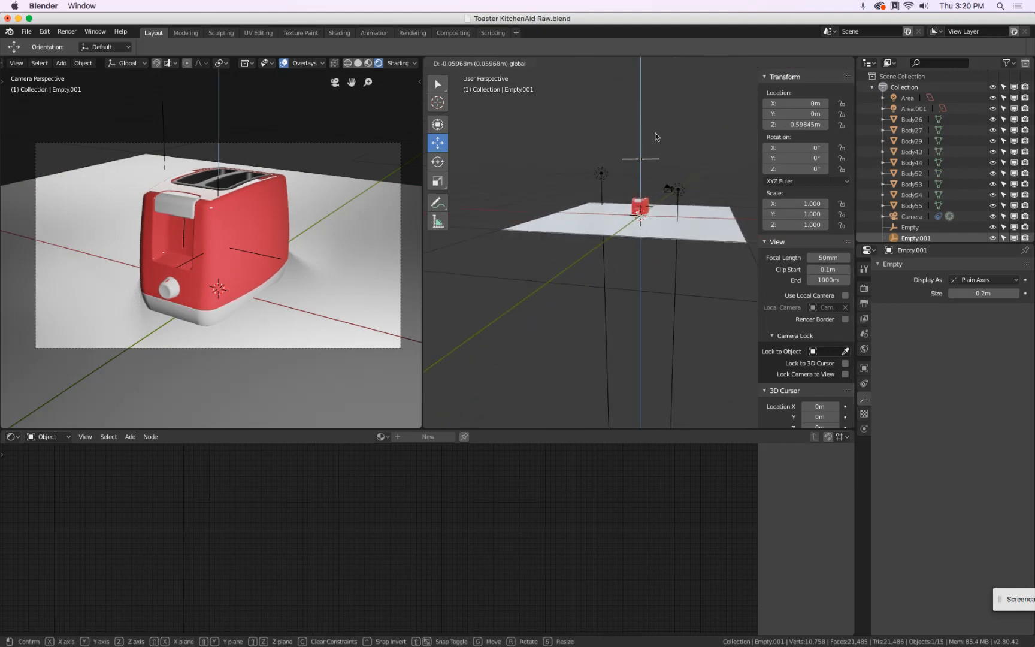
# - Make the second area light aim at the new empty with a Damped Track constraint
pyautogui.click(680, 189)
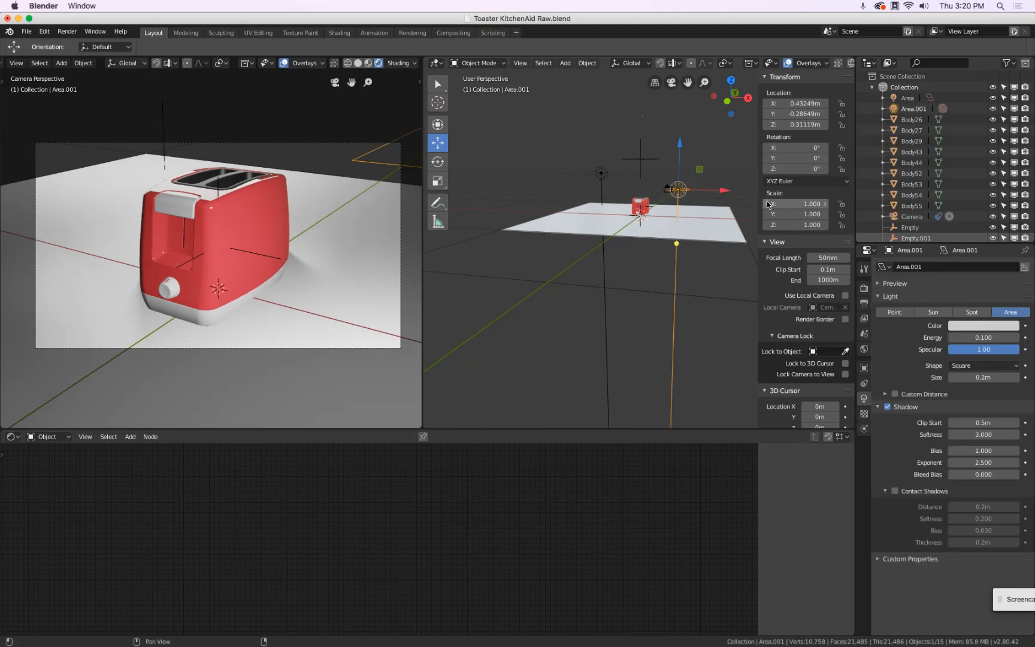
pyautogui.click(641, 162)
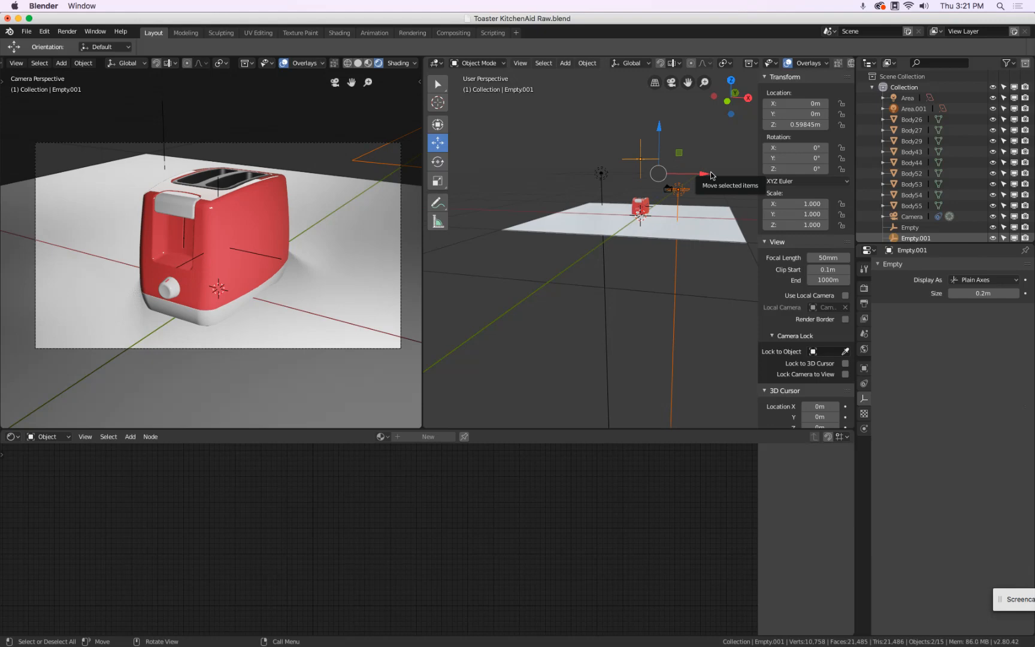
pyautogui.click(588, 63)
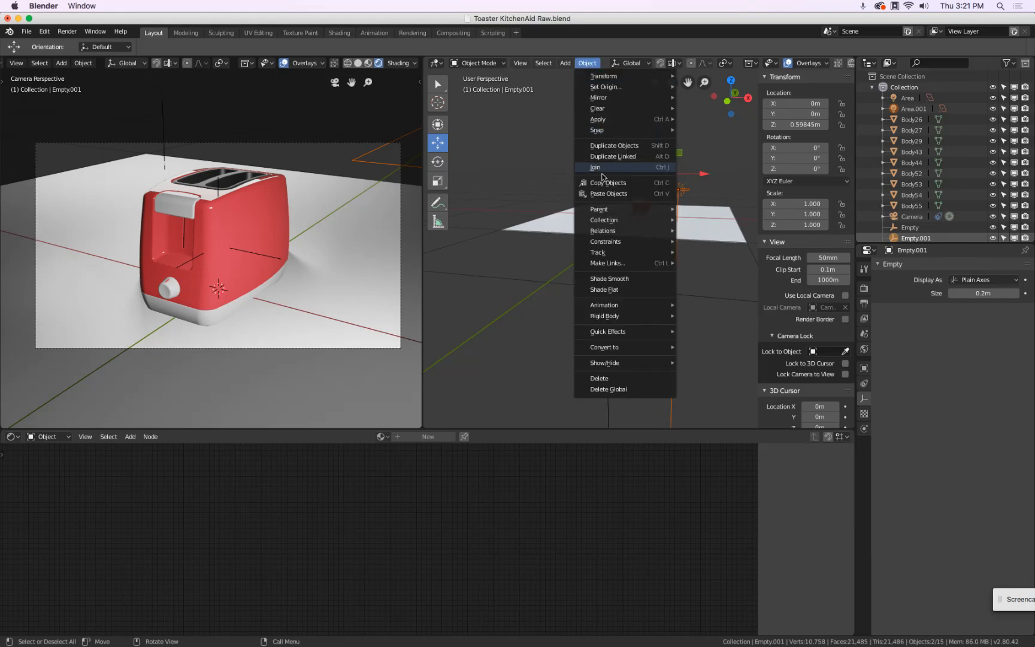
pyautogui.moveTo(614, 252)
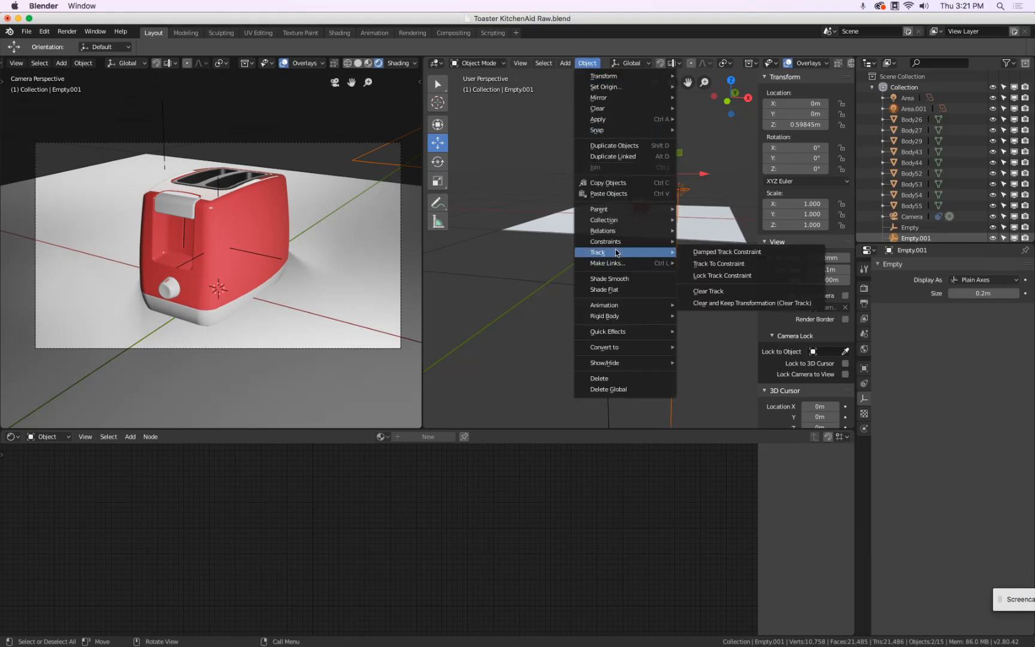
pyautogui.click(696, 257)
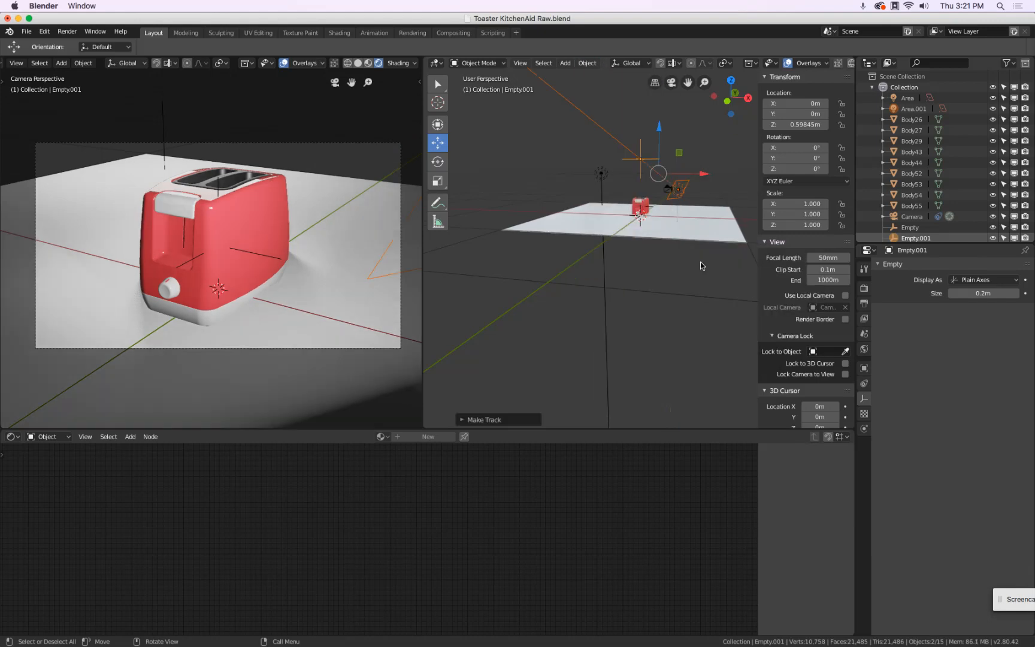
# - Lower the new empty to about Z 0.124 m and shift it horizontally from the toaster toward the second area light
pyautogui.click(640, 160)
pyautogui.click(638, 163)
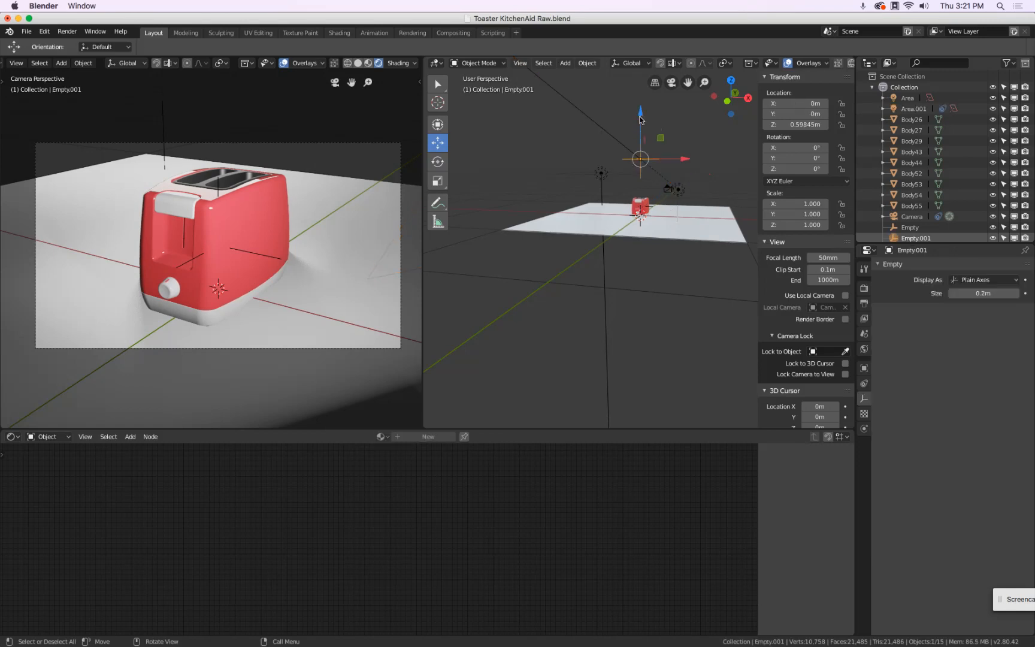
pyautogui.moveTo(640, 118); pyautogui.dragTo(640, 159)
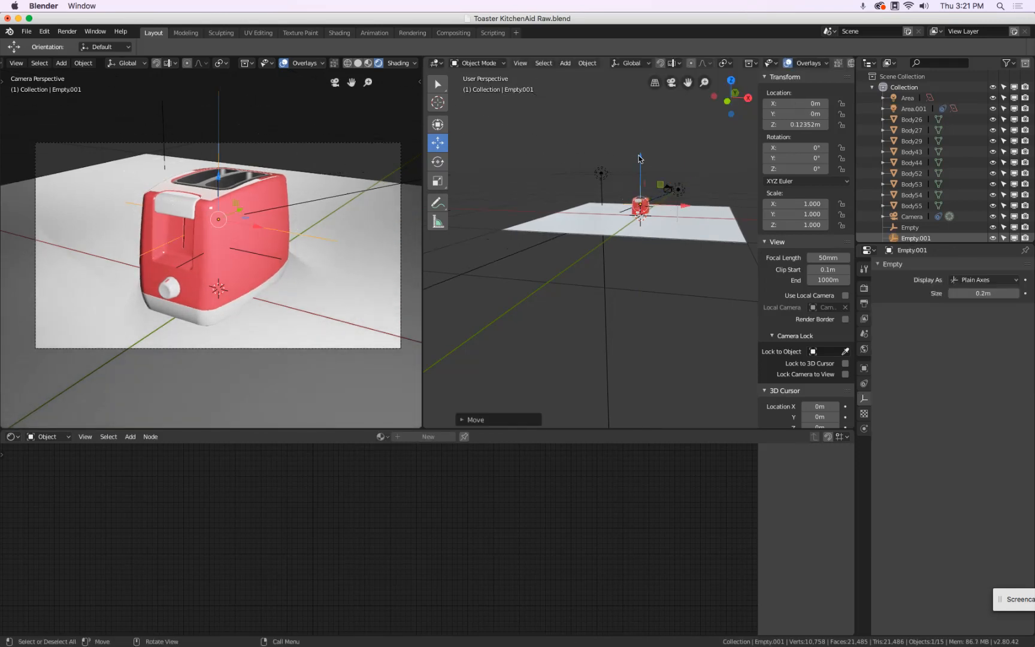
pyautogui.moveTo(639, 158); pyautogui.dragTo(650, 192, button='middle')
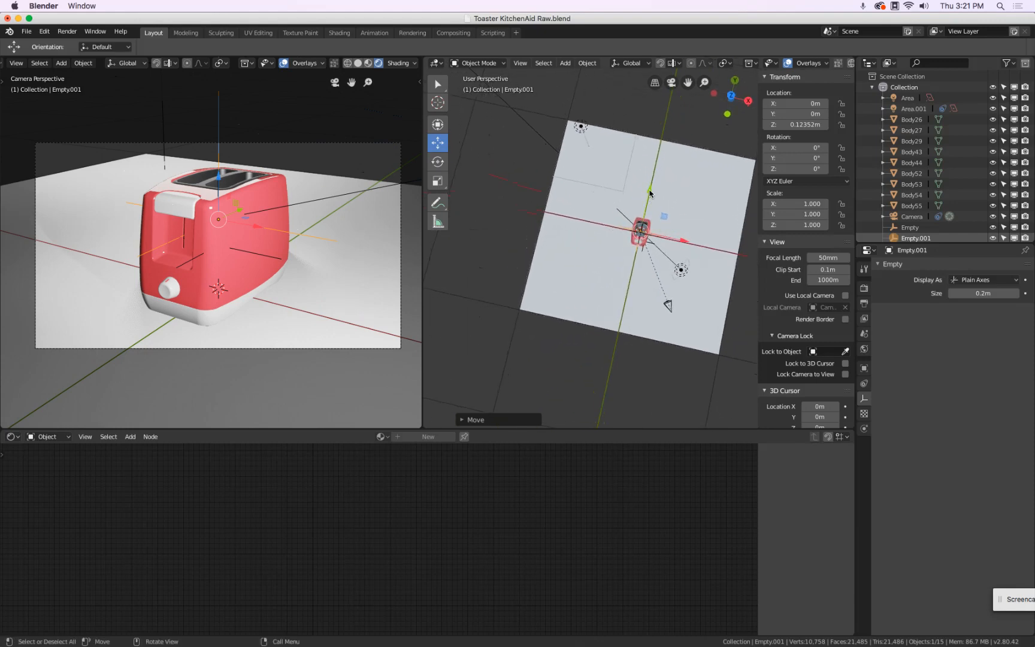
pyautogui.moveTo(656, 230); pyautogui.dragTo(686, 271)
# - Move the second area light along Y to about -0.310 m
pyautogui.click(685, 272)
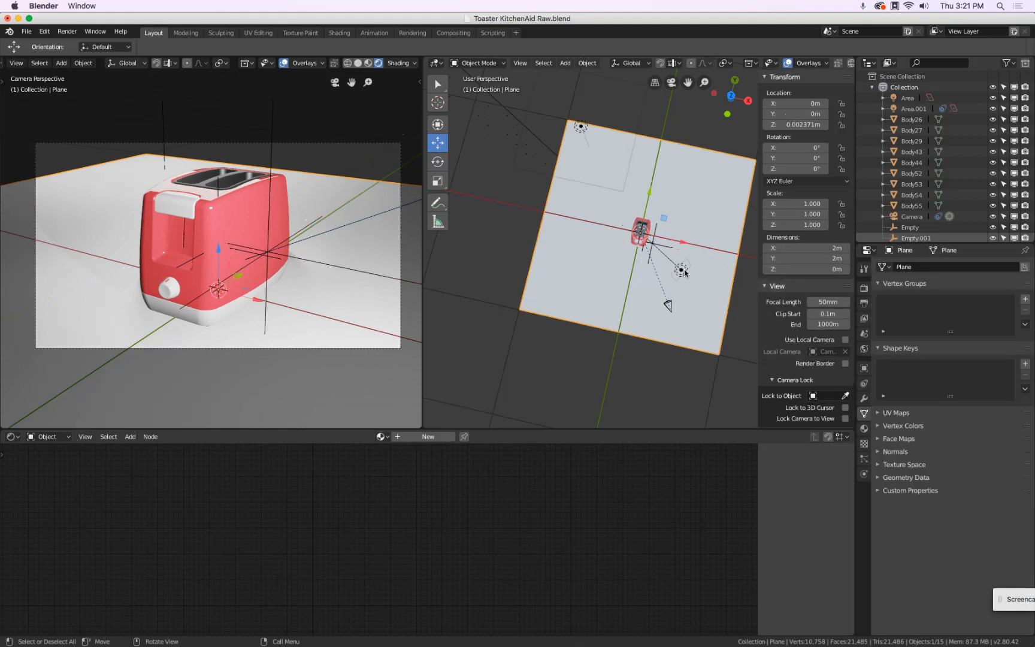
pyautogui.click(686, 271)
pyautogui.moveTo(688, 231); pyautogui.dragTo(687, 238)
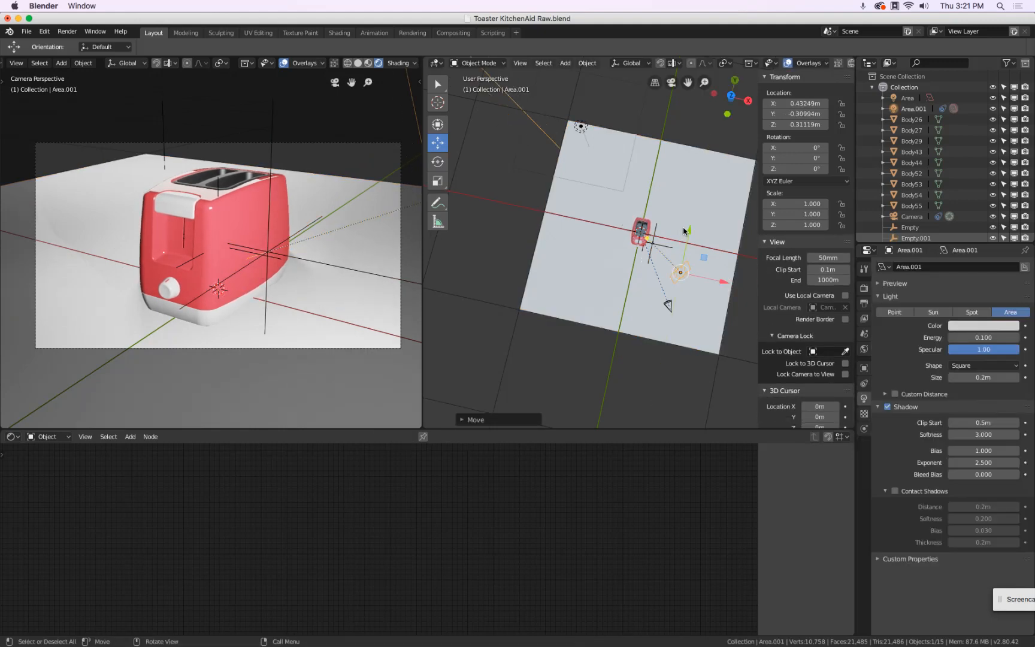
# - Set the second area light's energy to 0.05
pyautogui.moveTo(651, 259); pyautogui.dragTo(686, 204, button='middle')
pyautogui.scroll(5, 653, 204)
pyautogui.scroll(-7, 652, 203)
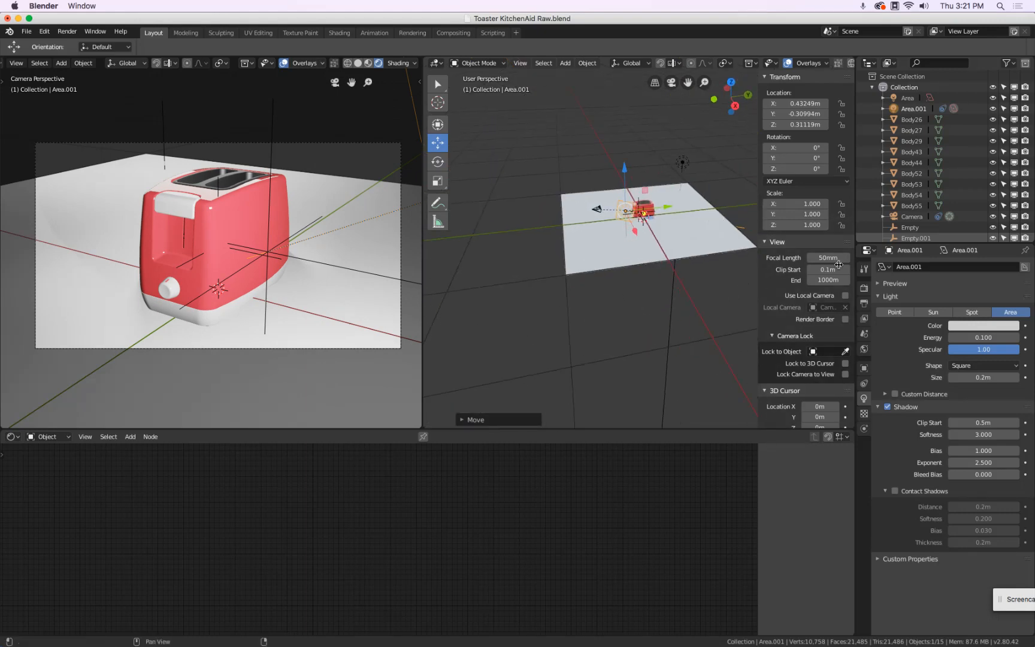
pyautogui.click(971, 337)
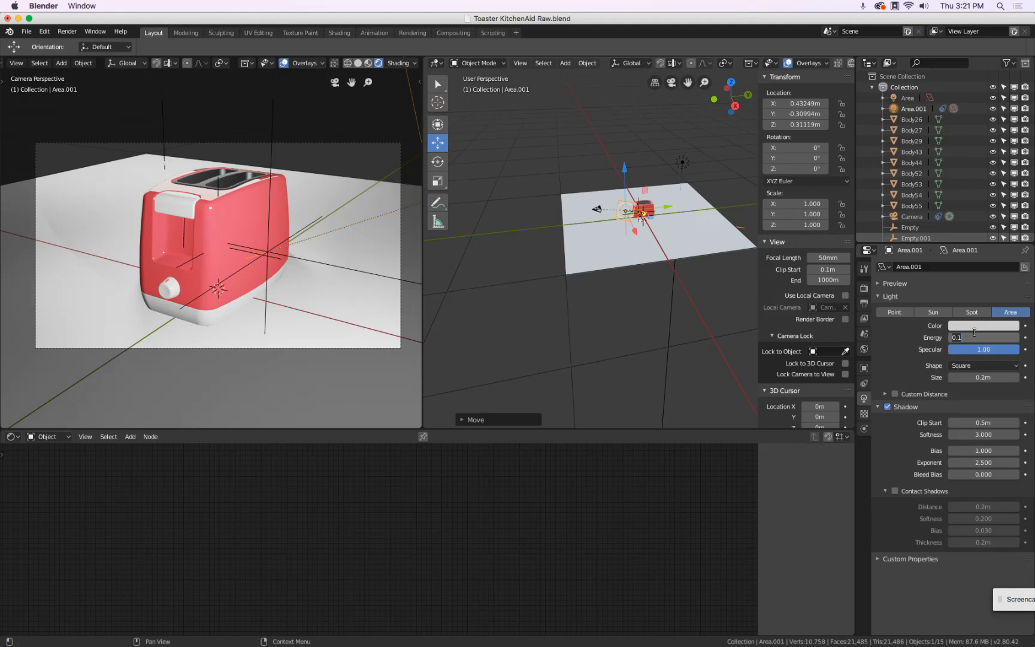
pyautogui.press('BackSpace')
pyautogui.write('05')
pyautogui.press('Return')
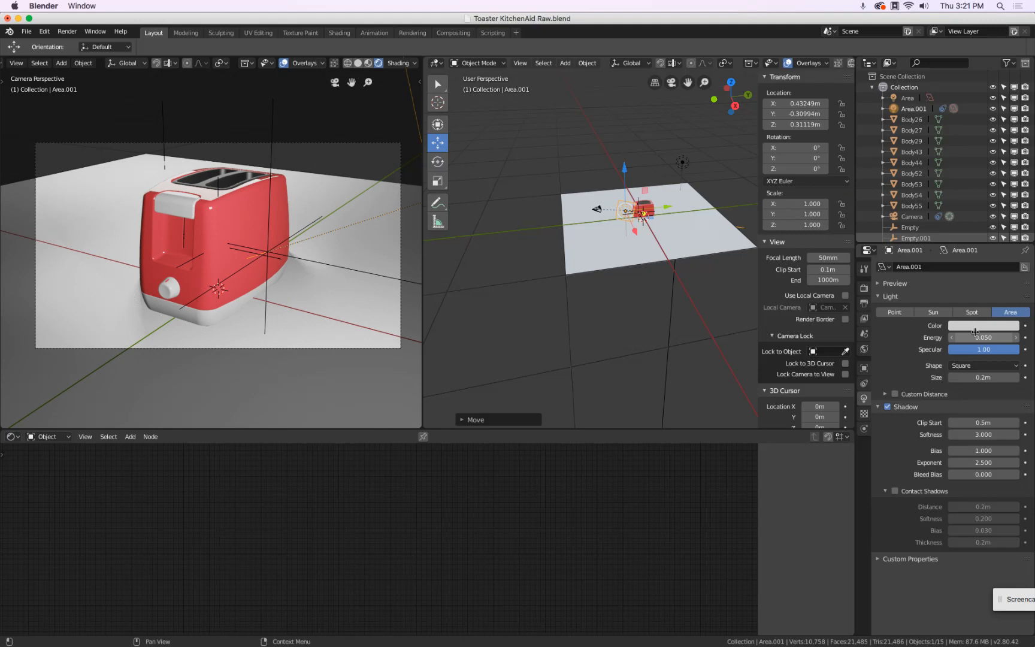
# - Compare the second area light with and without contact shadows, leave them enabled, and select the ground plane
pyautogui.click(896, 491)
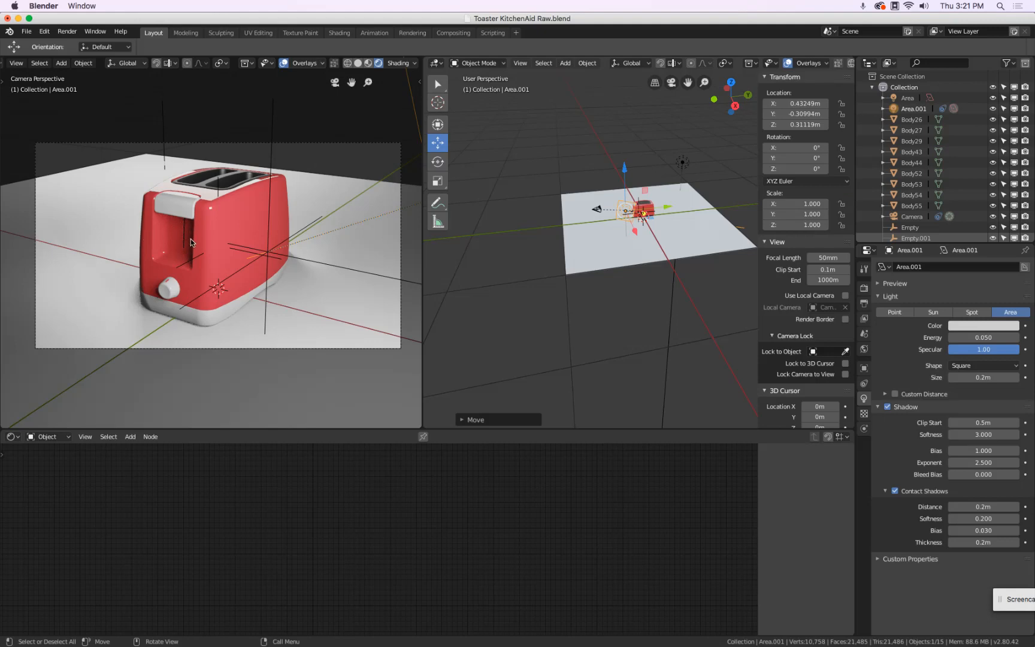
pyautogui.click(894, 492)
pyautogui.click(895, 492)
pyautogui.click(894, 492)
pyautogui.click(895, 491)
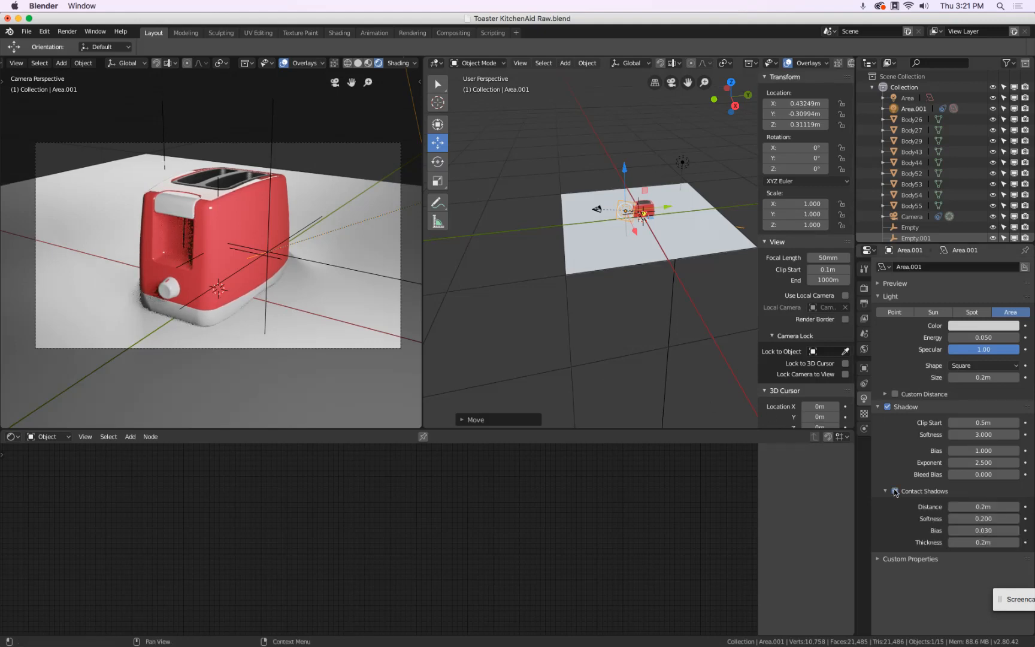
pyautogui.click(895, 492)
pyautogui.click(895, 491)
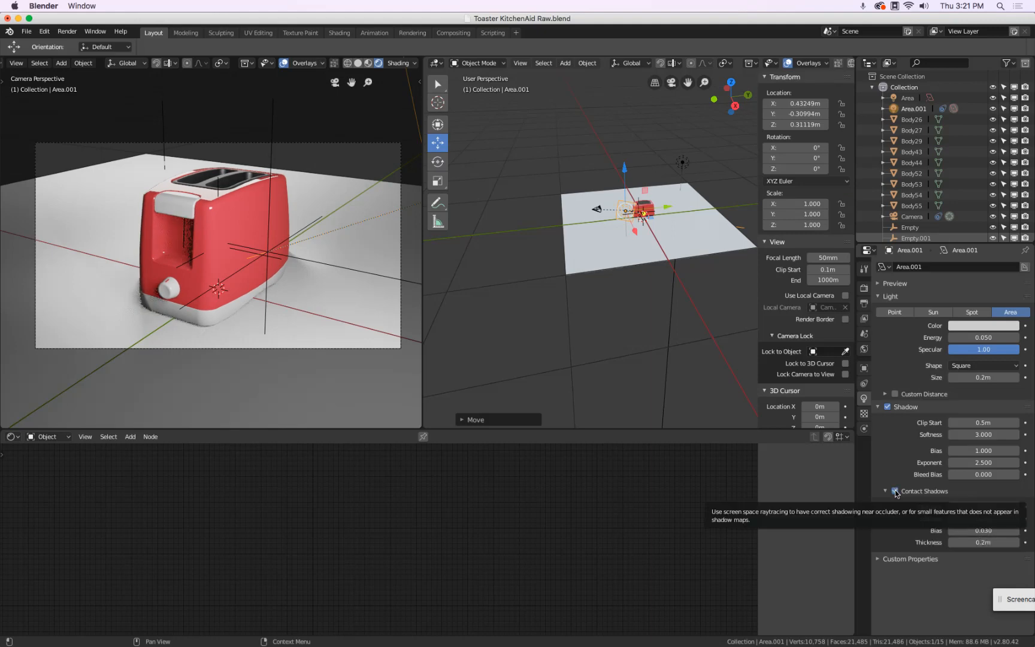
pyautogui.click(732, 243)
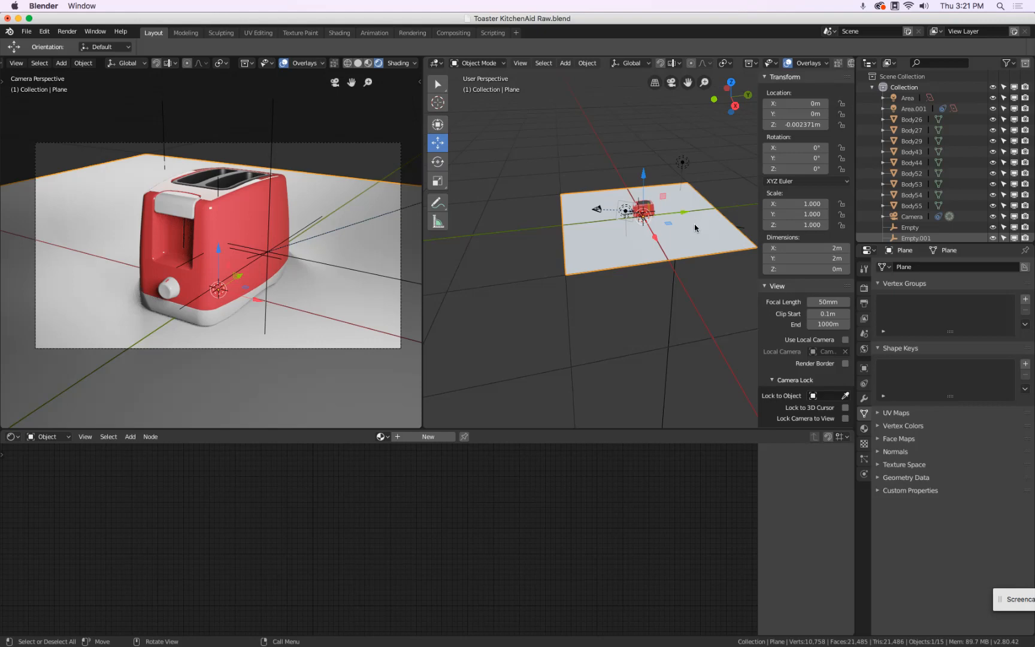
# - Scale the ground plane under the toaster up uniformly to about 3.96
pyautogui.press('s')
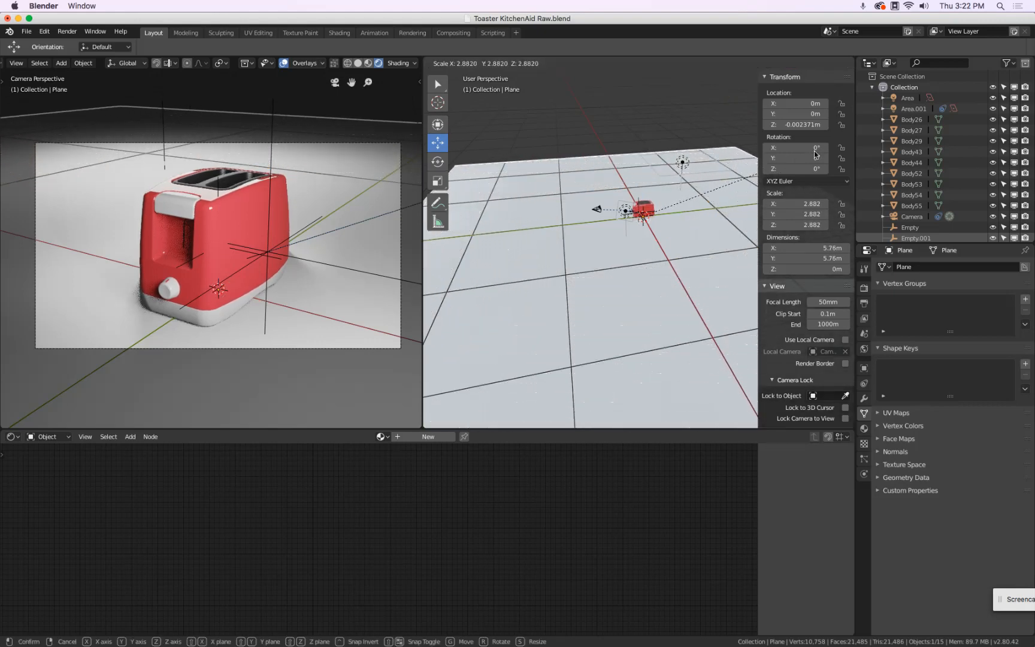
pyautogui.click(446, 131)
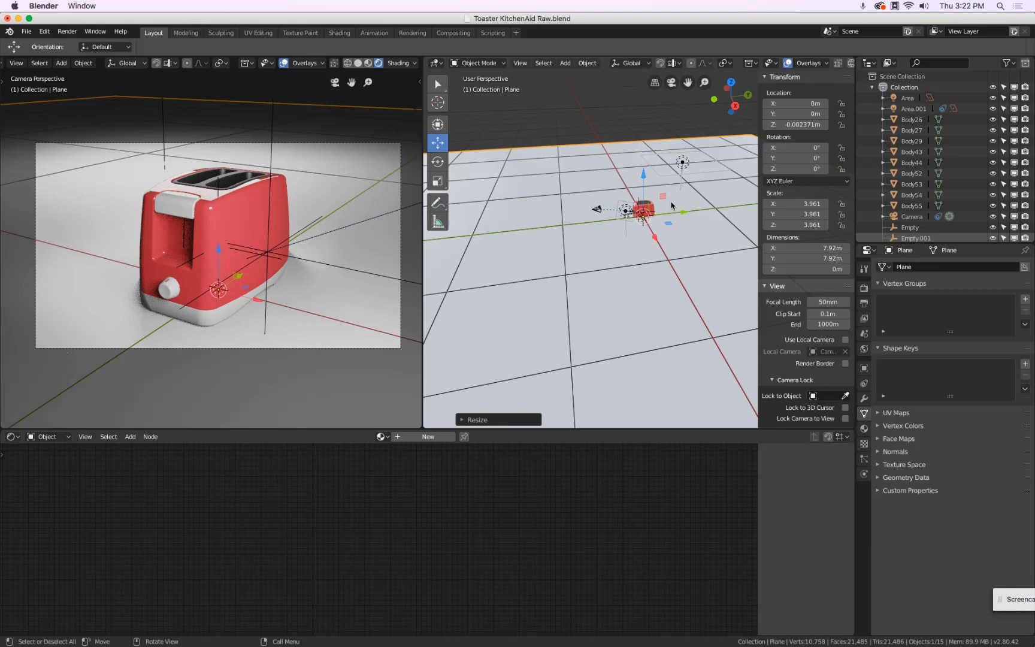
# - Try an energy of 0.025 on the area light above the ground plane, and settle on 0.05
pyautogui.click(683, 163)
pyautogui.moveTo(691, 234); pyautogui.dragTo(690, 203, button='middle')
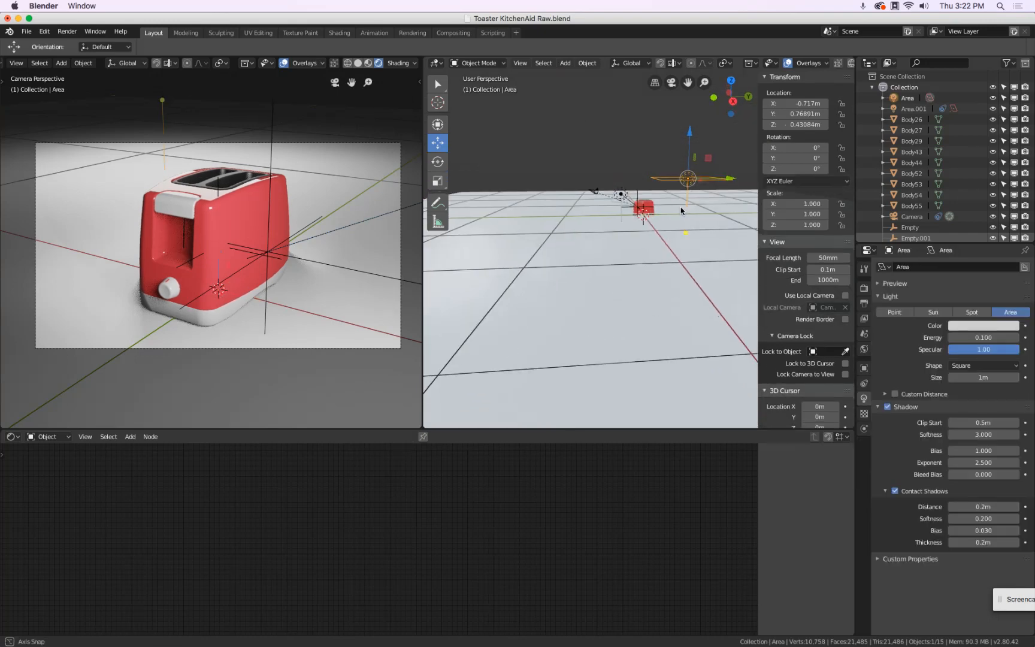
pyautogui.click(976, 336)
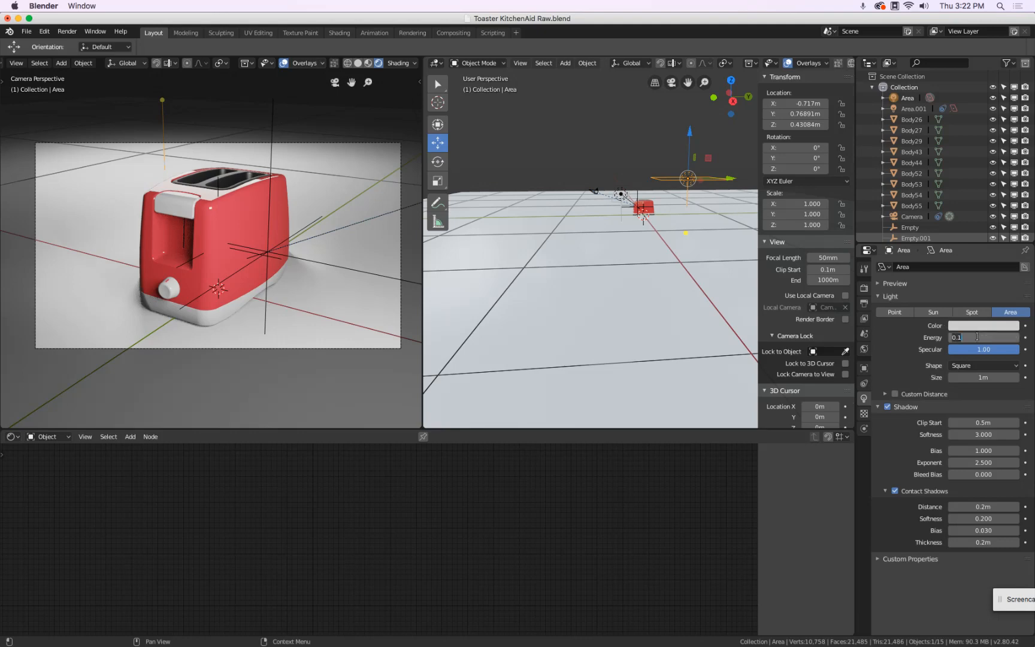
pyautogui.write('025')
pyautogui.press('Return')
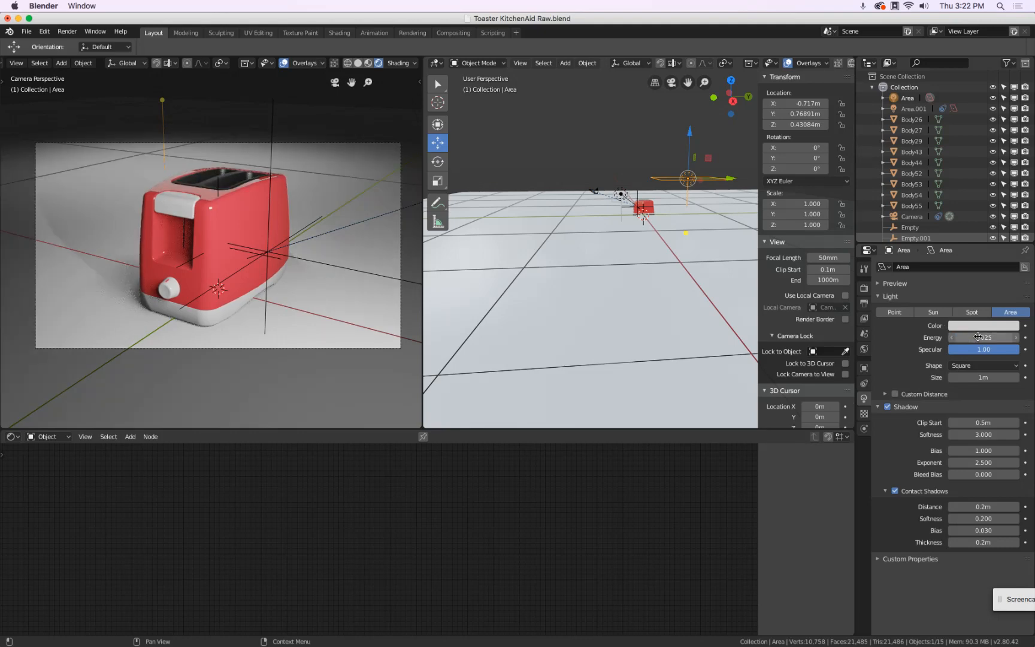
pyautogui.click(977, 337)
pyautogui.press('BackSpace')
pyautogui.write('0.05')
pyautogui.press('Return')
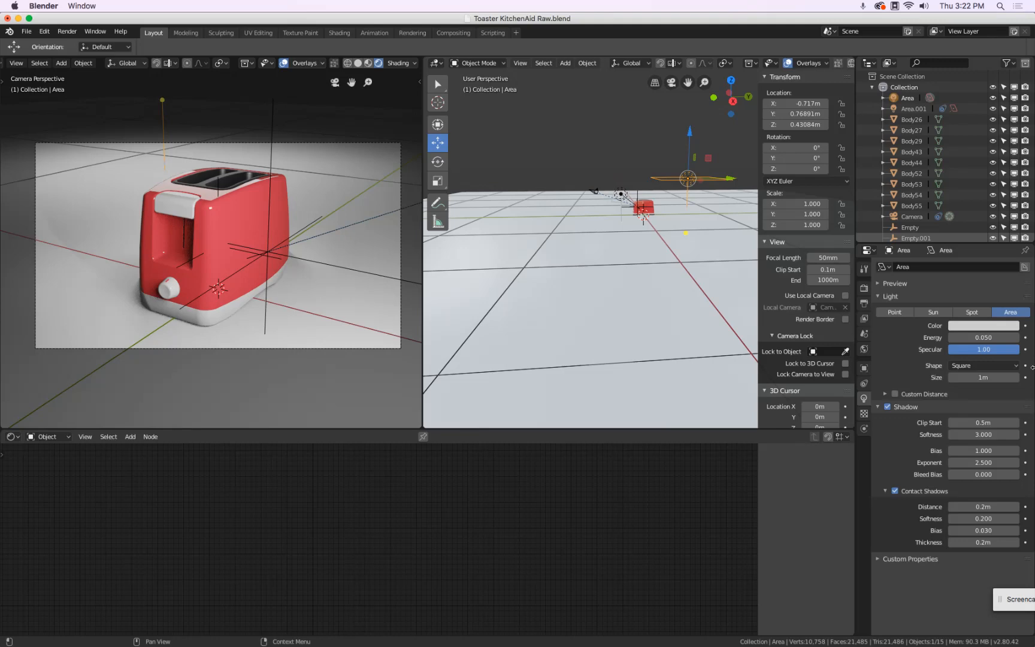
pyautogui.moveTo(615, 230); pyautogui.dragTo(646, 195, button='middle')
pyautogui.scroll(3, 646, 195)
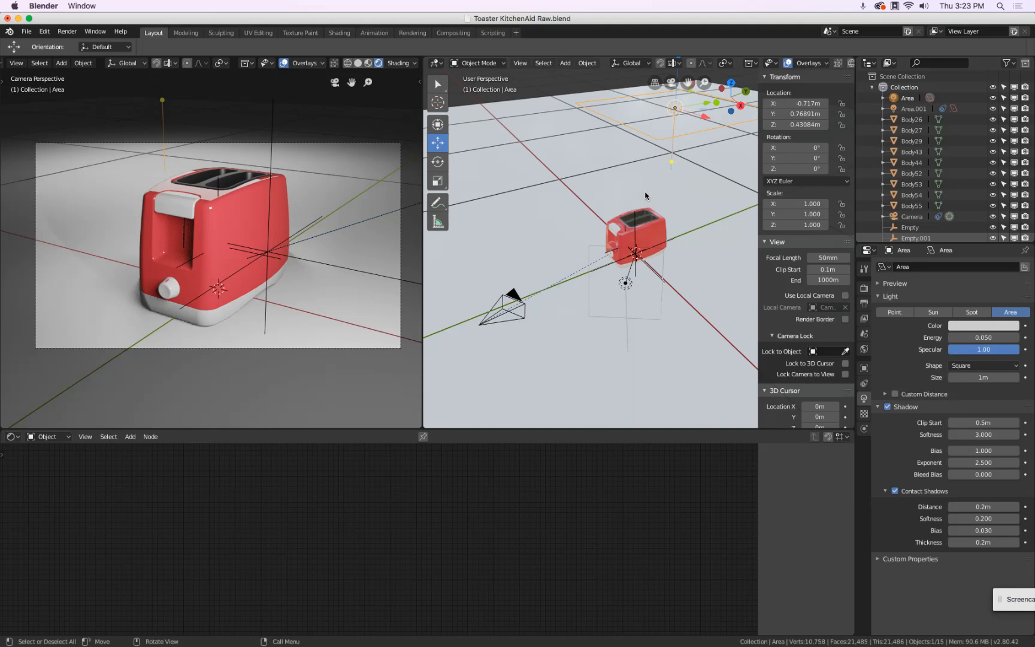
pyautogui.moveTo(518, 283); pyautogui.dragTo(560, 274, button='middle')
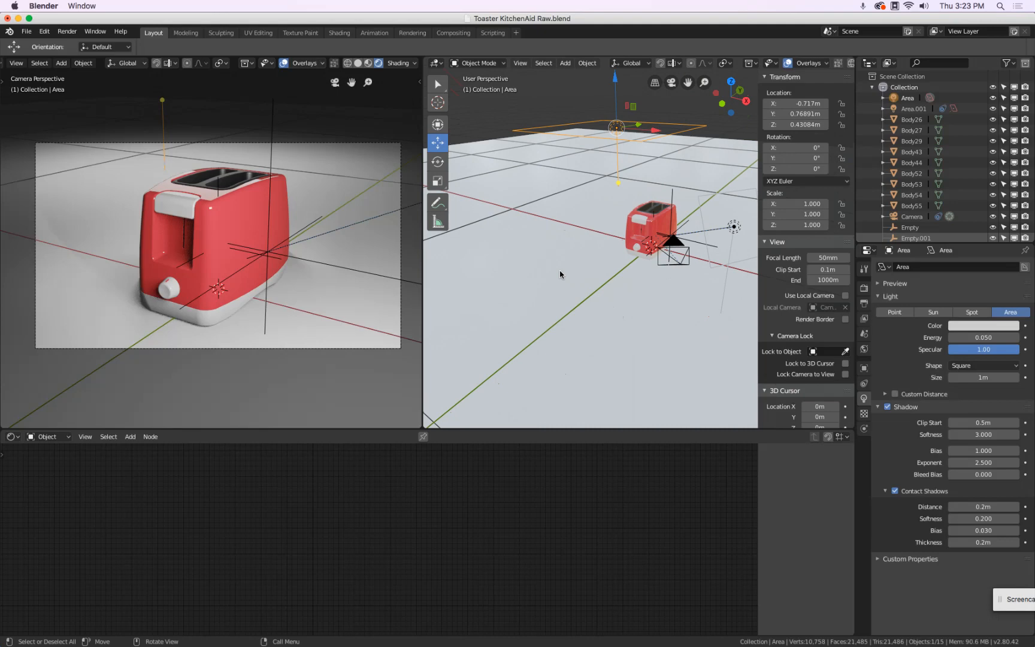
pyautogui.keyDown('shift'); pyautogui.moveTo(635, 281); pyautogui.dragTo(597, 302, button='middle'); pyautogui.keyUp('shift')
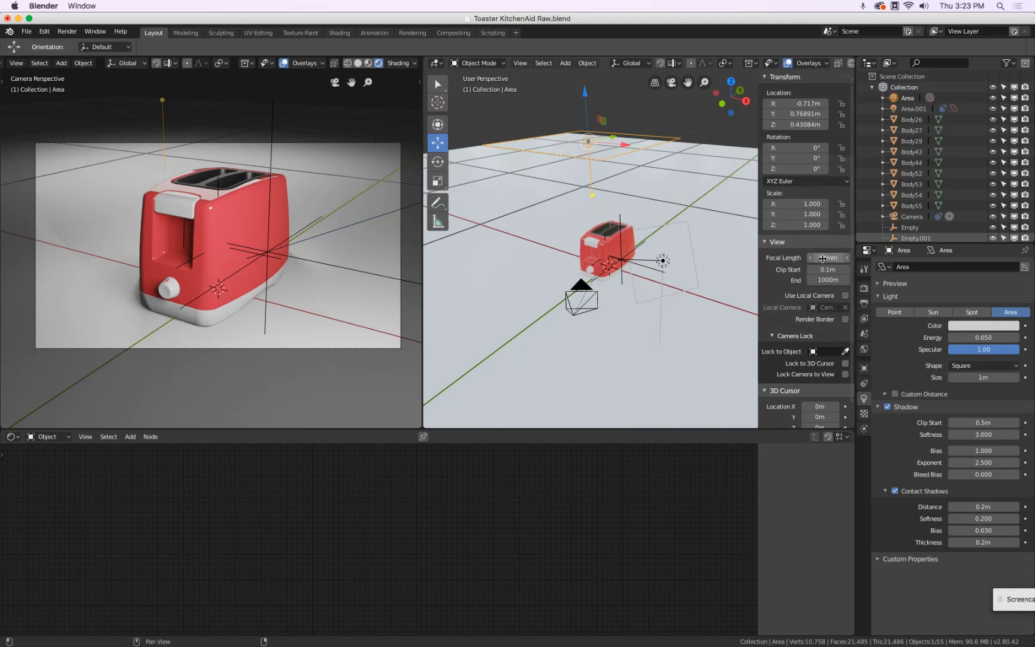
# - Enable Bloom in the Eevee render settings, comparing the toaster with and without the effect
pyautogui.click(864, 291)
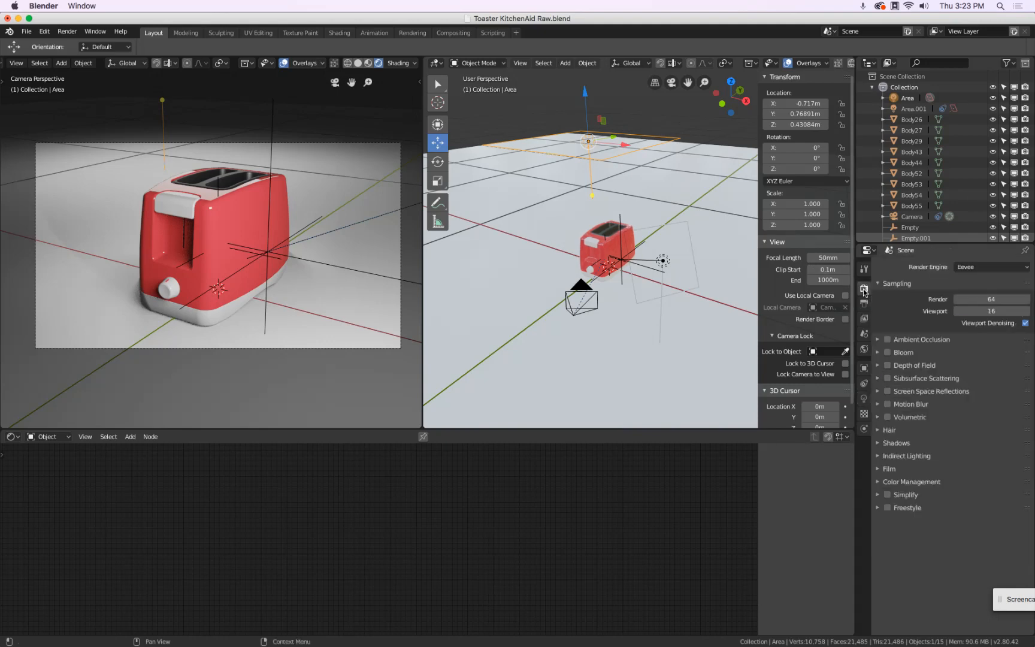
pyautogui.click(888, 353)
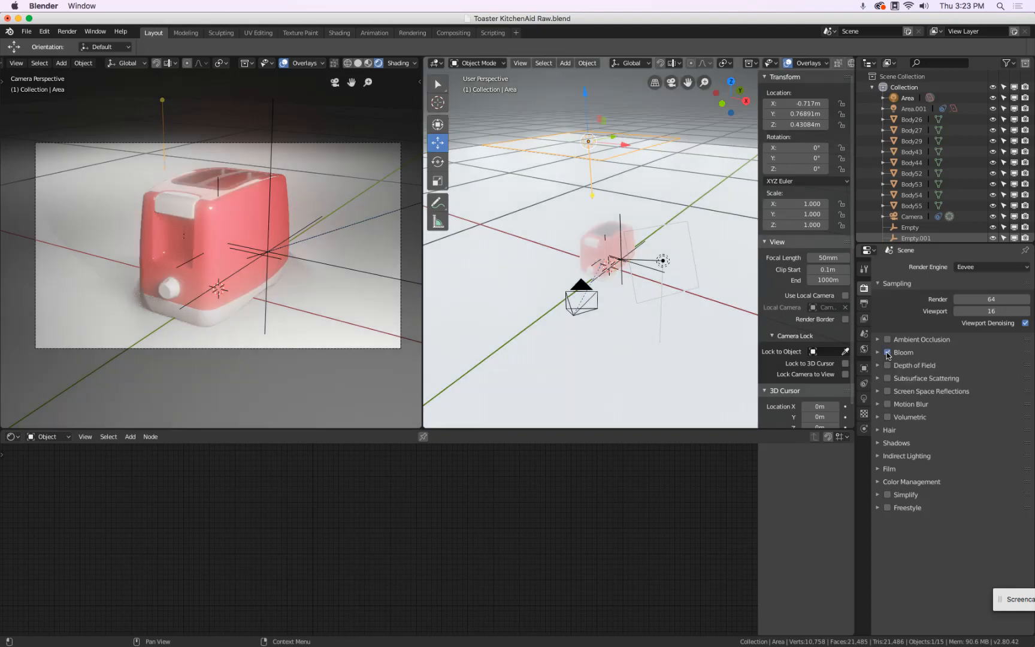
pyautogui.click(887, 353)
pyautogui.click(887, 353)
pyautogui.click(888, 353)
pyautogui.click(887, 353)
pyautogui.click(888, 353)
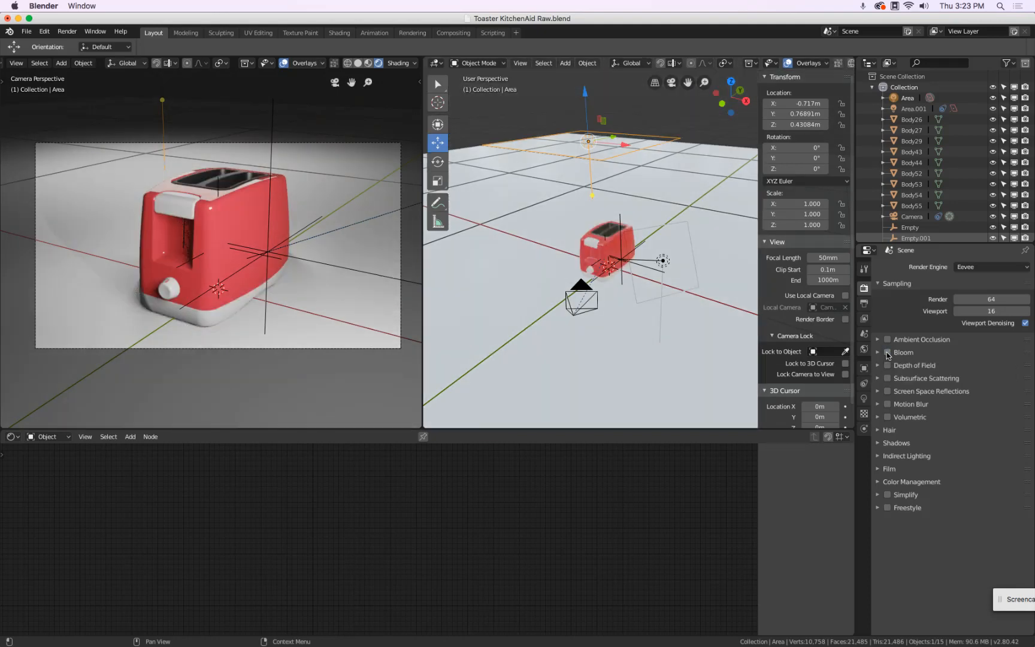
pyautogui.click(888, 354)
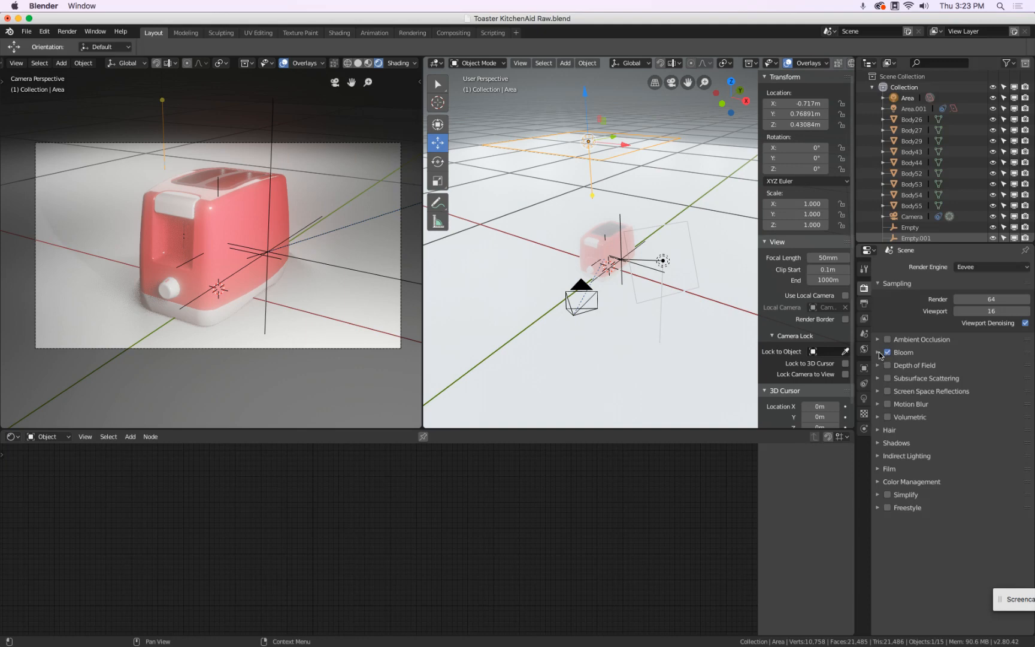
# - Try a Bloom intensity of 0.2, and settle on 0.1
pyautogui.click(878, 354)
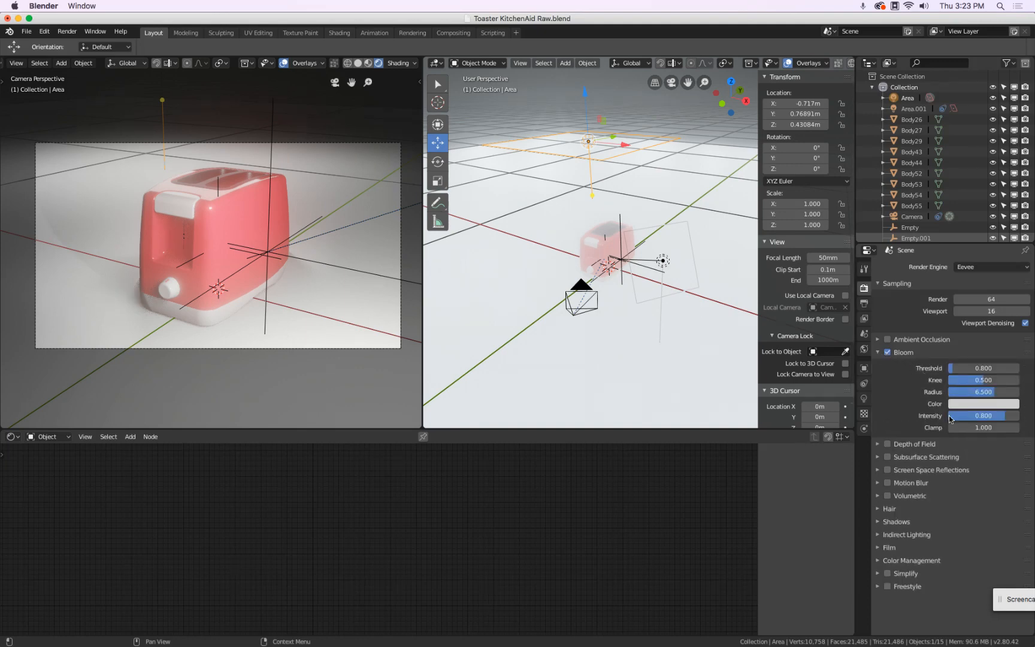
pyautogui.click(980, 417)
pyautogui.write('0.2')
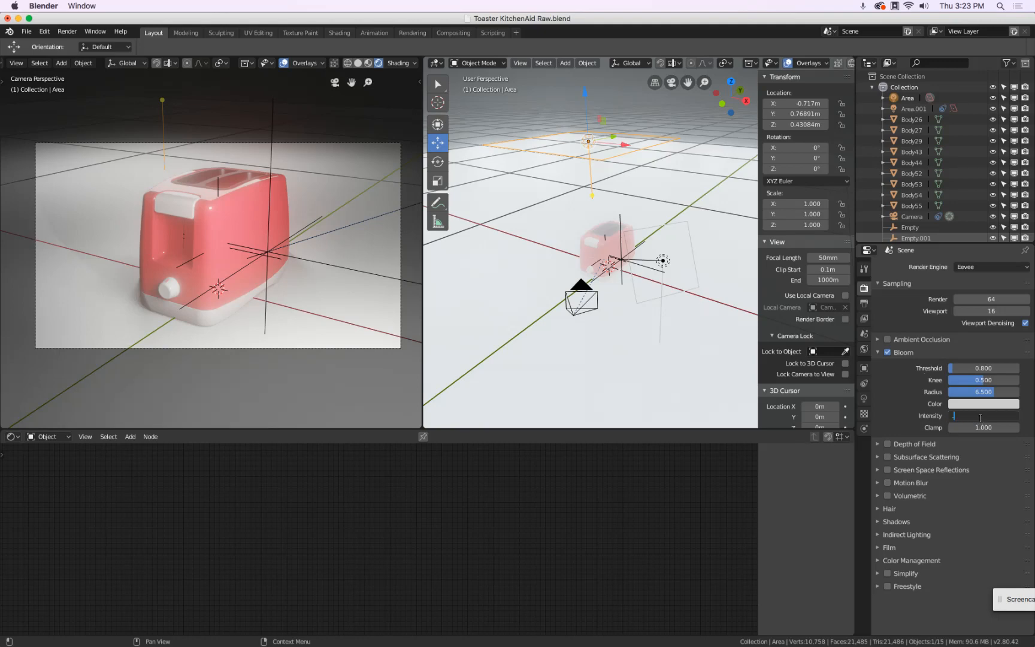
pyautogui.press('Return')
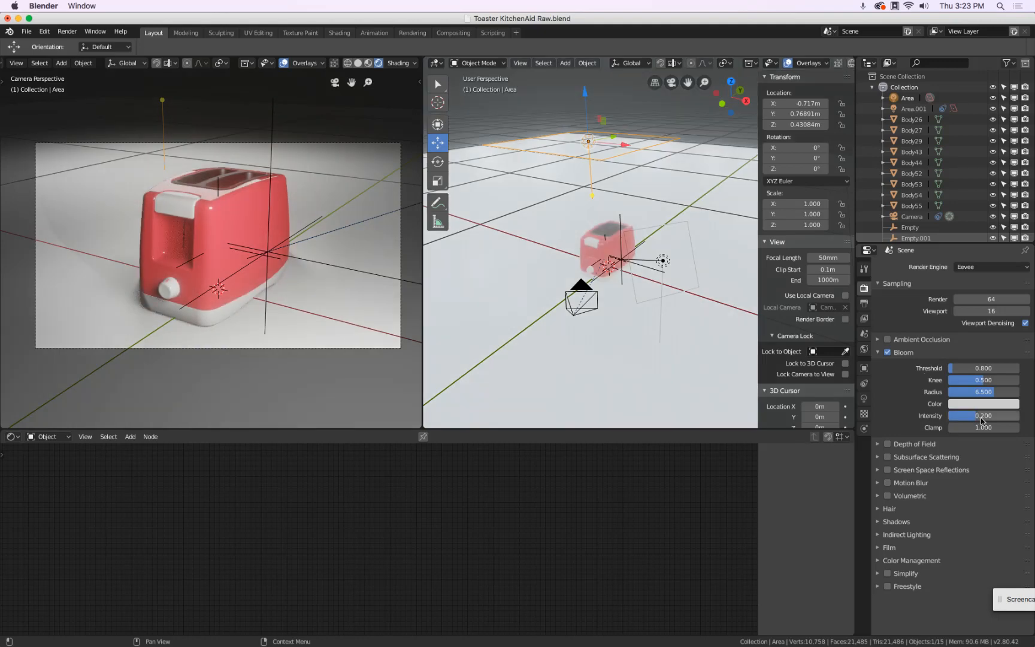
pyautogui.click(888, 353)
pyautogui.click(992, 415)
pyautogui.write('0.1')
pyautogui.press('Return')
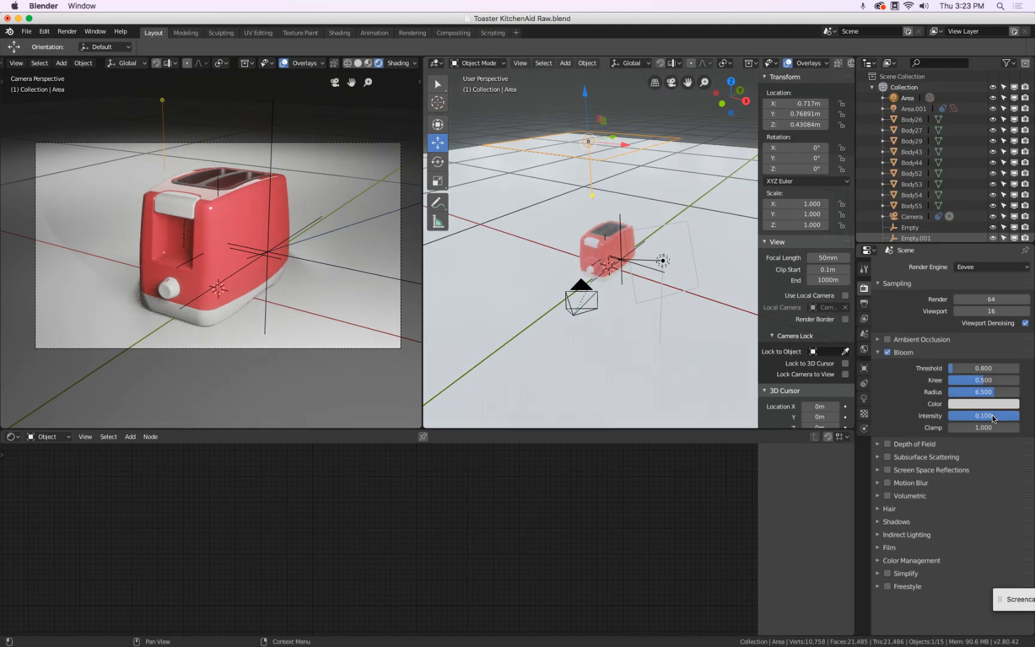
pyautogui.click(888, 353)
pyautogui.click(877, 352)
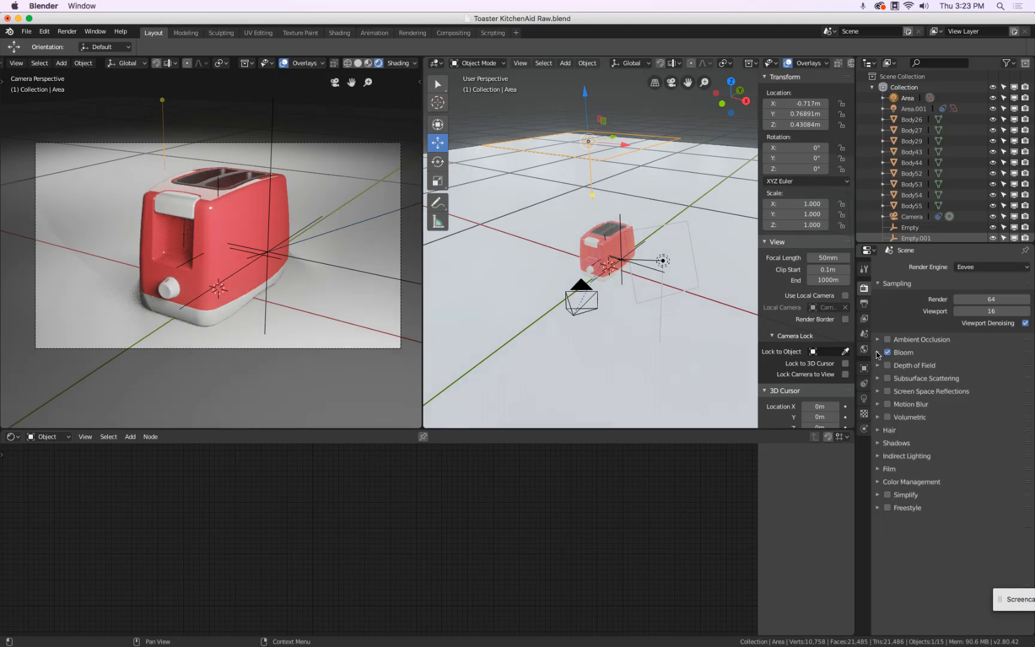
# - Enable Screen Space Reflections and check the reflections around the toaster's base in the camera view
pyautogui.click(888, 392)
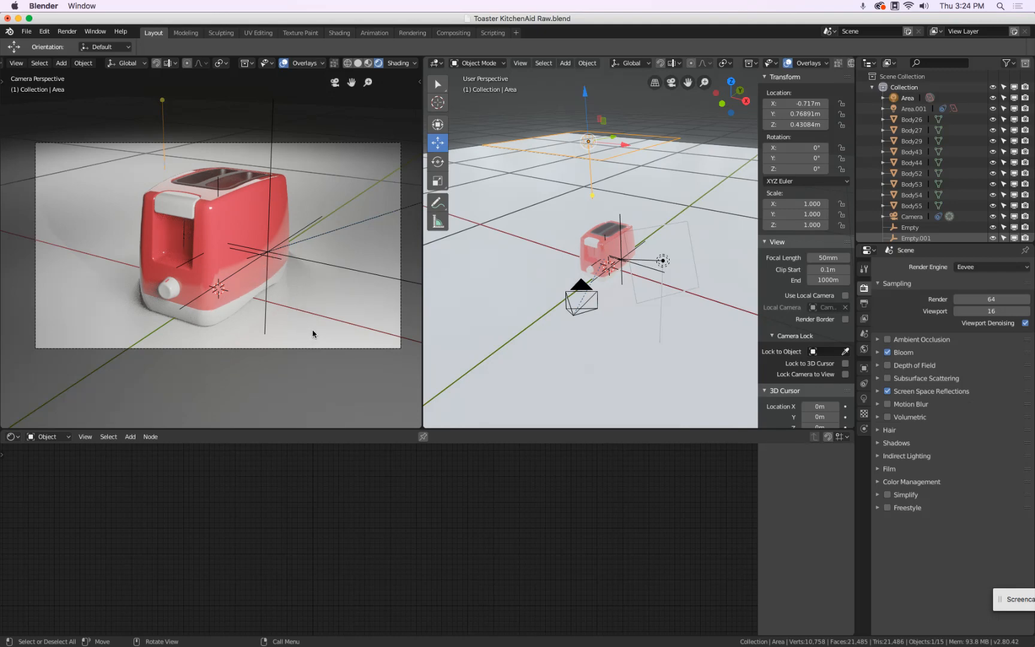
pyautogui.scroll(6, 284, 331)
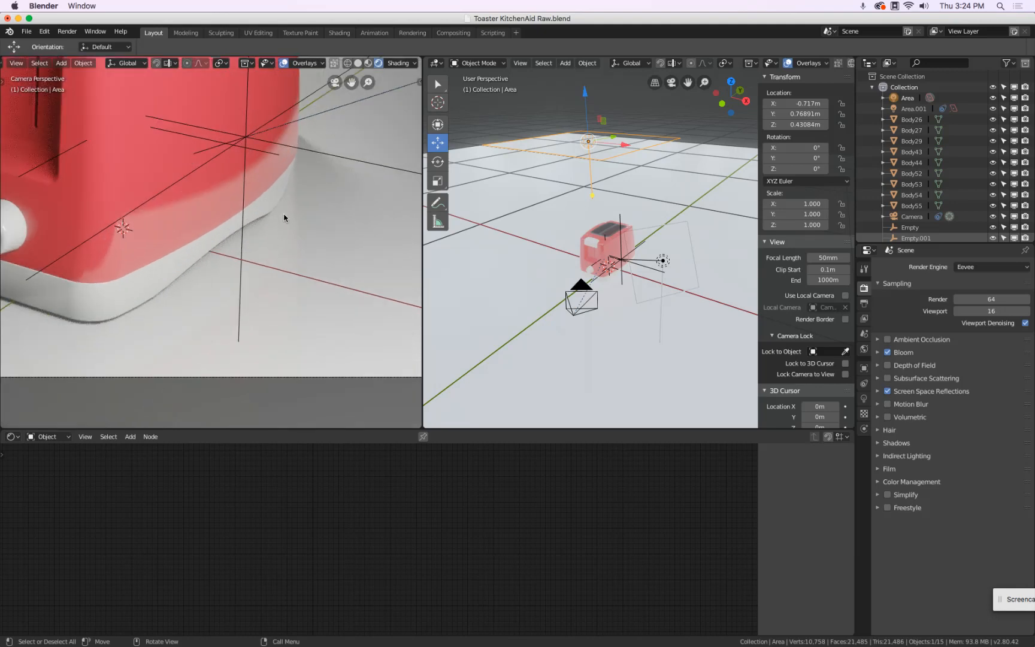
pyautogui.click(887, 391)
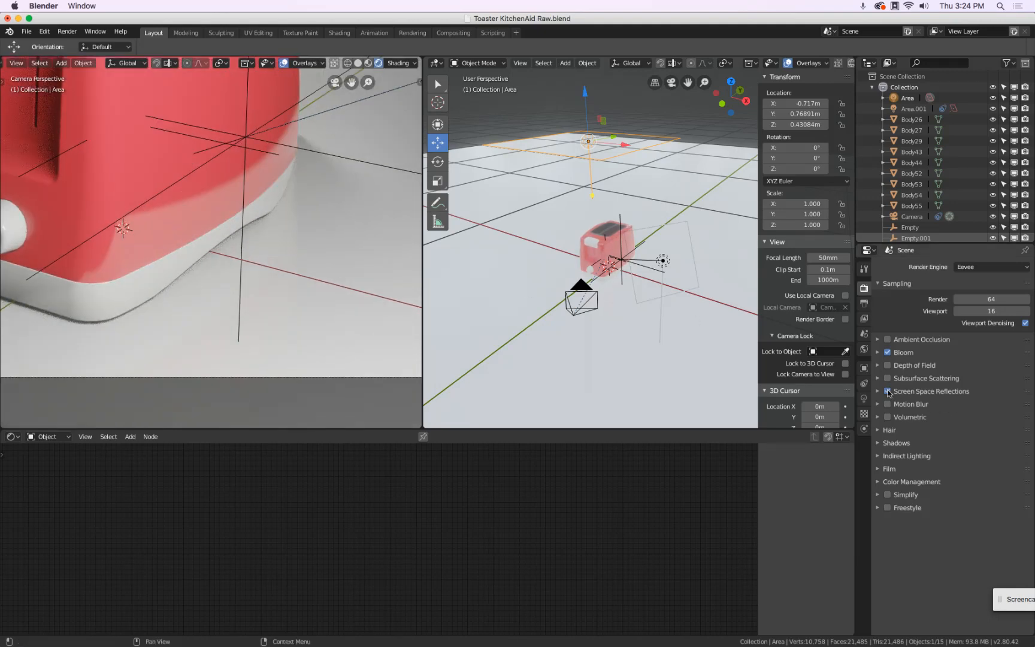
pyautogui.click(887, 391)
pyautogui.scroll(-6, 284, 219)
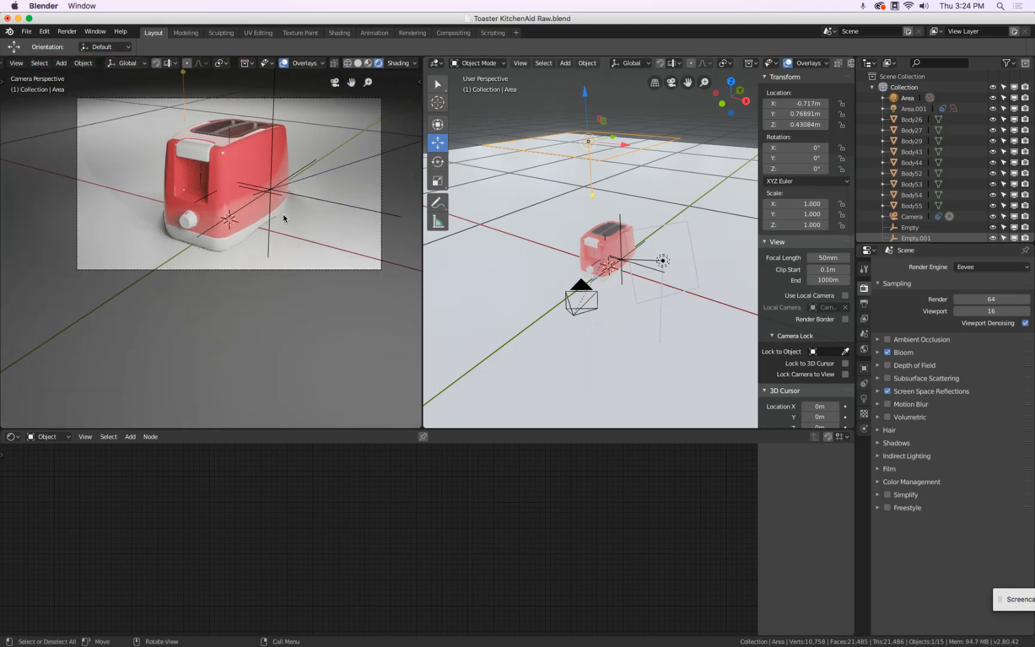
pyautogui.scroll(1, 287, 179)
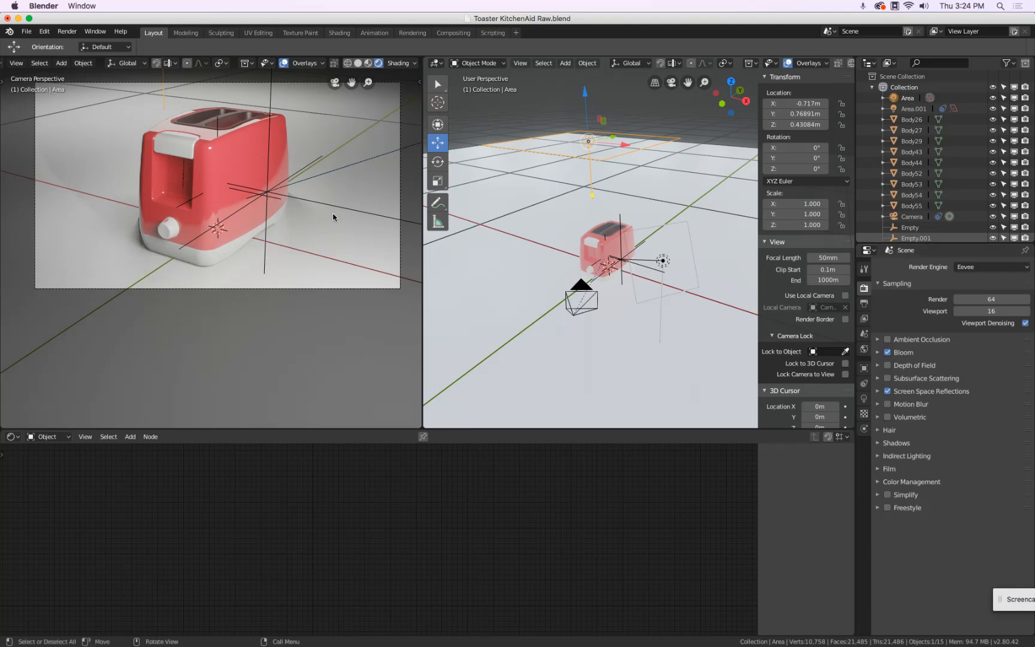
pyautogui.keyDown('shift'); pyautogui.moveTo(323, 198); pyautogui.dragTo(312, 253, button='middle'); pyautogui.keyUp('shift')
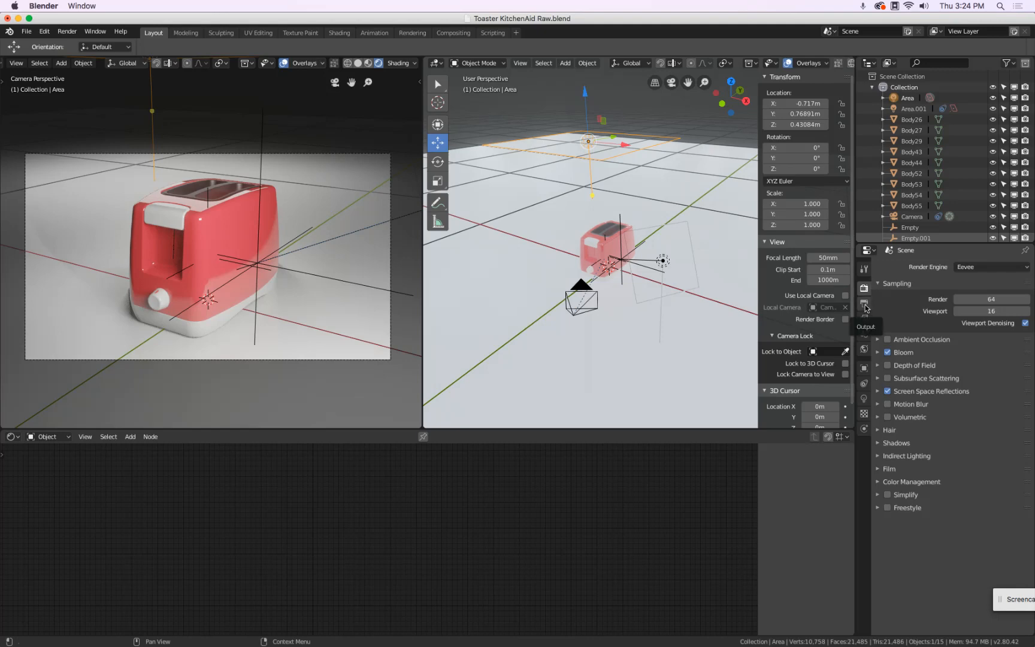
# - Set the output resolution to 1500 px by 1000 px
pyautogui.click(864, 306)
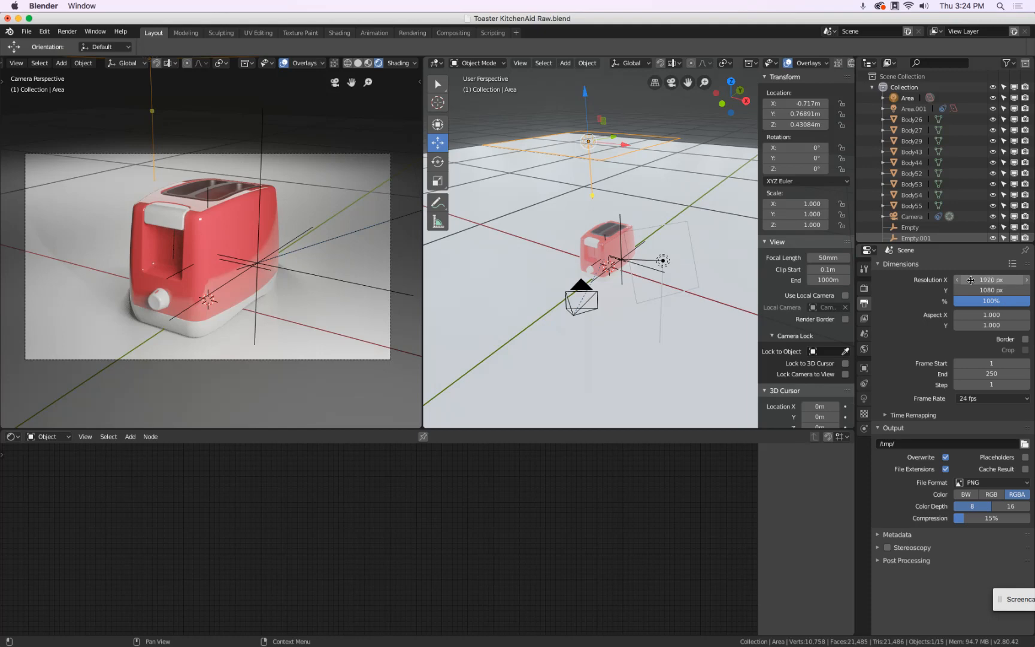
pyautogui.moveTo(970, 280); pyautogui.dragTo(864, 288)
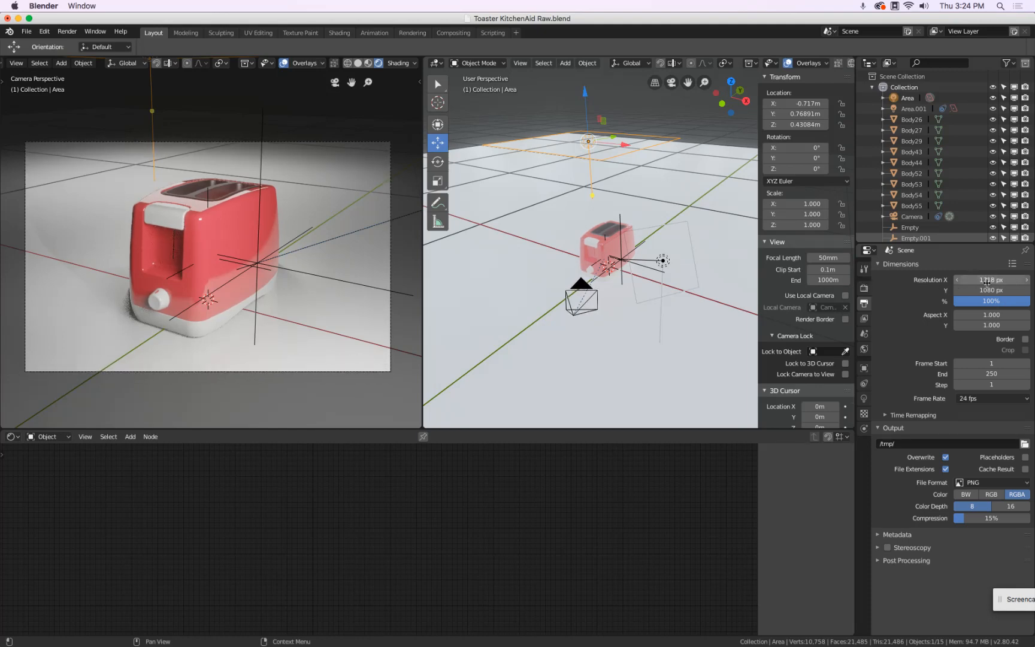
pyautogui.click(987, 281)
pyautogui.write('1500')
pyautogui.press('Tab')
pyautogui.write('10')
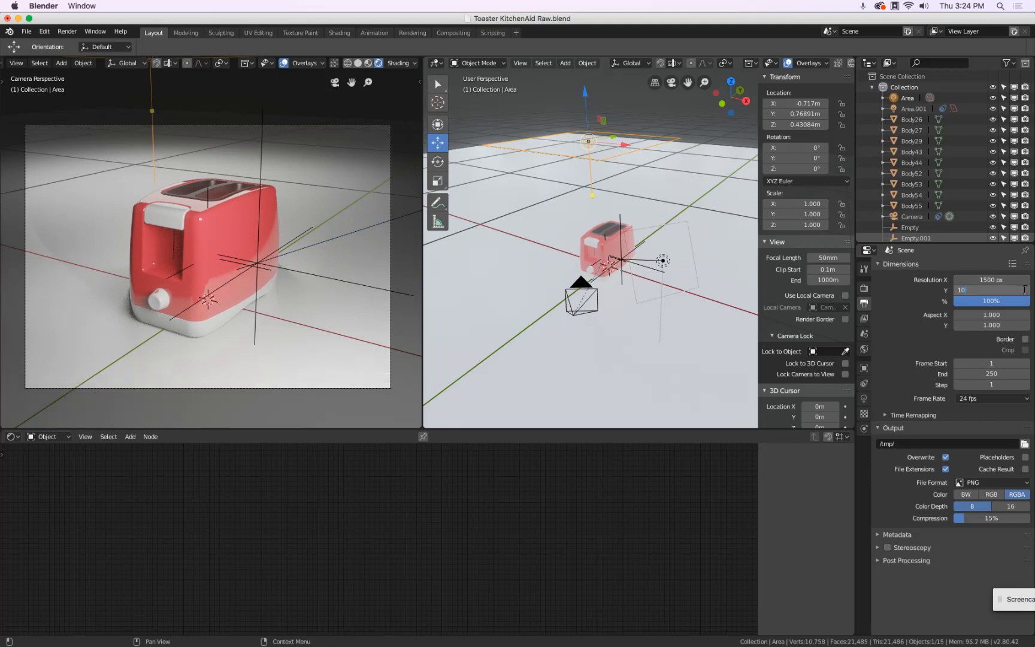
pyautogui.write('00')
pyautogui.press('Return')
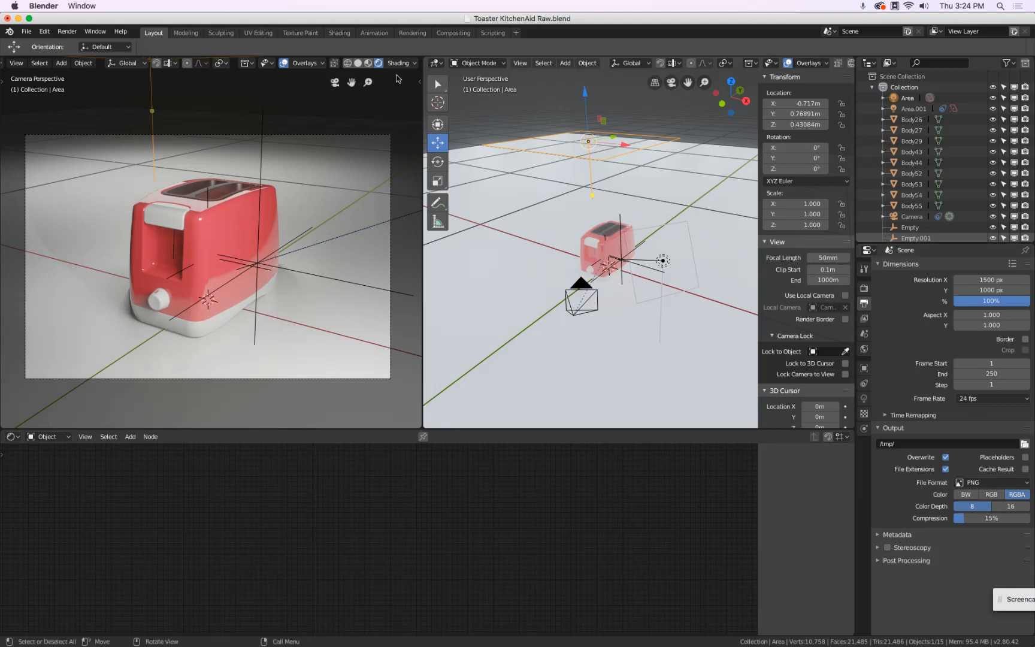
# - Render a still image of the toaster scene, inspect the result and close the render window
pyautogui.click(71, 33)
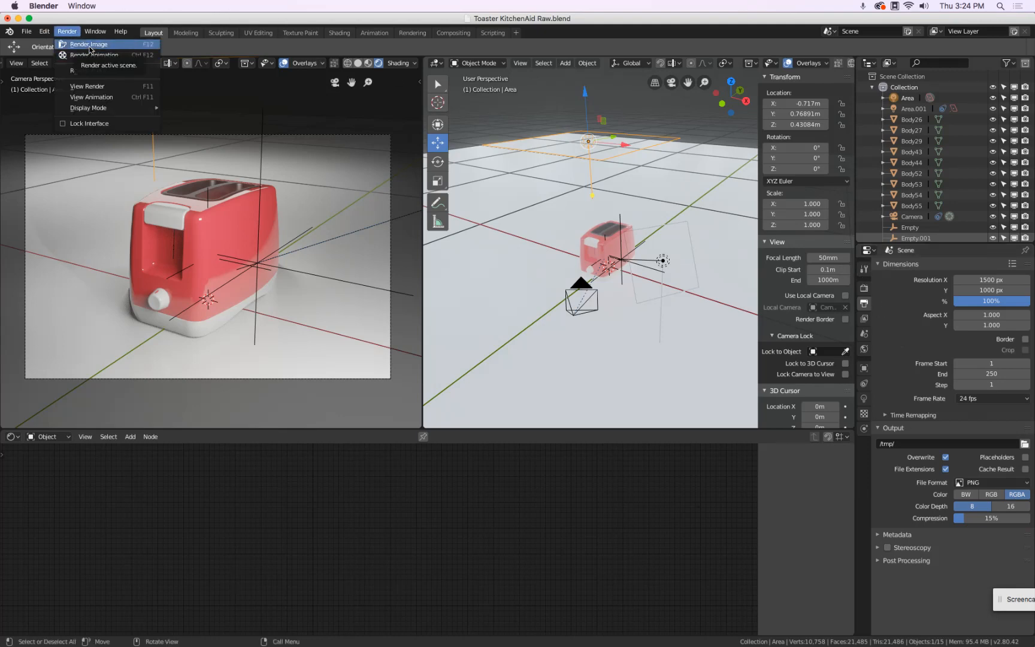
pyautogui.click(90, 49)
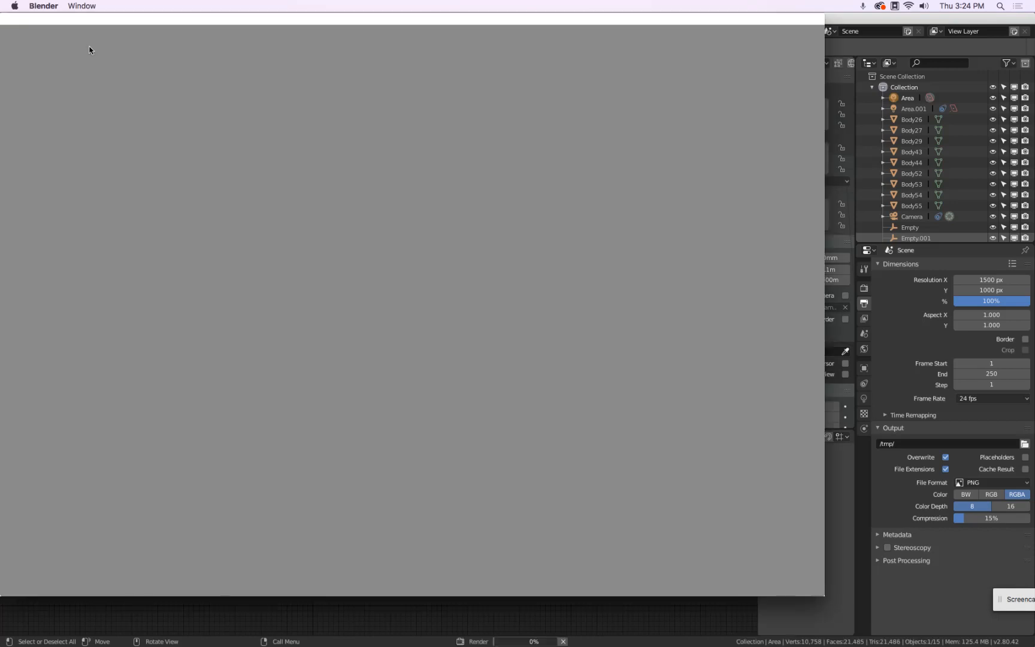
pyautogui.moveTo(113, 21); pyautogui.dragTo(213, 31)
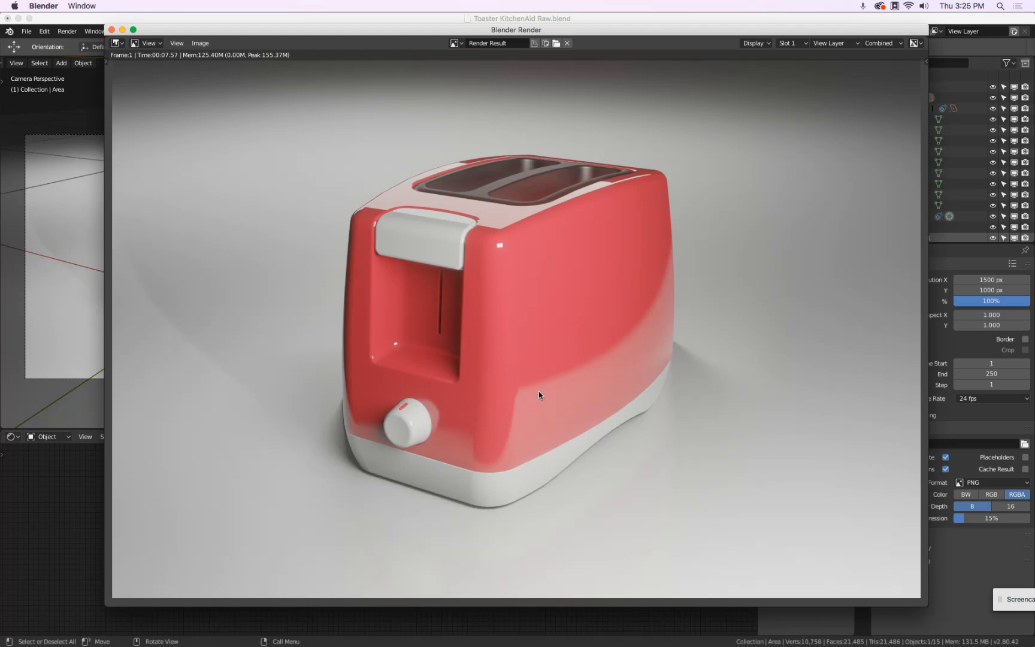
pyautogui.press('Escape')
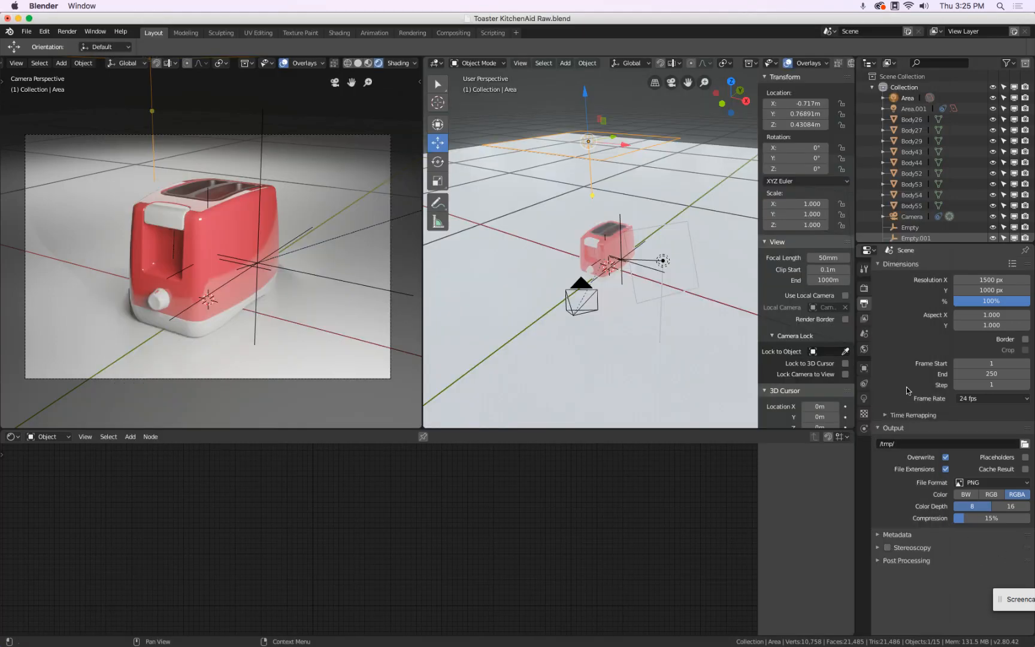
# - Switch the render engine to Cycles
pyautogui.click(864, 288)
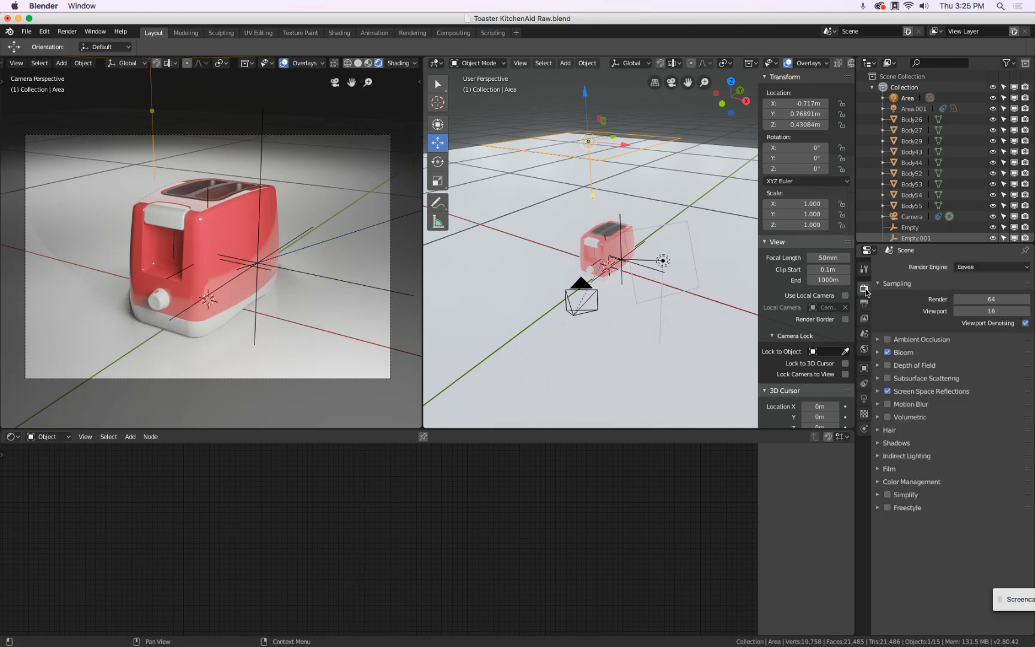
pyautogui.click(962, 271)
pyautogui.click(970, 234)
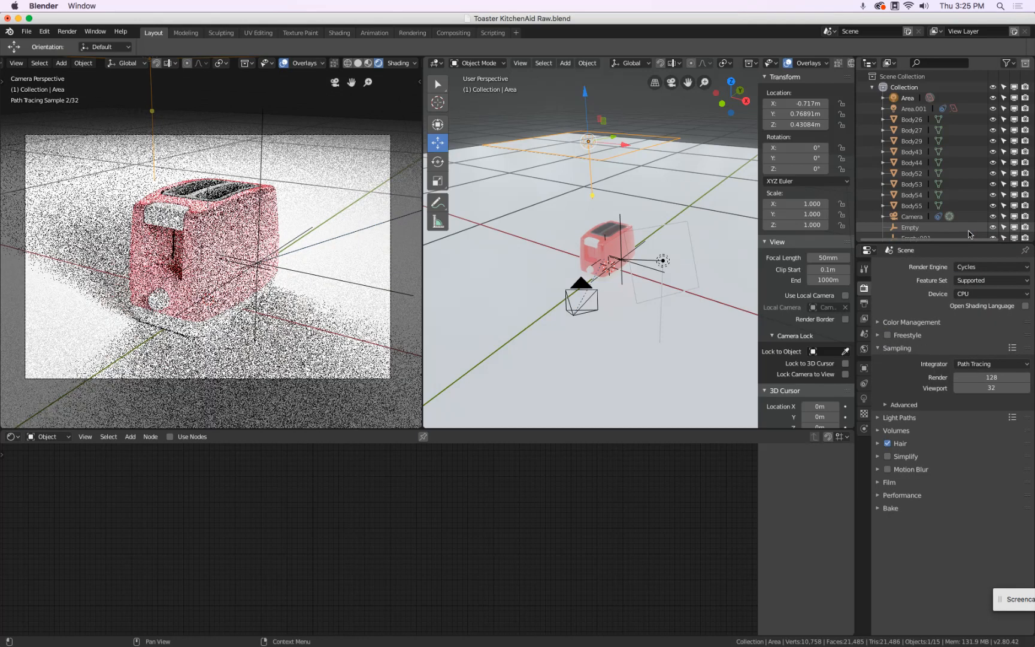
# - Enable nodes on the small area light beside the toaster and set its emission strength to 1
pyautogui.click(662, 266)
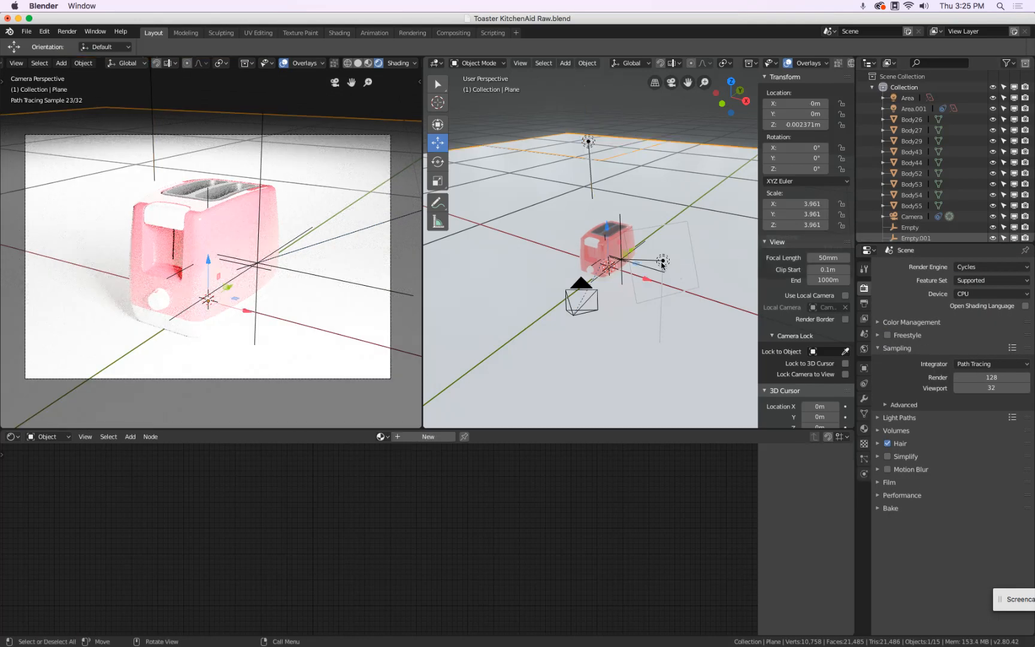
pyautogui.click(663, 262)
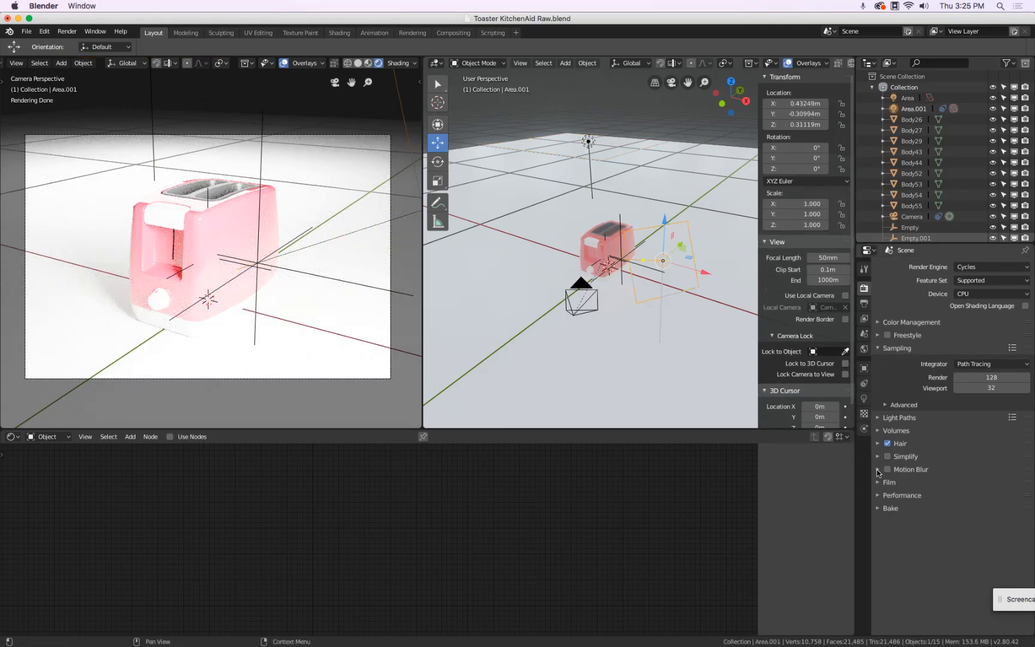
pyautogui.click(863, 398)
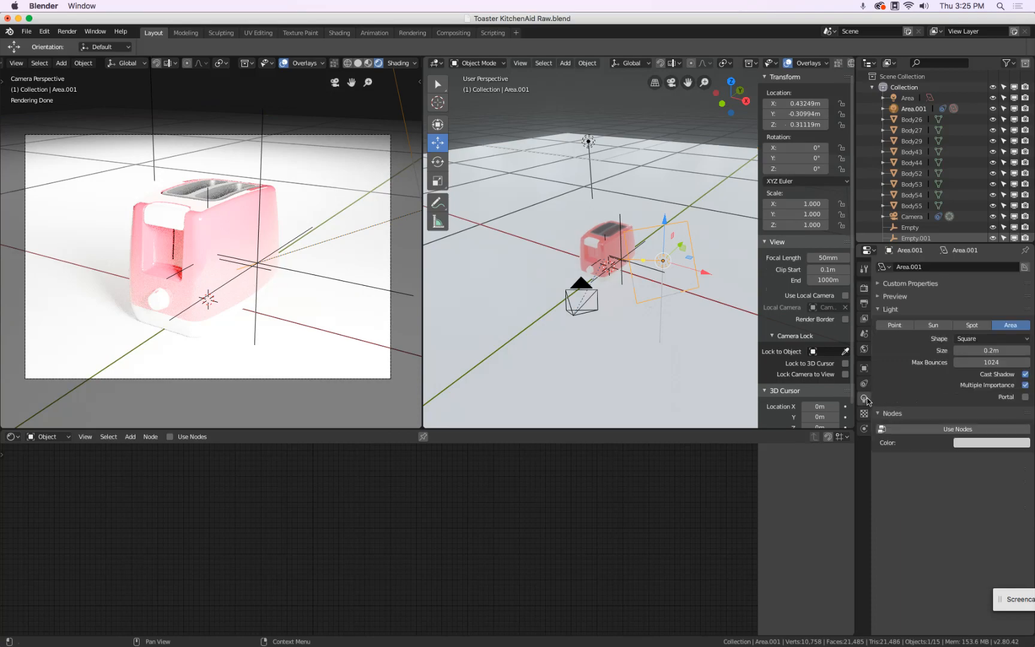
pyautogui.click(982, 429)
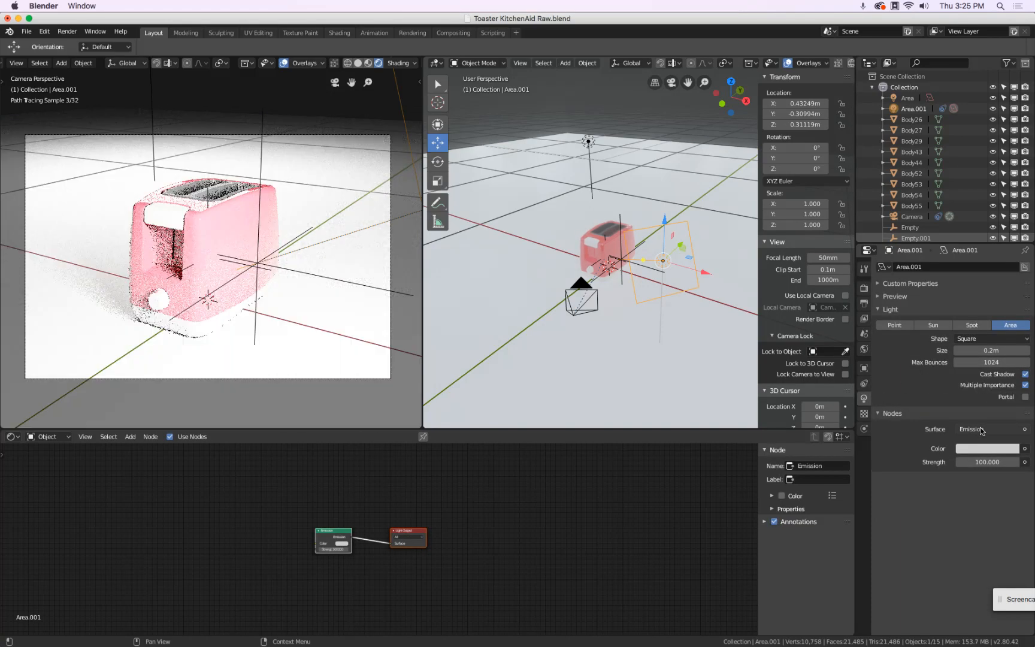
pyautogui.click(981, 458)
pyautogui.write('1')
pyautogui.press('Return')
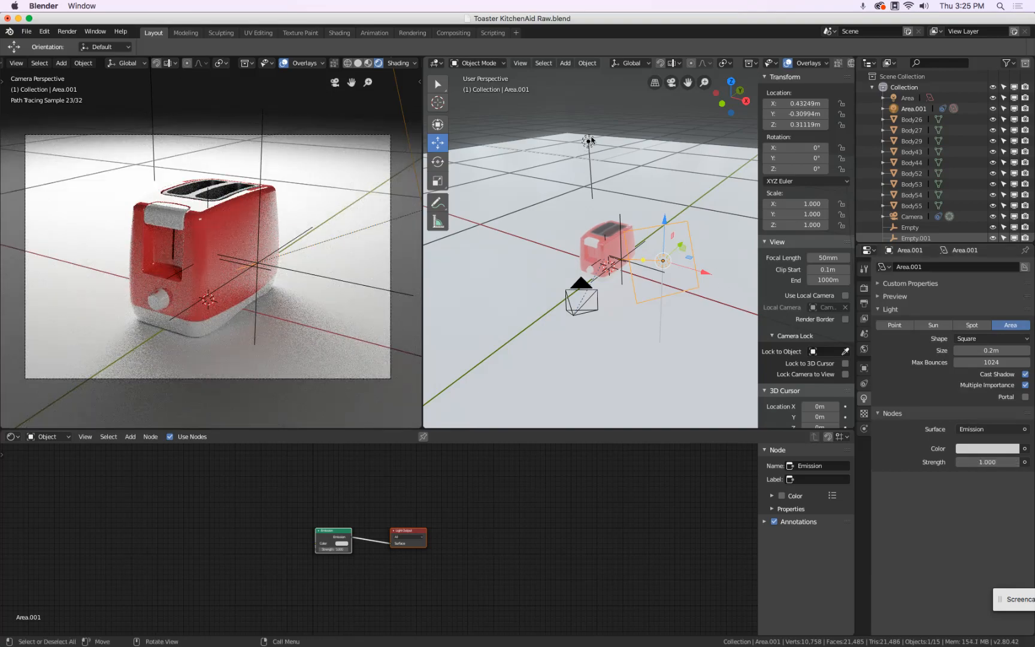
# - Enable nodes on the large area light behind the toaster, trying emission strengths of 1 and 2 before setting 5
pyautogui.click(588, 142)
pyautogui.click(978, 430)
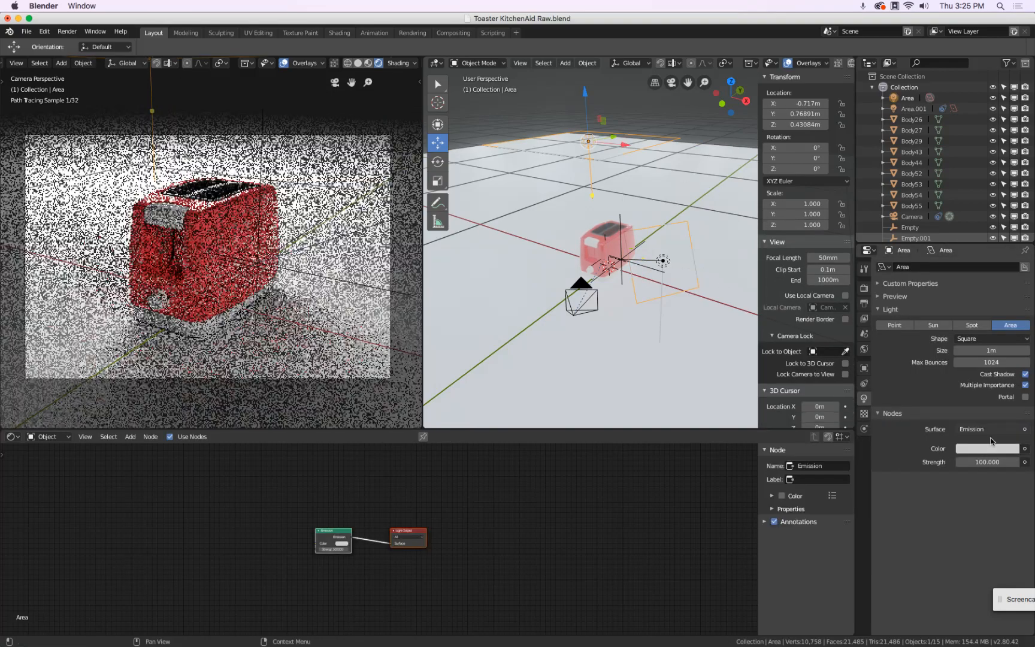
pyautogui.moveTo(981, 462); pyautogui.dragTo(984, 462)
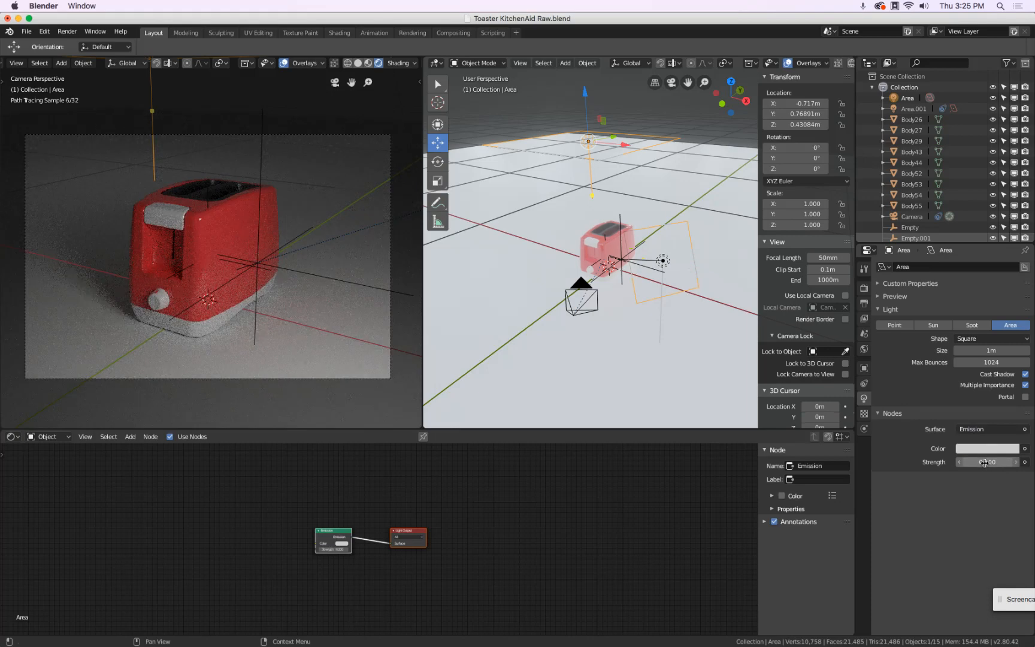
pyautogui.click(985, 462)
pyautogui.write('1')
pyautogui.press('Return')
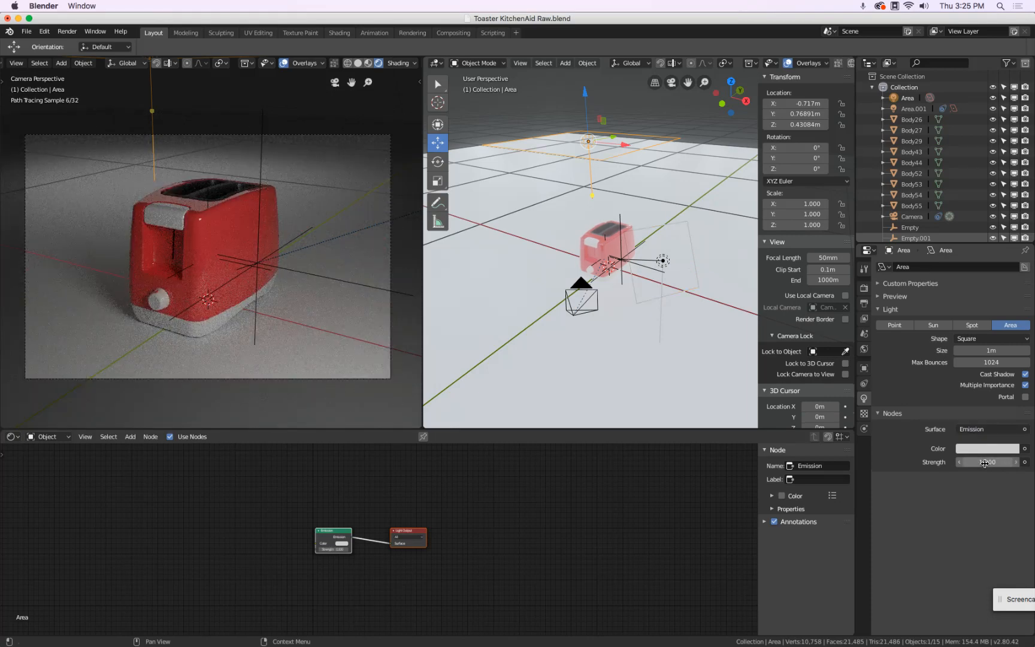
pyautogui.click(985, 463)
pyautogui.write('2')
pyautogui.press('Return')
pyautogui.click(984, 462)
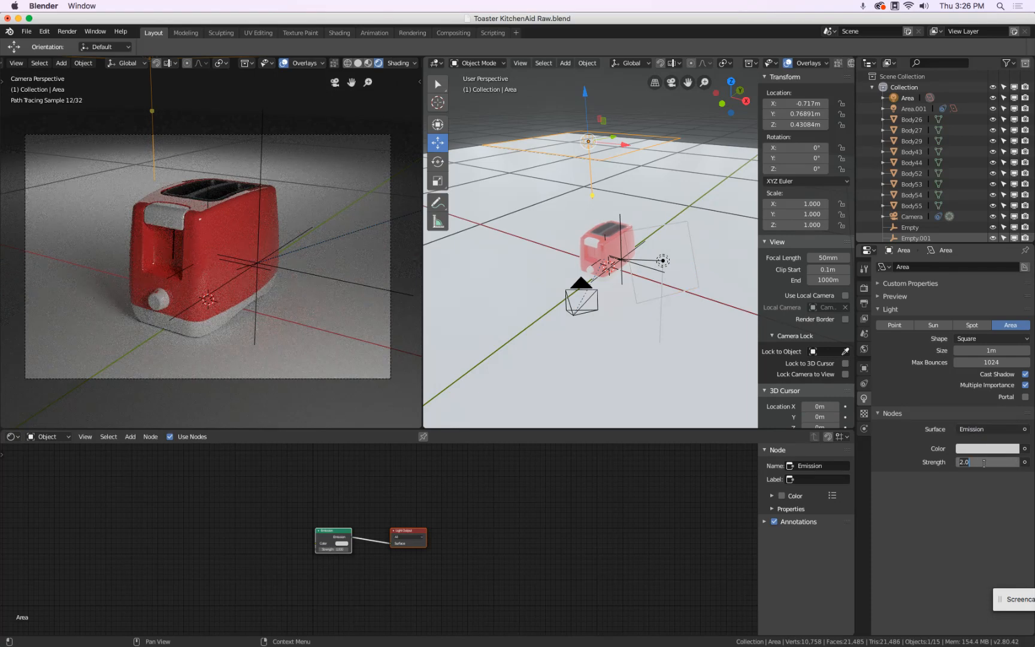
pyautogui.write('5')
pyautogui.press('Return')
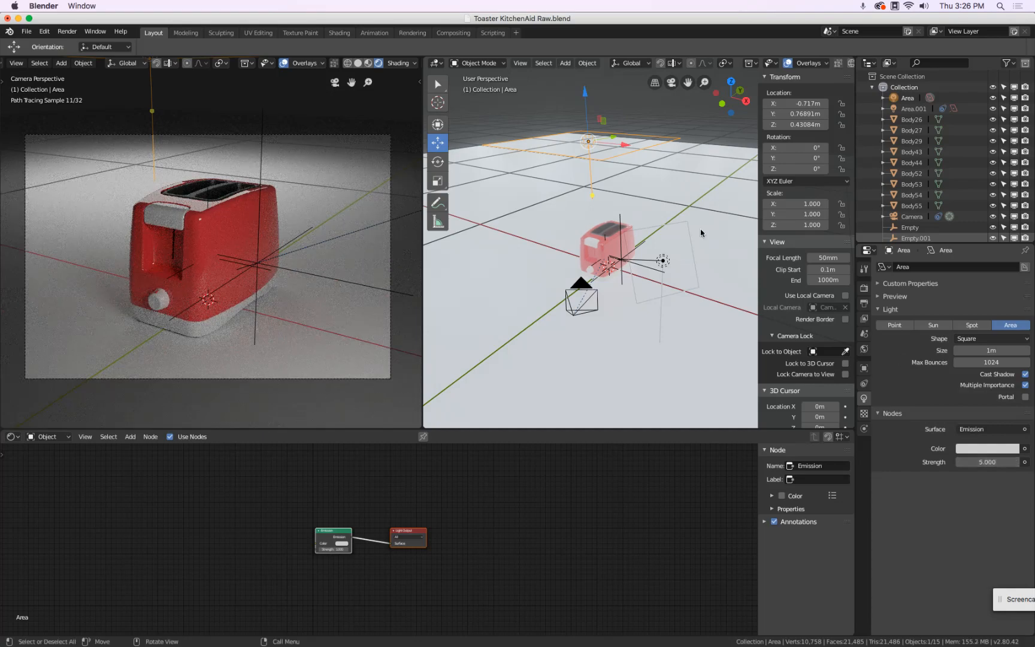
# - Try an emission strength of 5 on the small area light beside the toaster, then set it to 4
pyautogui.click(662, 262)
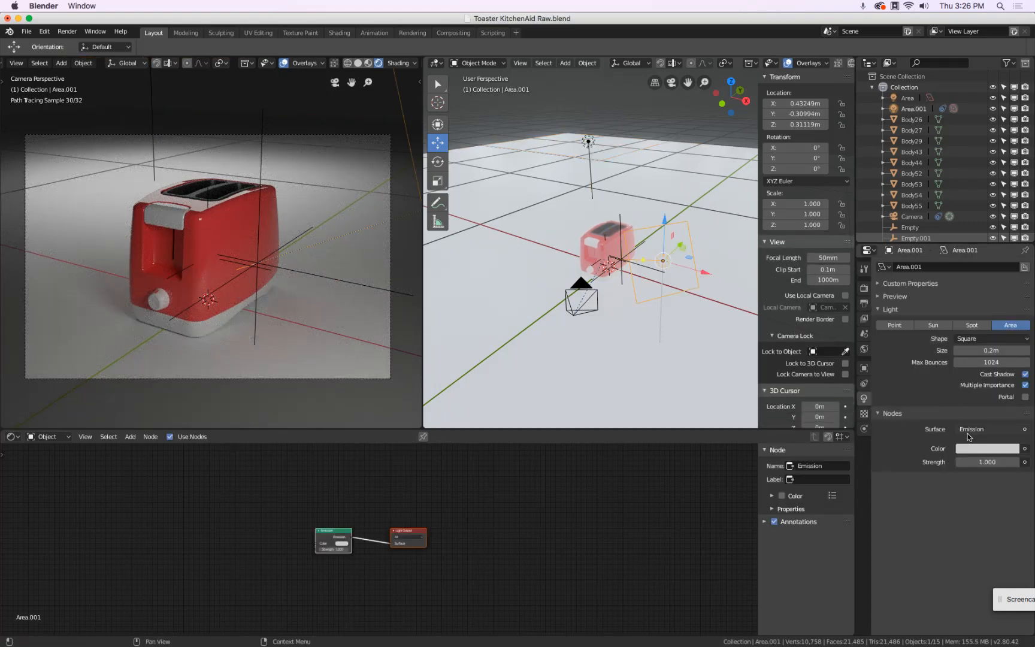
pyautogui.click(977, 459)
pyautogui.write('5')
pyautogui.press('Return')
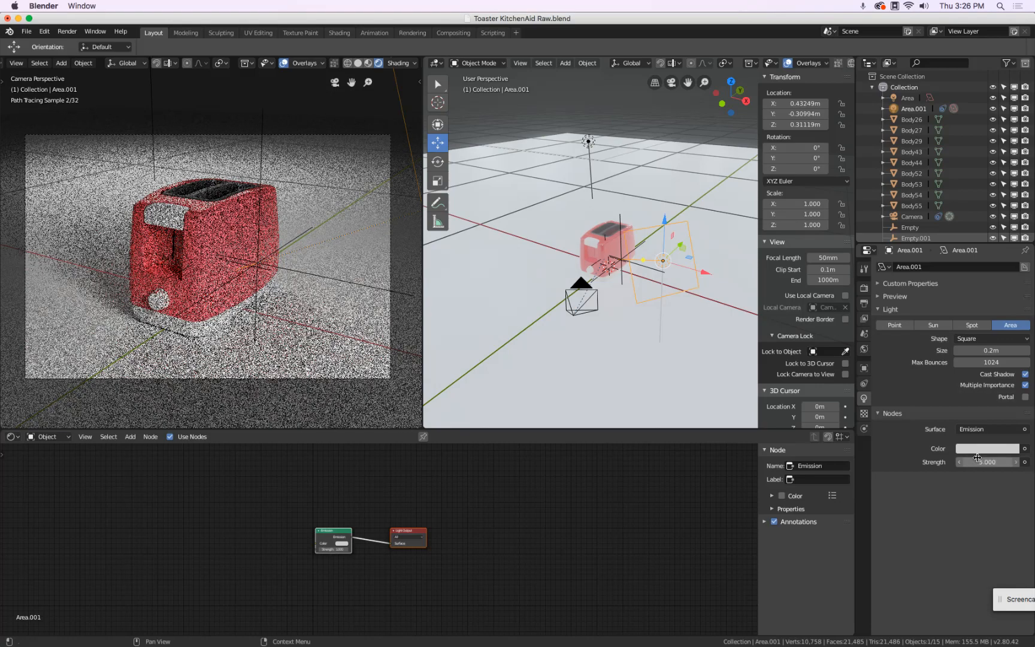
pyautogui.click(976, 458)
pyautogui.write('4')
pyautogui.press('Return')
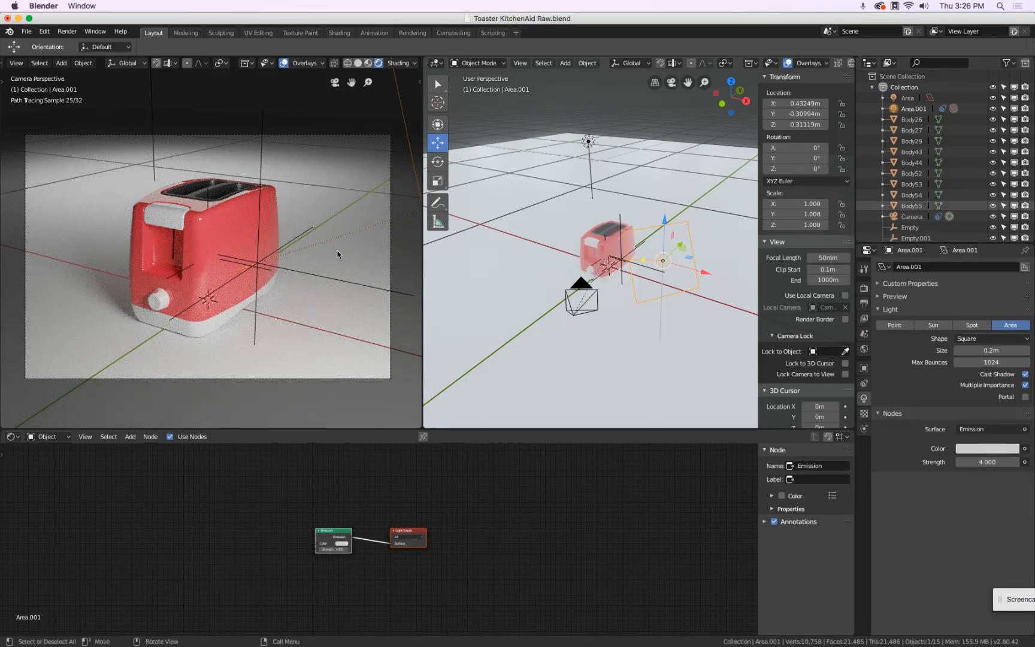
# - Switch the camera view to LookDev shading and bring the window with the earlier render to the front
pyautogui.click(367, 63)
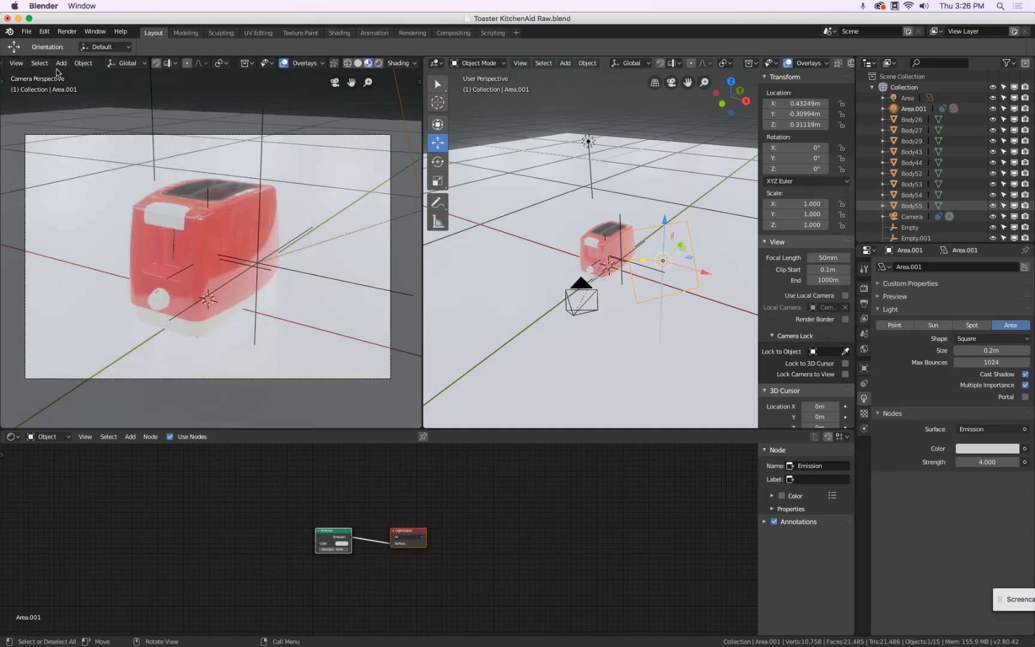
pyautogui.moveTo(108, 20); pyautogui.dragTo(124, 211)
pyautogui.click(268, 131)
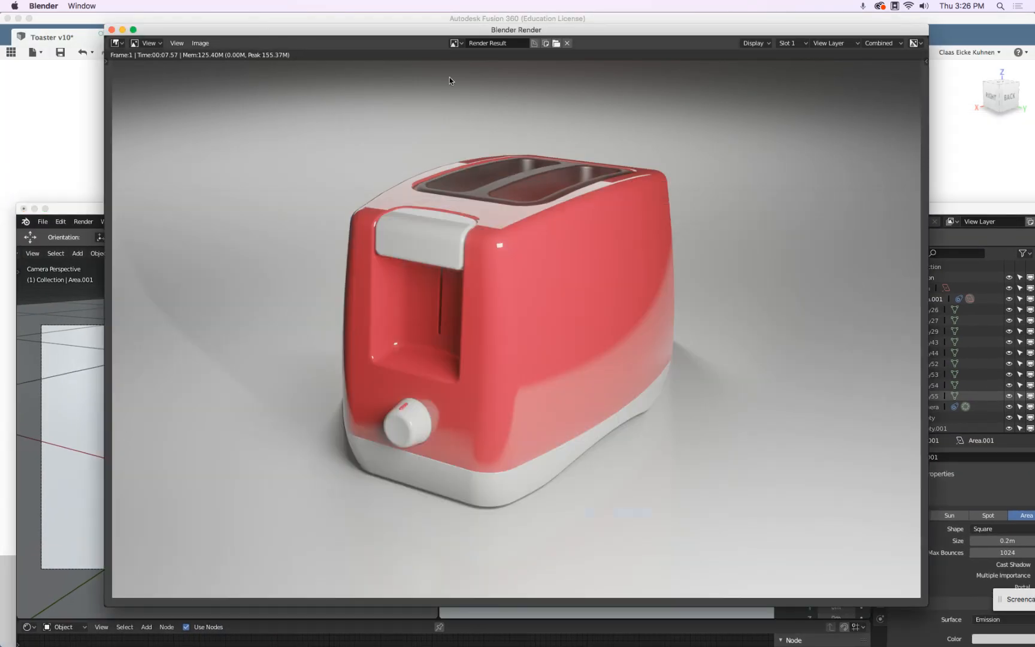
# - Select render Slot 2 and render the toaster still with Cycles into it
pyautogui.click(177, 44)
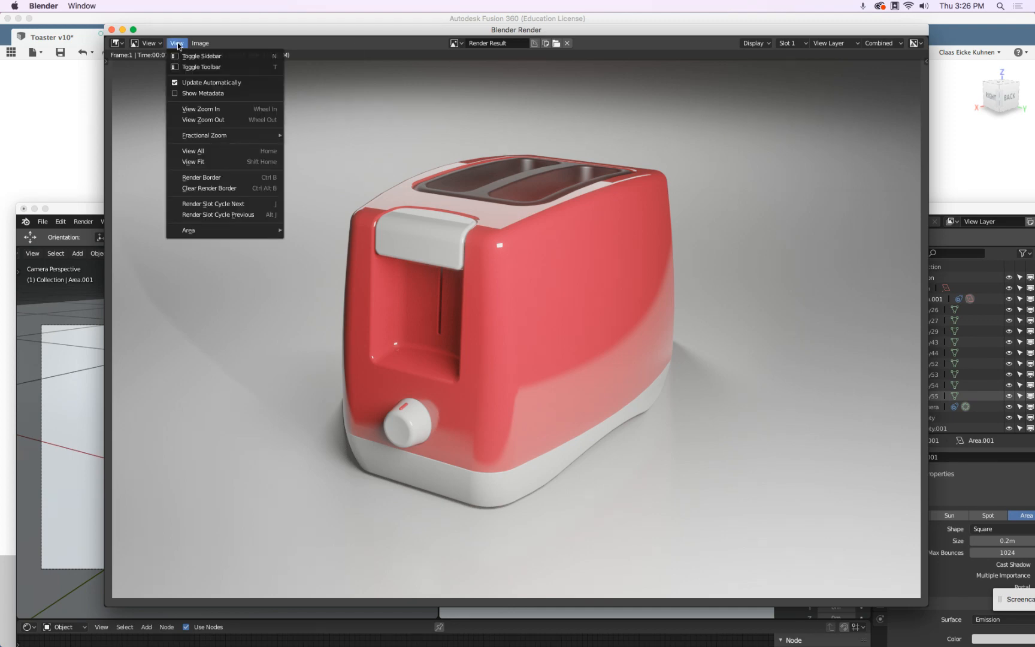
pyautogui.moveTo(213, 46)
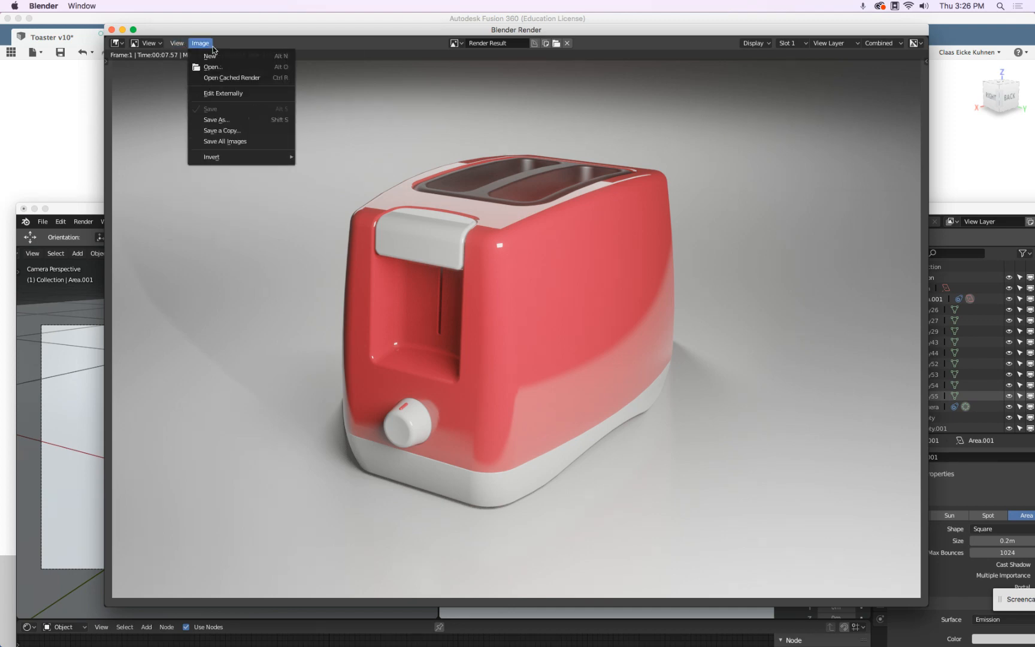
pyautogui.click(789, 45)
pyautogui.click(794, 67)
pyautogui.click(78, 214)
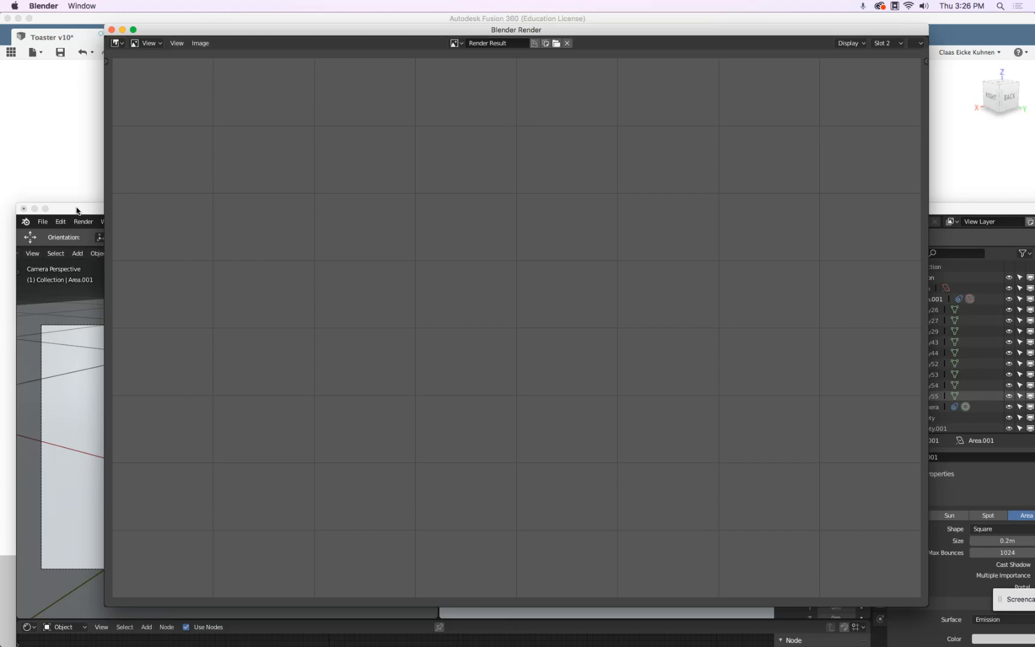
pyautogui.click(83, 222)
pyautogui.click(102, 234)
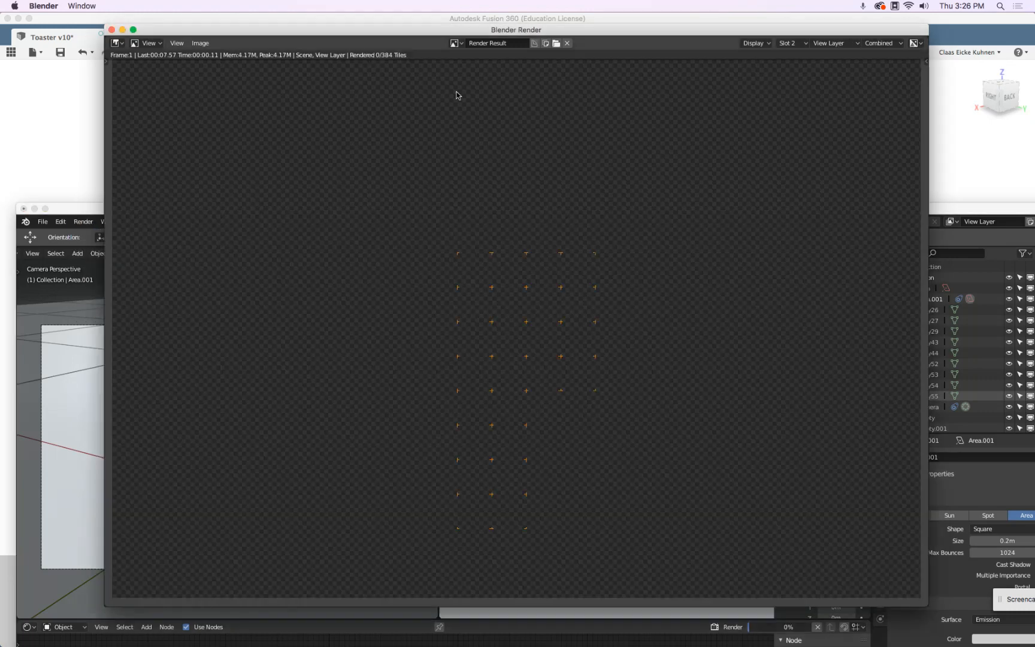
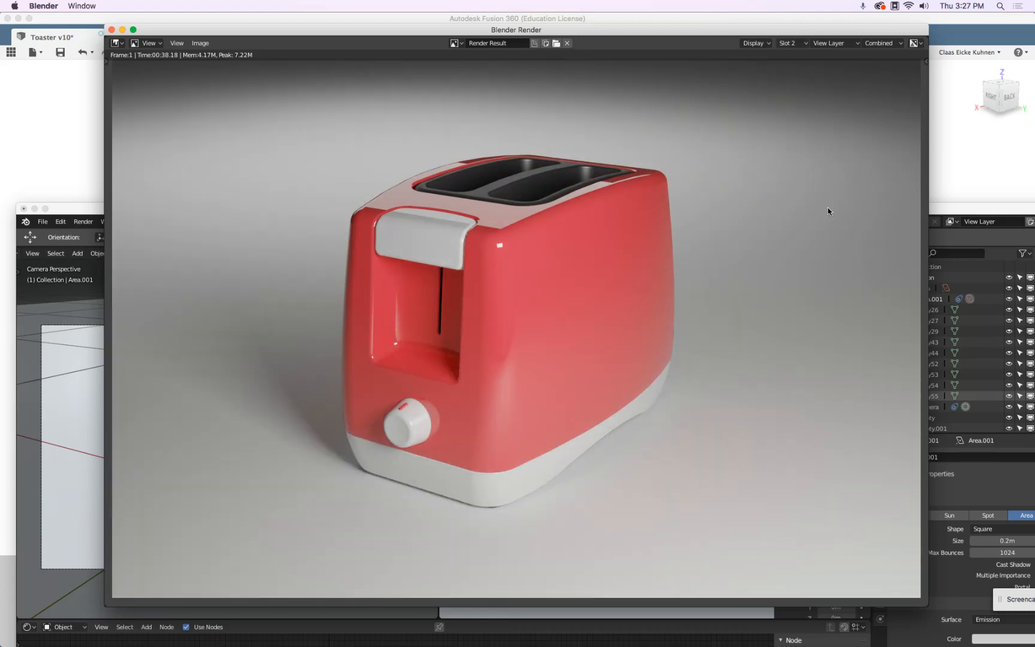
# - Compare the Eevee render in Slot 1 with the Cycles render in Slot 2 by alternating between the two slots
pyautogui.press('j')
pyautogui.press('j')
pyautogui.press('j')
pyautogui.press('j')
pyautogui.press('j')
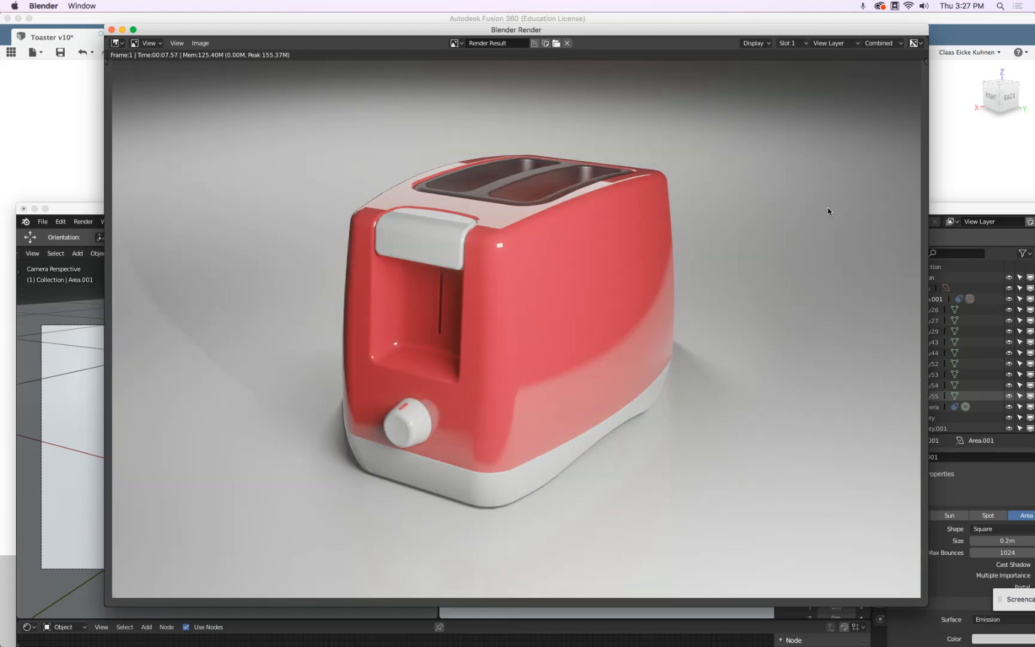
pyautogui.press('j')
pyautogui.press('j')
pyautogui.press('j')
pyautogui.press('j')
pyautogui.press('j')
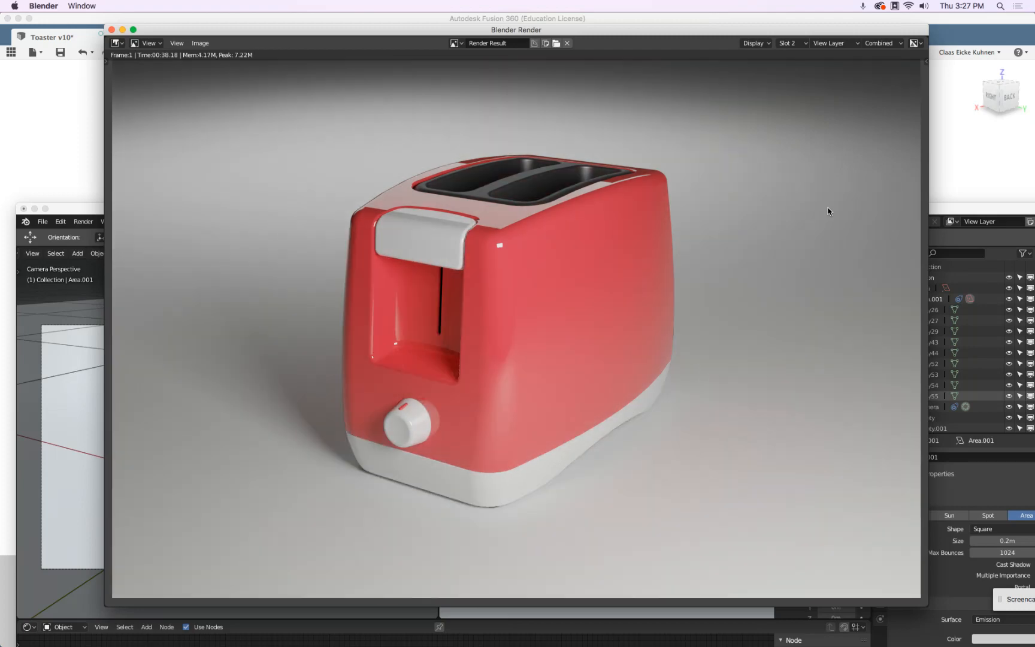
pyautogui.press('j')
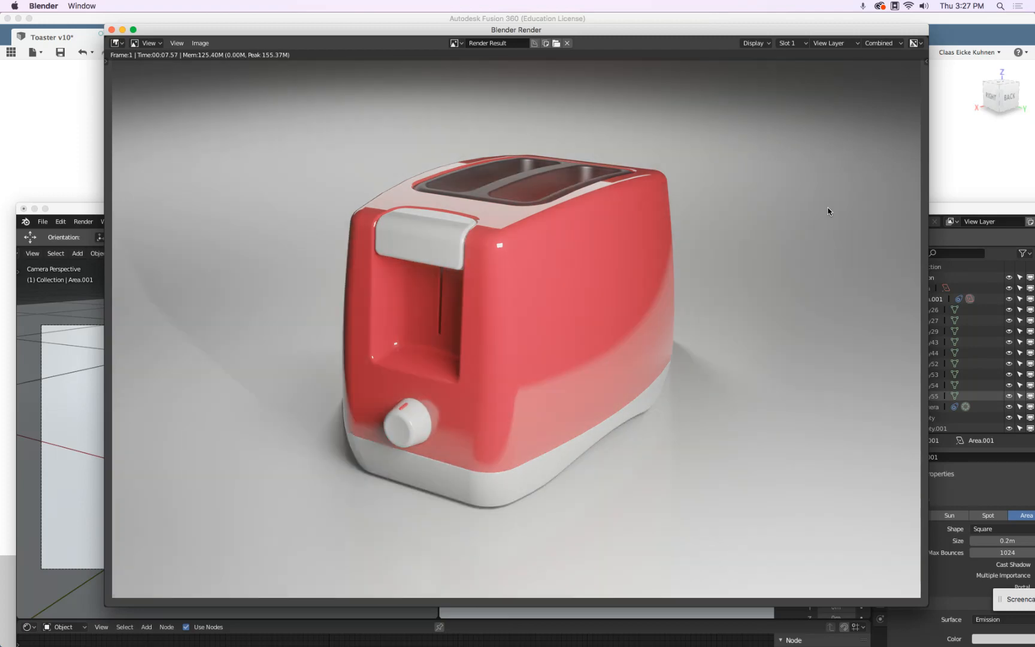
pyautogui.press('j')
pyautogui.press('j')
pyautogui.press('j')
pyautogui.press('j')
pyautogui.press('j')
pyautogui.press('j')
pyautogui.press('j')
pyautogui.press('j')
pyautogui.press('j')
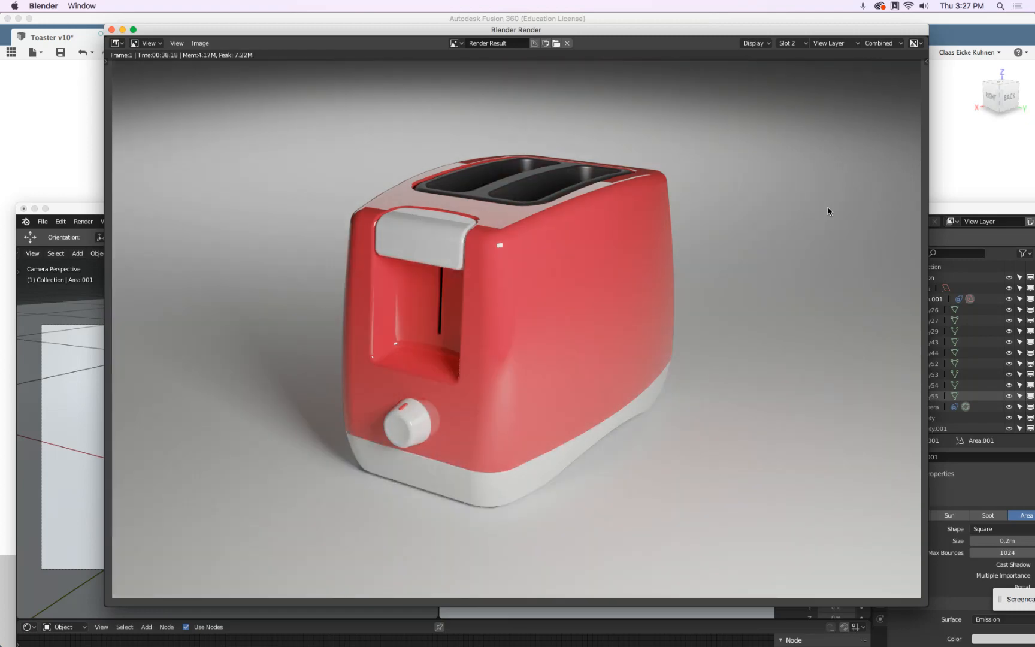
# - Save the Slot 2 render to the Desktop folder as untitled.png
pyautogui.click(204, 45)
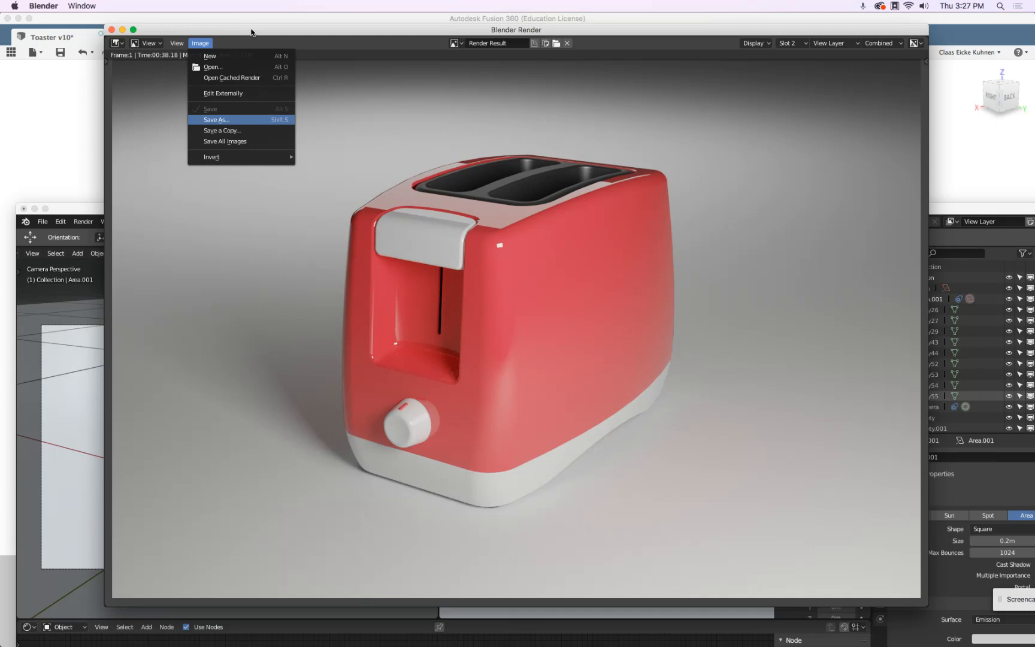
pyautogui.click(217, 120)
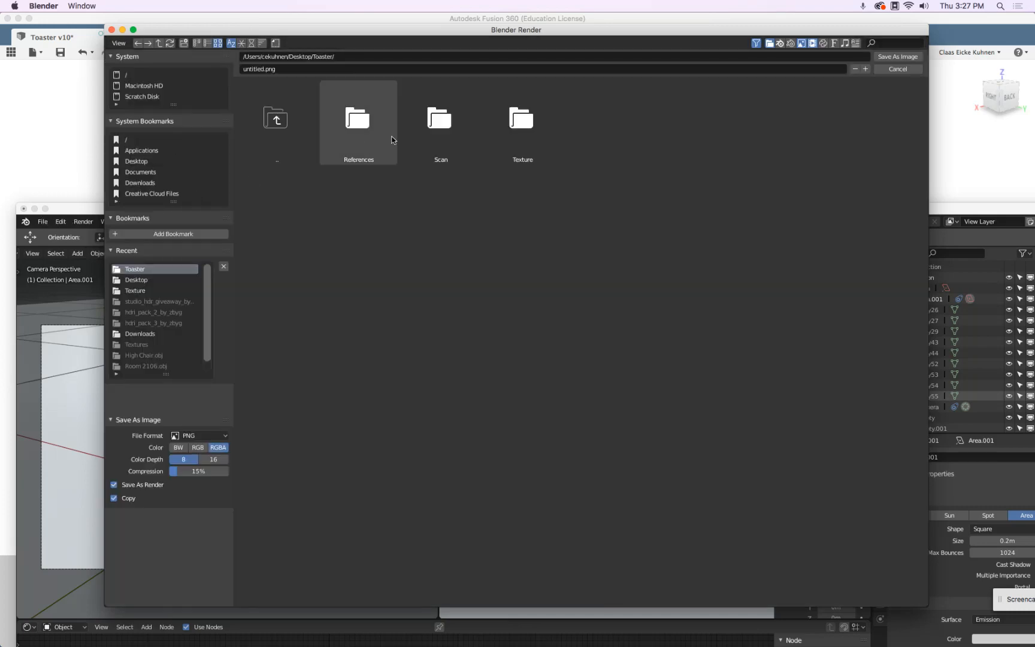
pyautogui.click(142, 161)
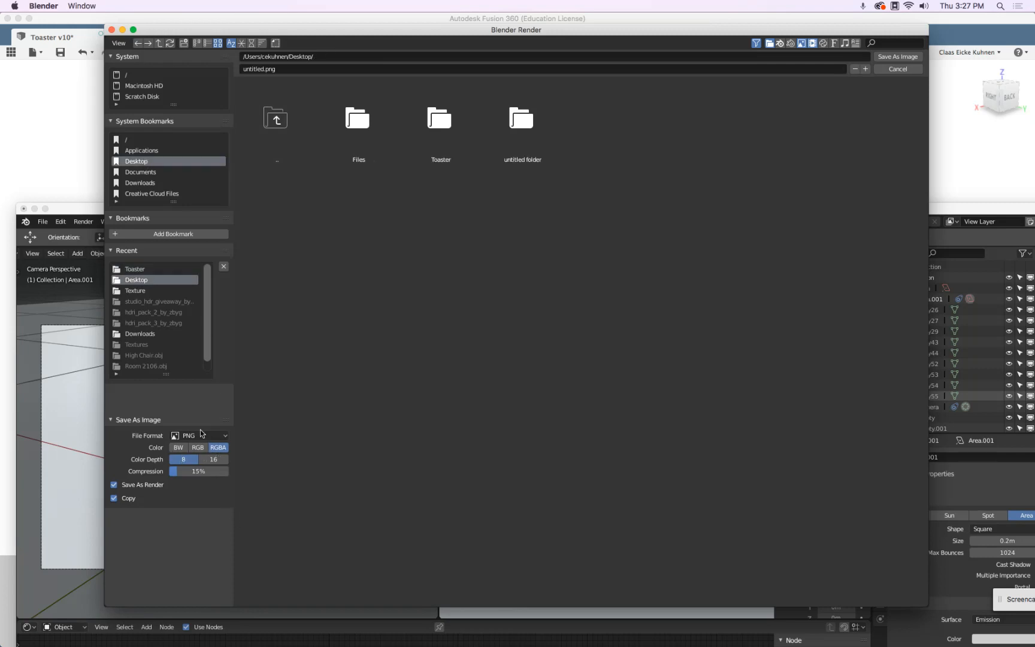
pyautogui.click(908, 56)
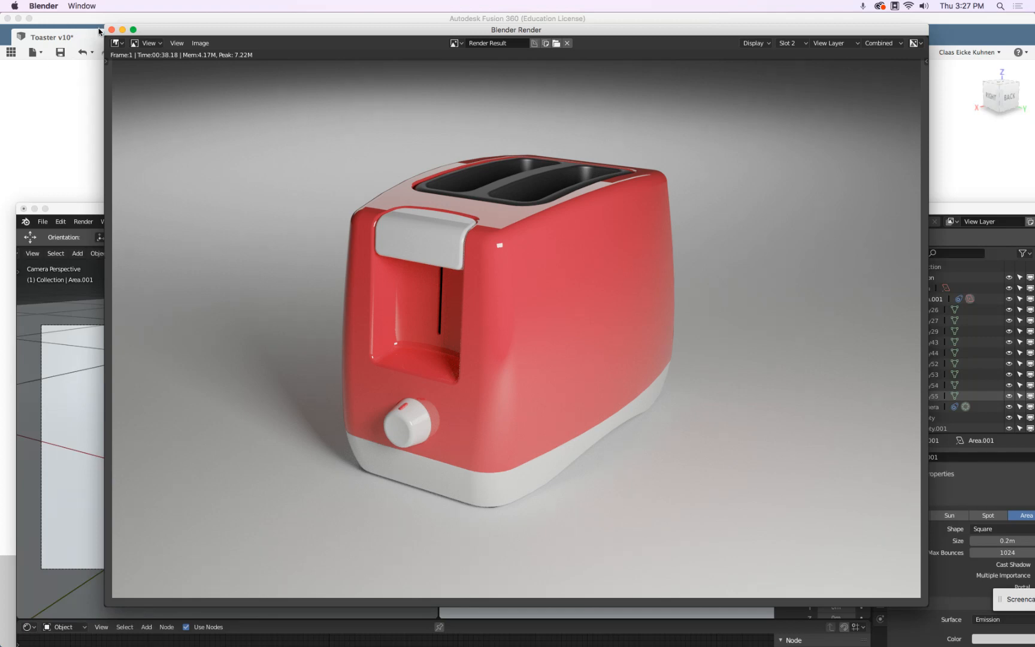
# - Close the render window, restore the main window's position and save the toaster scene file
pyautogui.click(110, 31)
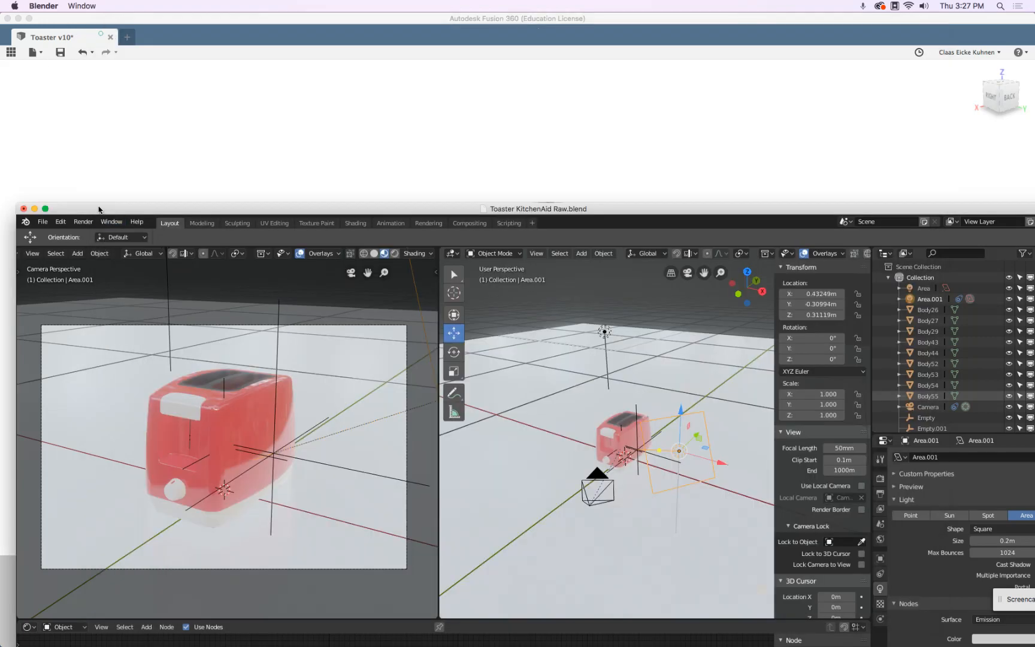
pyautogui.moveTo(101, 208); pyautogui.dragTo(72, 4)
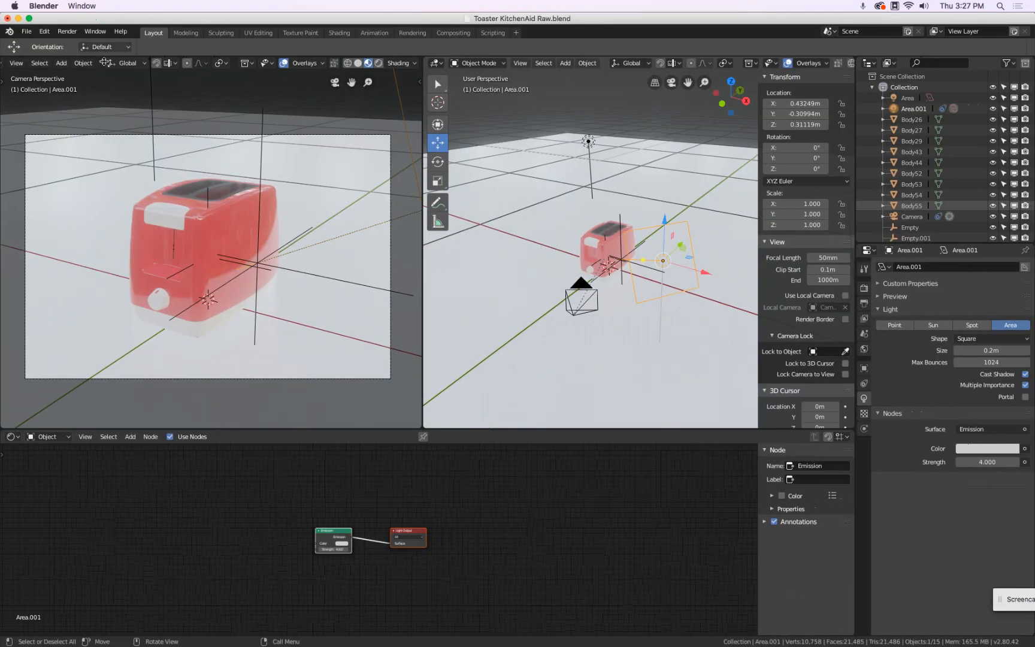
pyautogui.click(27, 31)
pyautogui.click(50, 116)
# - Switch the render engine back to Eevee
pyautogui.click(864, 288)
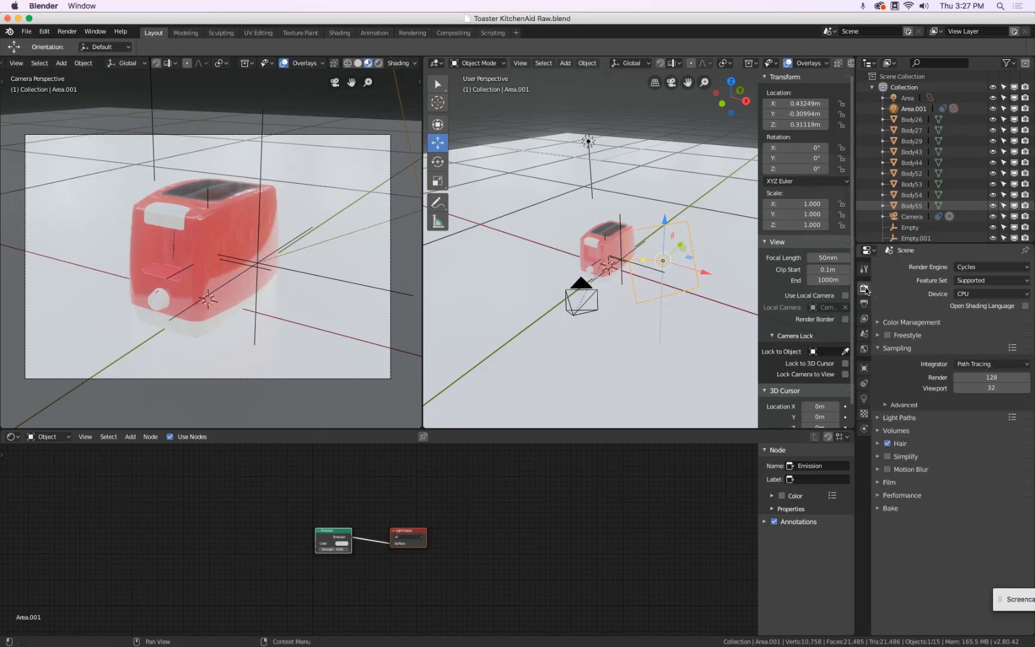
pyautogui.click(982, 268)
pyautogui.click(965, 254)
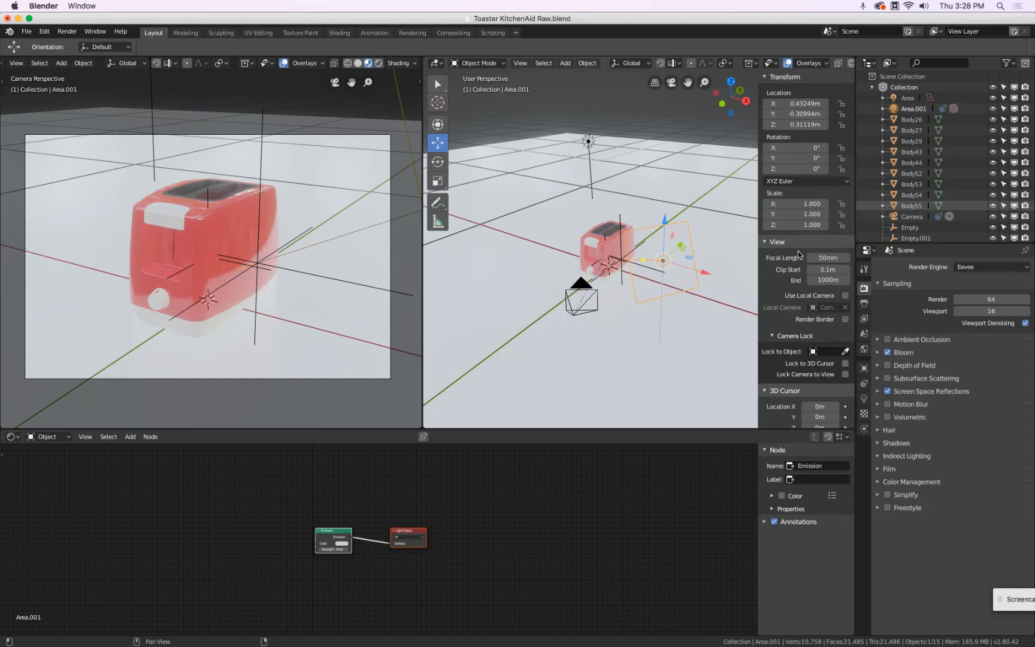
# - Find the Import Images as Planes add-on by searching the preferences for "image", enable it and close the preferences
pyautogui.click(44, 31)
pyautogui.click(65, 160)
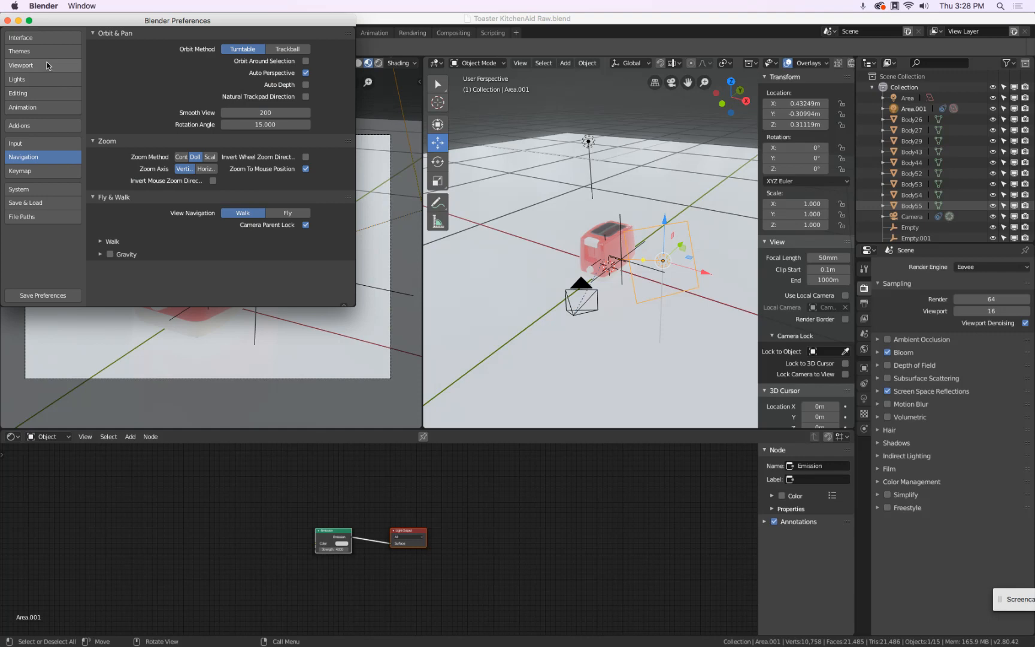
pyautogui.click(42, 125)
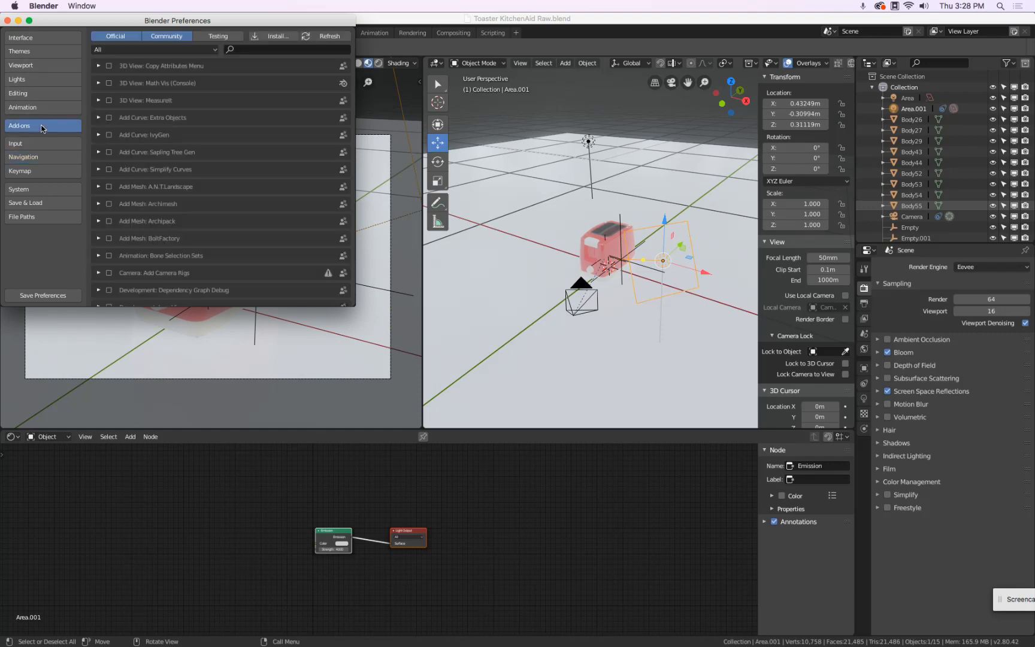
pyautogui.click(254, 52)
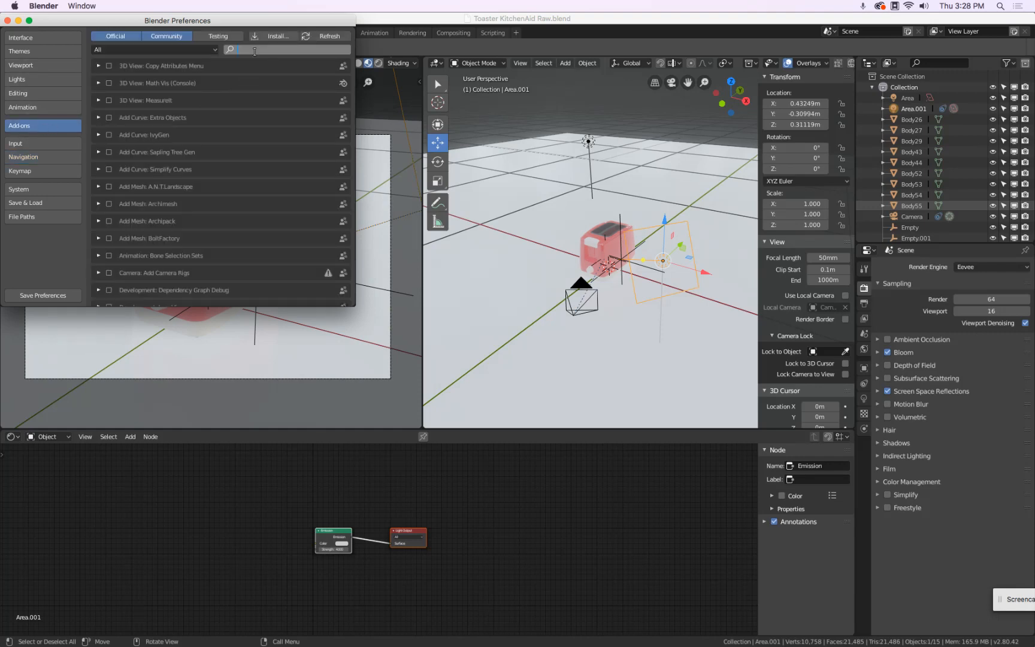
pyautogui.write('image')
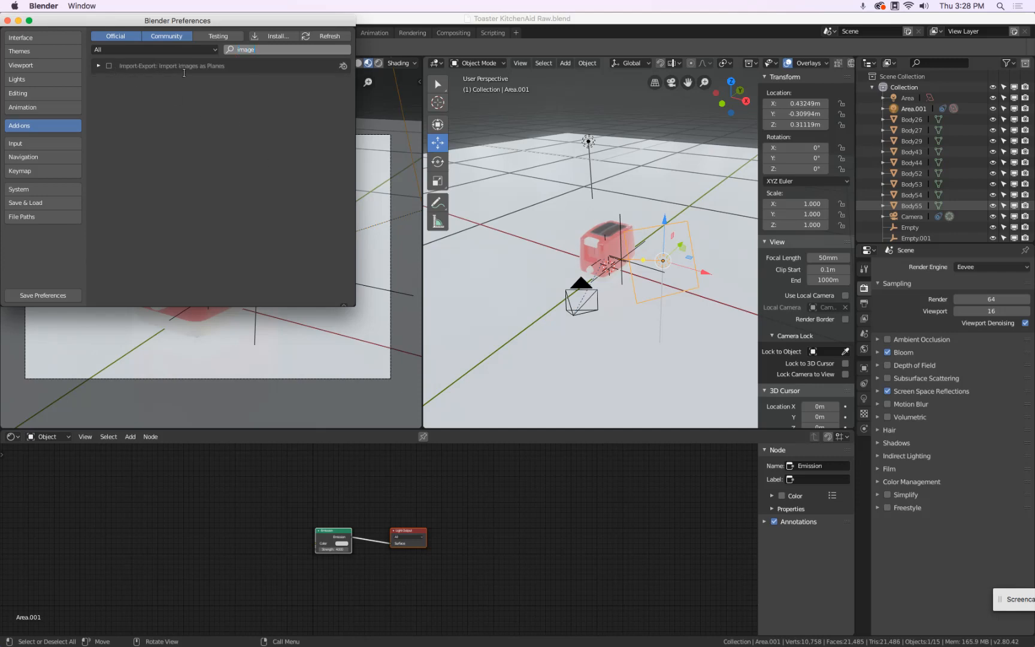
pyautogui.click(113, 61)
pyautogui.click(109, 66)
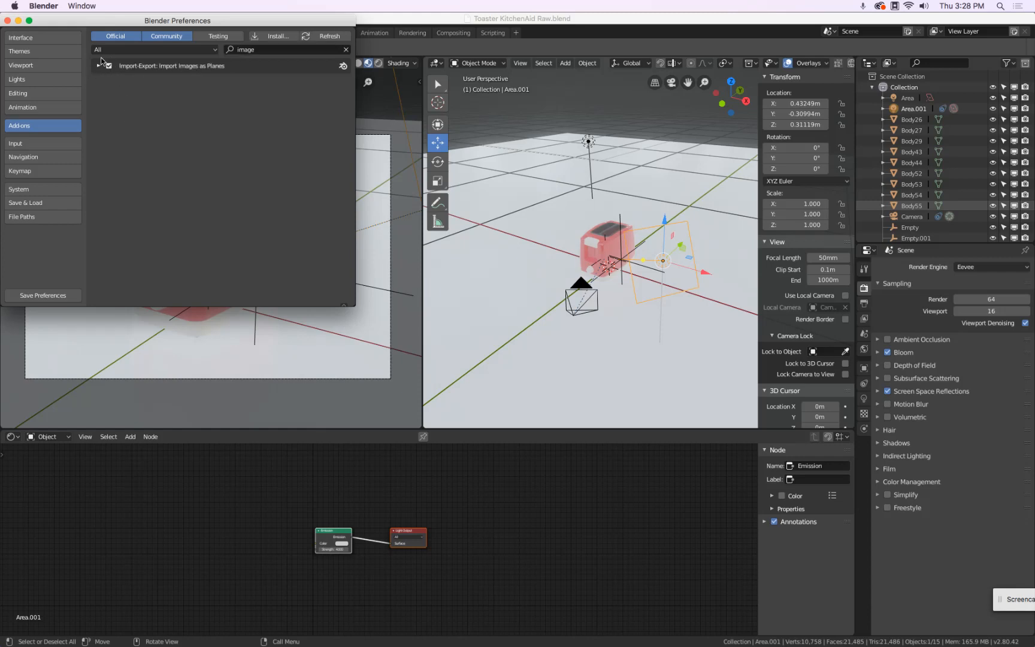
pyautogui.click(8, 20)
pyautogui.click(26, 32)
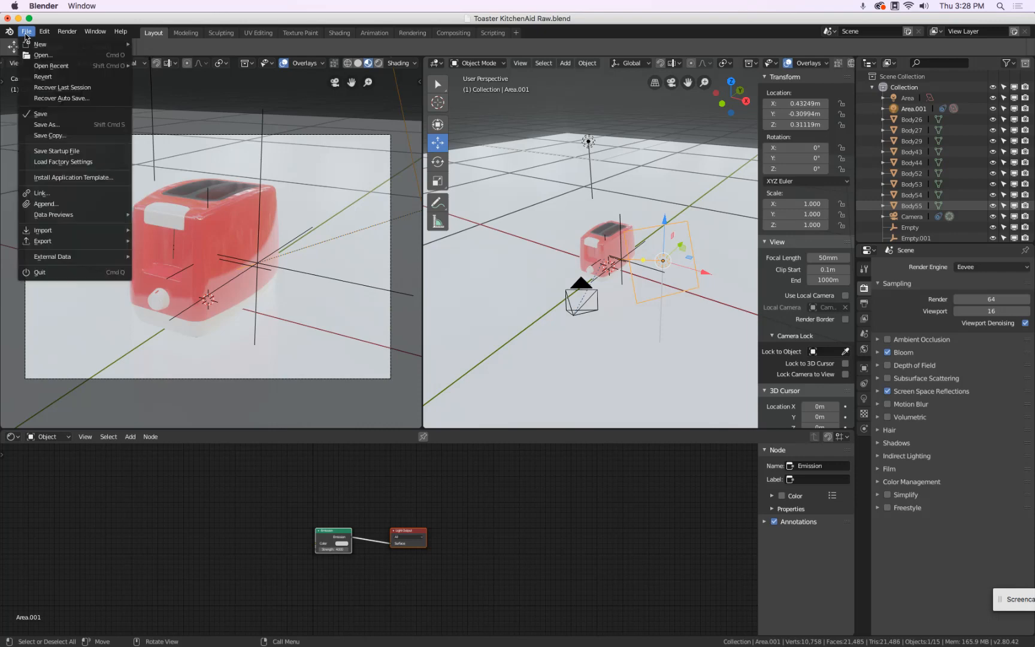
pyautogui.moveTo(53, 234)
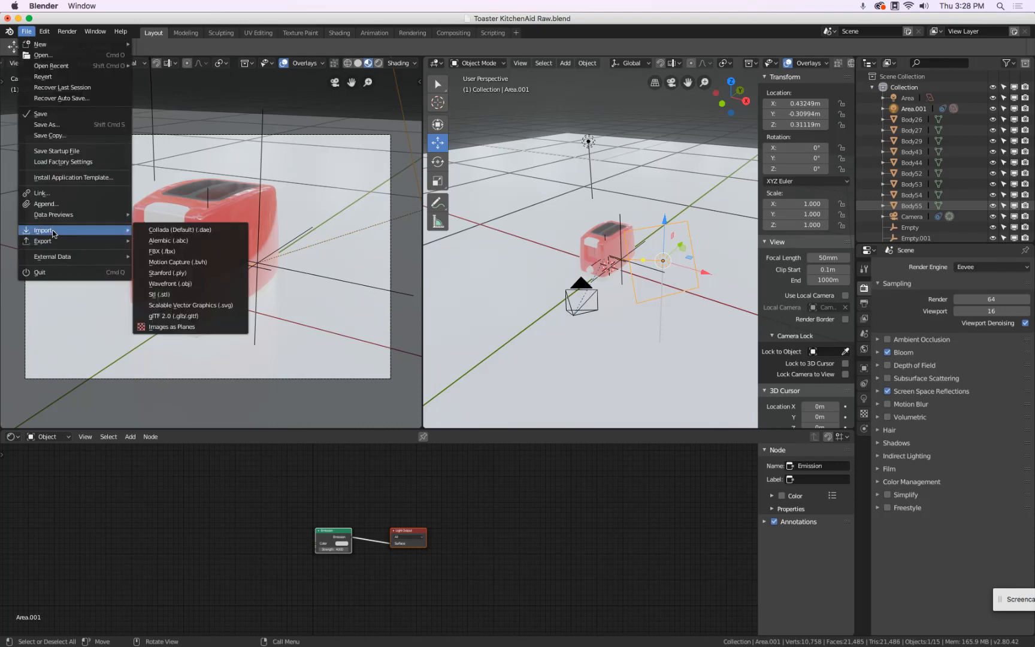
pyautogui.click(520, 280)
# - Switch to the desktop in Finder and examine the image files in the Toaster folder's Texture subfolder
pyautogui.press('super+Tab')
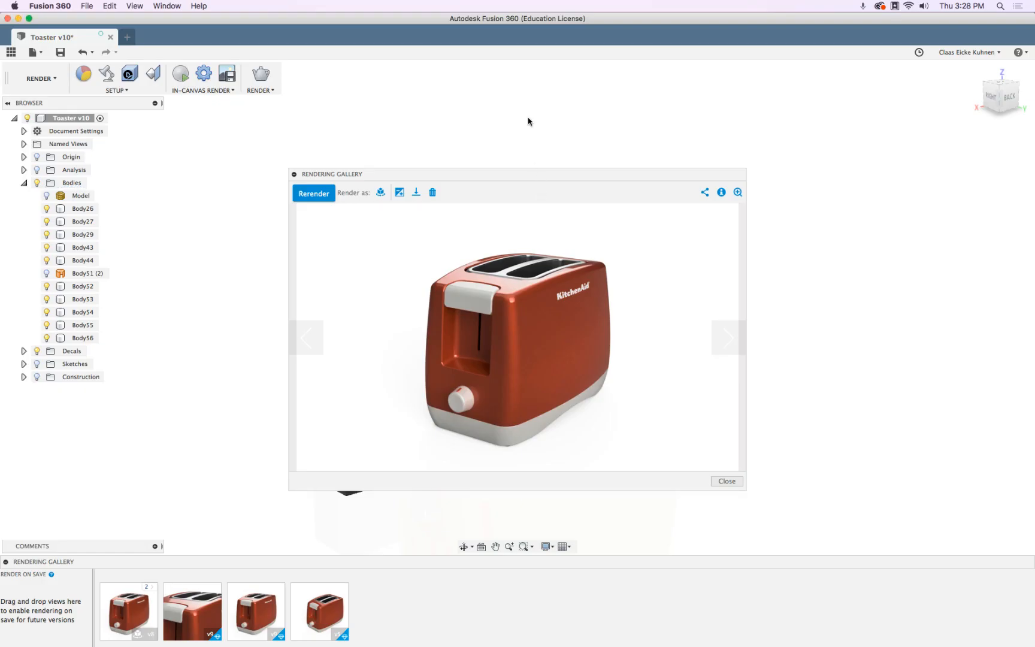
pyautogui.press('super+h')
pyautogui.click(529, 186)
pyautogui.click(365, 226)
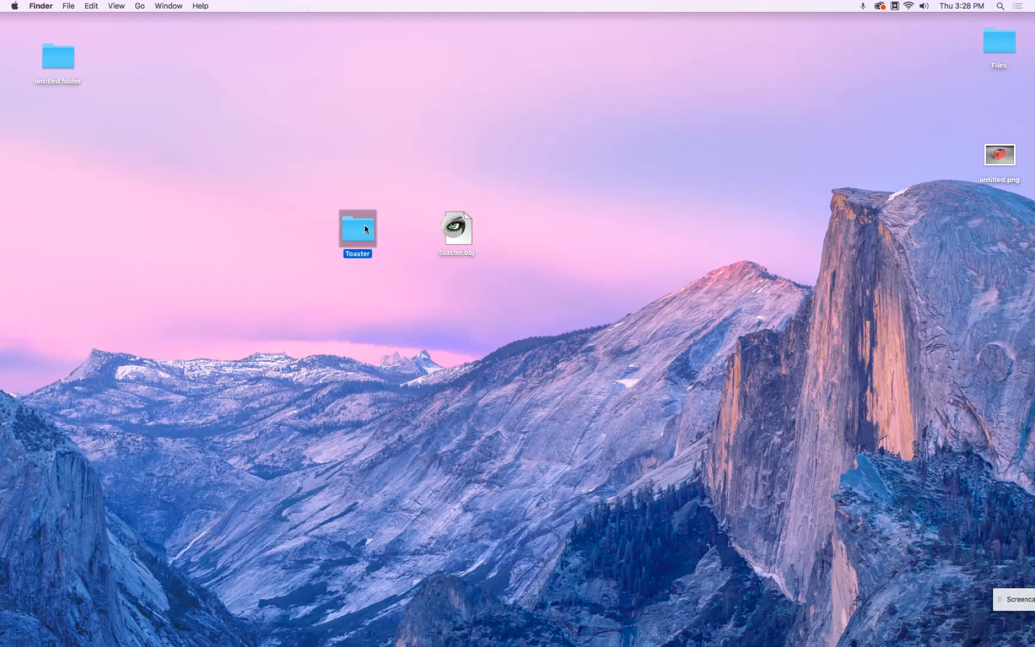
pyautogui.doubleClick(365, 229)
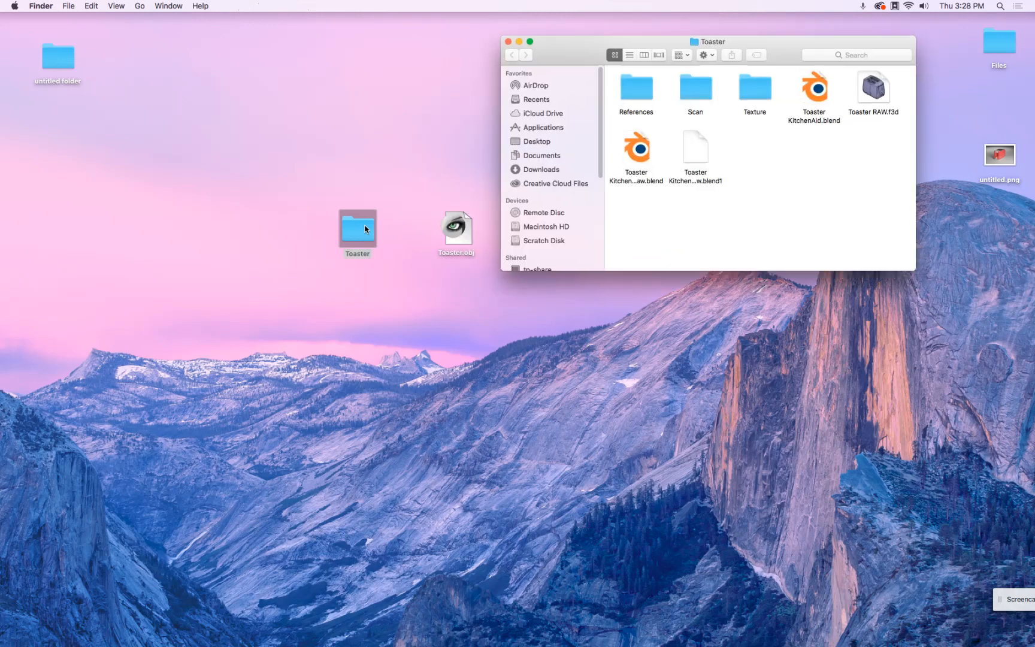
pyautogui.click(640, 143)
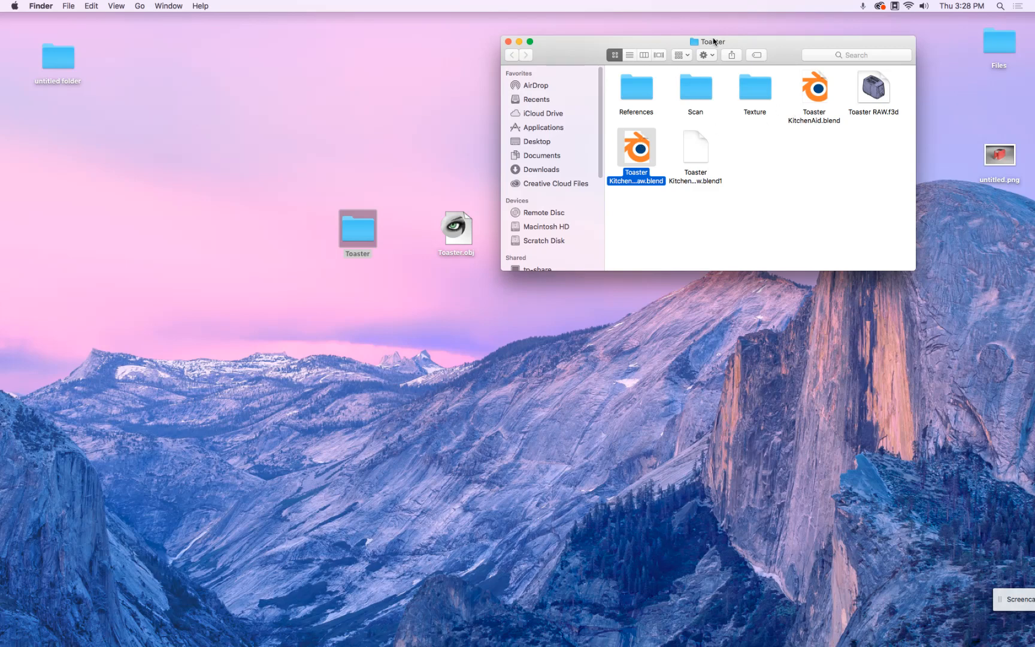
pyautogui.doubleClick(755, 89)
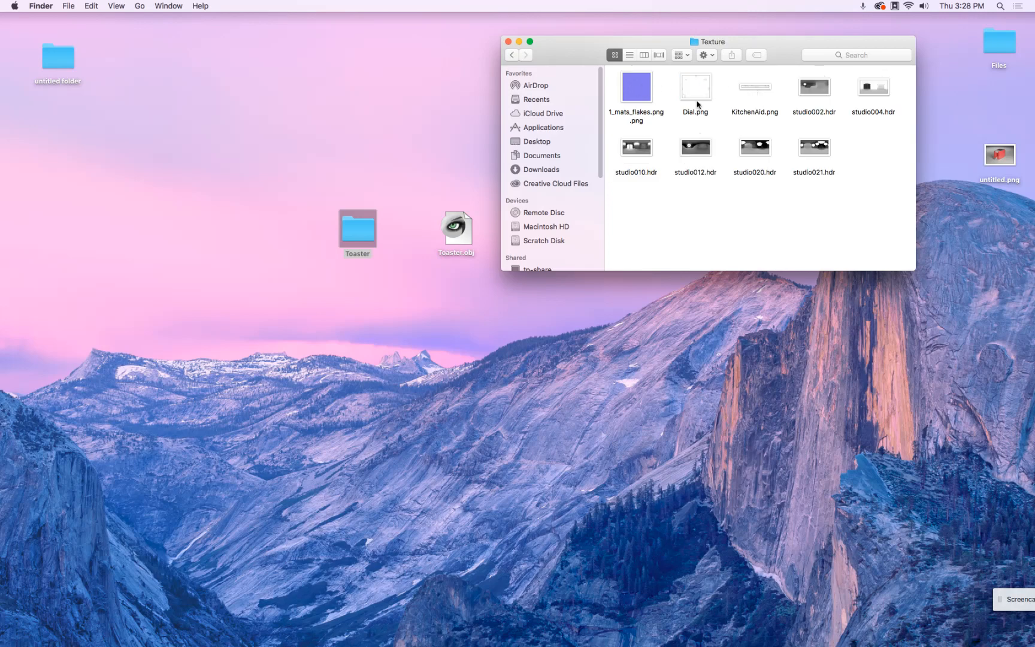
pyautogui.click(512, 55)
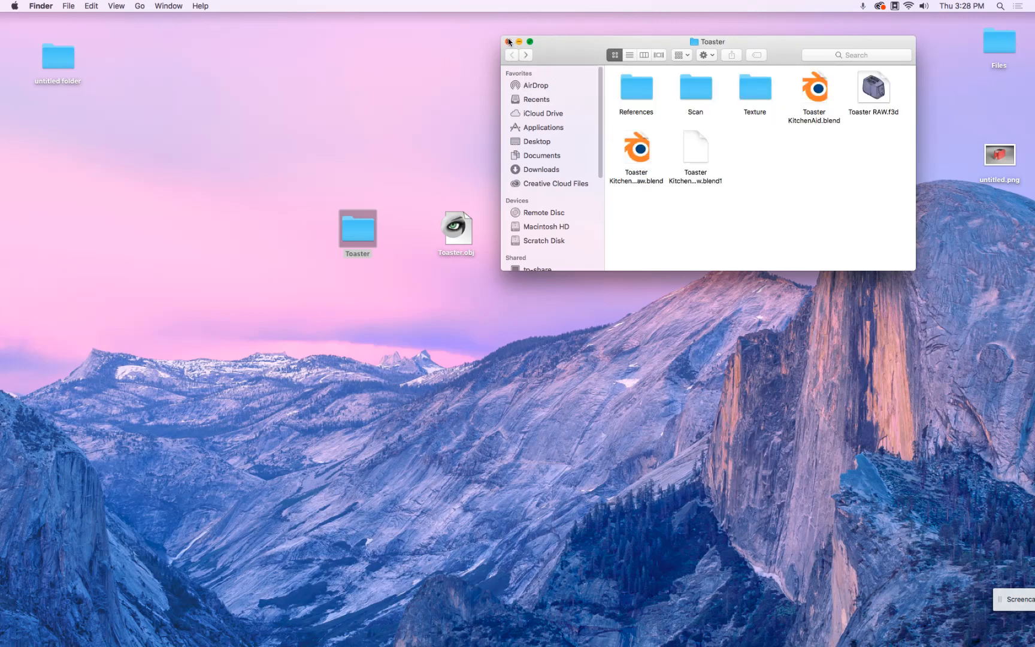
pyautogui.click(508, 42)
pyautogui.moveTo(247, 644)
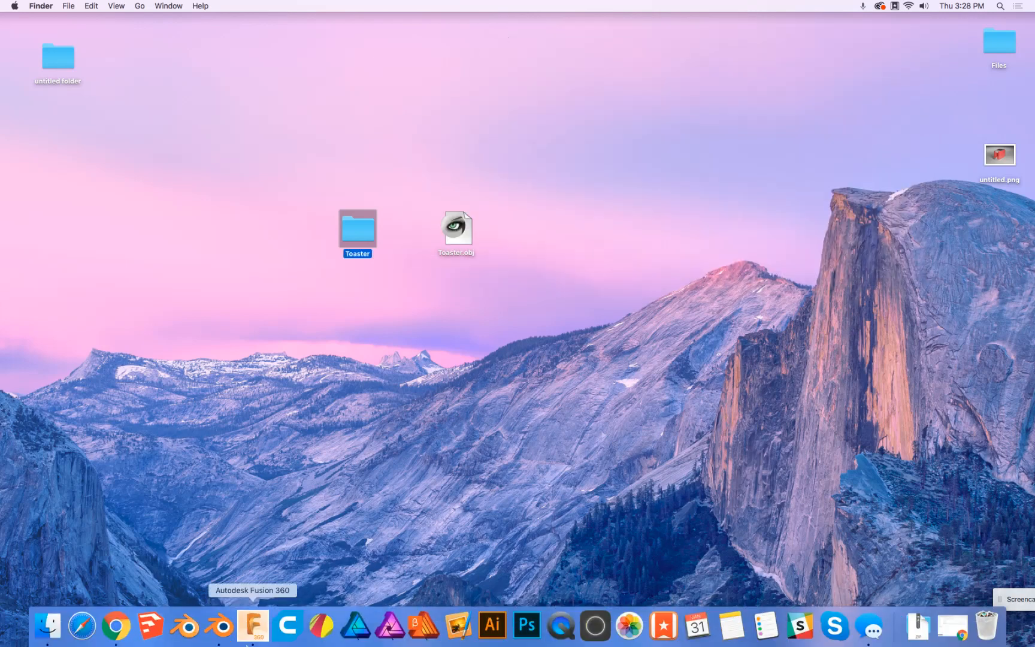
pyautogui.moveTo(361, 230)
pyautogui.mouseDown()
pyautogui.moveTo(576, 214)
pyautogui.moveTo(371, 227)
pyautogui.mouseUp()
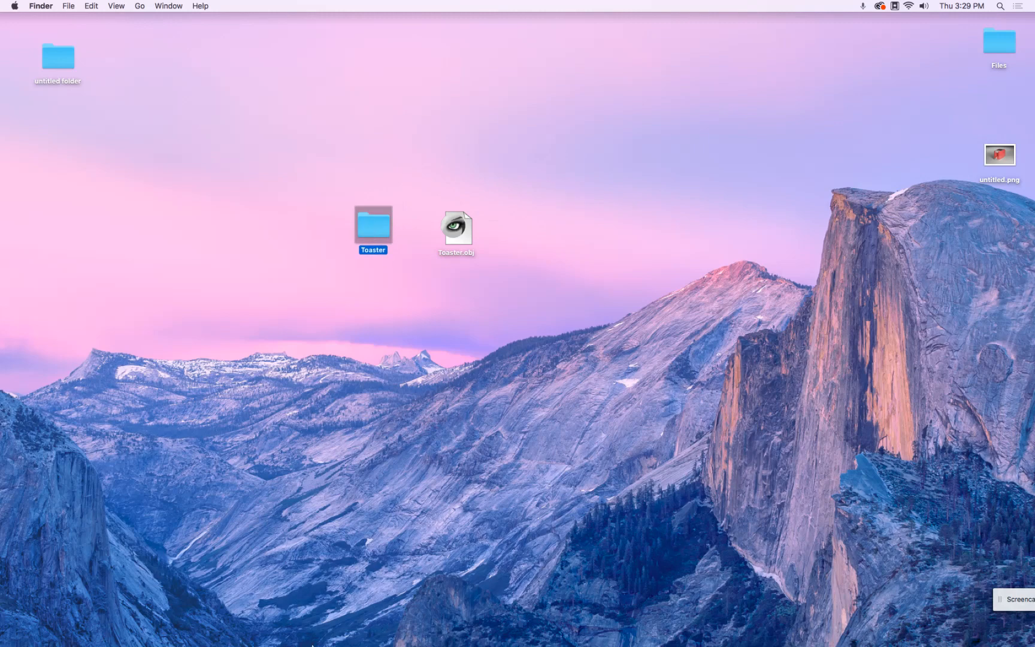
# - Switch back to Blender and import KitchenAid.png from the Texture folder as an image plane with the default import settings
pyautogui.moveTo(321, 645)
pyautogui.click(222, 626)
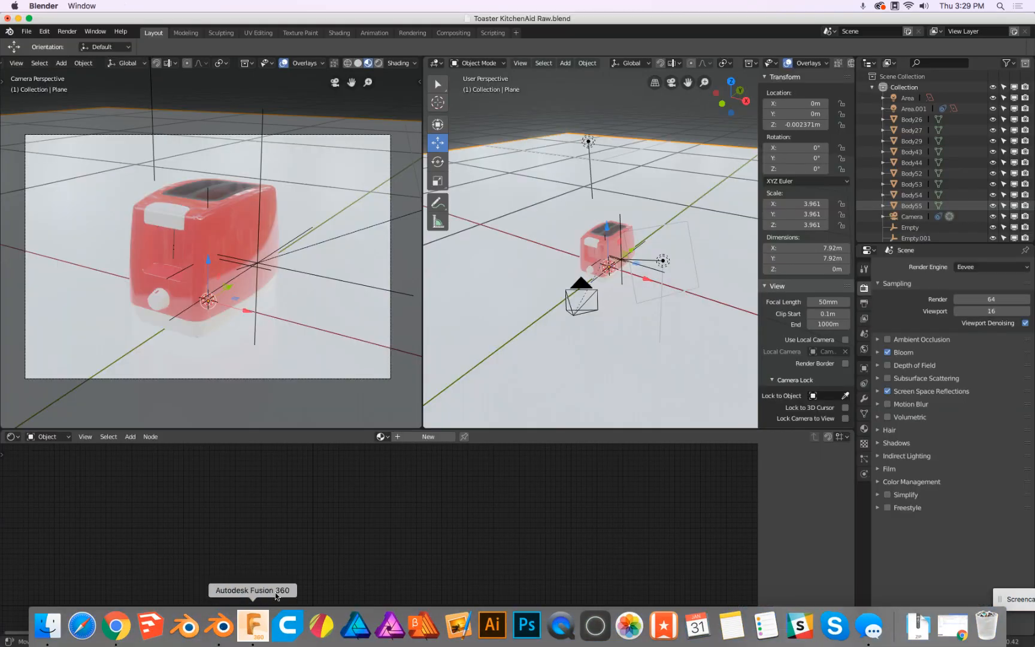
pyautogui.click(27, 33)
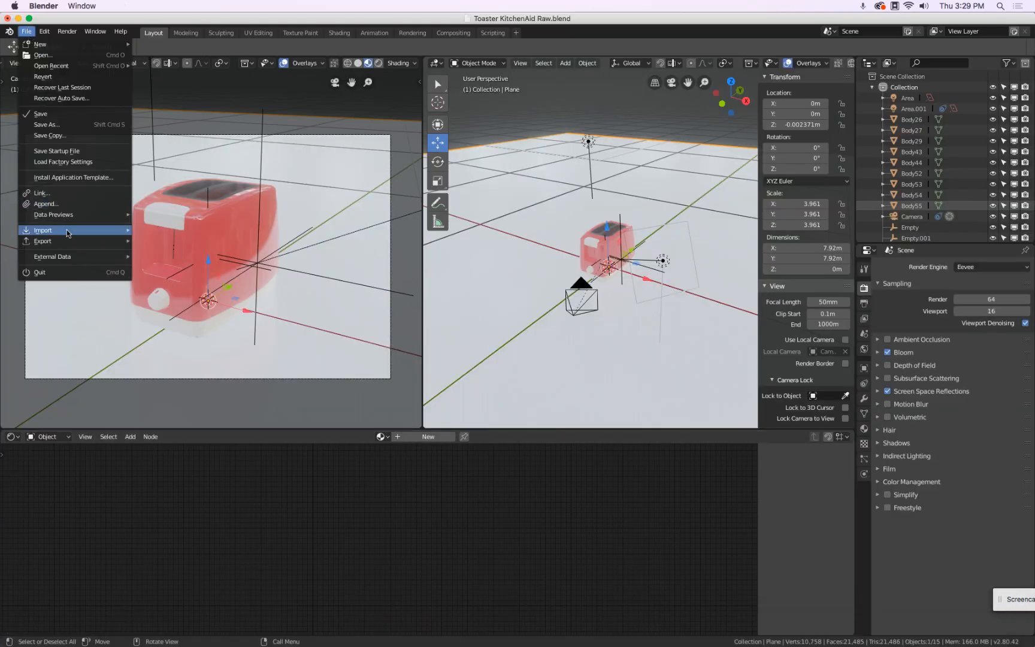
pyautogui.moveTo(68, 231)
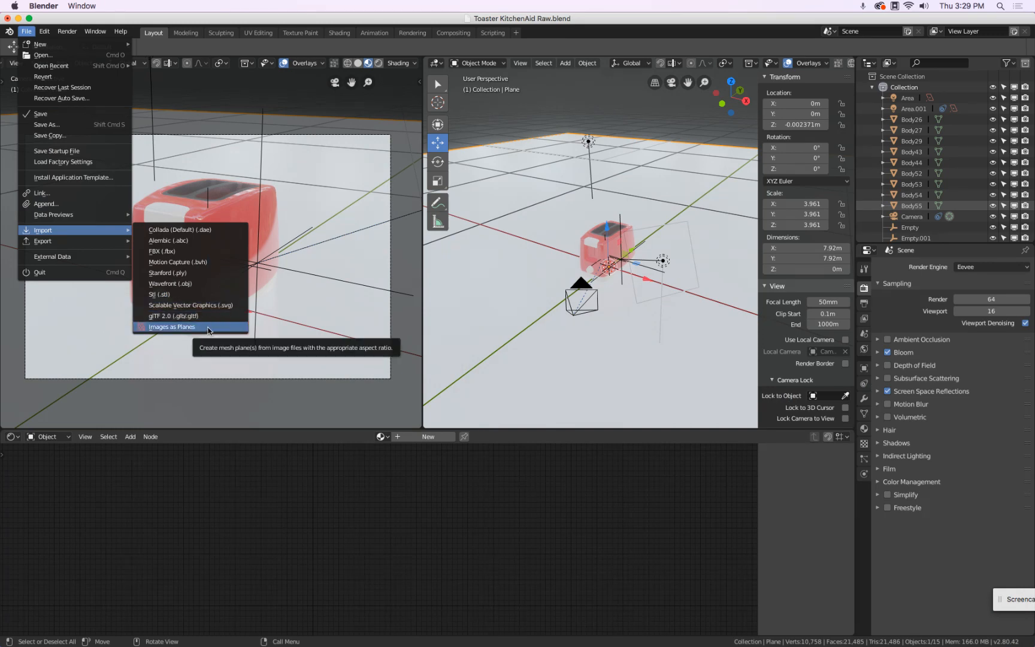
pyautogui.click(208, 327)
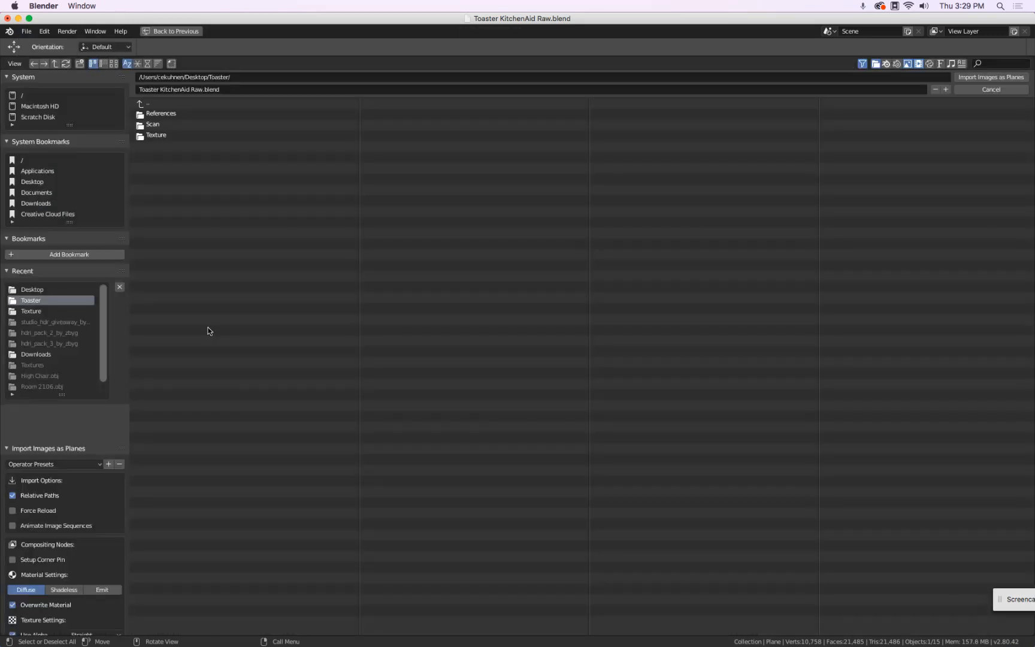
pyautogui.click(157, 136)
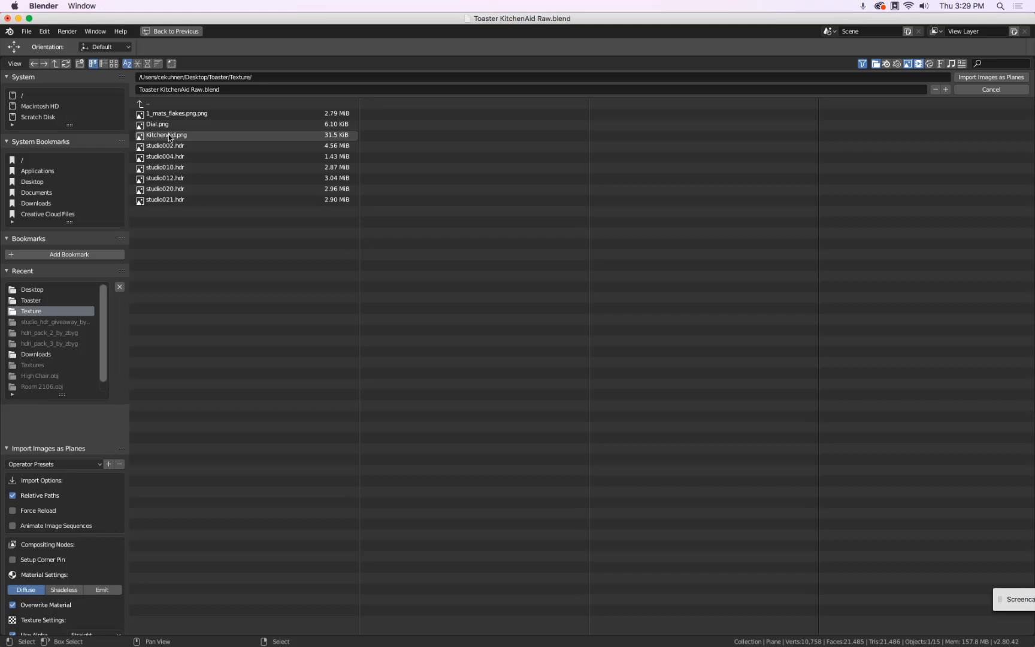
pyautogui.click(183, 137)
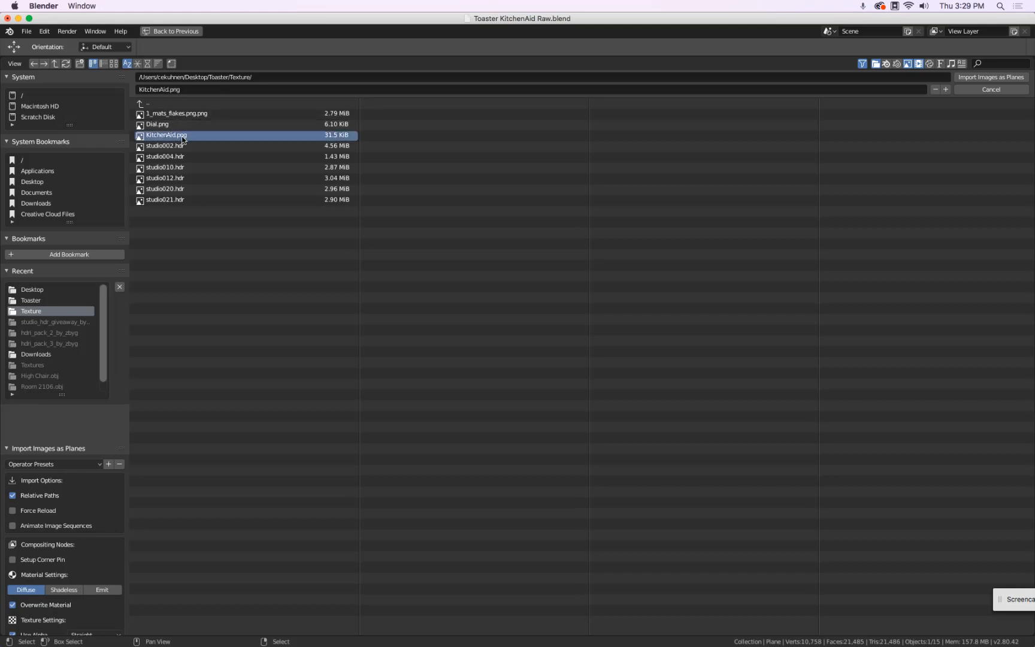
pyautogui.scroll(-10, 74, 493)
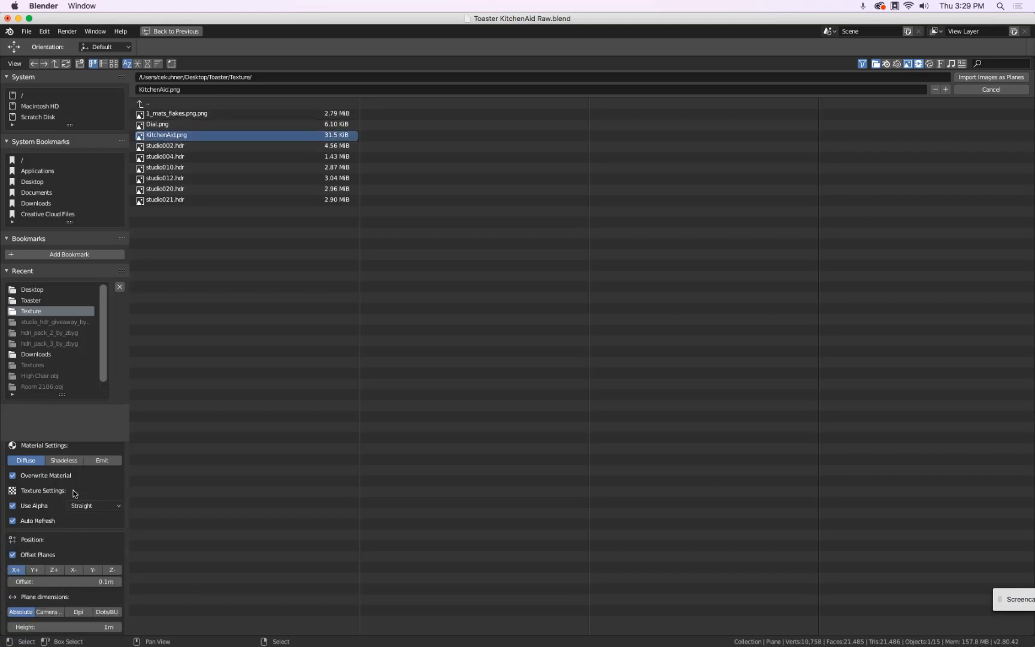
pyautogui.scroll(8, 75, 493)
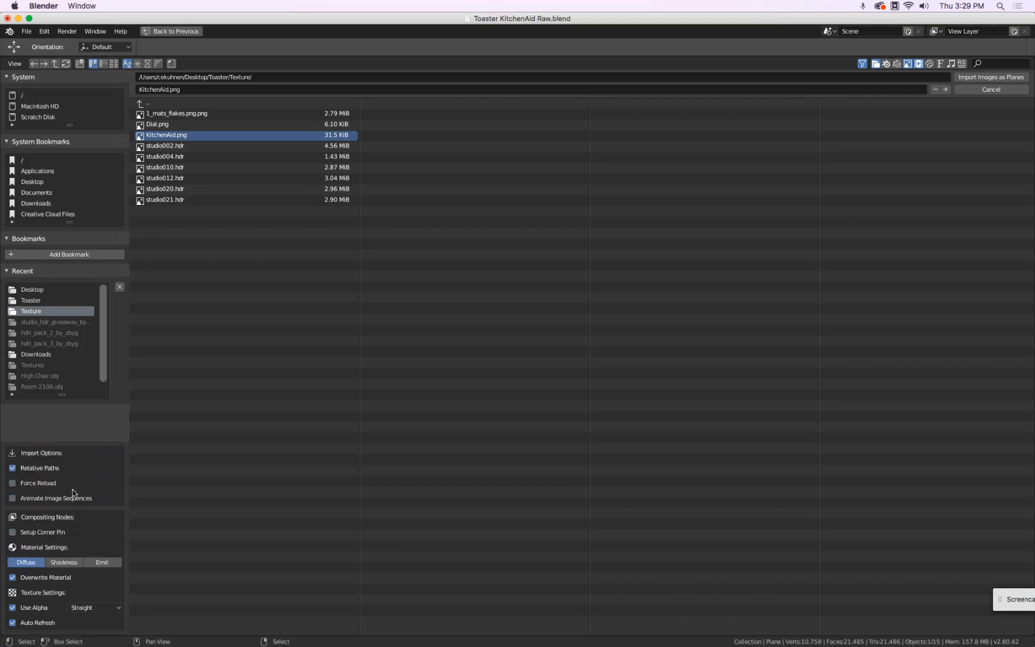
pyautogui.scroll(2, 73, 490)
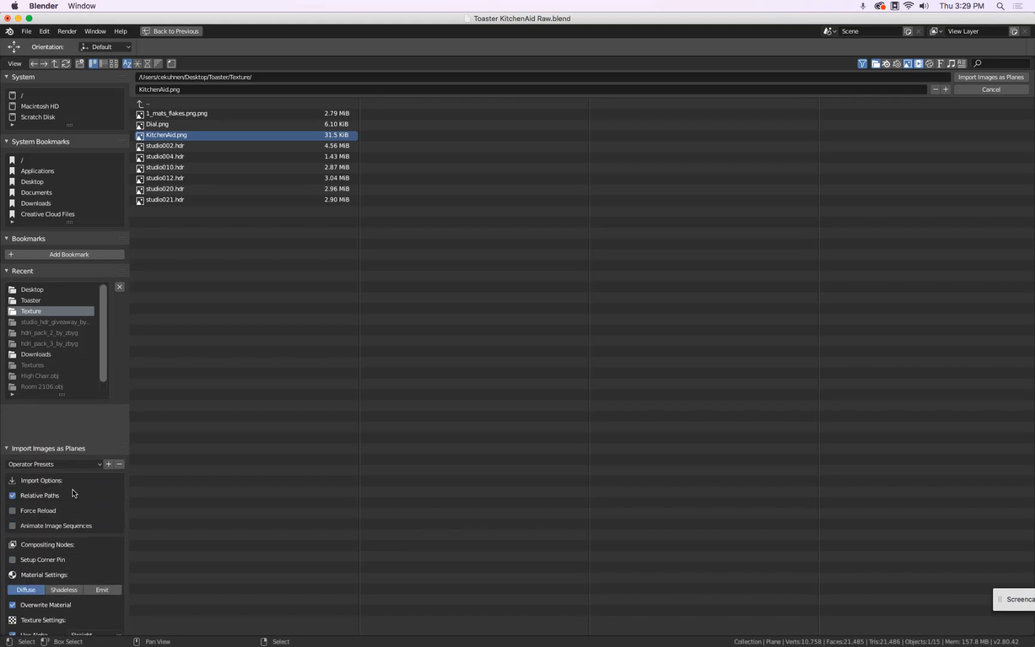
pyautogui.click(978, 78)
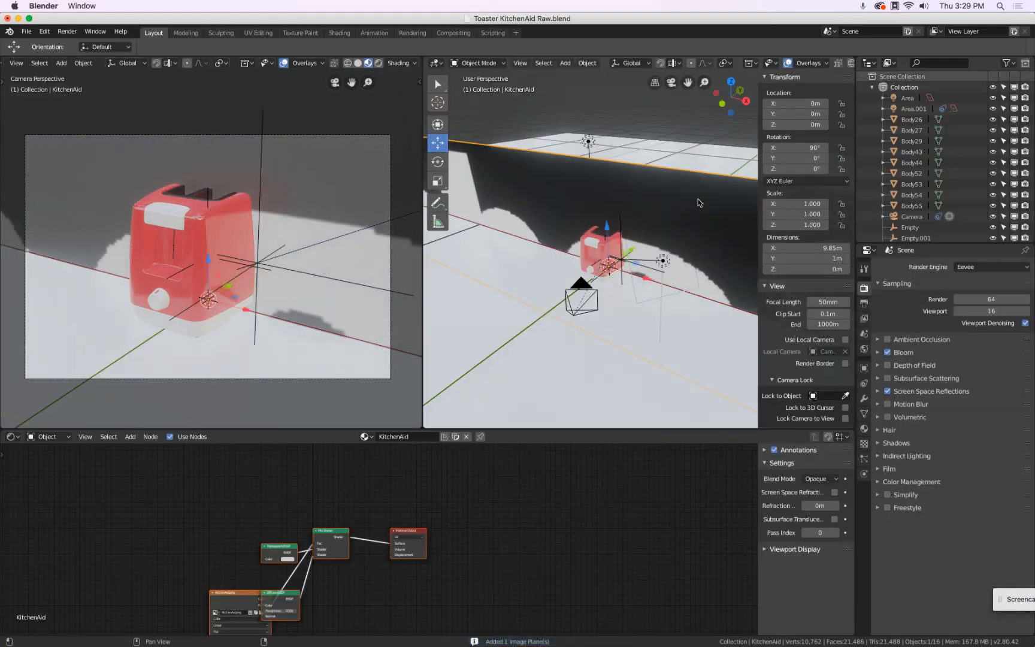
# - Scale the KitchenAid logo plane down uniformly to about 0.036, roughly 0.36 m wide
pyautogui.scroll(-9, 607, 246)
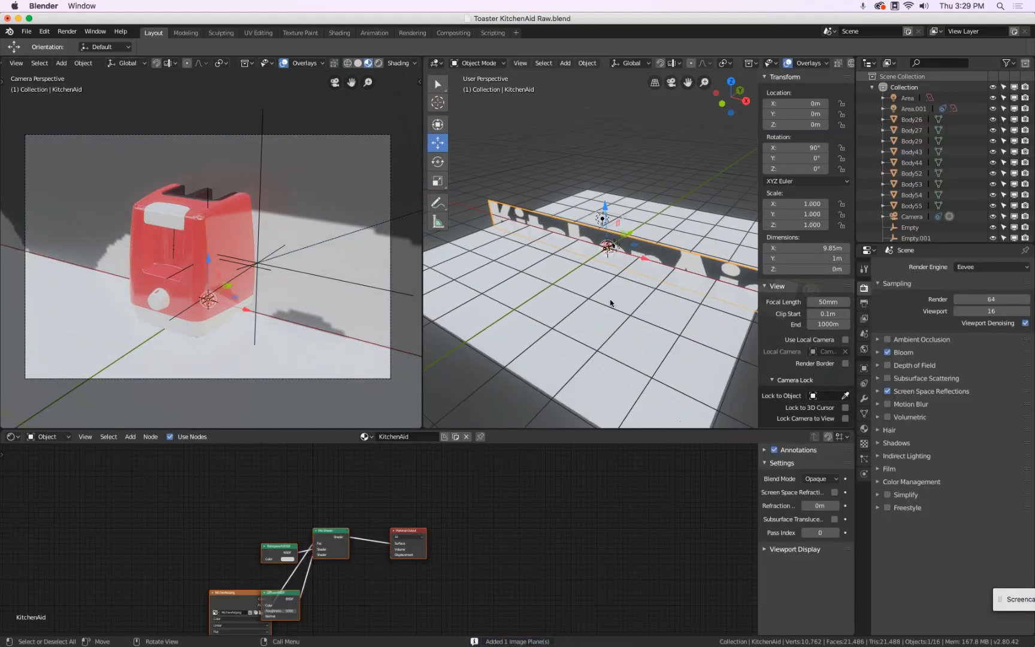
pyautogui.scroll(2, 609, 303)
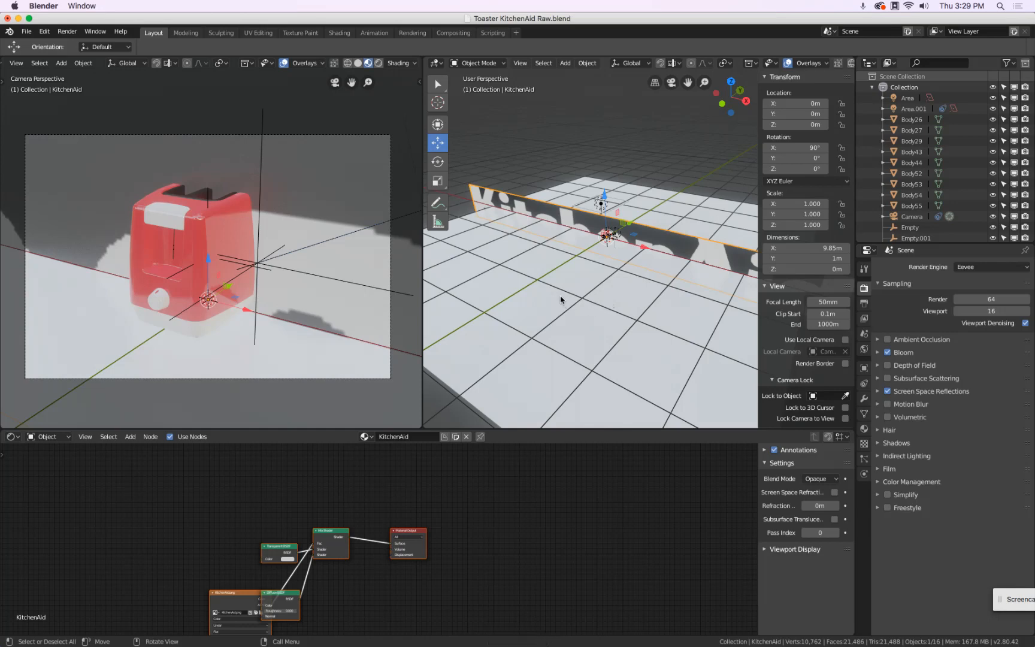
pyautogui.press('s')
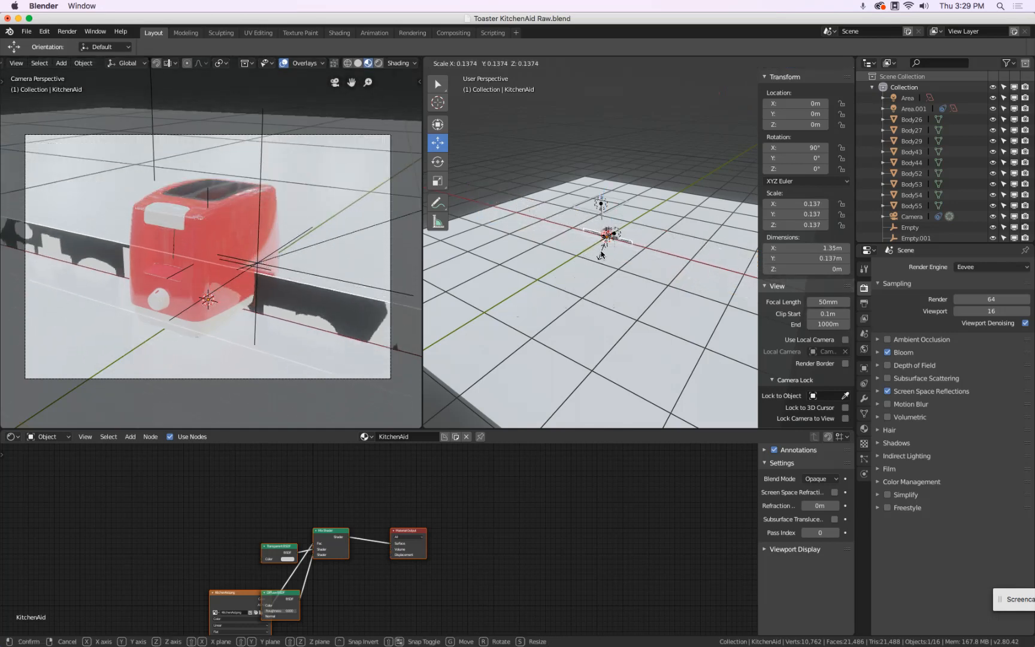
pyautogui.click(603, 254)
pyautogui.scroll(2, 604, 254)
pyautogui.press('s')
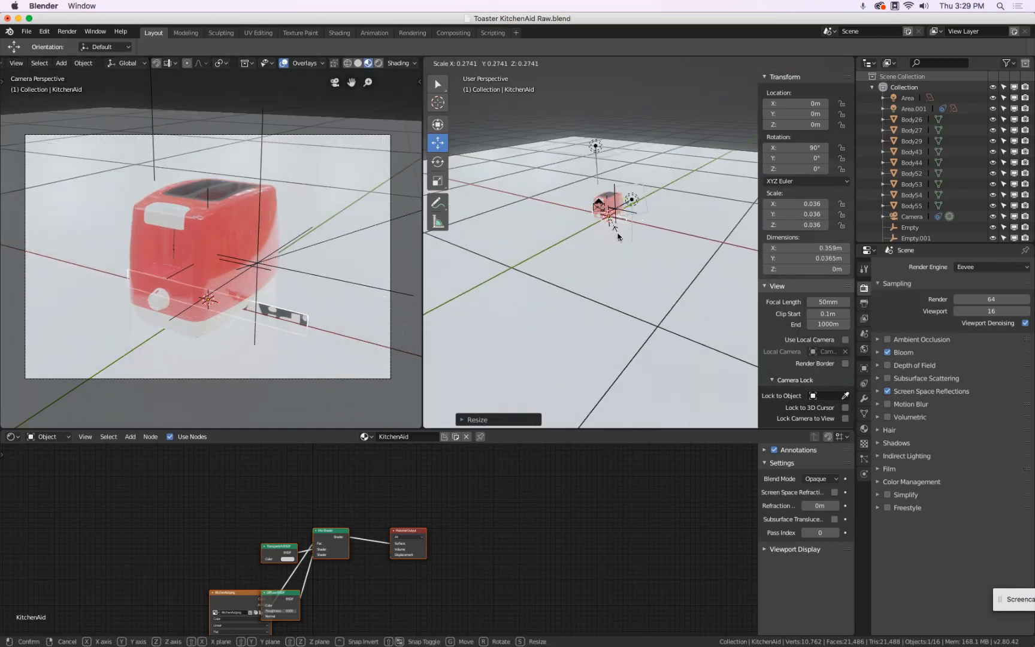
pyautogui.click(609, 205)
# - Raise the KitchenAid logo plane along Z to about 0.42 m above the toaster and shrink it to a scale of about 0.021
pyautogui.scroll(1, 610, 205)
pyautogui.press('g')
pyautogui.press('z')
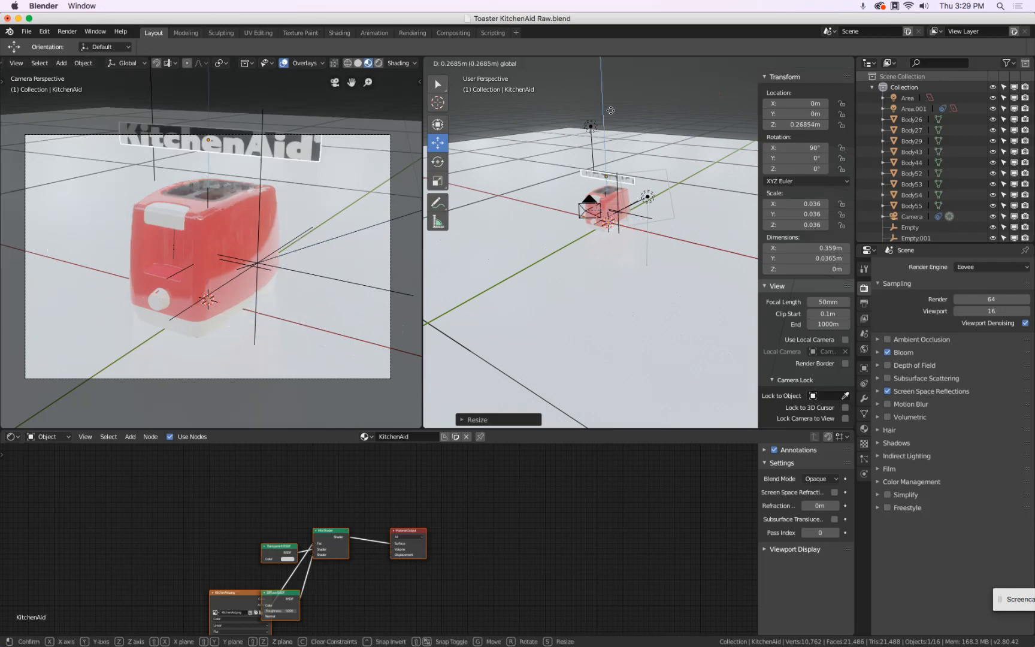
pyautogui.click(614, 103)
pyautogui.scroll(3, 615, 139)
pyautogui.press('s')
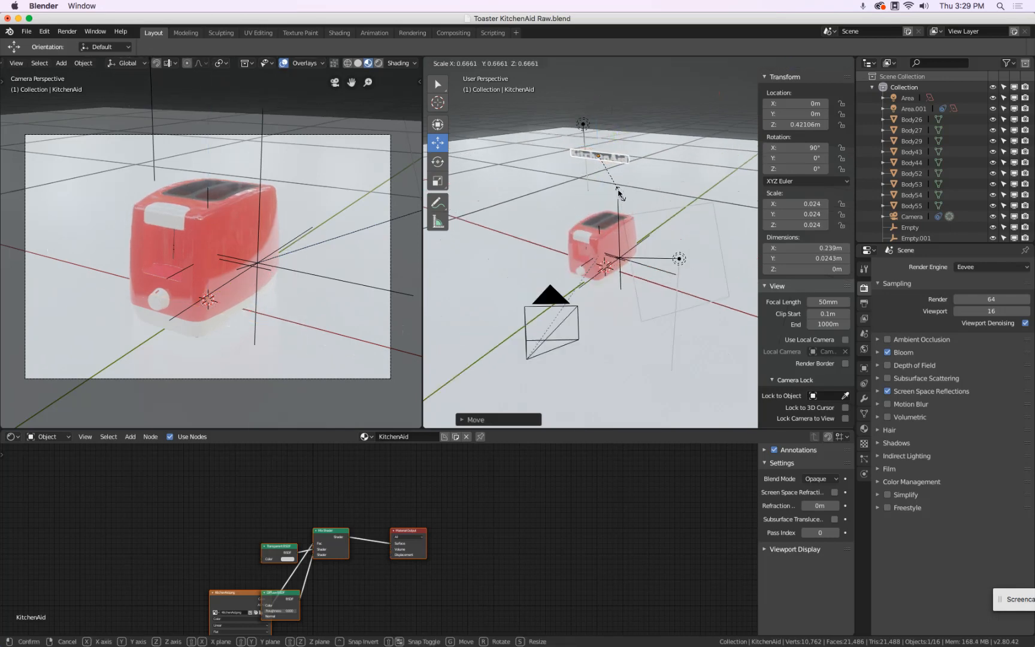
pyautogui.click(616, 192)
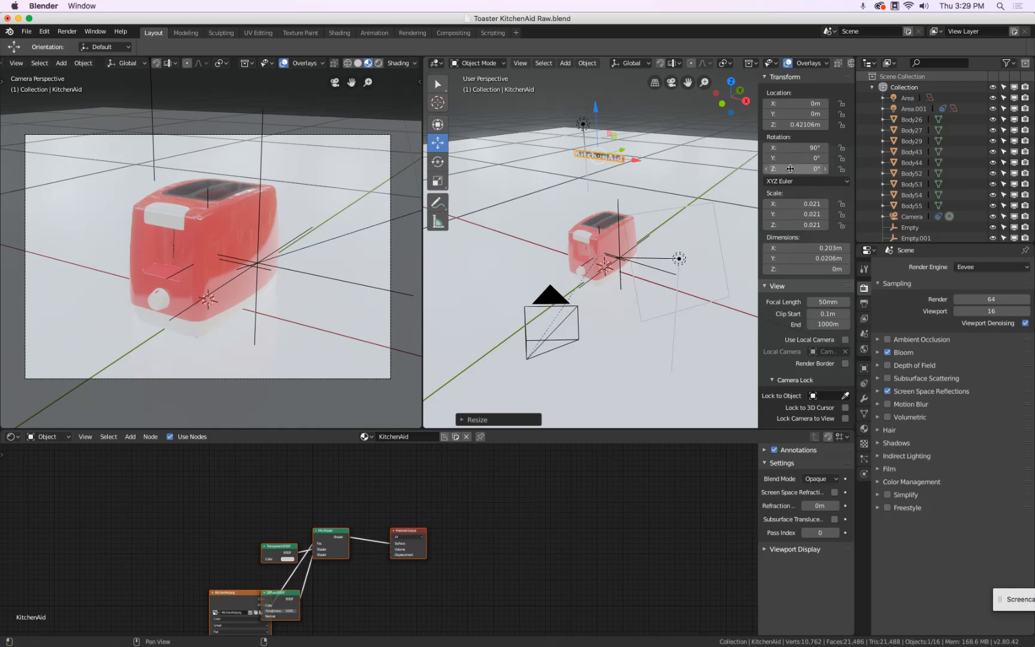
# - Try rotating the logo plane to about 61.2° around Z and undo the rotation
pyautogui.moveTo(790, 168); pyautogui.dragTo(657, 140)
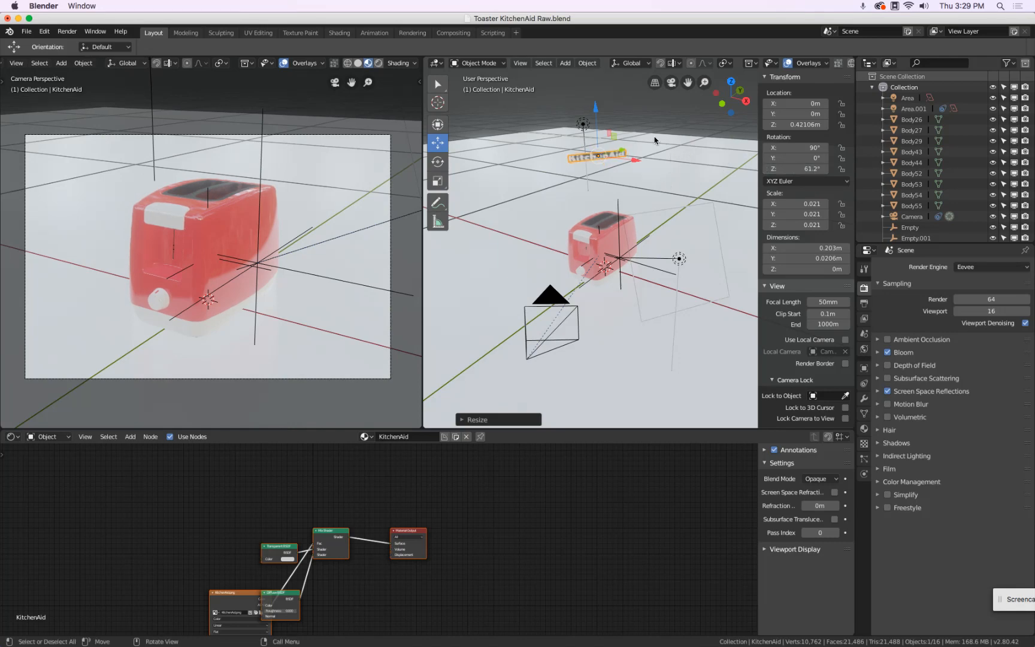
pyautogui.hotkey('ctrl', 'z')
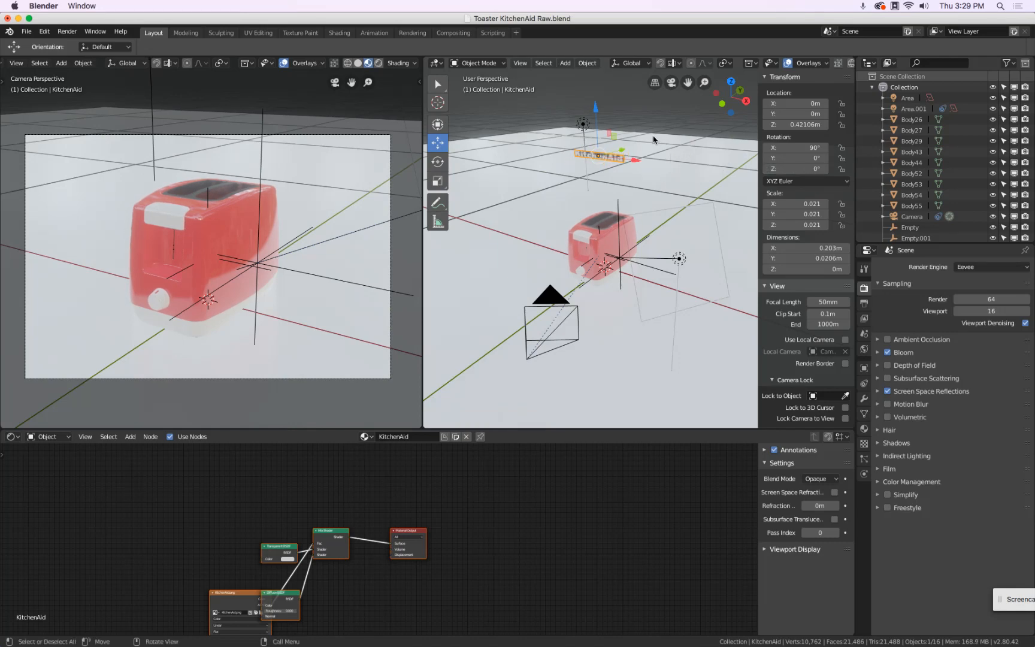
# - Rotate the KitchenAid logo plane 90° around the global Z axis
pyautogui.press('r')
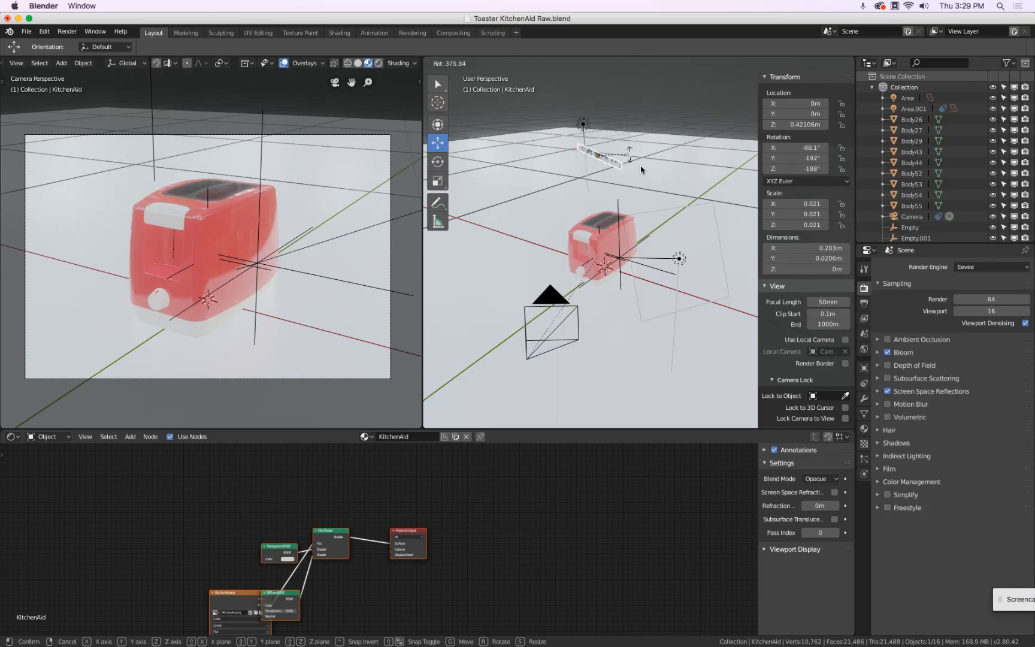
pyautogui.press('z')
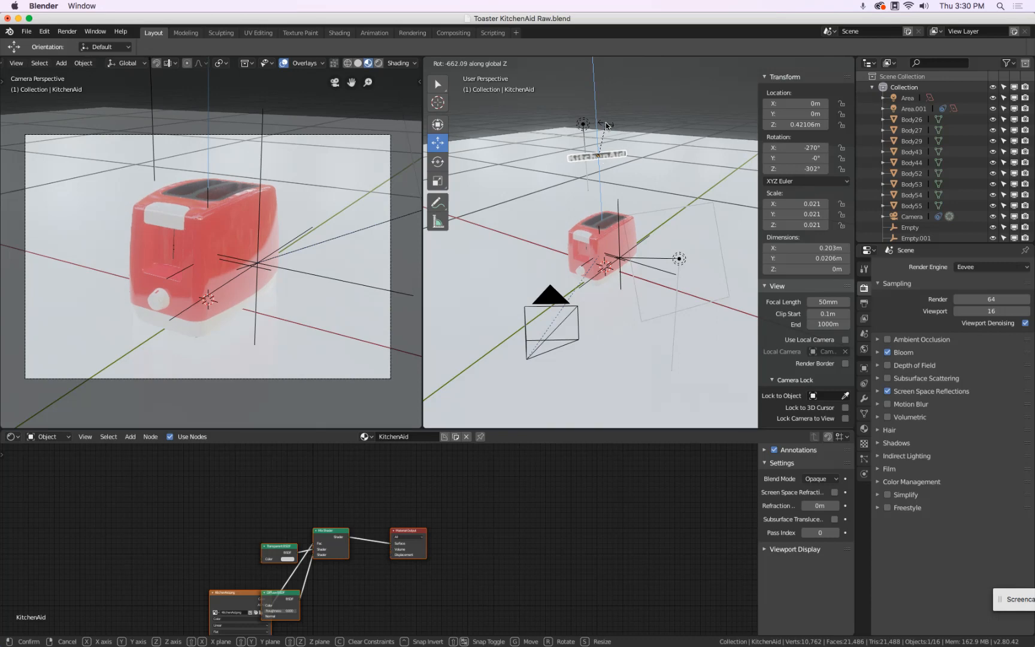
pyautogui.write('90')
pyautogui.press('-')
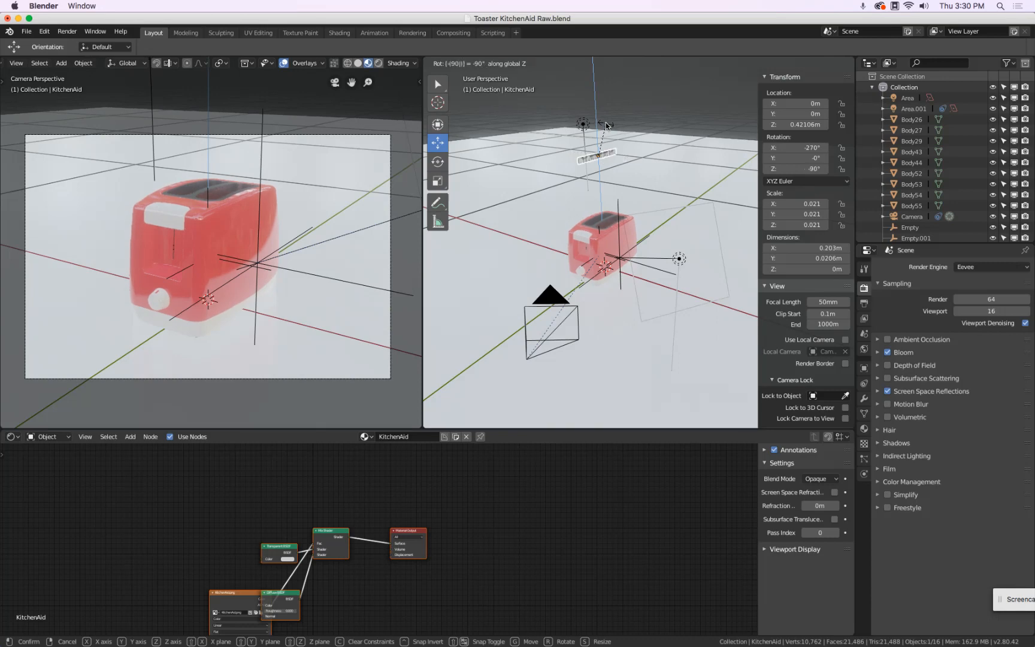
pyautogui.press('-')
pyautogui.press('Return')
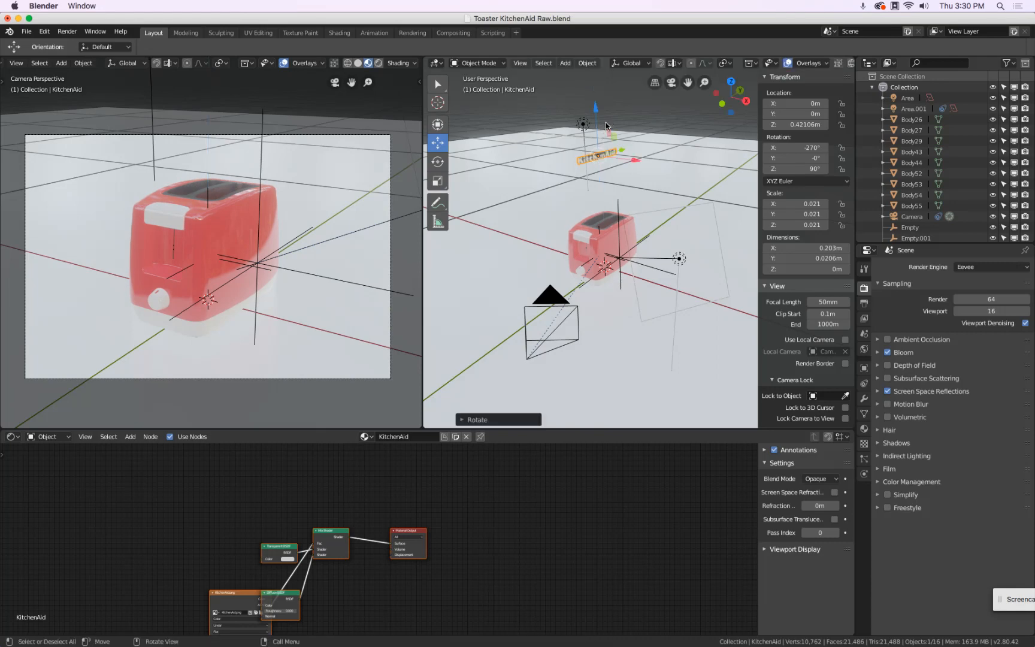
# - Move the logo plane beside the toaster's long side at about X 0.103 m, Z 0.158 m, and scale it down to about 0.010
pyautogui.moveTo(599, 117); pyautogui.dragTo(662, 241)
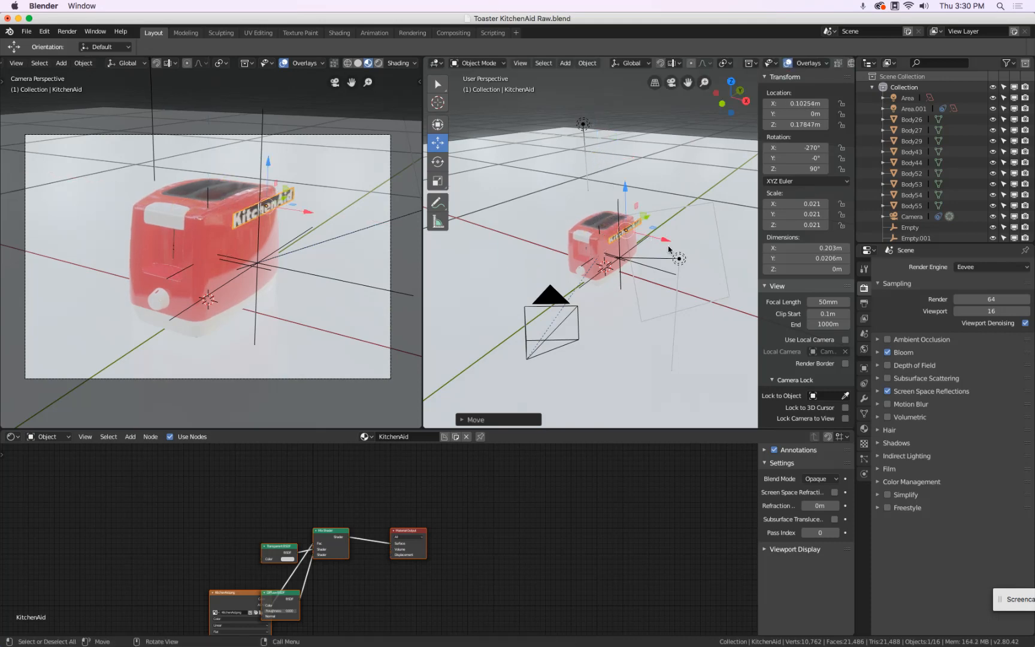
pyautogui.scroll(7, 636, 236)
pyautogui.scroll(-4, 635, 234)
pyautogui.moveTo(633, 232); pyautogui.dragTo(581, 221, button='middle')
pyautogui.scroll(2, 560, 182)
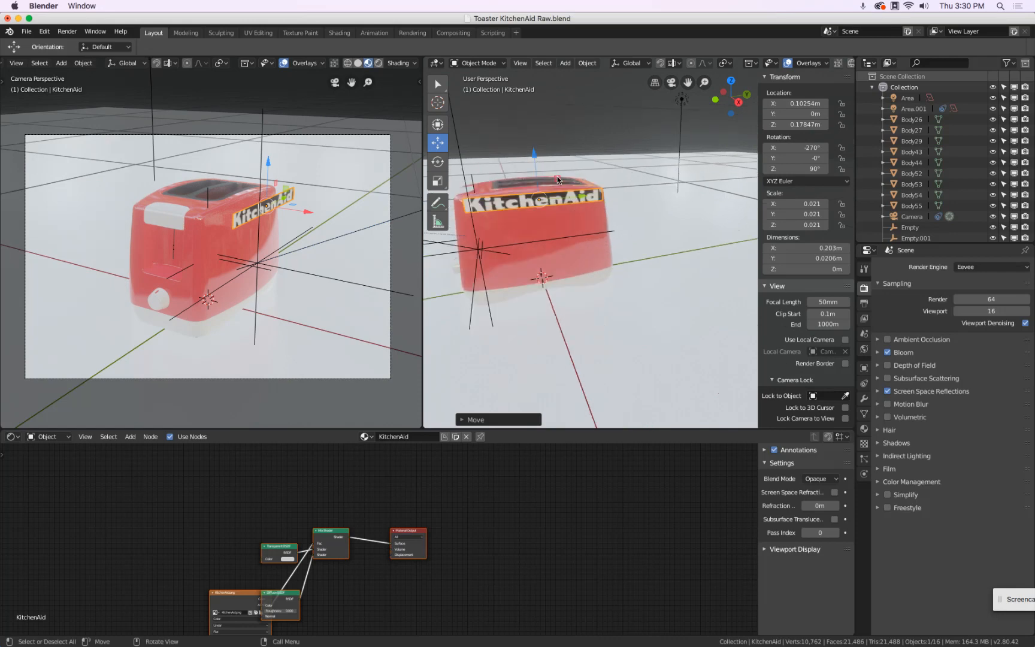
pyautogui.moveTo(533, 154); pyautogui.dragTo(538, 167)
pyautogui.press('s')
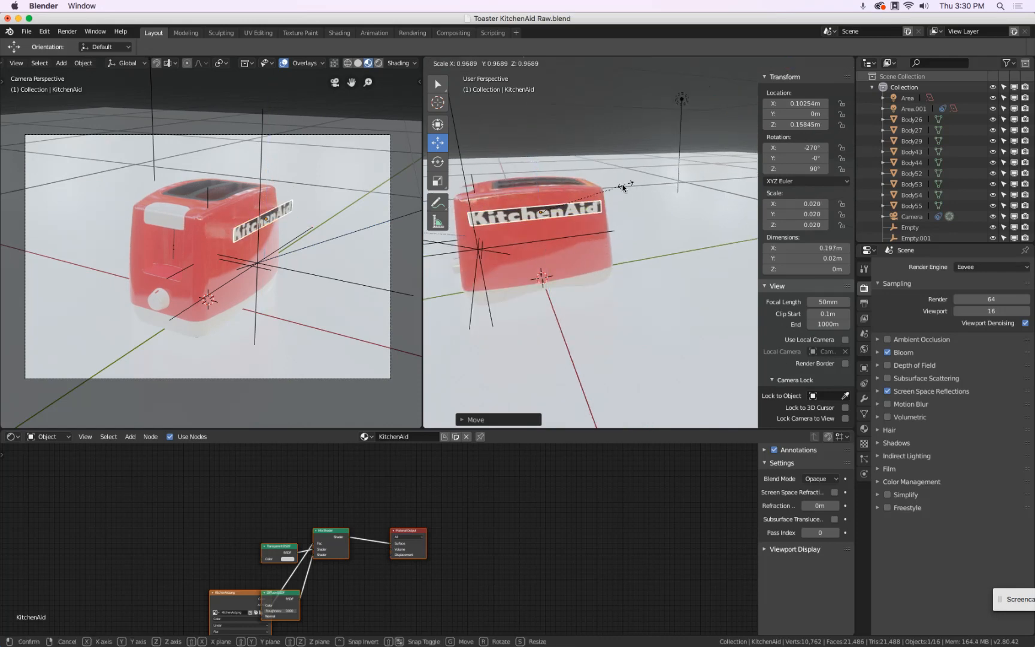
pyautogui.click(582, 193)
# - Move the logo plane along X against the toaster's side to about 0.087 m and raise it to about 0.174 m in Z
pyautogui.scroll(3, 563, 199)
pyautogui.moveTo(544, 204); pyautogui.dragTo(701, 207, button='middle')
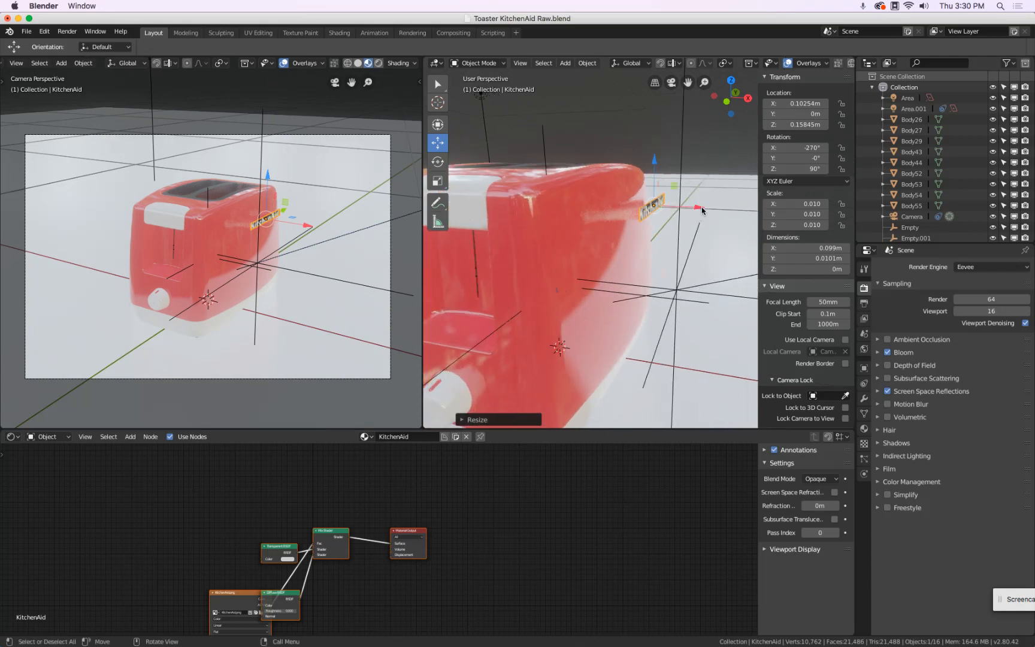
pyautogui.press('g')
pyautogui.press('x')
pyautogui.moveTo(678, 207); pyautogui.dragTo(679, 206)
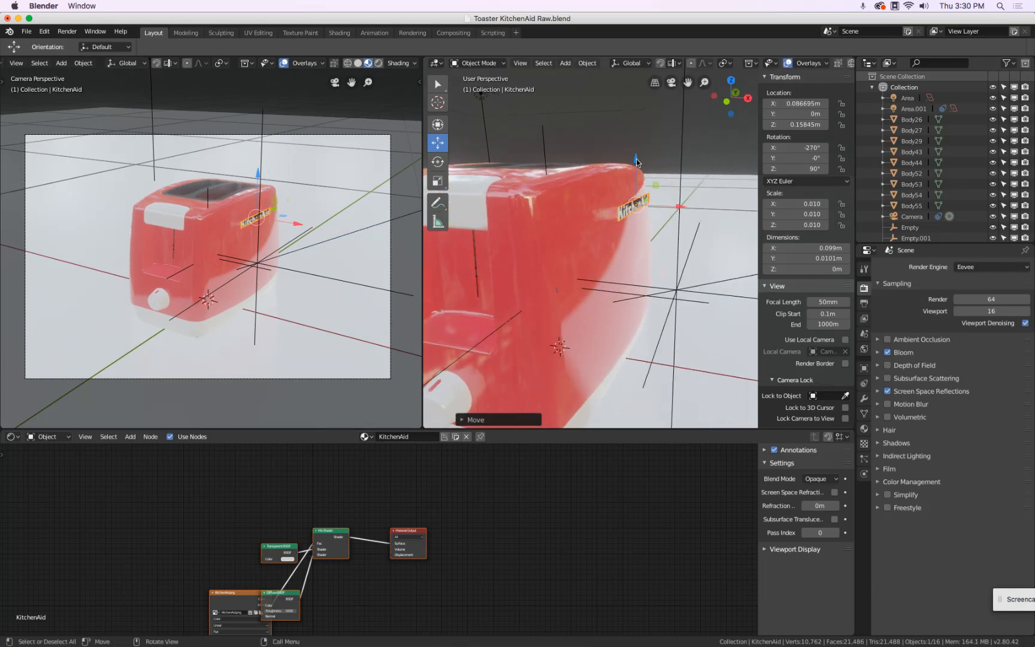
pyautogui.moveTo(636, 159); pyautogui.dragTo(637, 140)
pyautogui.moveTo(681, 163); pyautogui.dragTo(611, 189, button='middle')
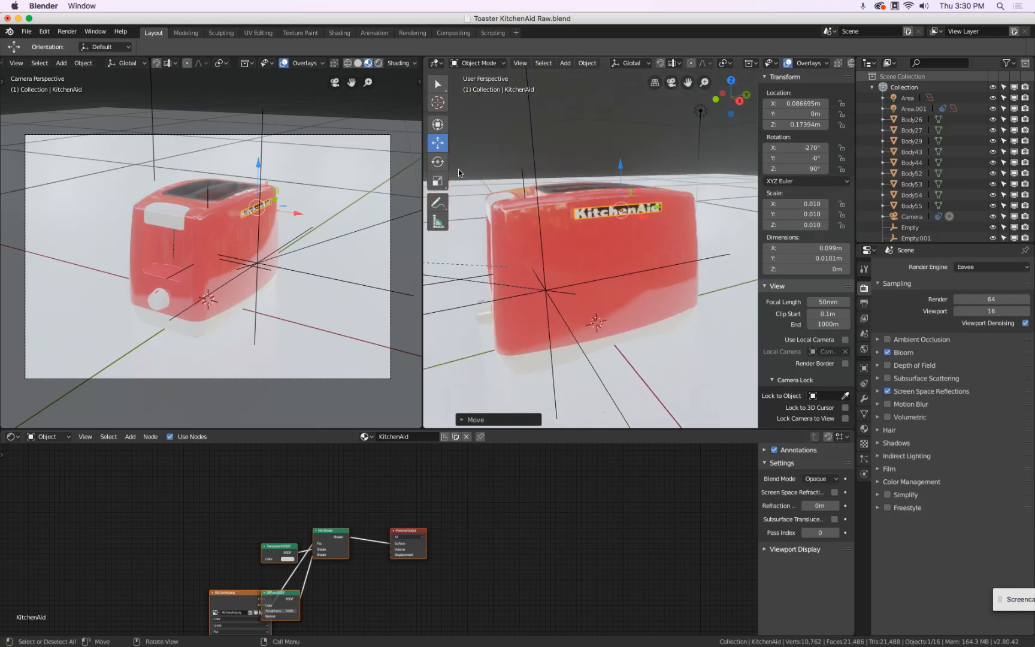
# - Switch the camera view to rendered shading and set the KitchenAid material's blend mode to Alpha Blend
pyautogui.click(378, 63)
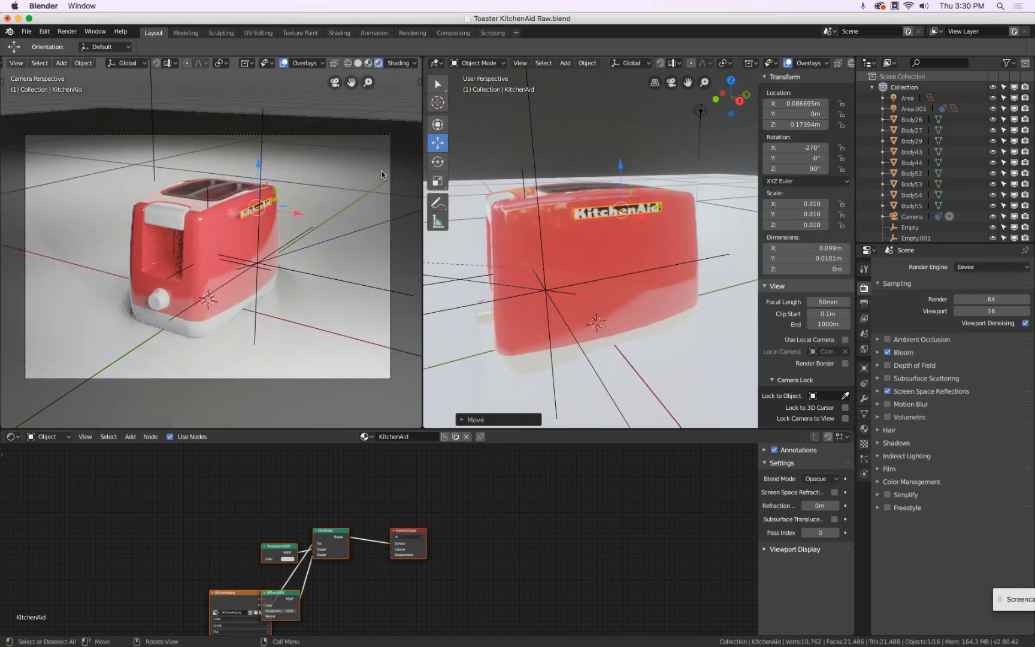
pyautogui.scroll(3, 295, 204)
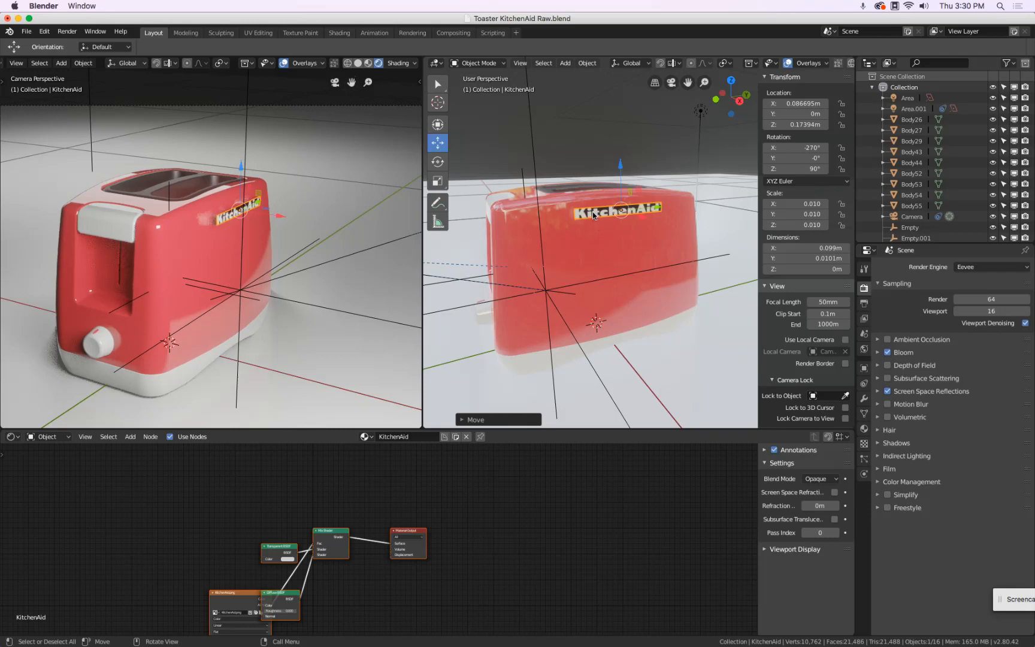
pyautogui.click(864, 430)
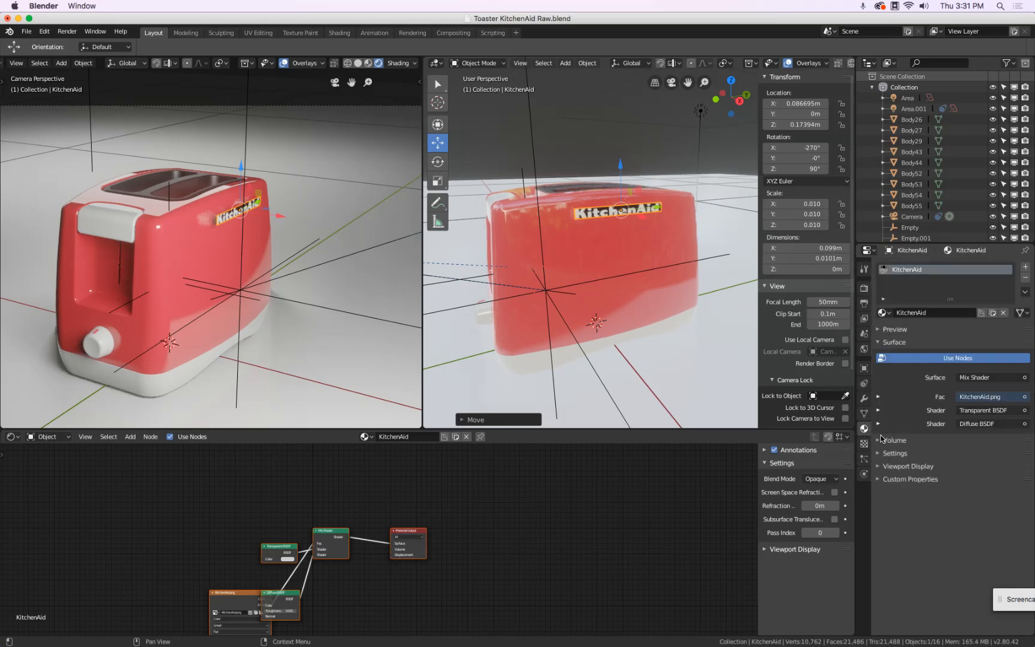
pyautogui.click(879, 467)
pyautogui.click(879, 455)
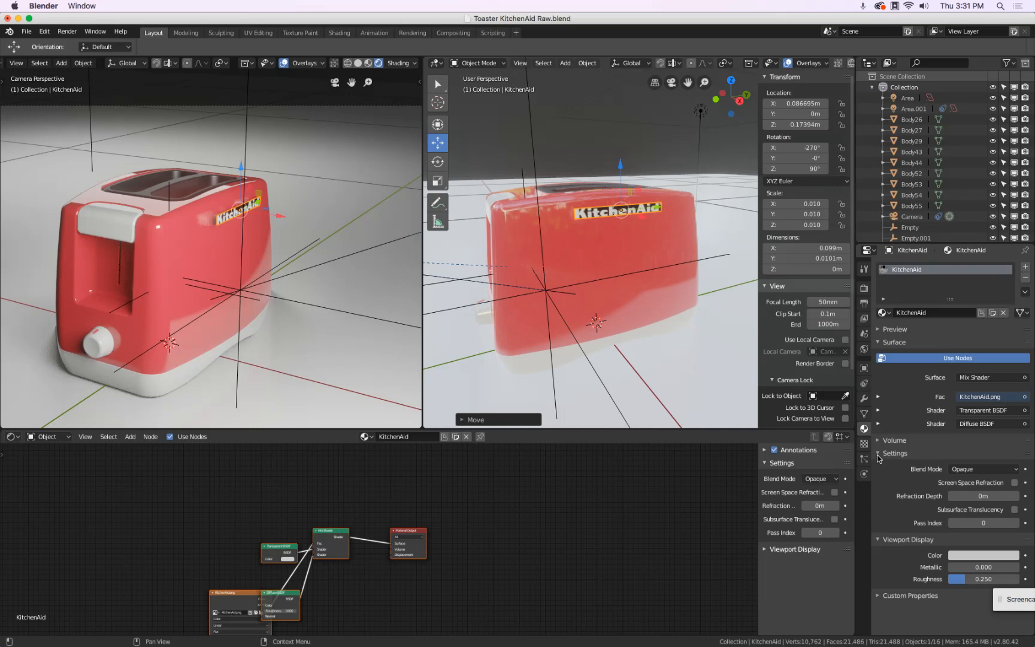
pyautogui.click(963, 471)
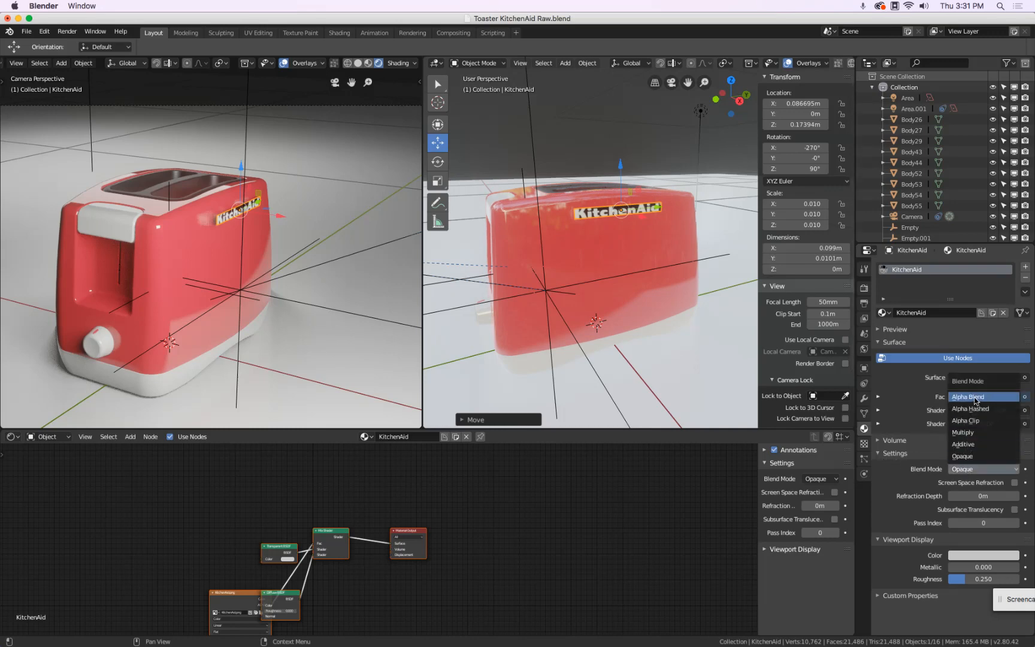
pyautogui.click(974, 400)
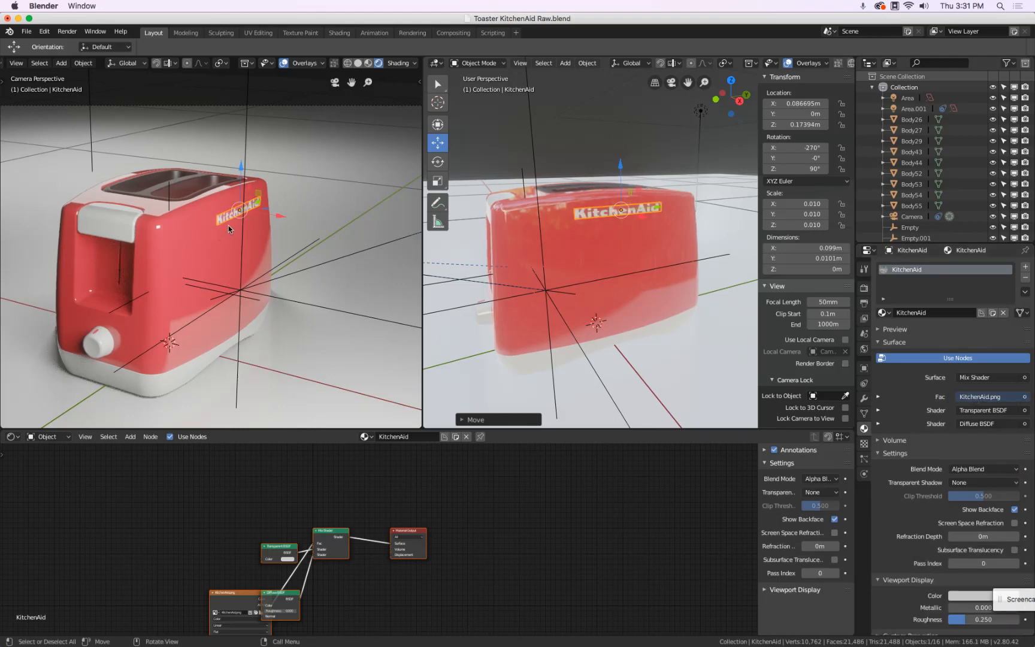
# - Examine the logo's transparency on the toaster's side up close in the rendered camera view, then fit the whole camera frame again
pyautogui.scroll(8, 234, 226)
pyautogui.scroll(-8, 234, 225)
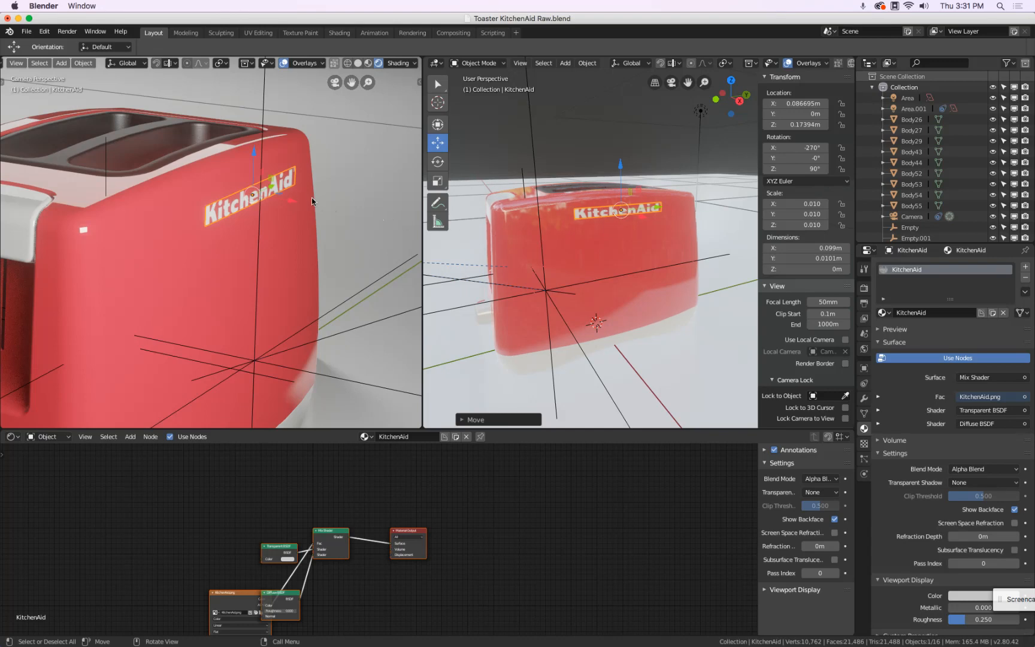
pyautogui.scroll(2, 268, 189)
pyautogui.moveTo(269, 188); pyautogui.dragTo(211, 213, button='middle')
pyautogui.scroll(6, 268, 189)
pyautogui.press('KP_0')
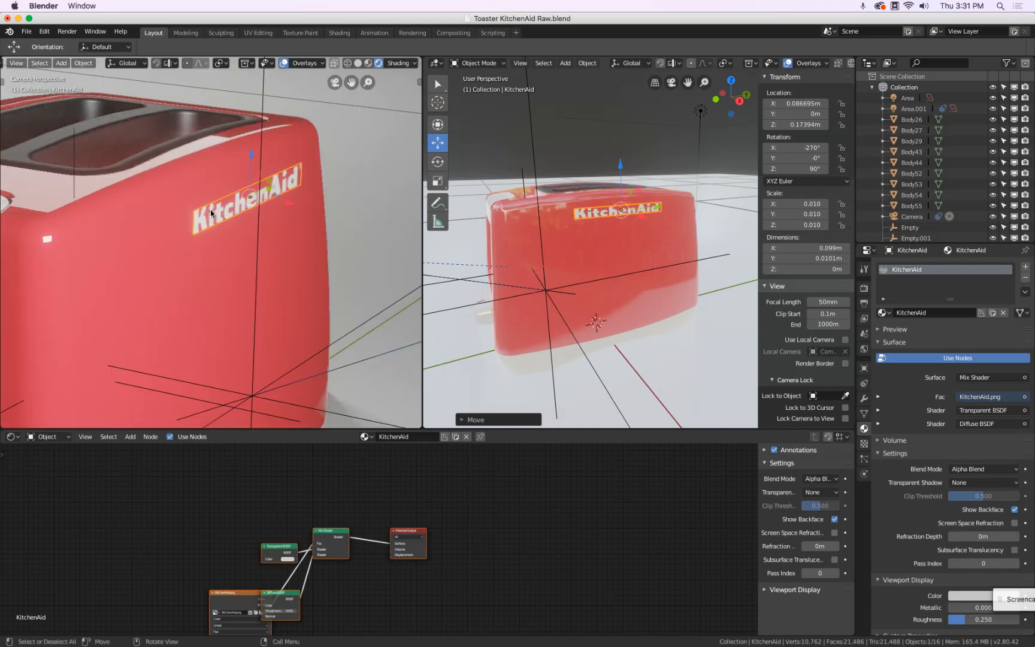
pyautogui.press('Home')
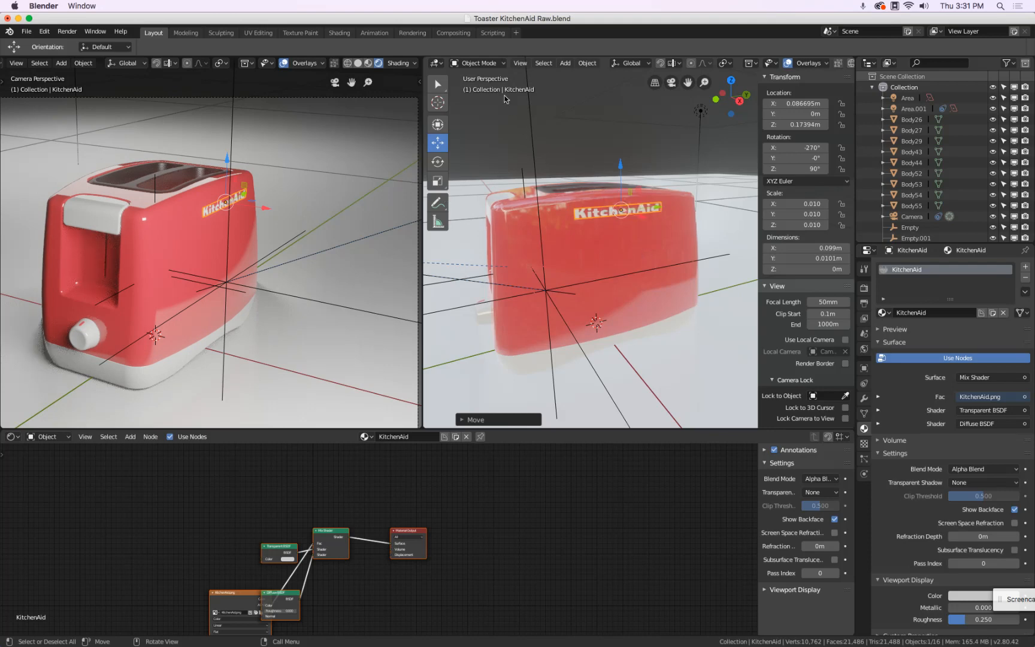
# - Add six evenly spaced loop cuts across the length of the logo plane in Edit Mode and return to Object Mode
pyautogui.click(488, 66)
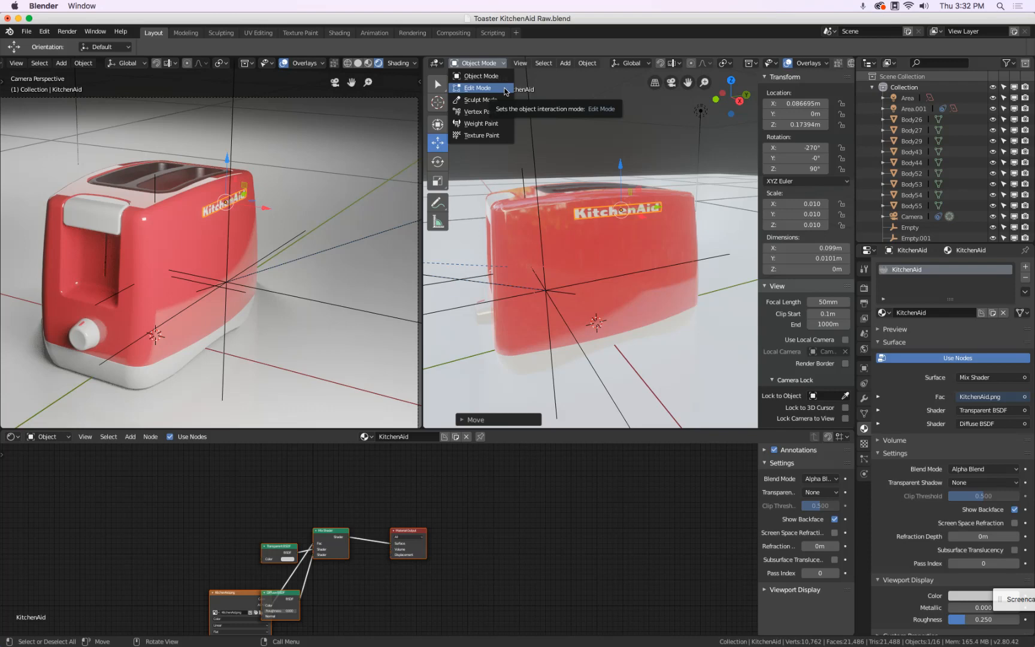
pyautogui.click(505, 91)
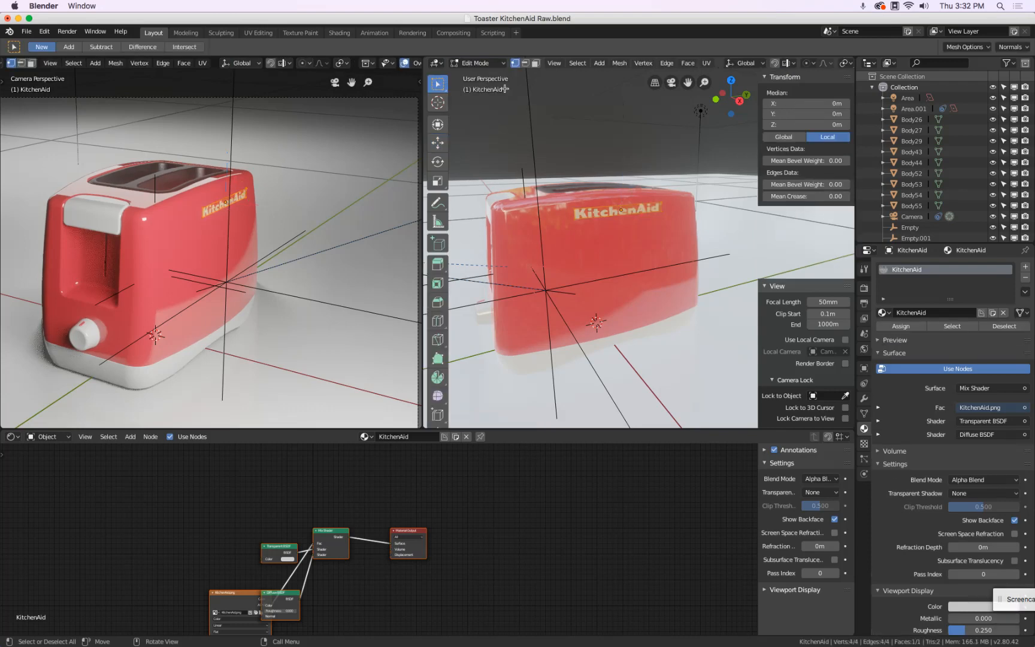
pyautogui.press('KP_Decimal')
pyautogui.scroll(-2, 630, 209)
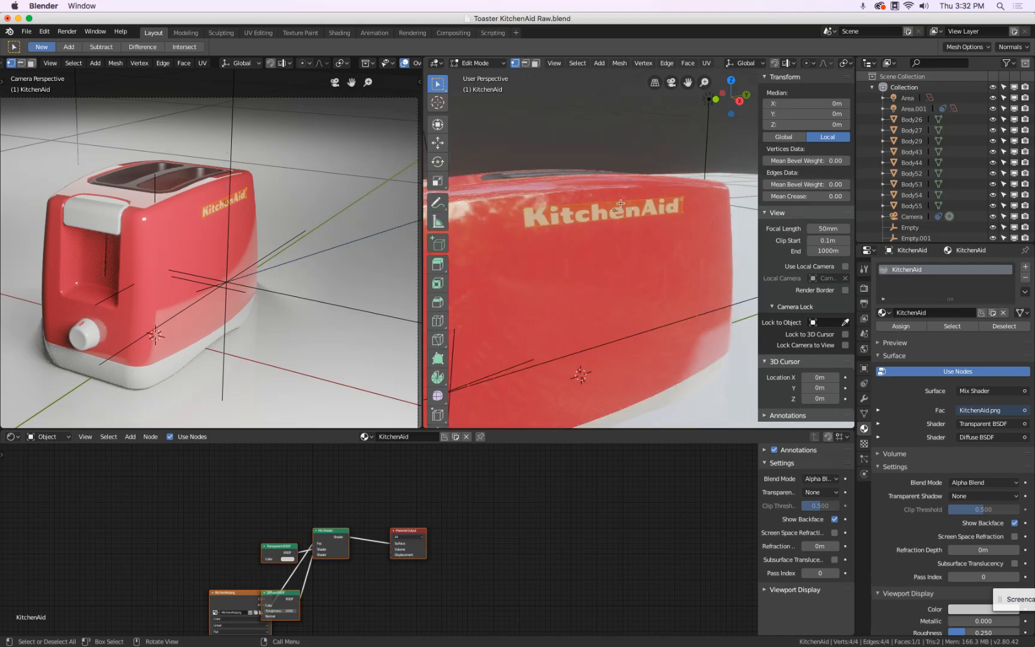
pyautogui.hotkey('ctrl', 'r')
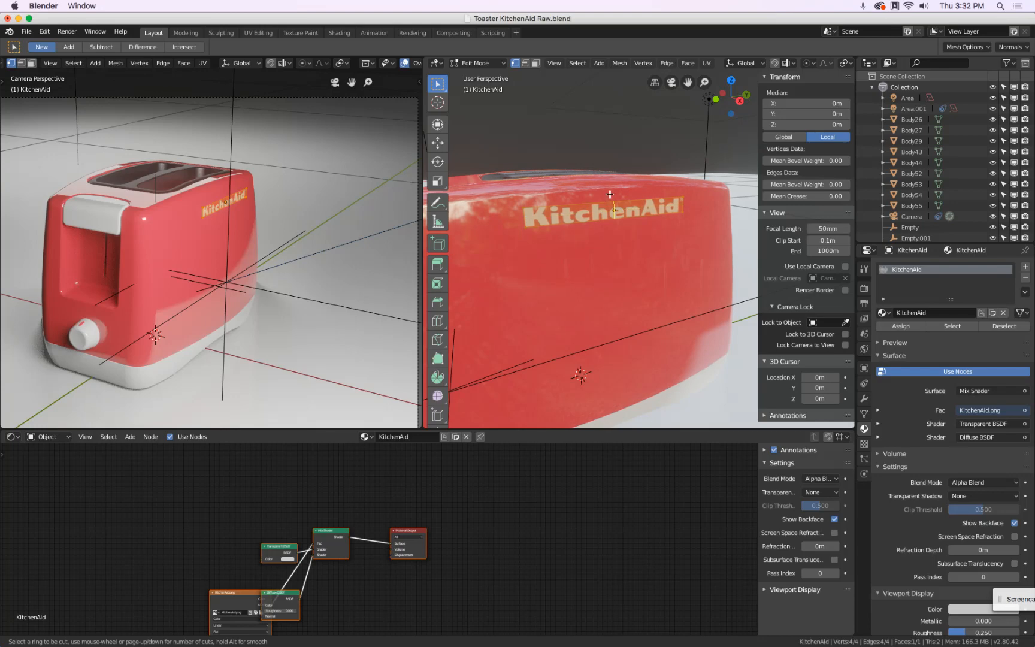
pyautogui.scroll(4, 610, 195)
pyautogui.scroll(3, 610, 194)
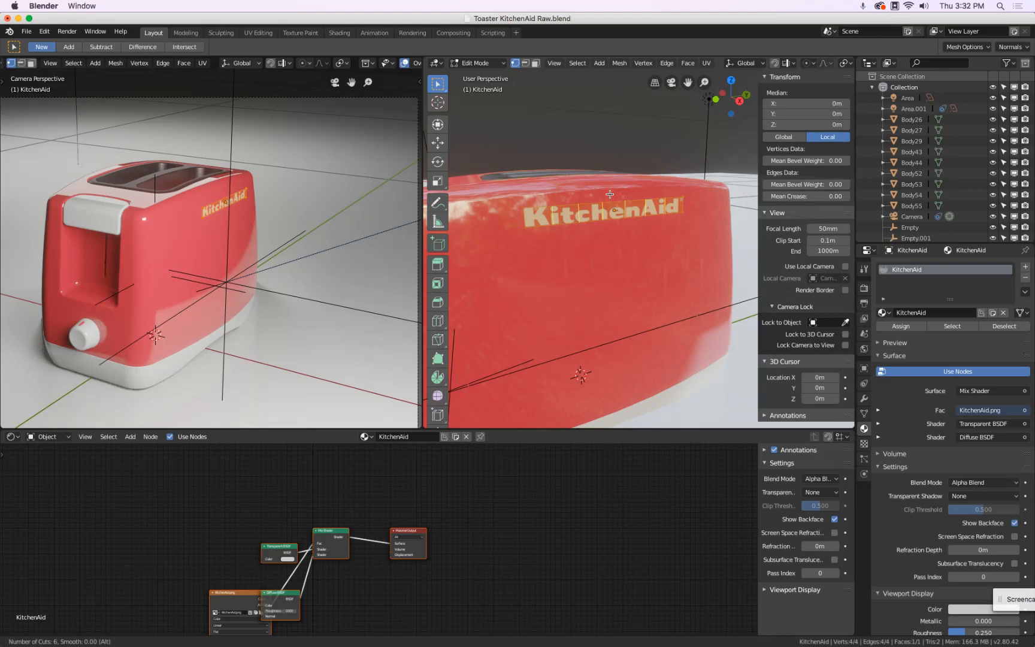
pyautogui.click(610, 194)
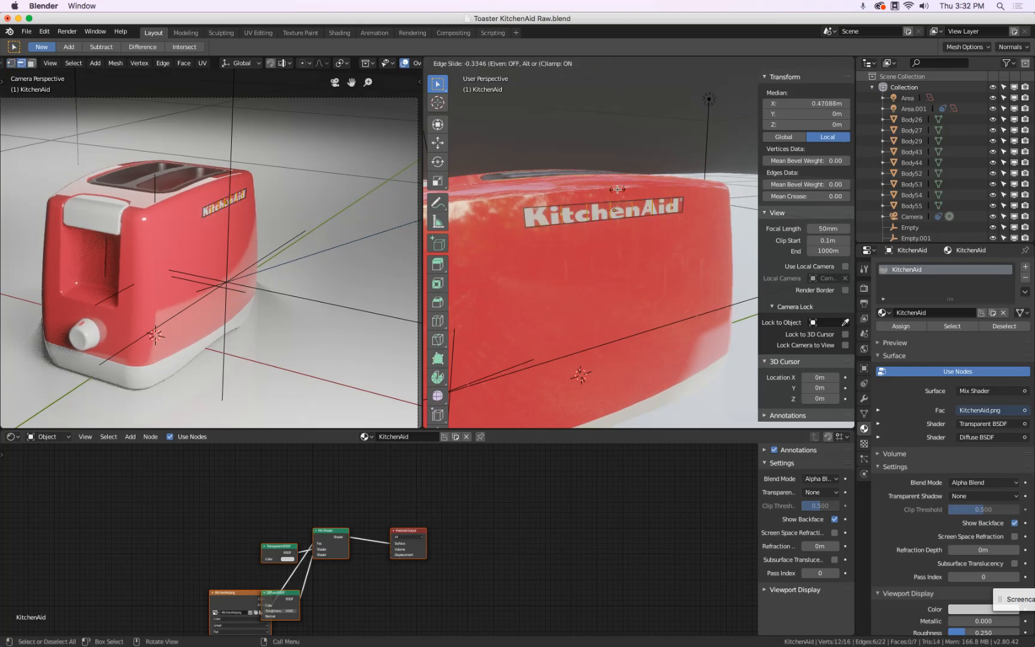
pyautogui.rightClick(617, 189)
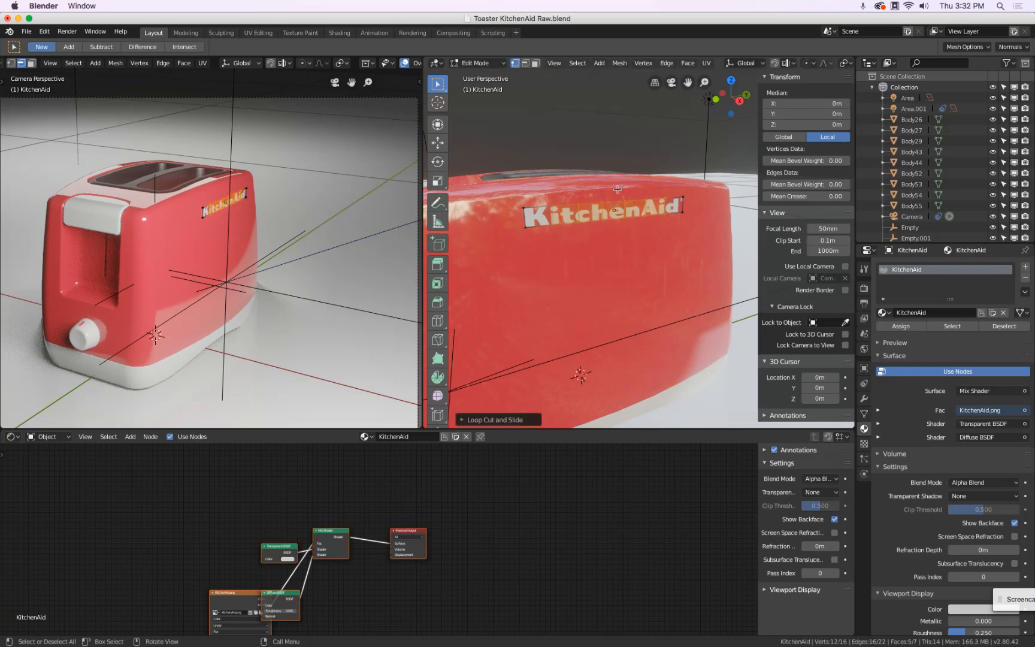
pyautogui.moveTo(604, 186)
pyautogui.mouseDown(button='middle')
pyautogui.moveTo(583, 190)
pyautogui.moveTo(598, 194)
pyautogui.mouseUp(button='middle')
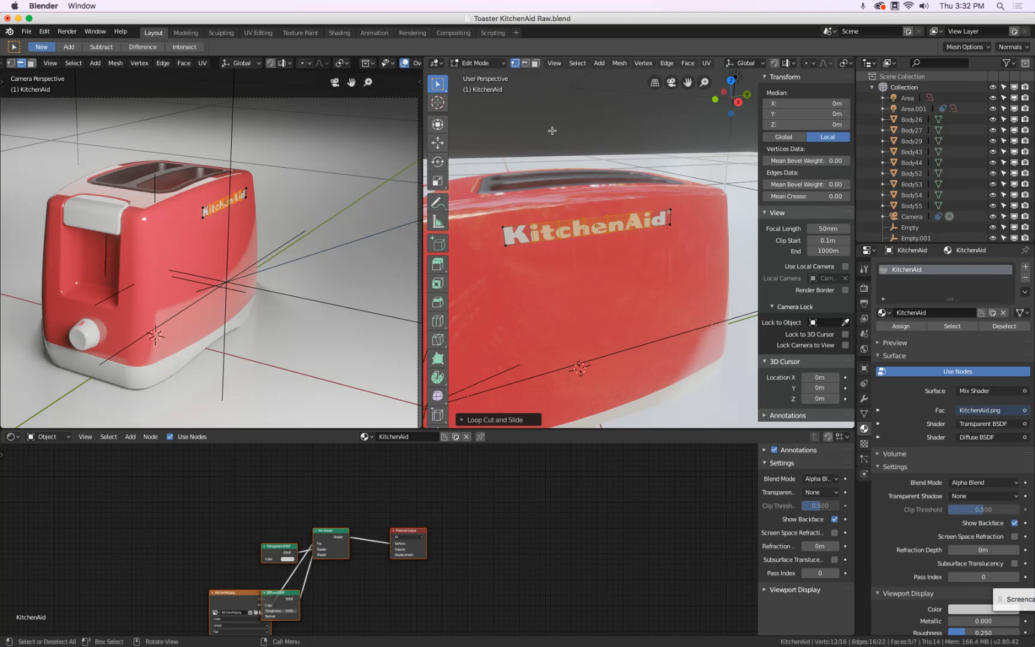
pyautogui.click(490, 64)
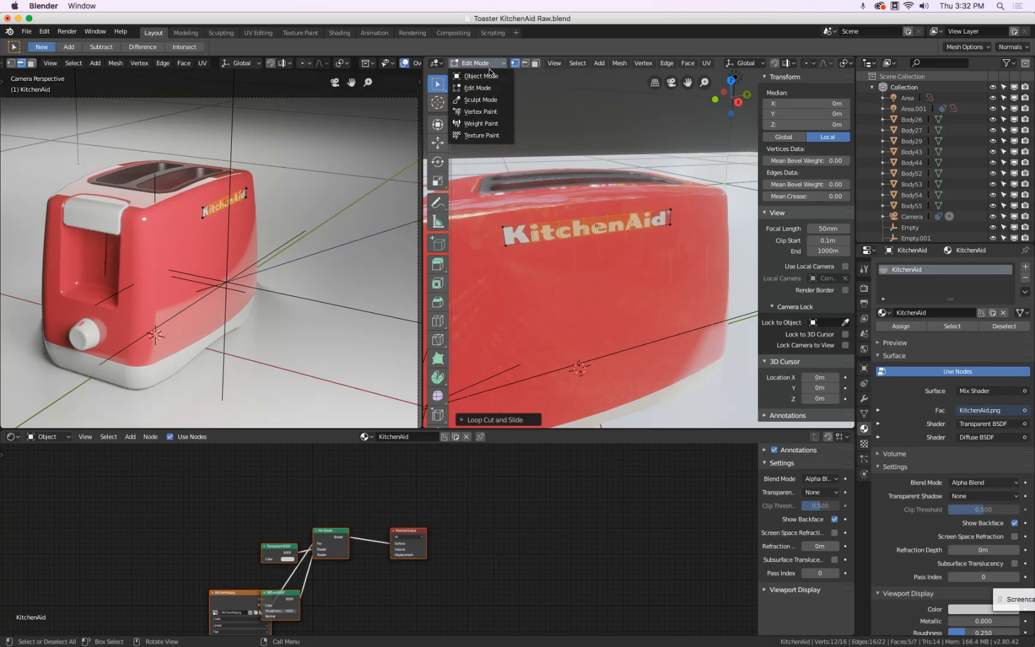
pyautogui.click(489, 79)
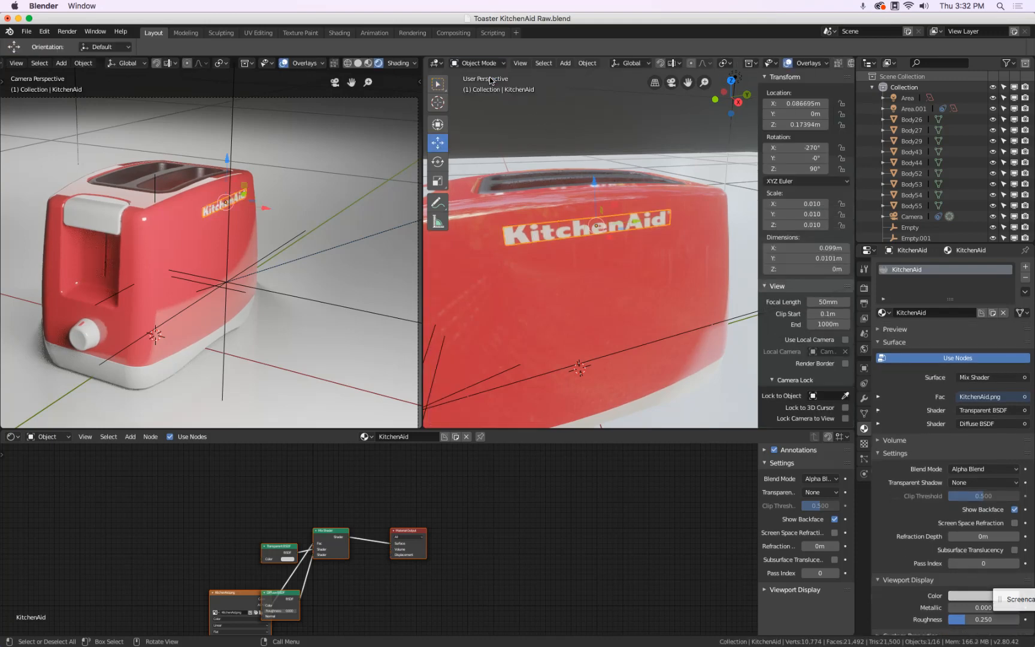
# - Show the logo plane's modifier settings and set the user perspective view's clip start to 0.002 m for close-up viewing
pyautogui.click(864, 399)
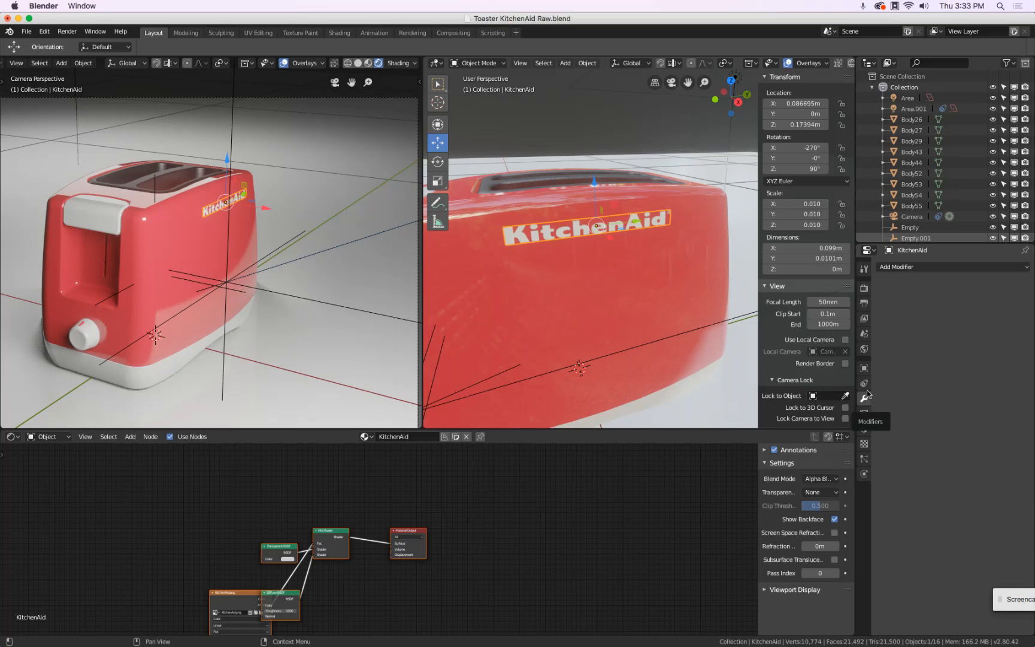
pyautogui.moveTo(659, 279); pyautogui.dragTo(691, 284, button='middle')
pyautogui.scroll(-3, 690, 283)
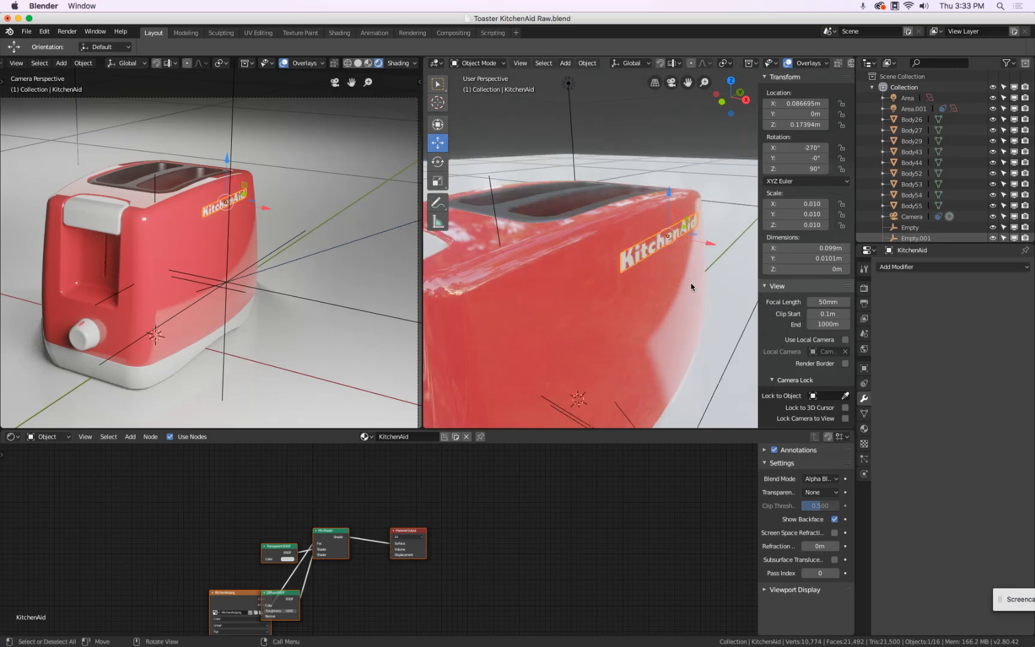
pyautogui.scroll(3, 691, 283)
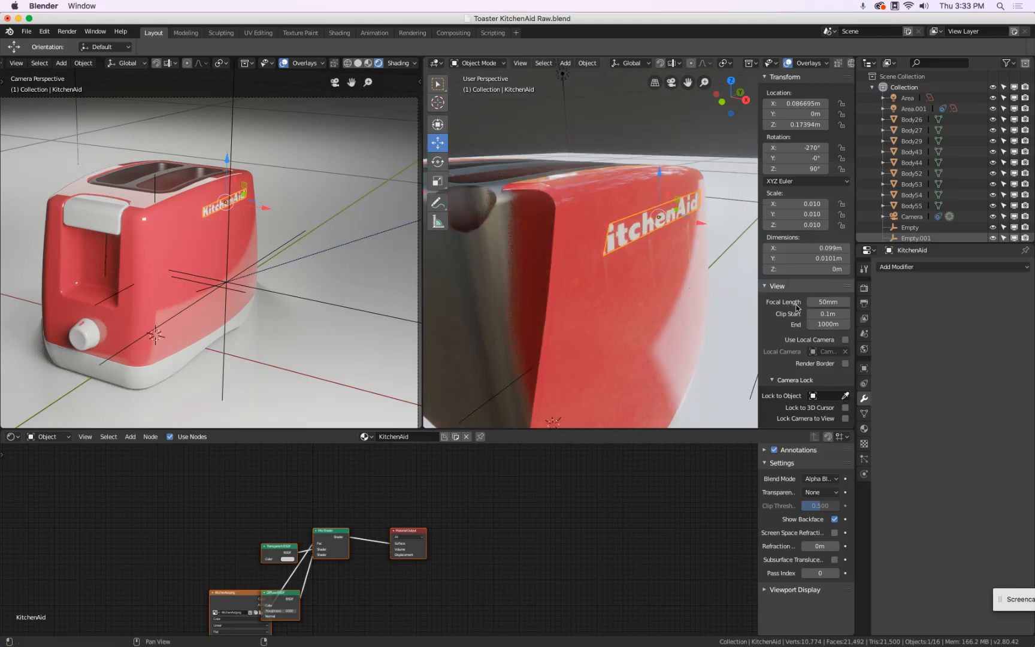
pyautogui.click(833, 314)
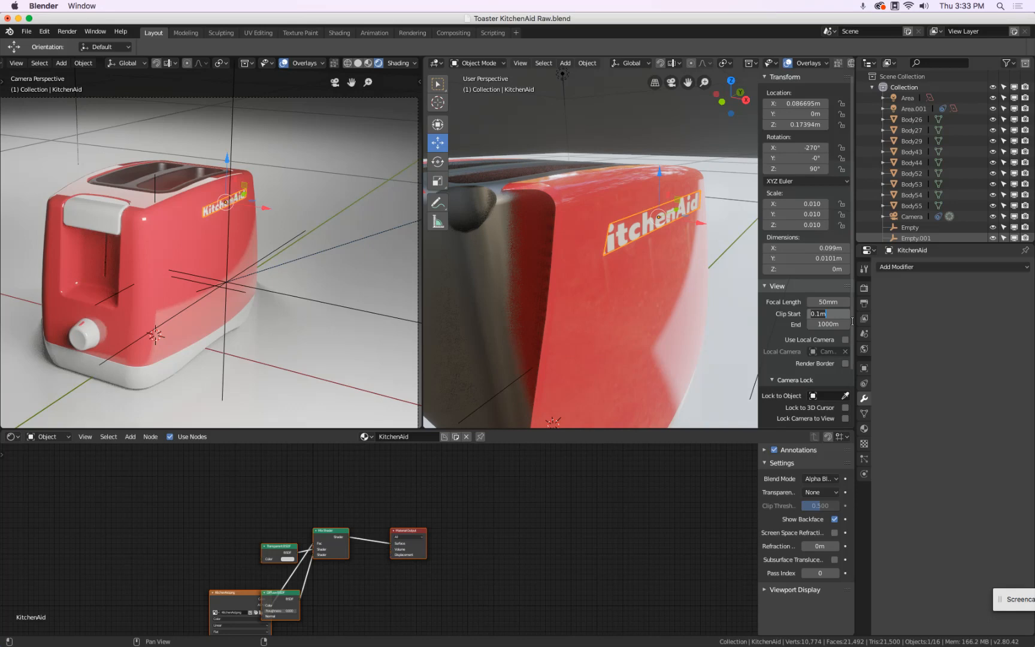
pyautogui.write('0.002')
pyautogui.press('Return')
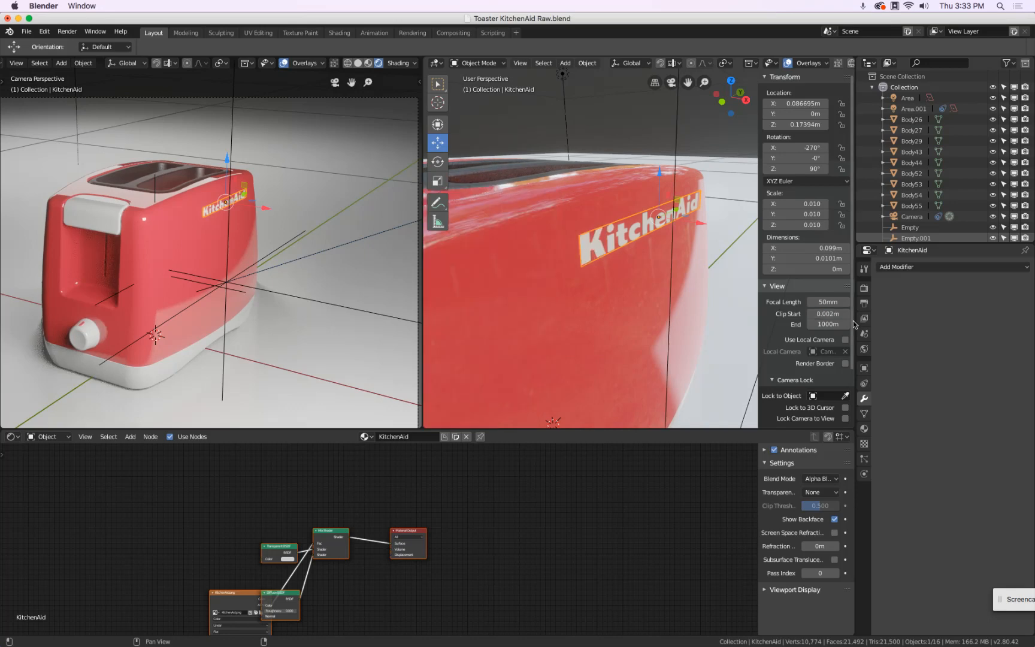
pyautogui.moveTo(700, 291)
pyautogui.mouseDown(button='middle')
pyautogui.moveTo(708, 289)
pyautogui.moveTo(700, 273)
pyautogui.moveTo(704, 280)
pyautogui.mouseUp(button='middle')
pyautogui.scroll(2, 699, 273)
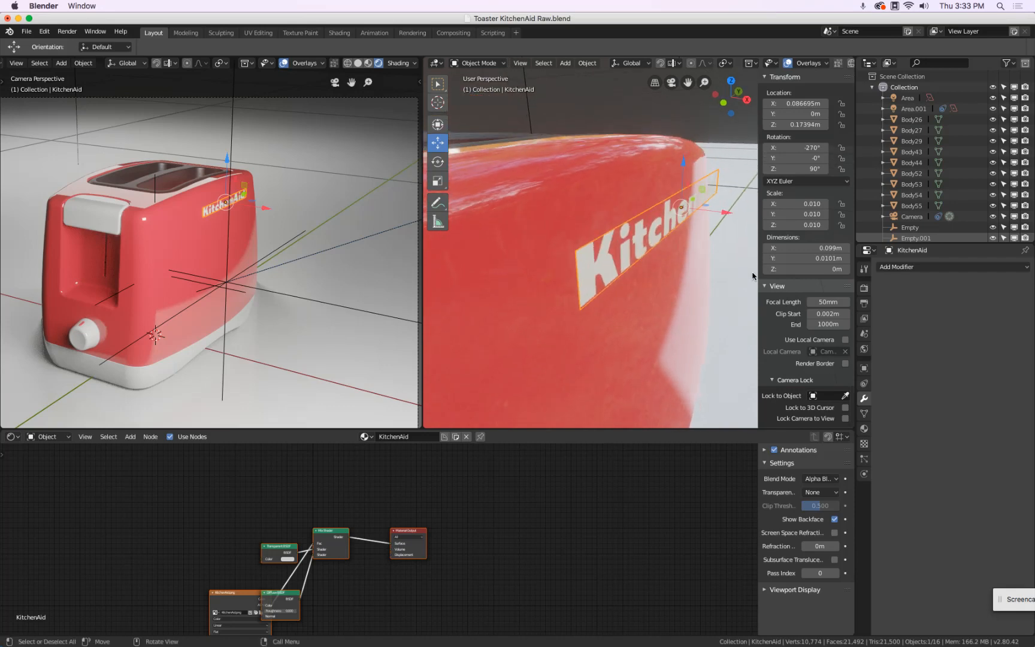
# - Add a Subdivision Surface modifier to the logo plane using Simple subdivision with 4 view and 4 render levels
pyautogui.click(913, 269)
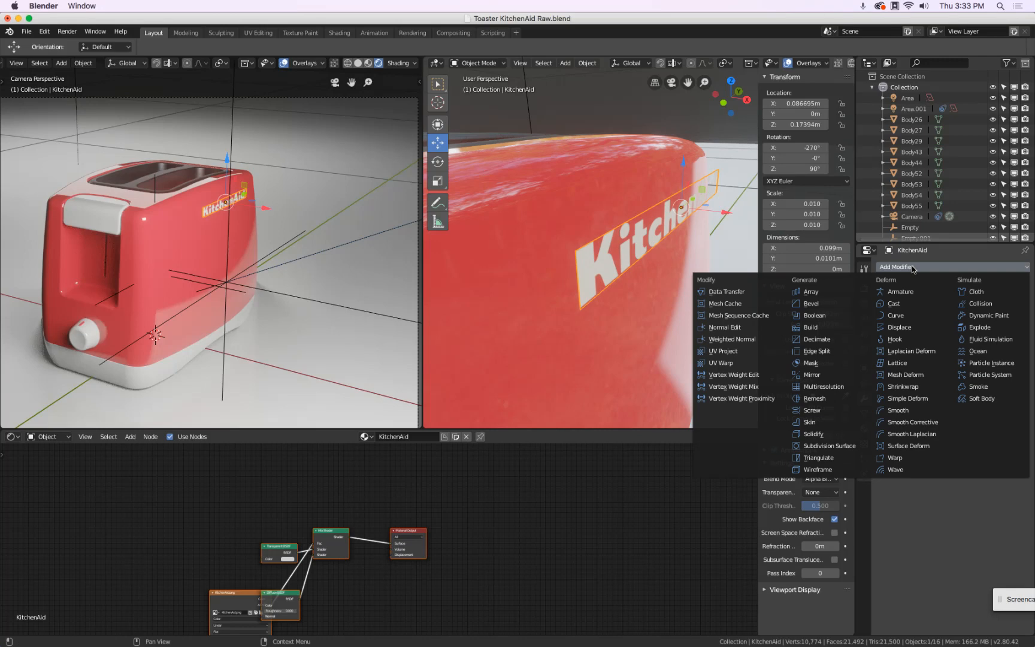
pyautogui.click(859, 450)
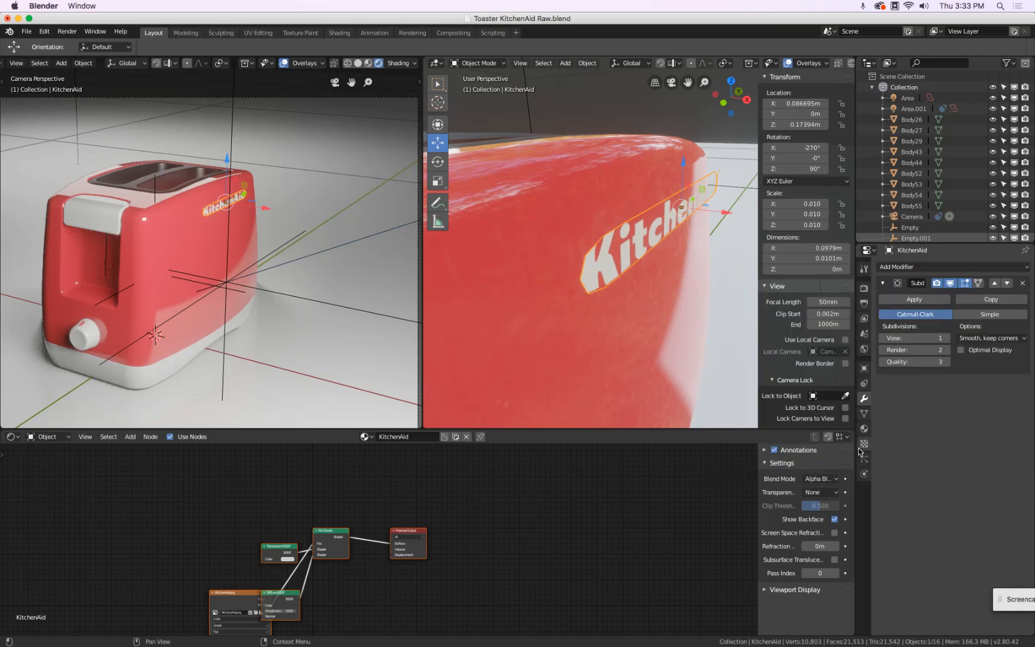
pyautogui.click(1007, 316)
pyautogui.click(946, 338)
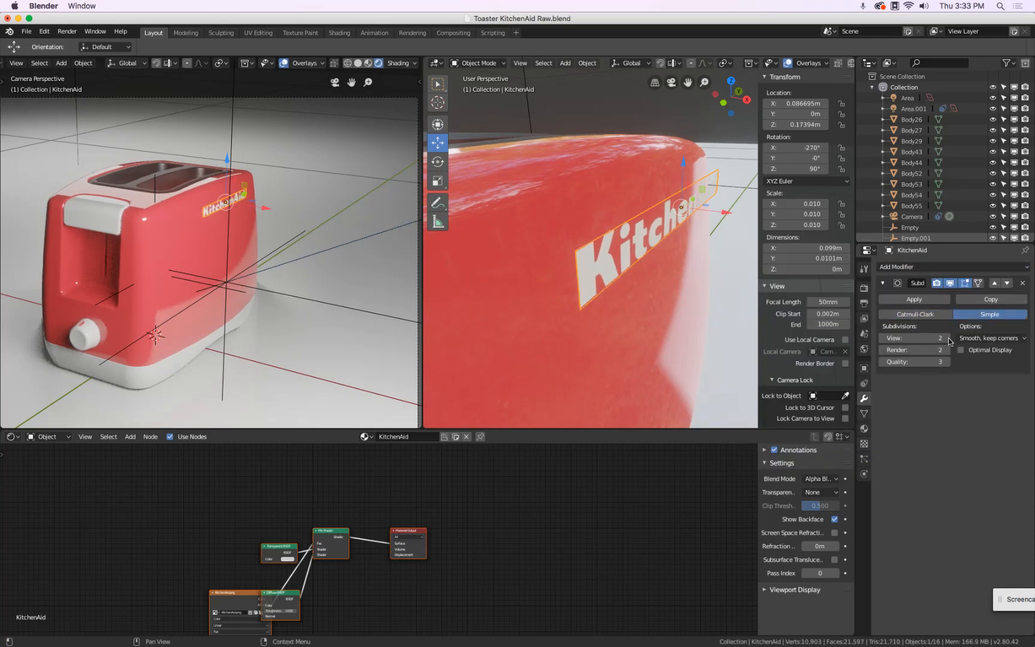
pyautogui.click(946, 339)
pyautogui.click(947, 351)
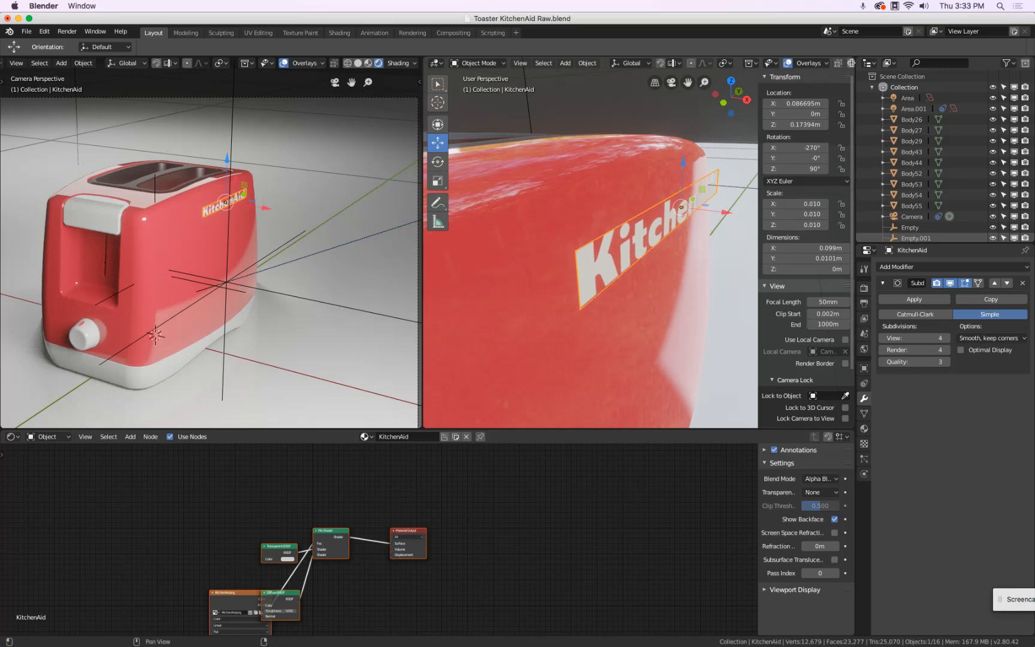
# - Compare the logo plane's subdivision density in wireframe, set both view and render levels to 3, and return to LookDev shading
pyautogui.moveTo(847, 63); pyautogui.dragTo(750, 62, button='middle')
pyautogui.click(781, 62)
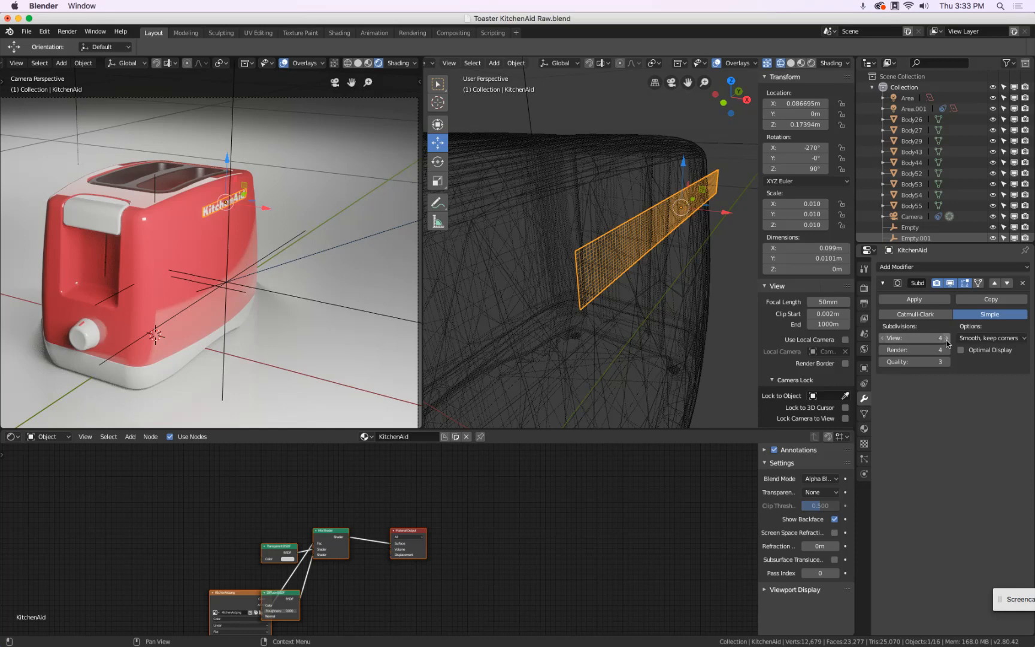
pyautogui.click(882, 338)
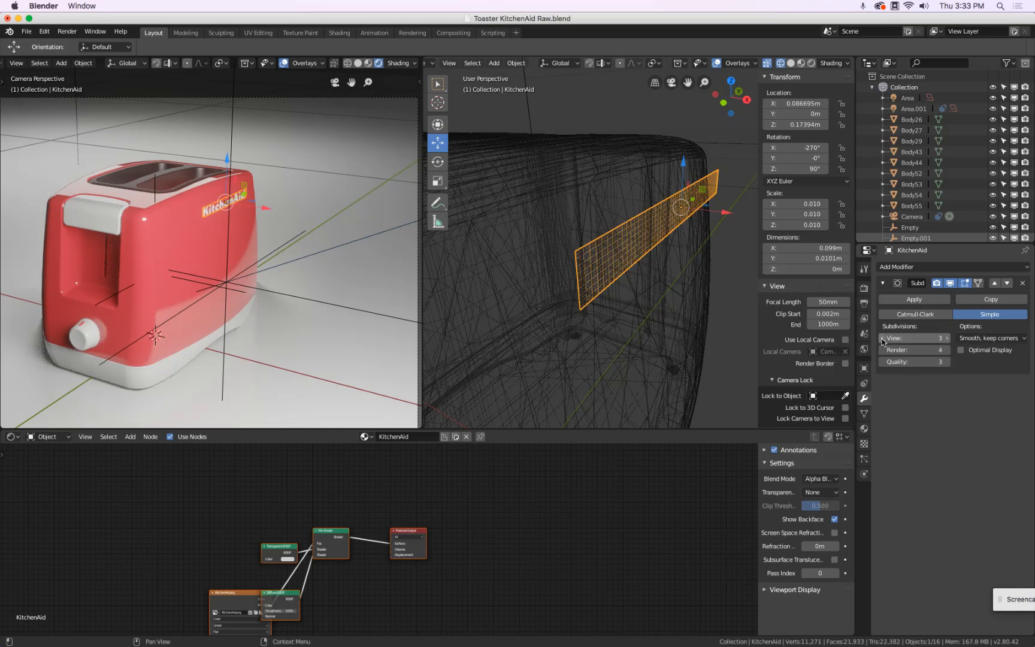
pyautogui.click(882, 339)
pyautogui.click(882, 338)
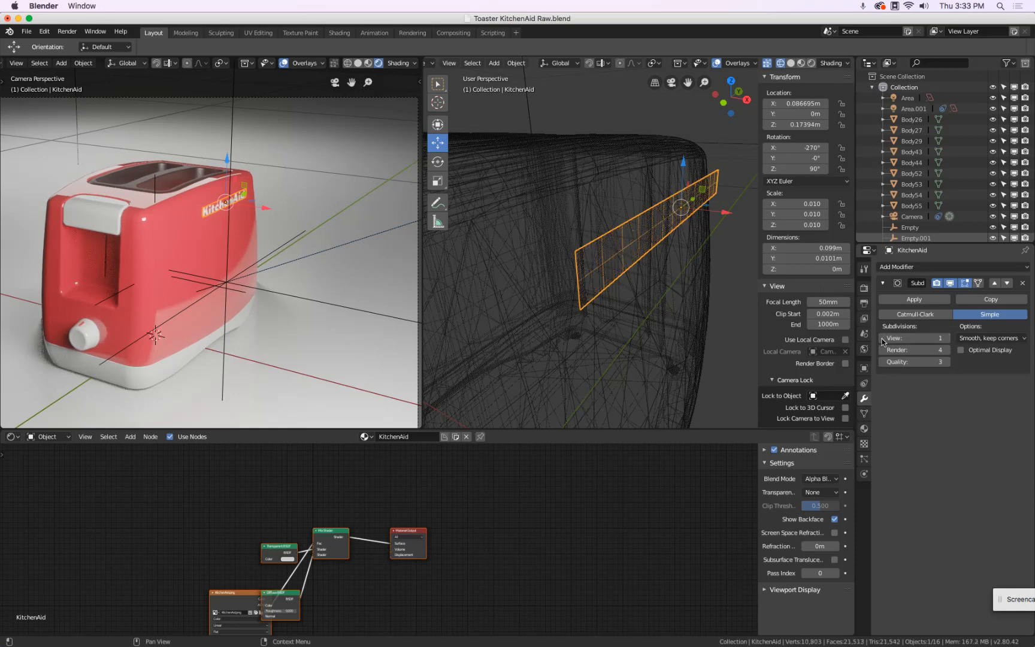
pyautogui.click(947, 339)
pyautogui.click(947, 338)
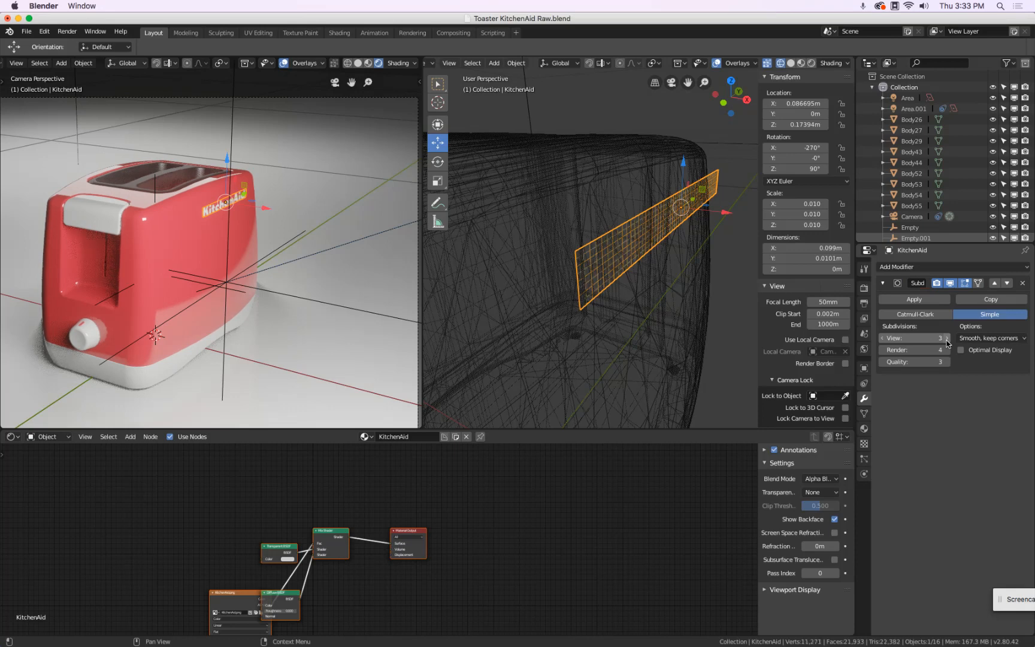
pyautogui.click(882, 349)
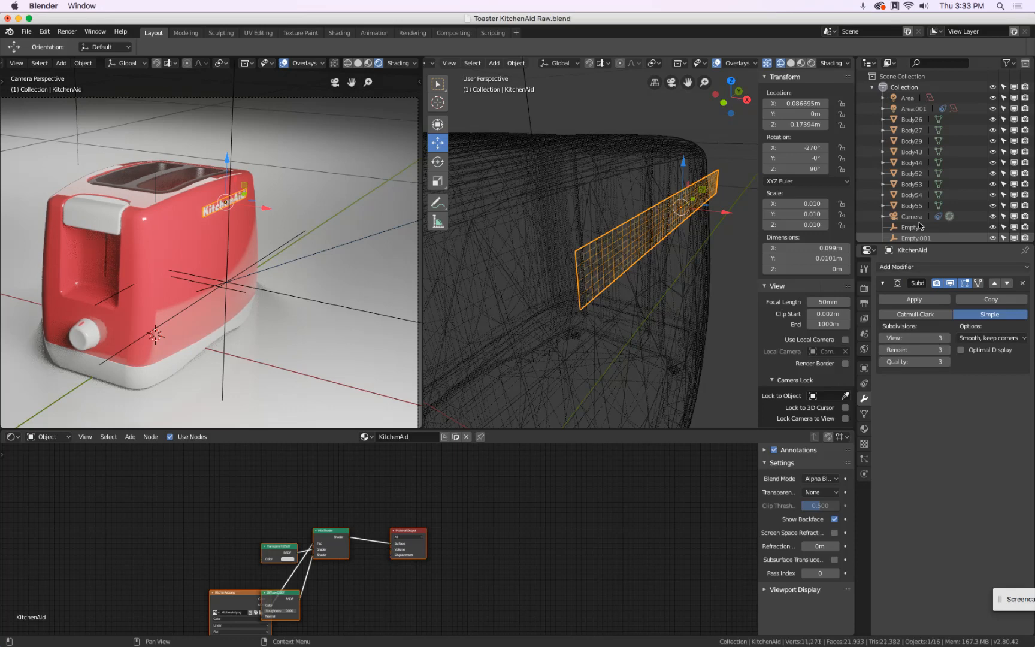
pyautogui.click(790, 63)
pyautogui.click(801, 62)
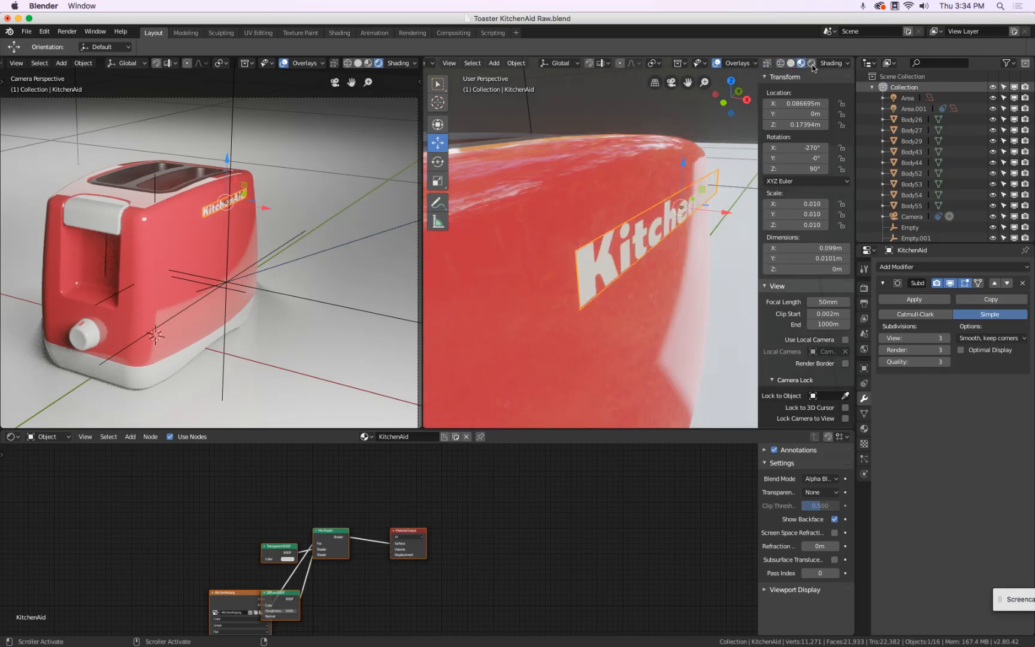
# - Add a Shrinkwrap modifier to the logo plane targeting toaster body Body29, in Project mode with both negative and positive directions
pyautogui.click(922, 267)
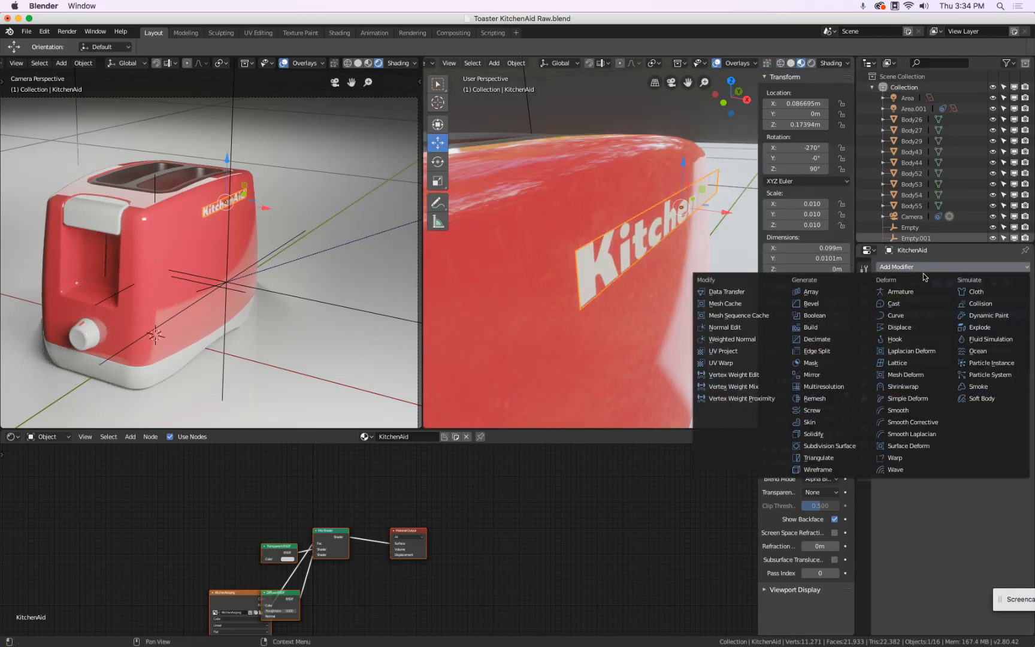
pyautogui.click(939, 387)
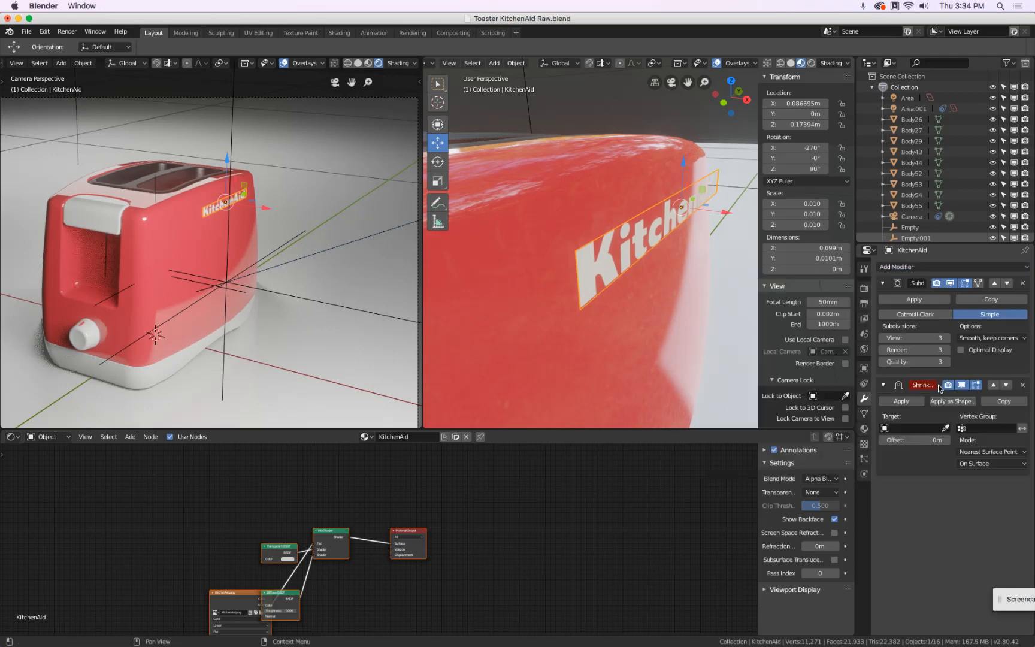
pyautogui.click(946, 428)
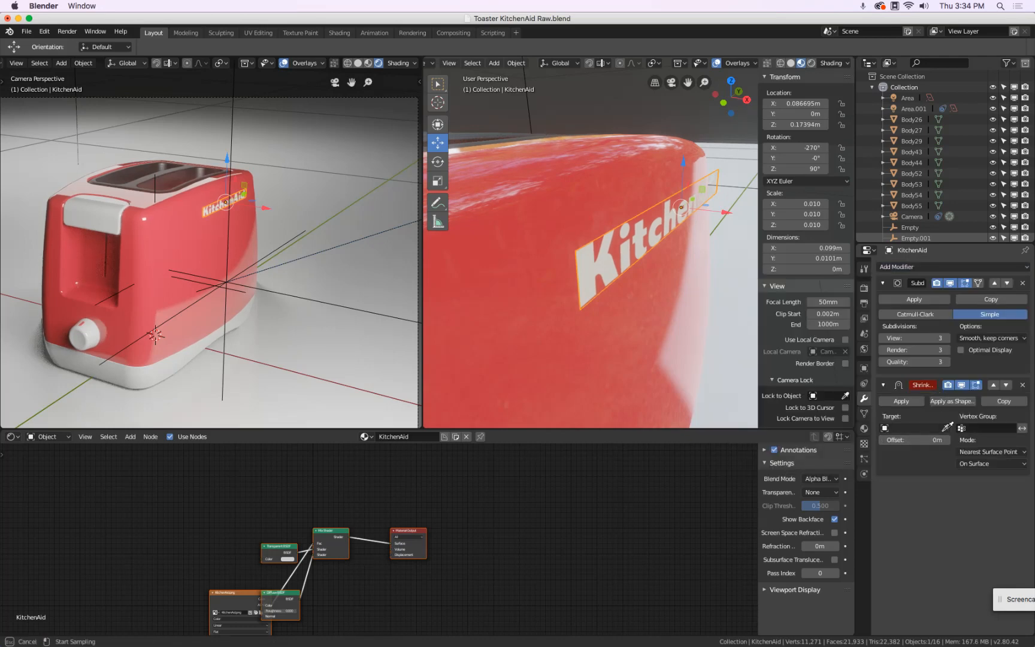
pyautogui.click(564, 194)
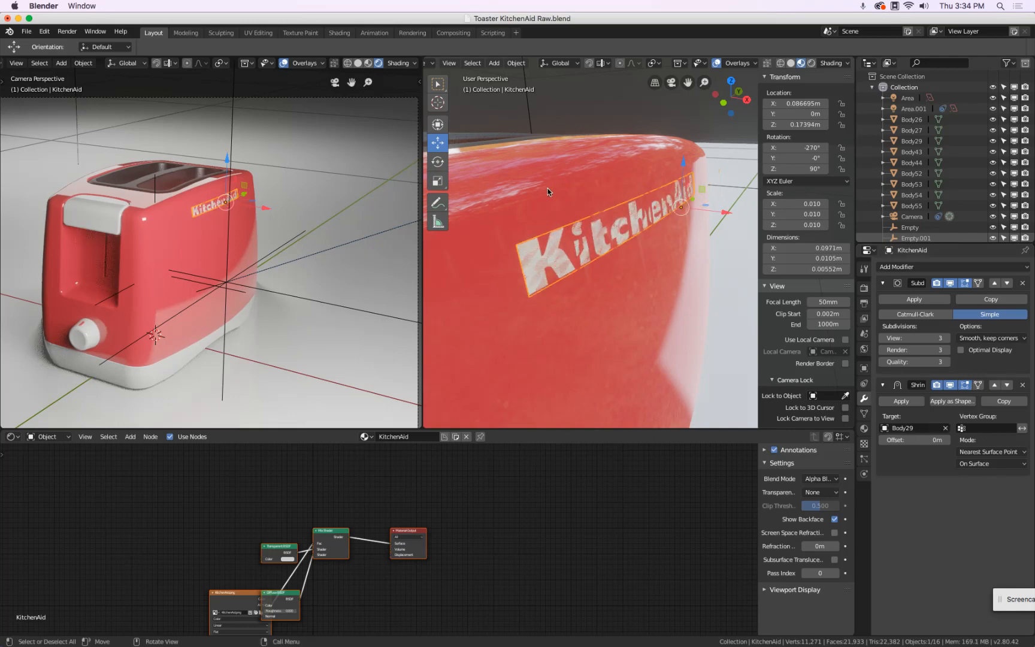
pyautogui.click(982, 453)
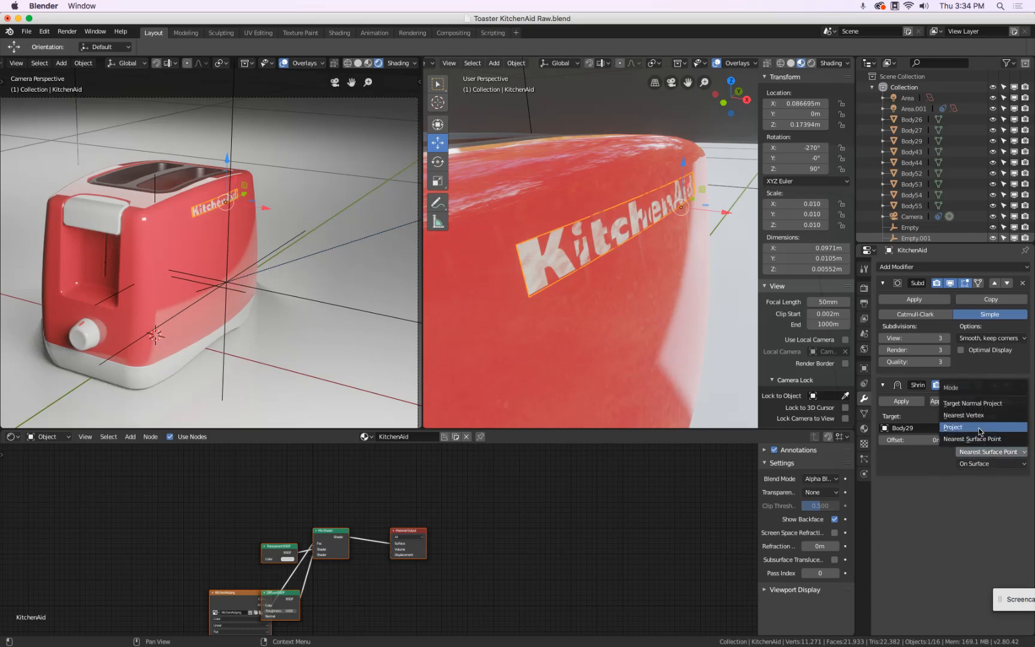
pyautogui.click(980, 428)
pyautogui.click(948, 501)
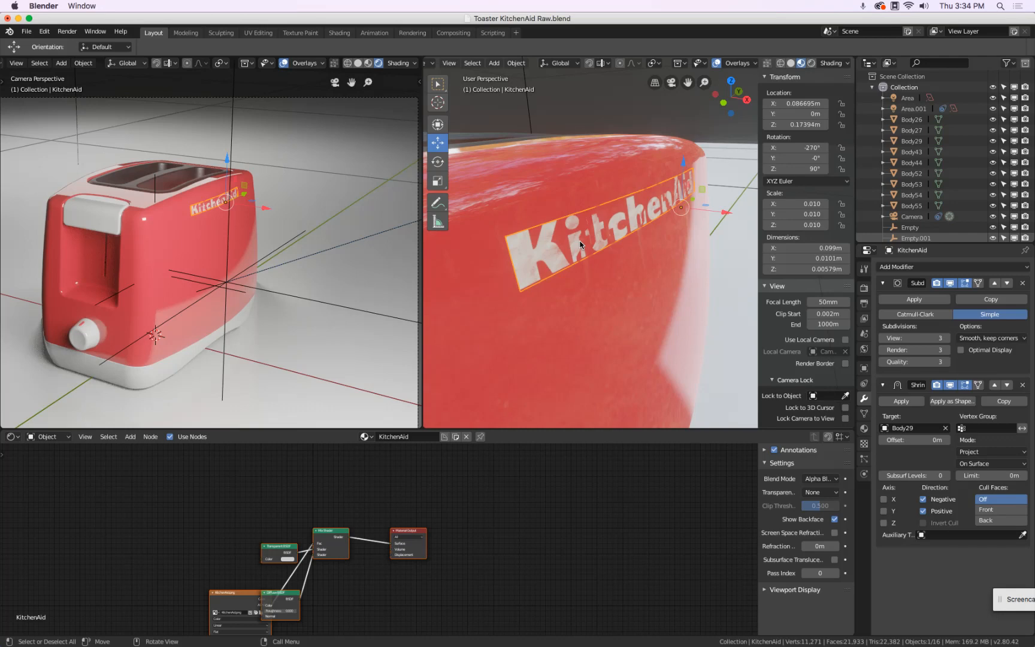
# - Try small Shrinkwrap offsets for the logo, including 0.0001 m and 0.5 mm
pyautogui.click(915, 440)
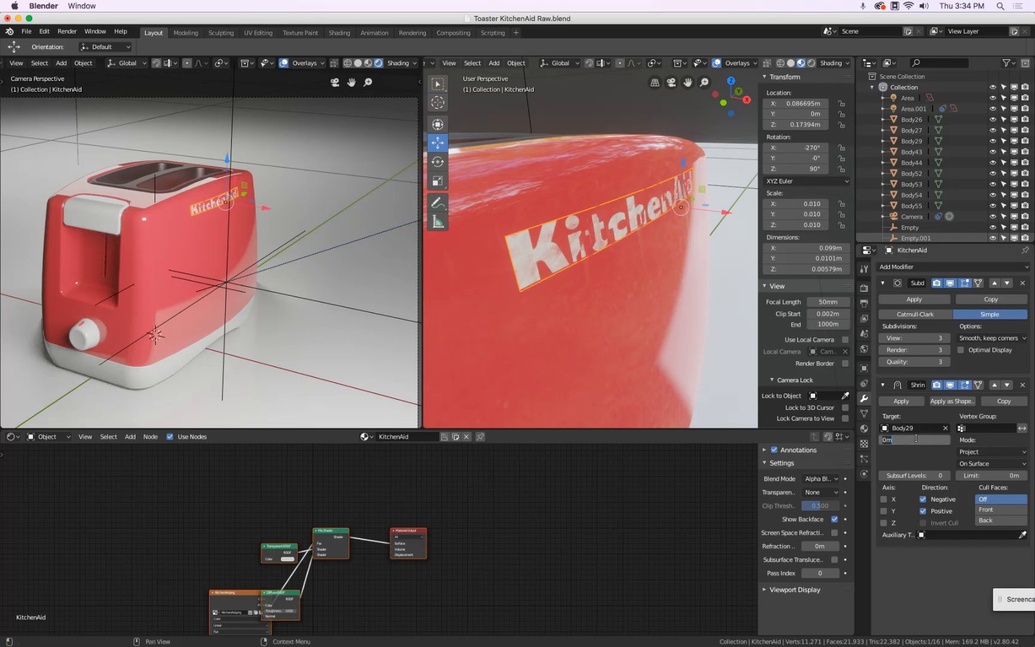
pyautogui.write('1')
pyautogui.press('Return')
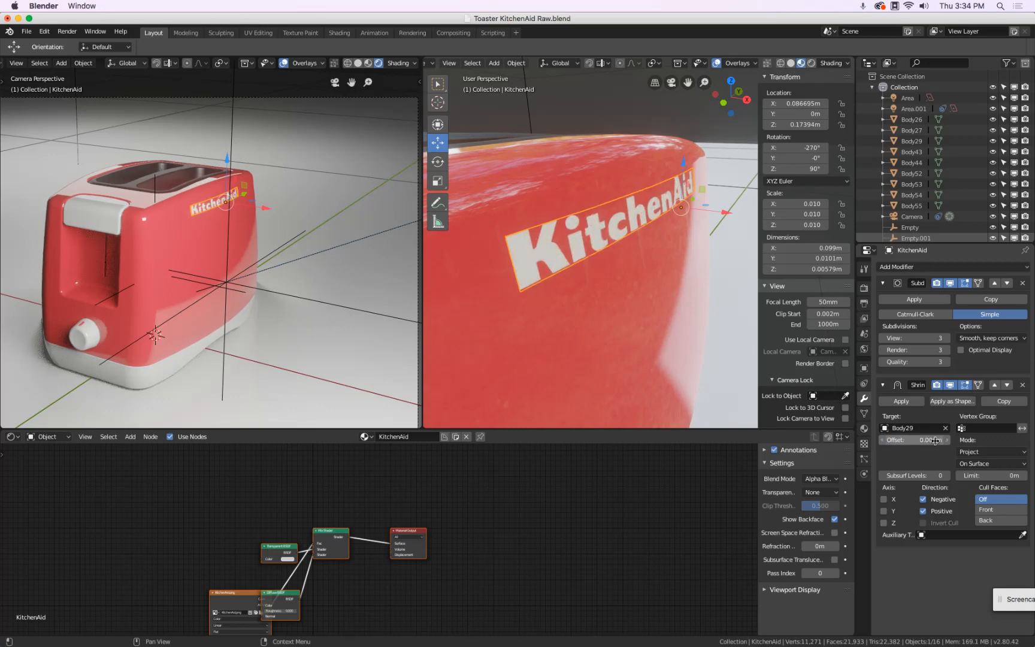
pyautogui.click(935, 440)
pyautogui.write('0')
pyautogui.press('Return')
pyautogui.click(924, 441)
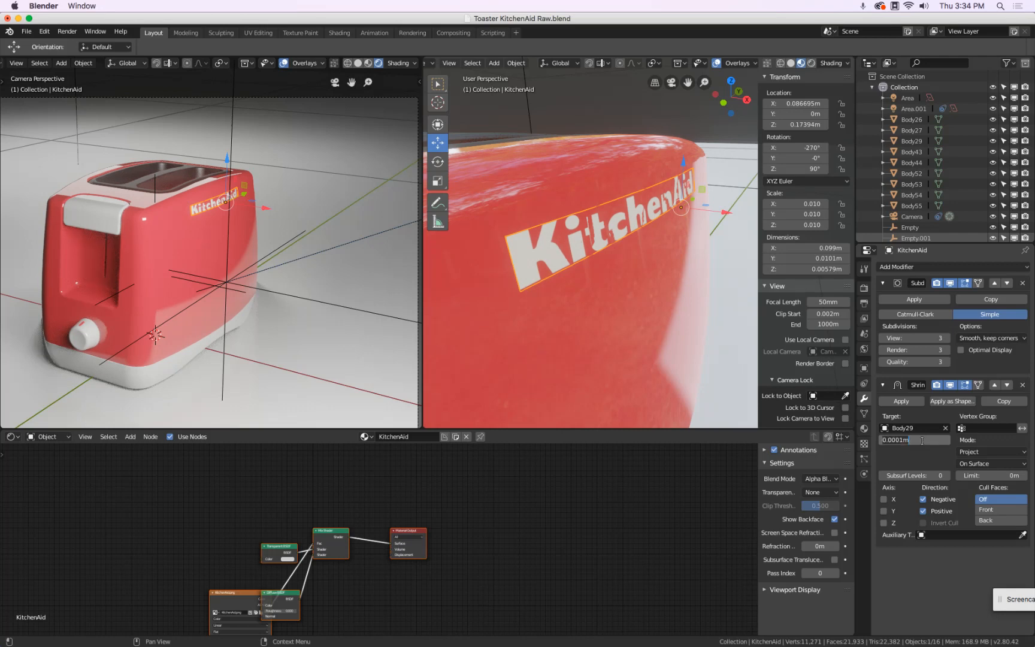
pyautogui.write('0.5mm')
pyautogui.press('Return')
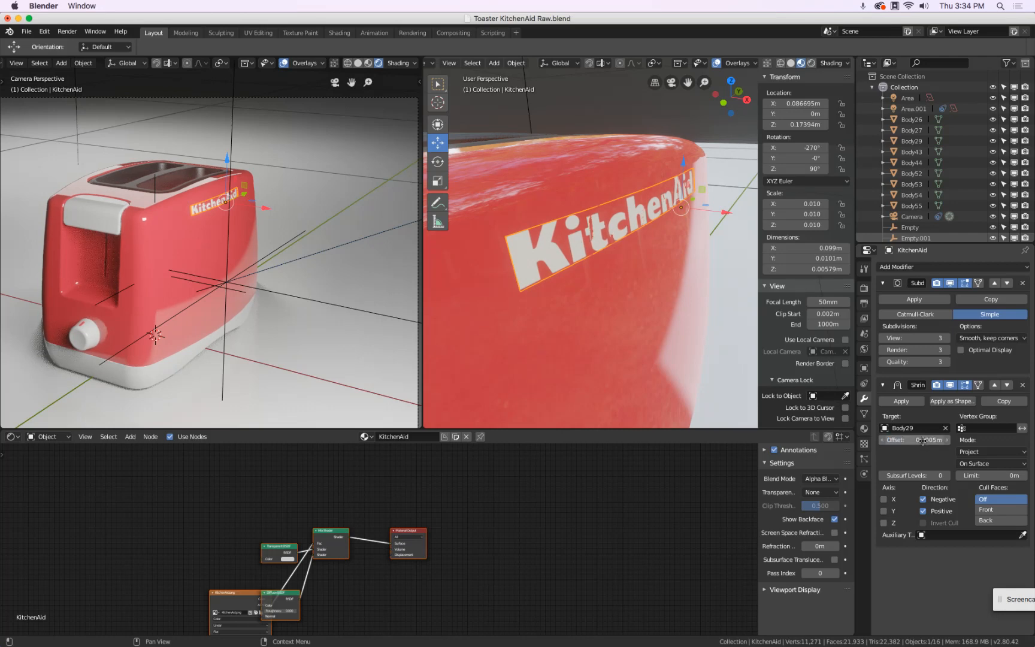
# - Set the logo's Shrinkwrap offset to 1 mm and check its fit on the curved side from other angles
pyautogui.click(923, 440)
pyautogui.write('1mm')
pyautogui.press('Return')
pyautogui.moveTo(695, 289); pyautogui.dragTo(621, 237, button='middle')
pyautogui.moveTo(654, 295); pyautogui.dragTo(650, 294, button='middle')
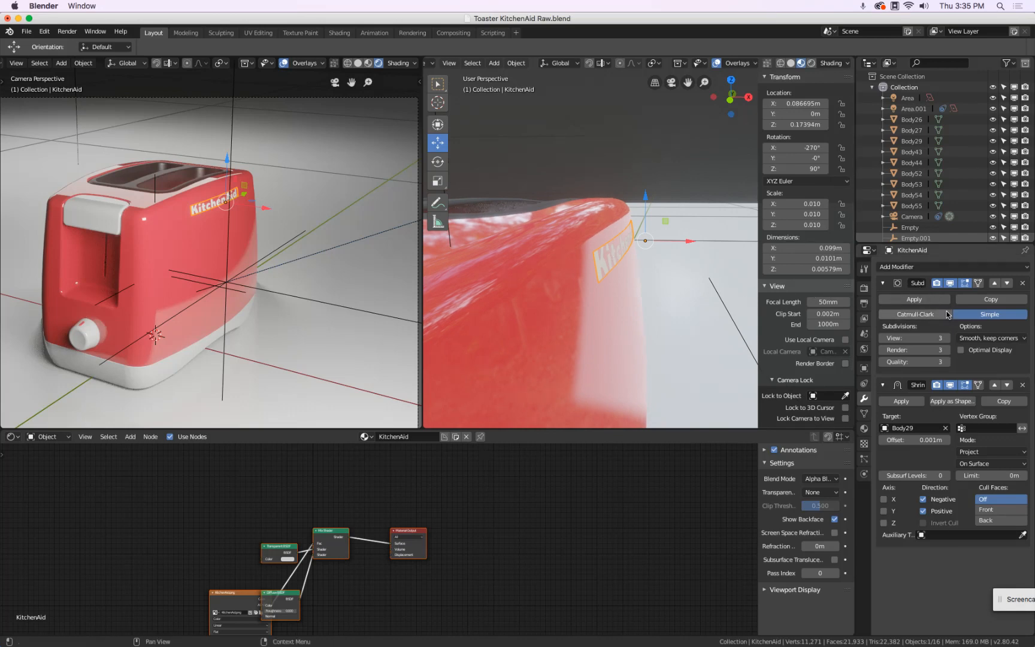
pyautogui.moveTo(645, 198); pyautogui.dragTo(543, 272, button='middle')
pyautogui.scroll(-2, 542, 272)
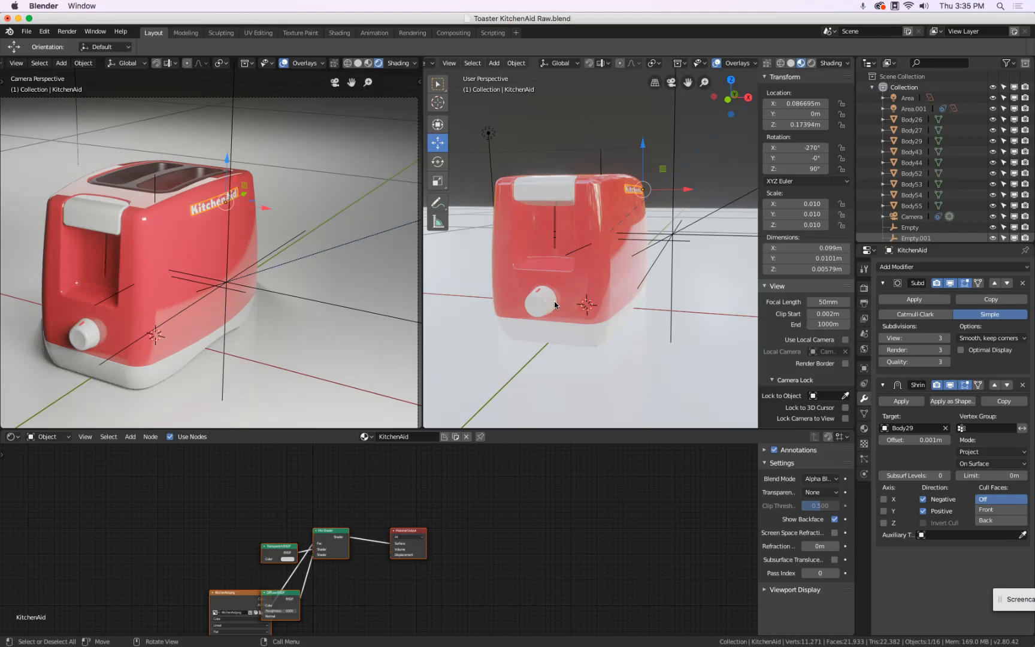
# - Import Dial.png from the Texture folder as an image plane
pyautogui.click(26, 32)
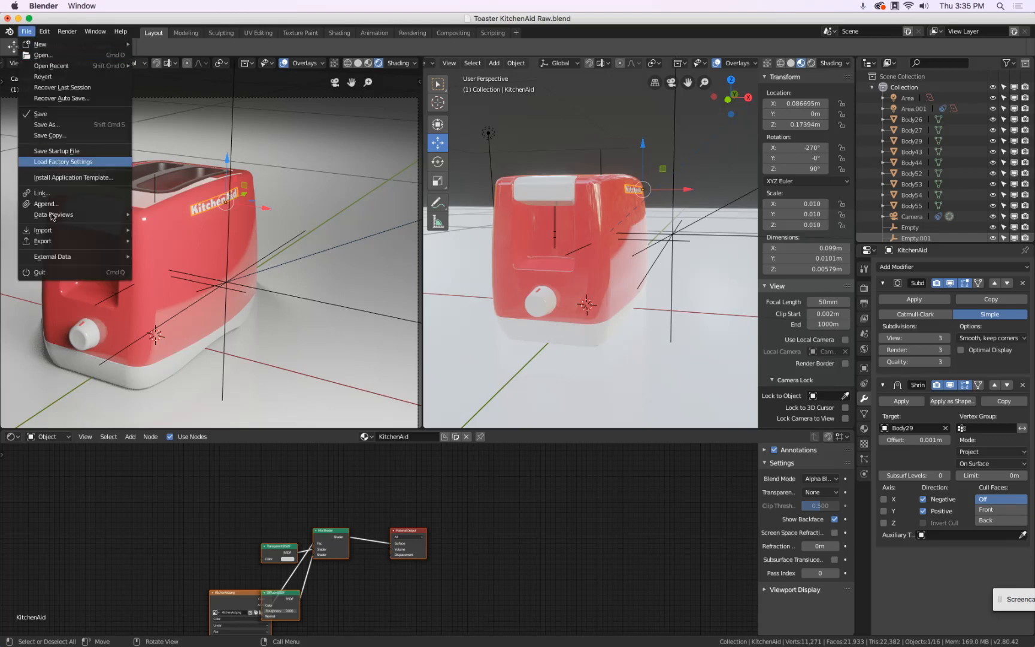
pyautogui.moveTo(80, 232)
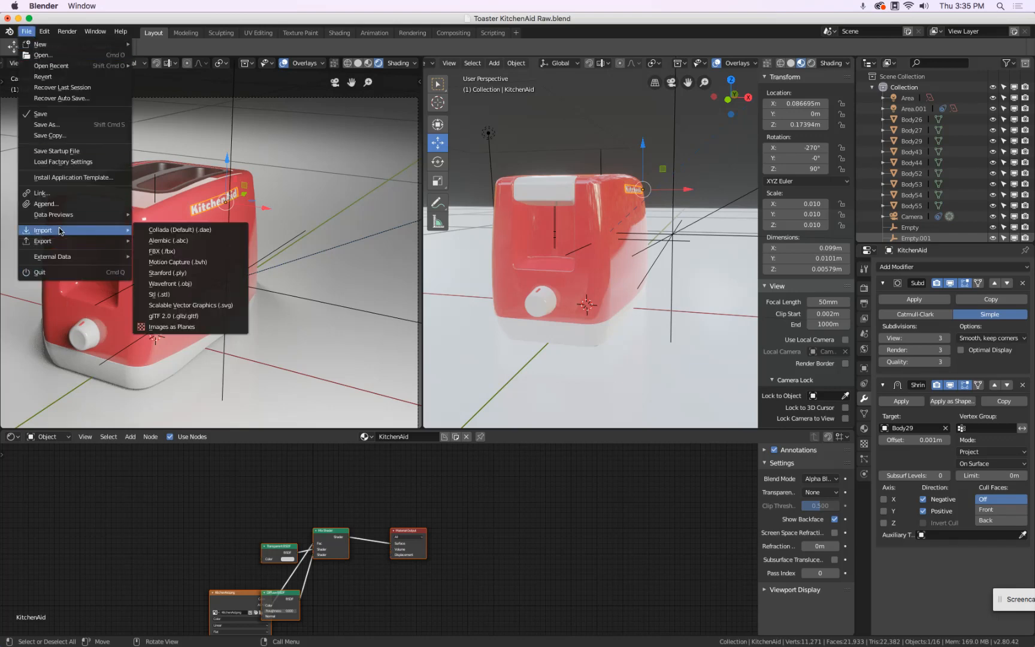
pyautogui.click(205, 327)
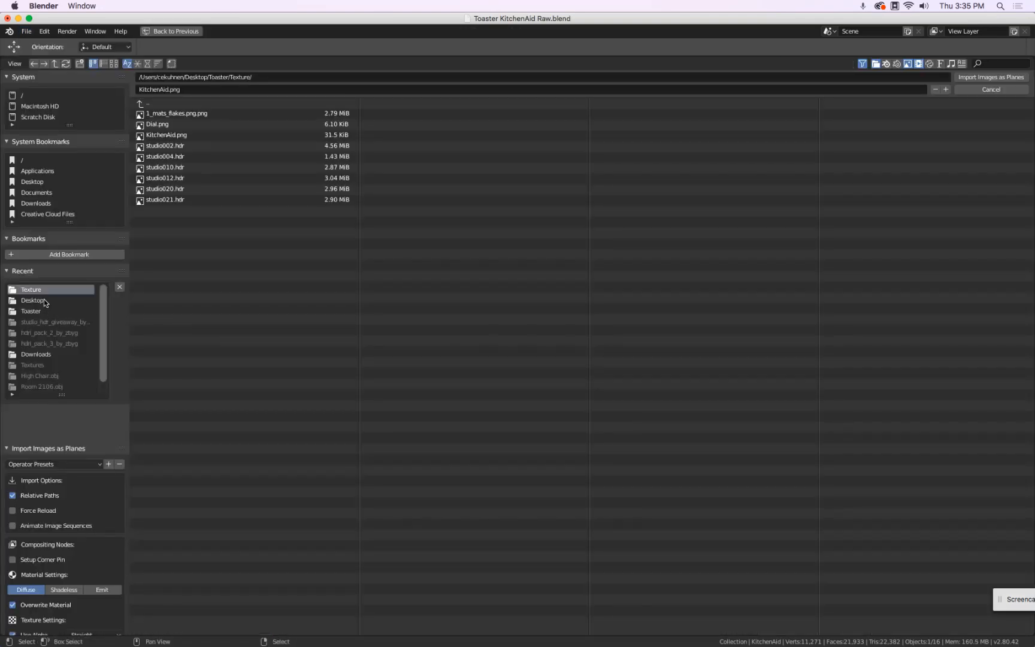
pyautogui.click(158, 124)
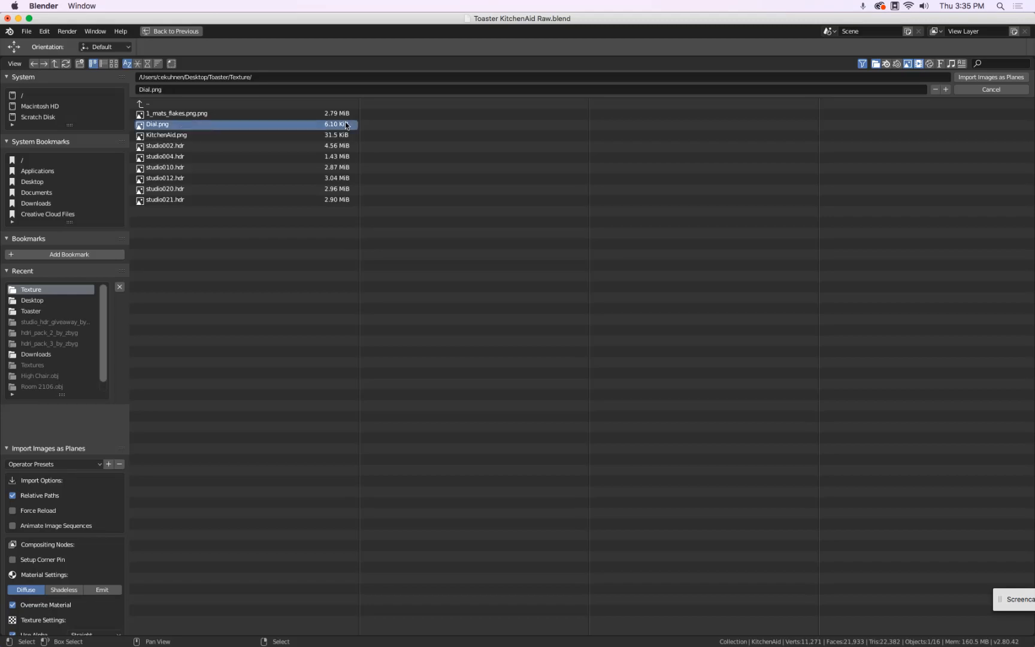
pyautogui.click(991, 77)
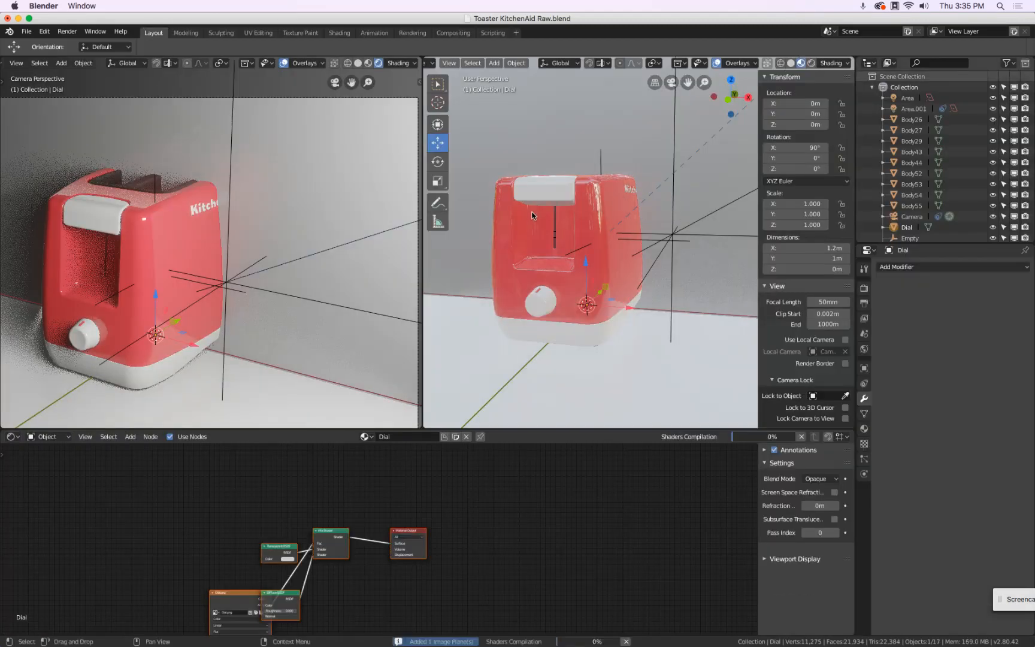
# - Scale the dial plane to about 0.095 and move it in front of the toaster, to about Y -0.258 m and Z 0.084 m
pyautogui.scroll(-8, 560, 214)
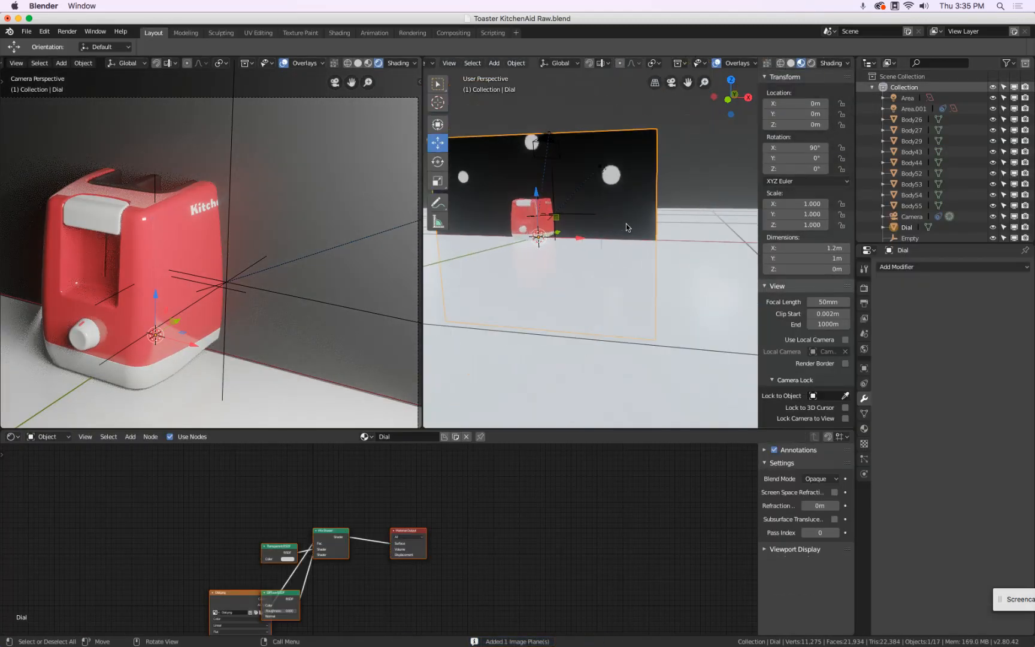
pyautogui.press('s')
pyautogui.click(548, 238)
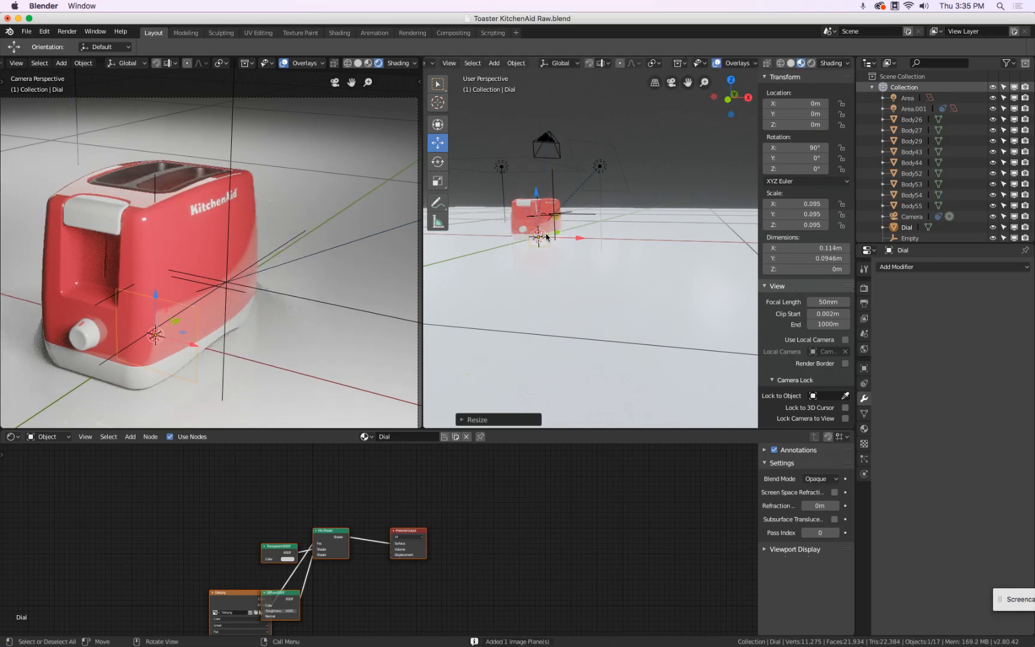
pyautogui.press('g')
pyautogui.press('y')
pyautogui.moveTo(530, 248); pyautogui.dragTo(531, 249)
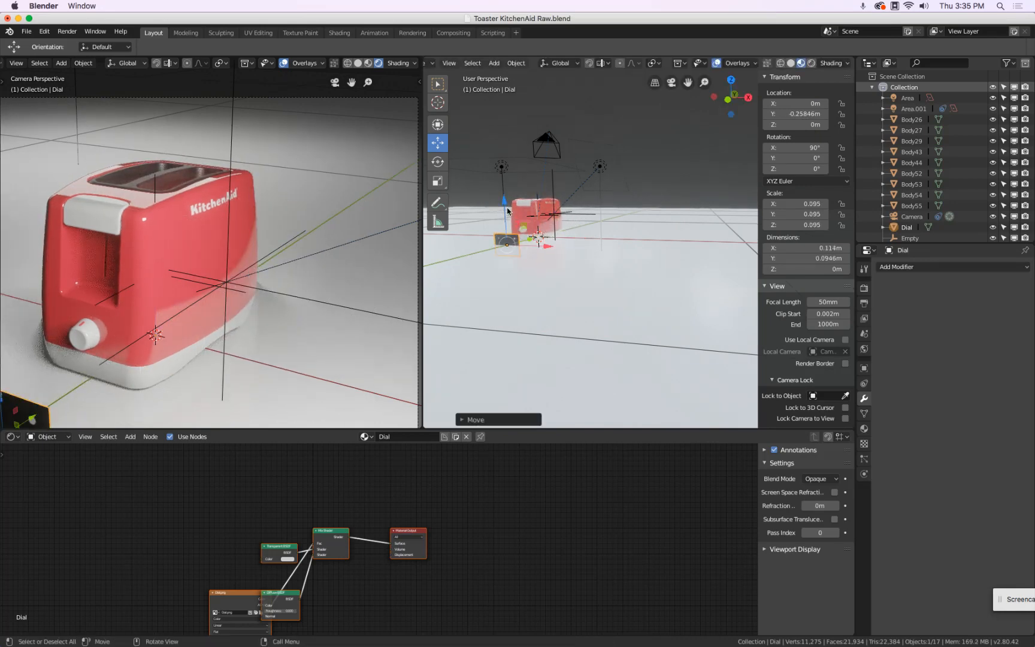
pyautogui.moveTo(506, 204); pyautogui.dragTo(506, 183)
# - Scale the dial plane to about 0.042 and place it behind the front knob at about Y -0.130 m and Z 0.053 m
pyautogui.scroll(4, 506, 218)
pyautogui.press('s')
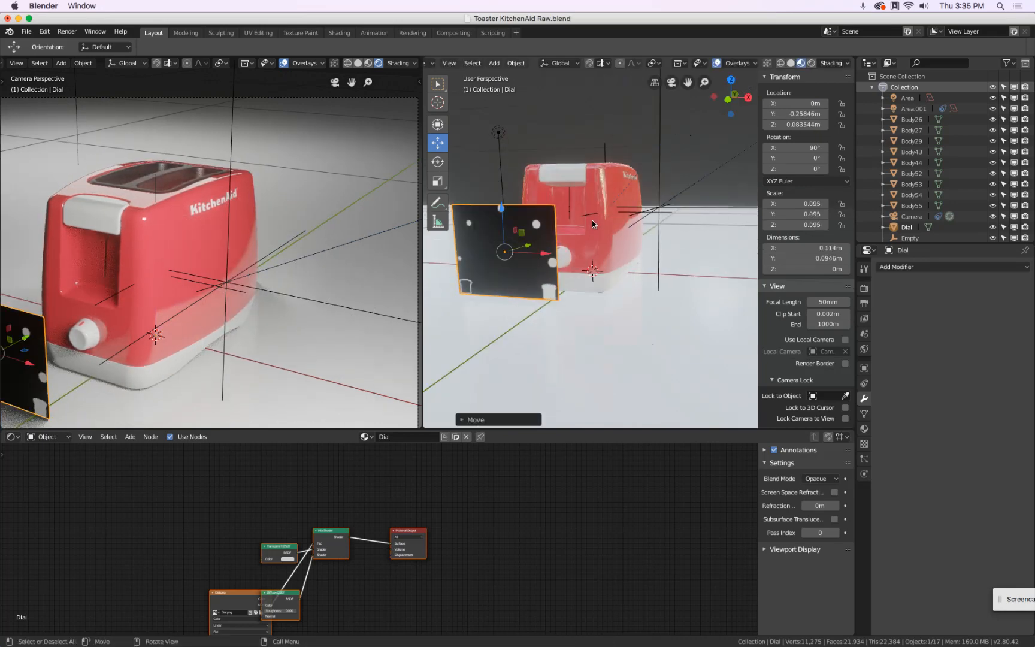
pyautogui.click(544, 240)
pyautogui.moveTo(527, 244); pyautogui.dragTo(560, 269)
pyautogui.scroll(5, 565, 231)
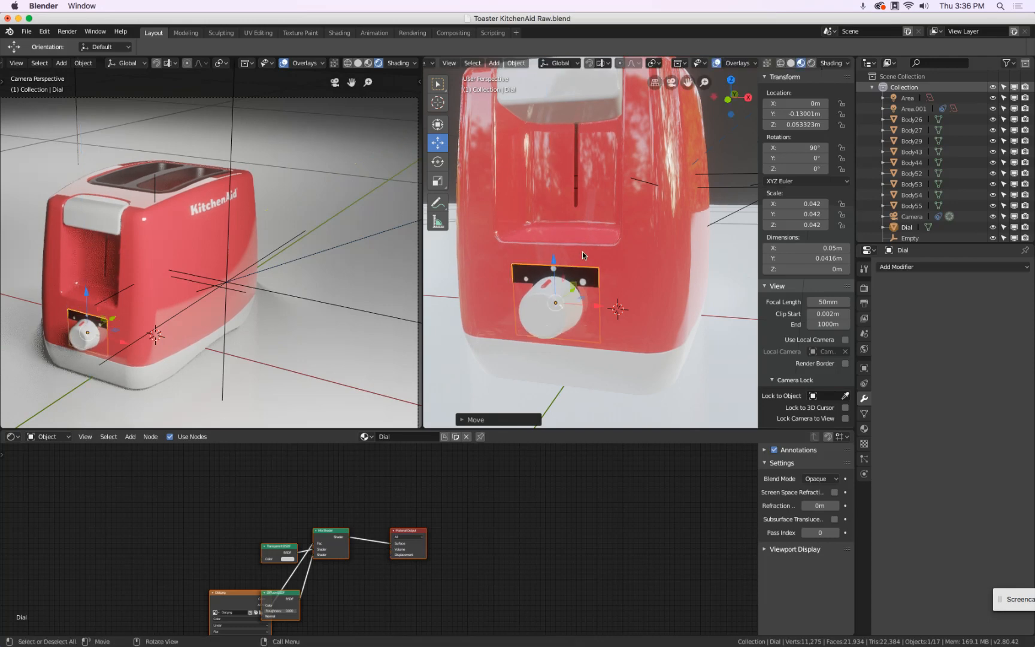
# - Show the toaster in front orthographic view and shift the dial plane slightly forward to about Y -0.1313 m
pyautogui.click(714, 97)
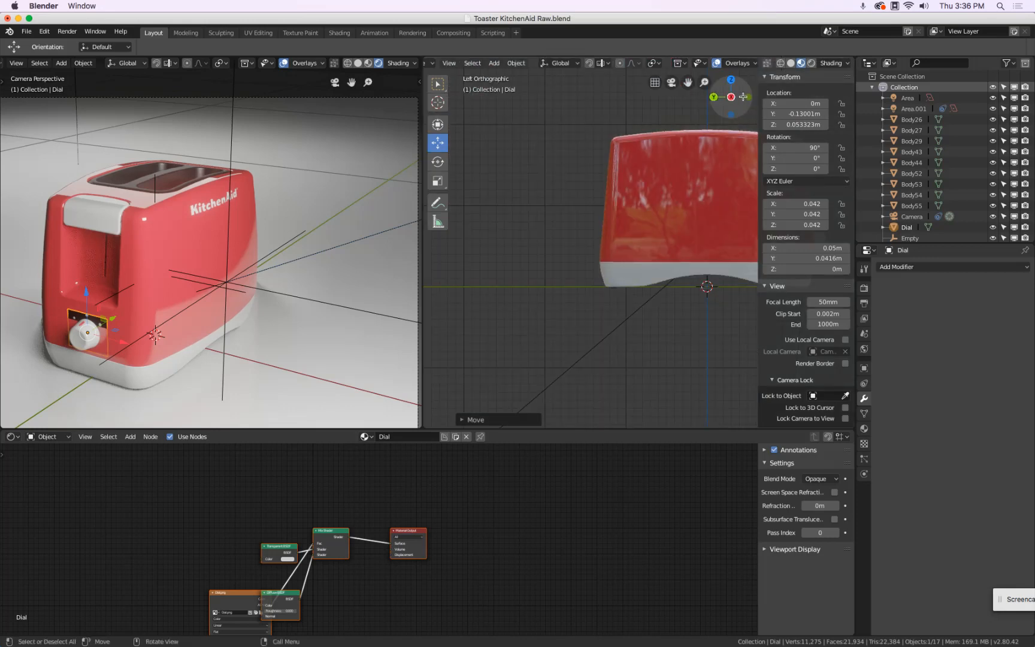
pyautogui.click(714, 97)
pyautogui.scroll(10, 676, 205)
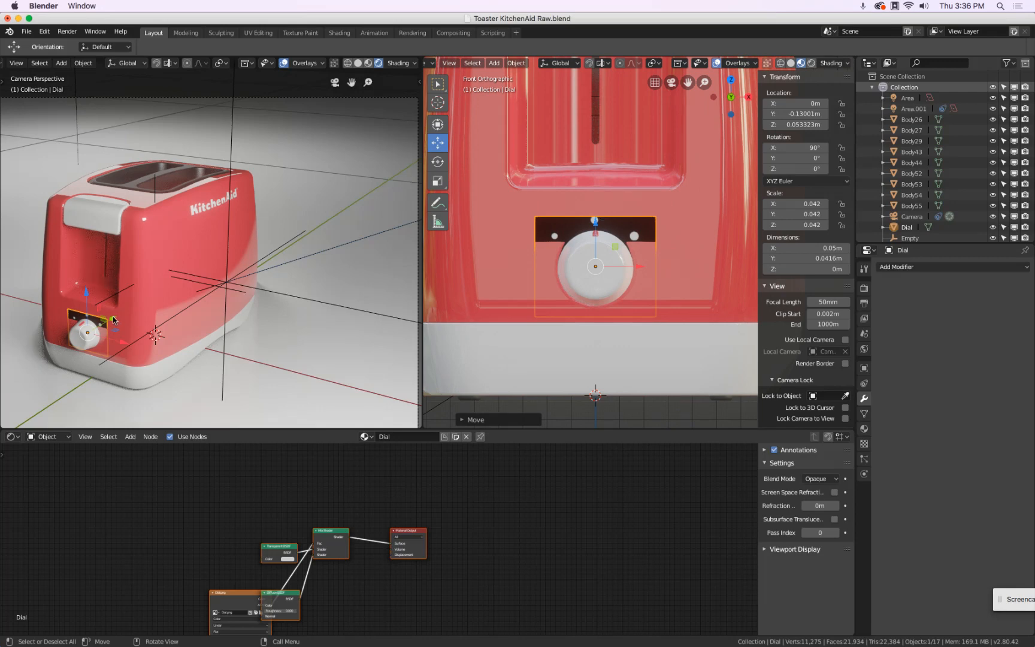
pyautogui.moveTo(112, 318); pyautogui.dragTo(112, 319)
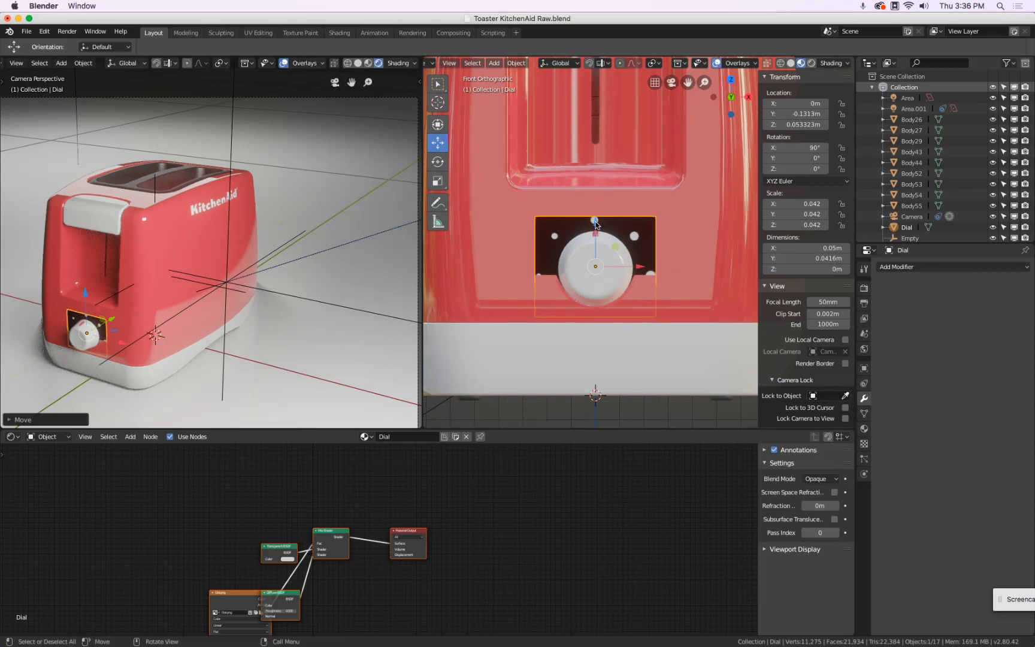
# - Raise the dial plane to about Z 0.0564 m and set its material's blend mode to Alpha Blend
pyautogui.moveTo(595, 223); pyautogui.dragTo(596, 213)
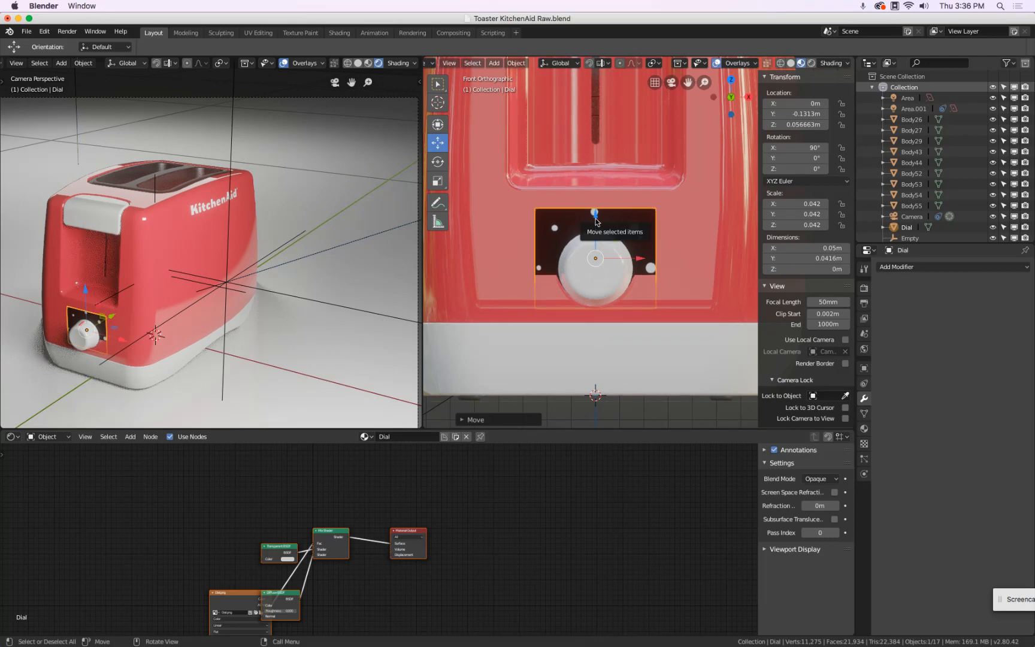
pyautogui.moveTo(595, 214); pyautogui.dragTo(595, 216)
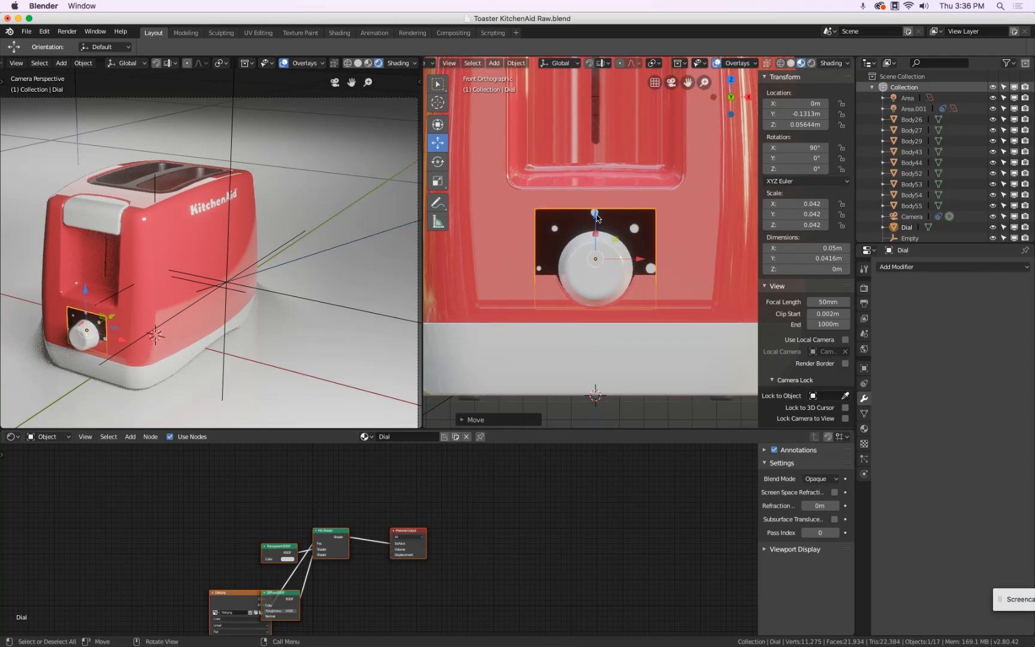
pyautogui.click(864, 429)
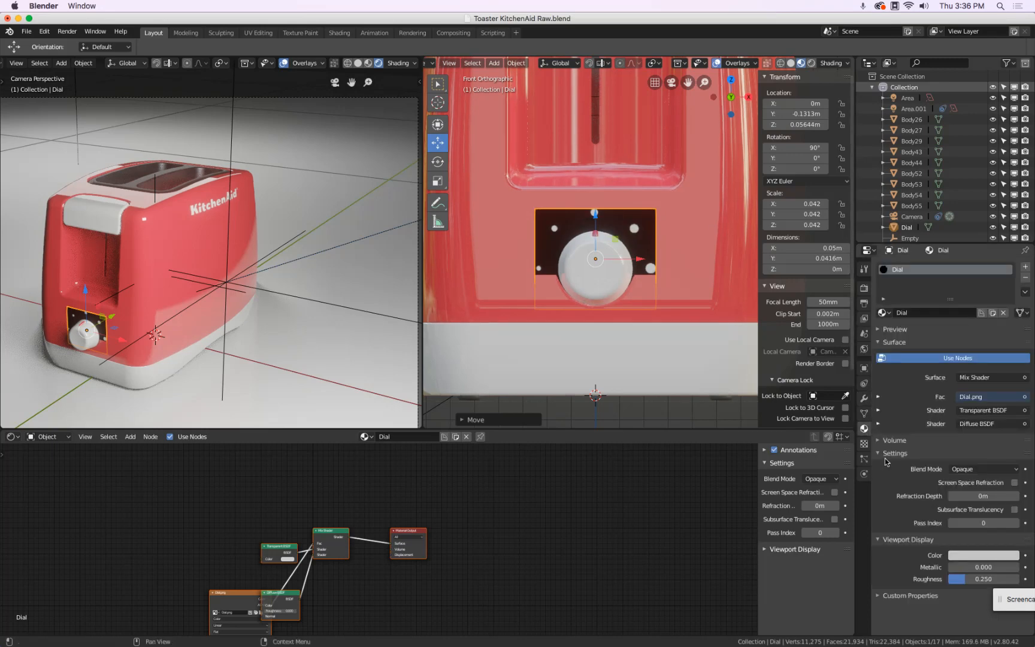
pyautogui.click(995, 469)
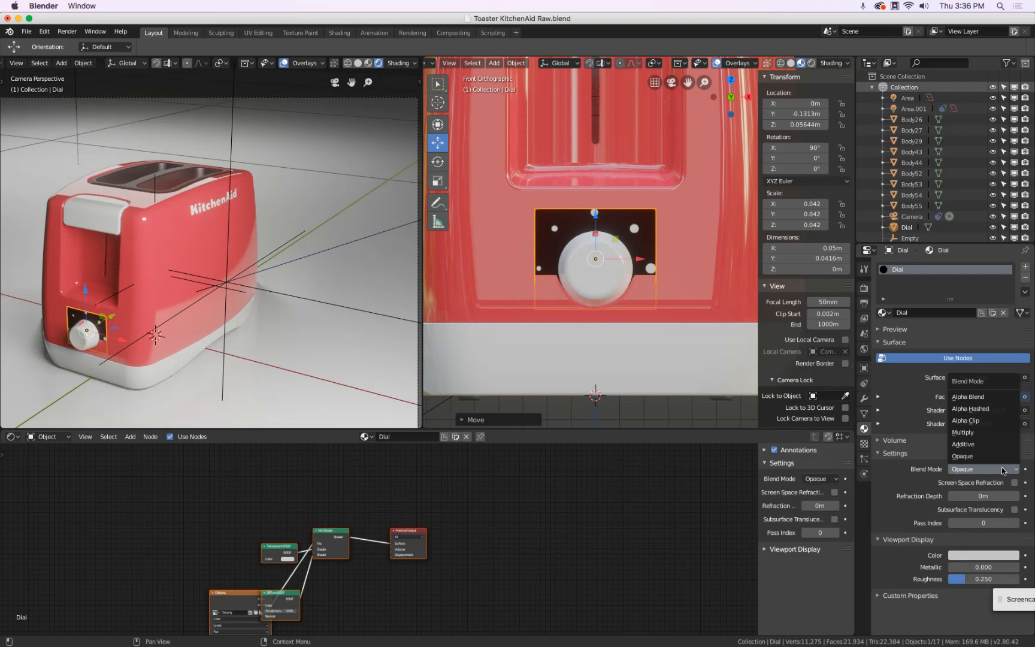
pyautogui.click(994, 394)
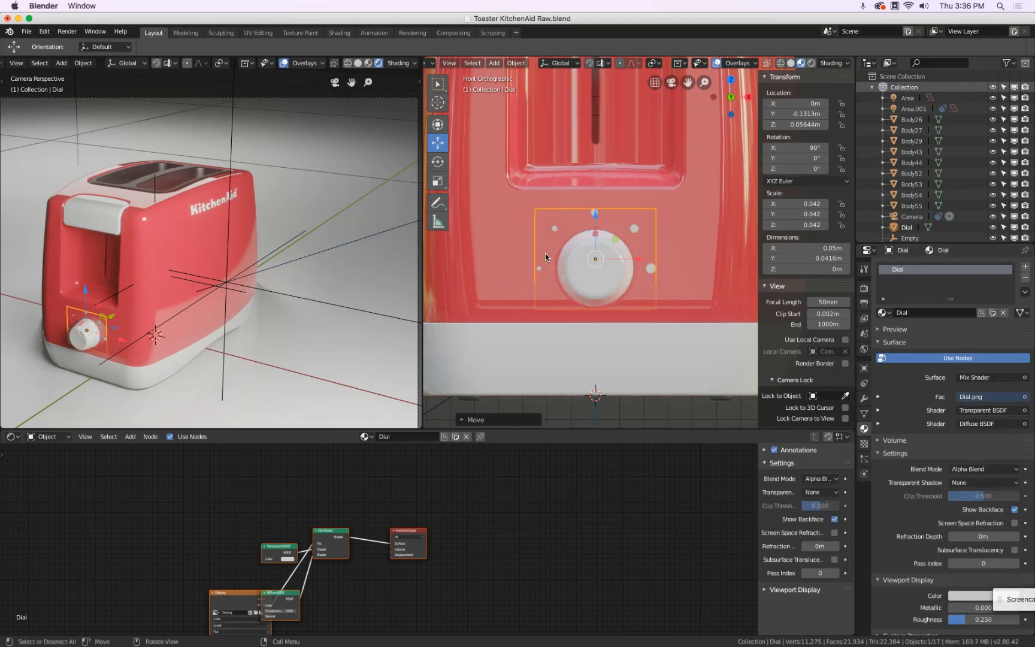
# - In right orthographic view, tilt the dial plane to about X 85.4° and shift it to about Y -0.1308 m against the toaster's front
pyautogui.scroll(-3, 563, 252)
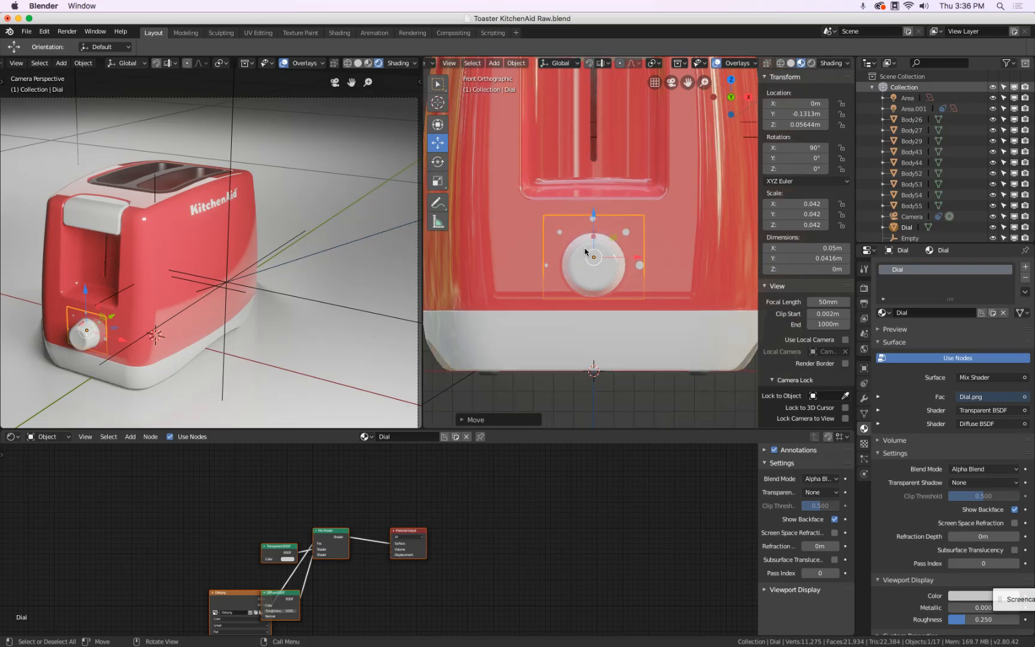
pyautogui.moveTo(748, 97); pyautogui.dragTo(749, 97)
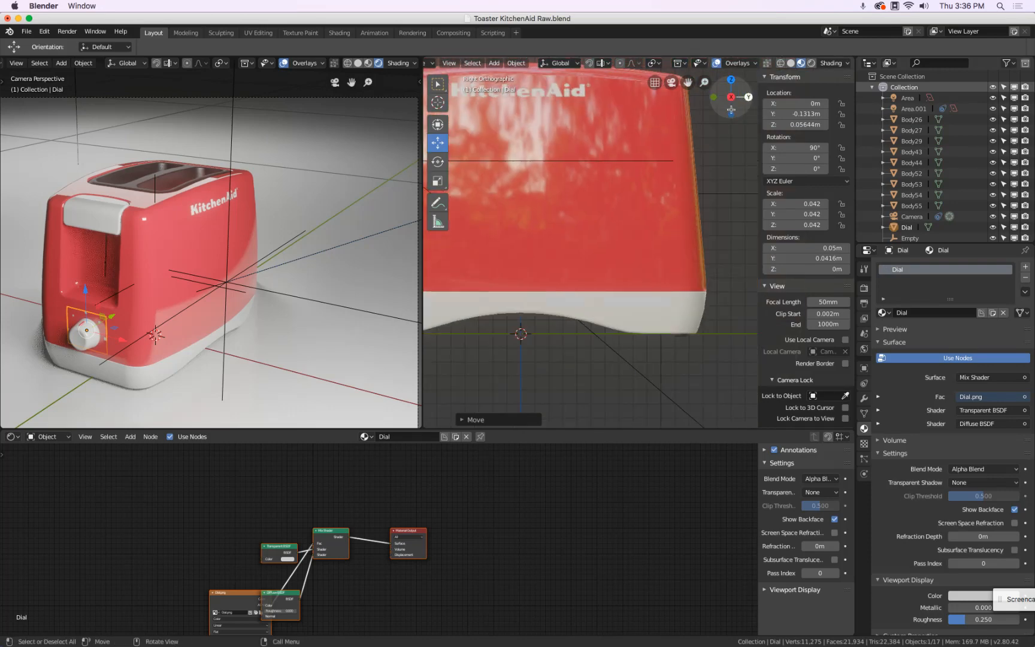
pyautogui.keyDown('shift'); pyautogui.moveTo(480, 239); pyautogui.dragTo(713, 243, button='middle'); pyautogui.keyUp('shift')
pyautogui.scroll(5, 595, 257)
pyautogui.scroll(1, 544, 215)
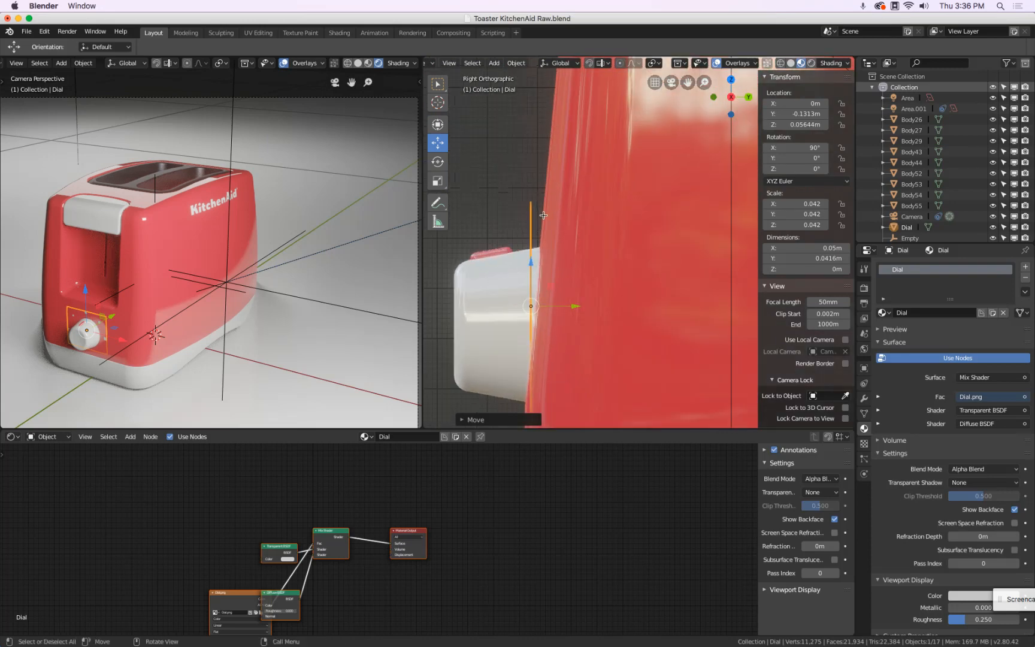
pyautogui.press('r')
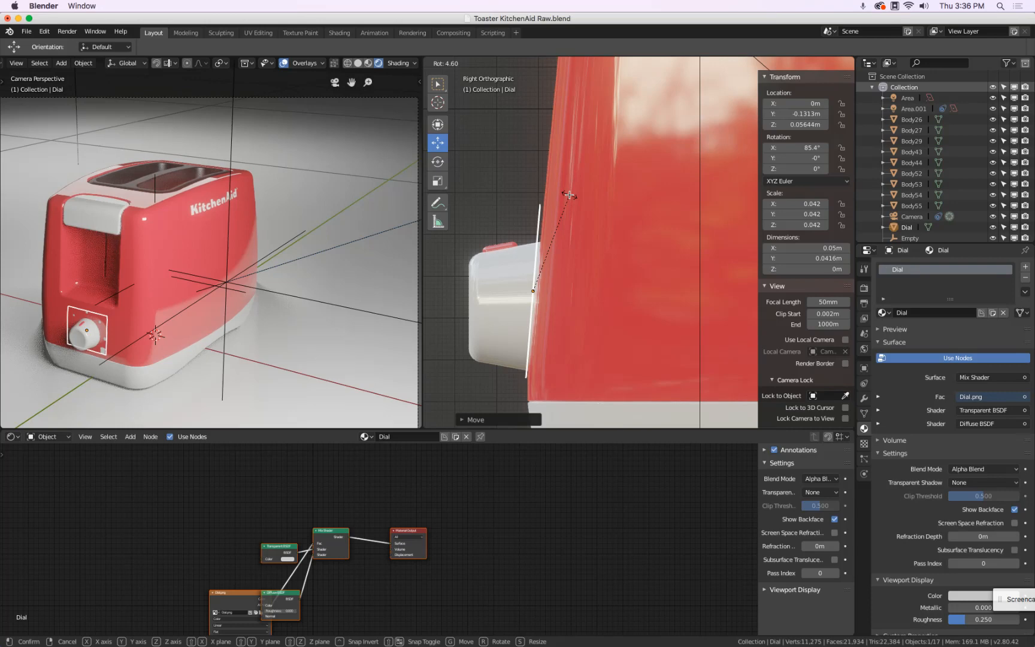
pyautogui.click(567, 202)
pyautogui.press('g')
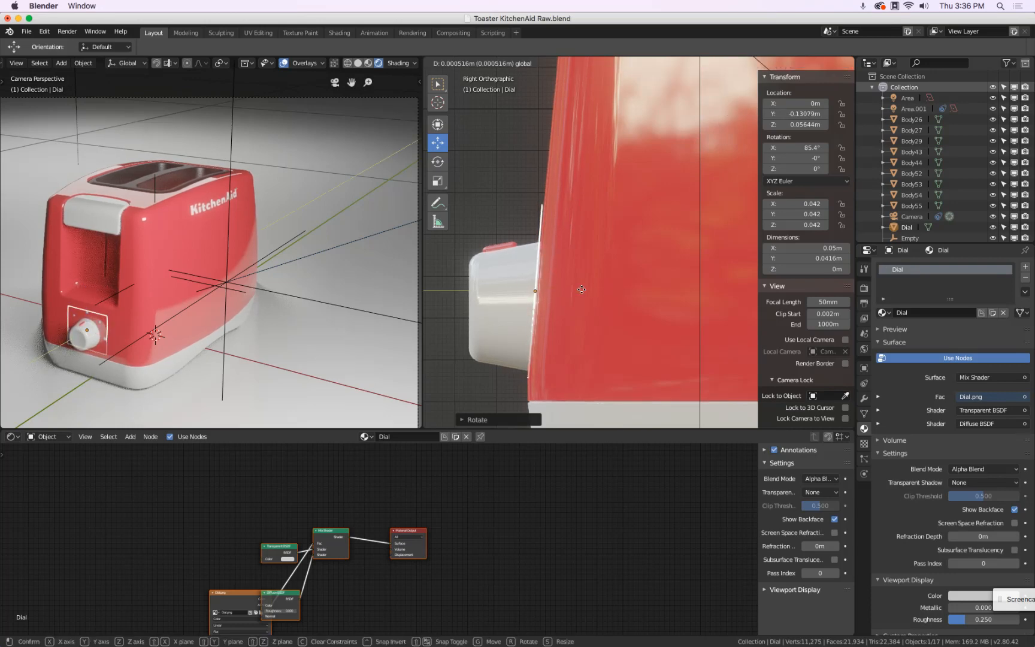
pyautogui.click(581, 289)
# - Fine-tune the dial plane's tilt to about X 84.9° so it follows the slope of the toaster's front
pyautogui.scroll(6, 117, 334)
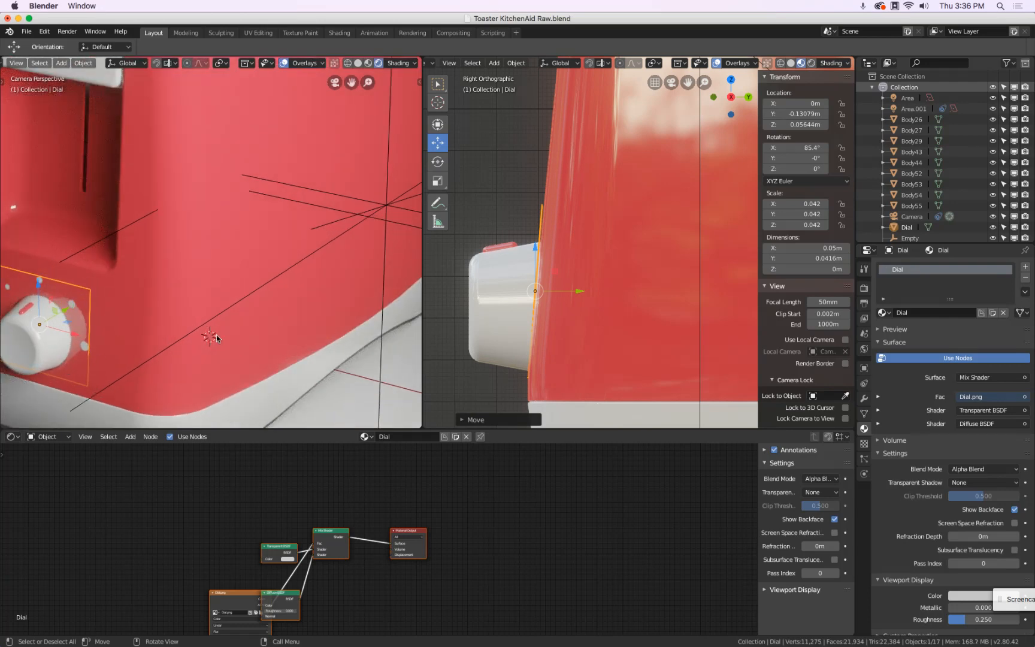
pyautogui.press('r')
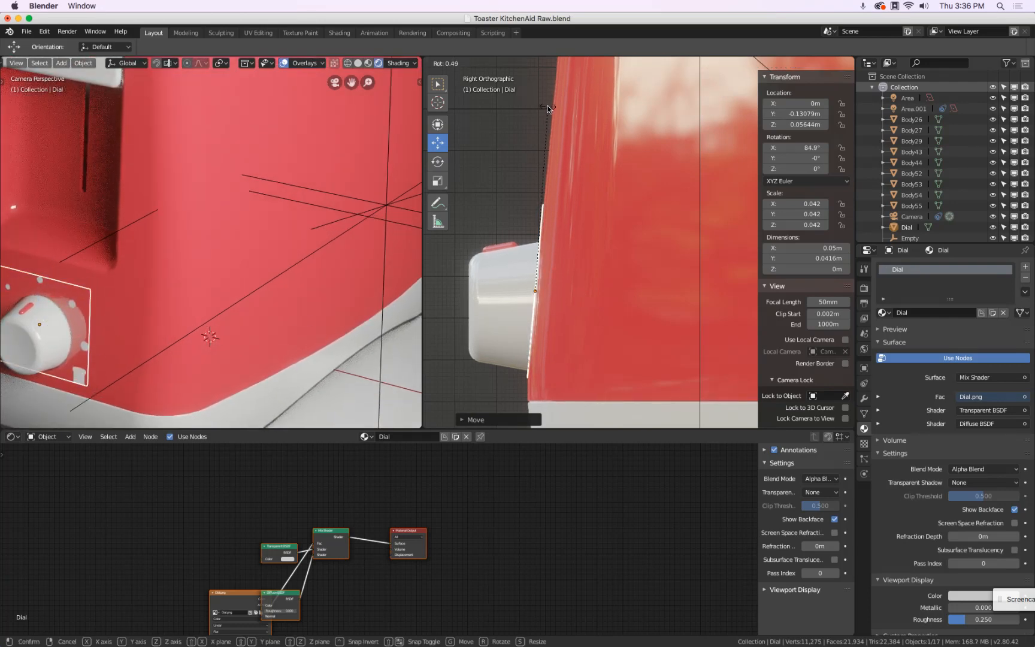
pyautogui.click(545, 108)
pyautogui.keyDown('shift'); pyautogui.moveTo(113, 280); pyautogui.dragTo(171, 267, button='middle'); pyautogui.keyUp('shift')
pyautogui.moveTo(570, 194); pyautogui.dragTo(553, 214, button='middle')
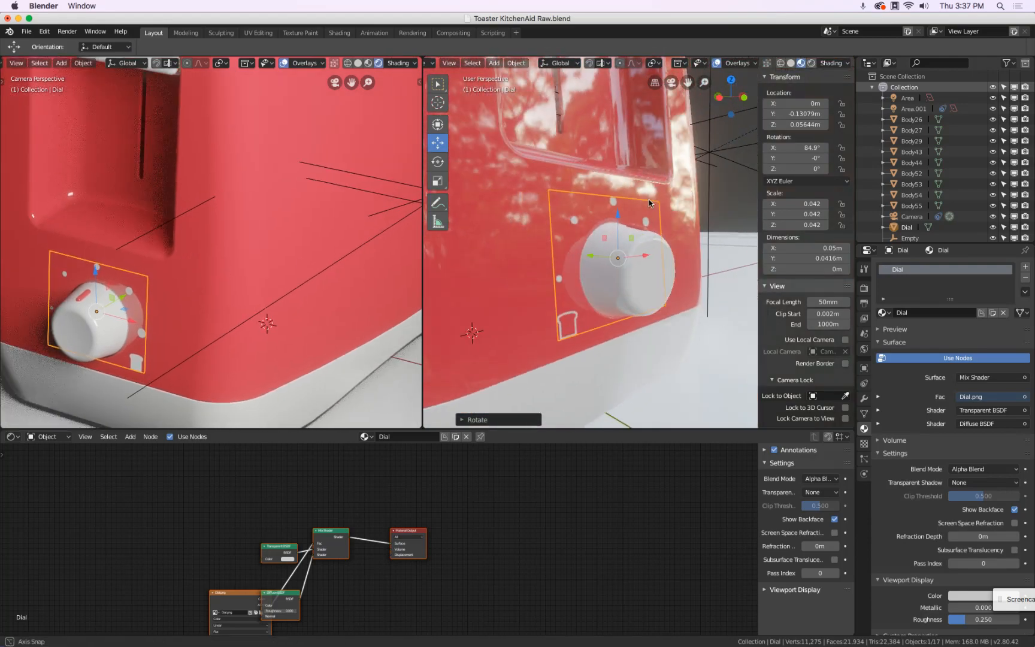
# - Render the camera view to check the dial graphic, and return to the main workspace
pyautogui.scroll(-8, 554, 217)
pyautogui.scroll(-4, 553, 216)
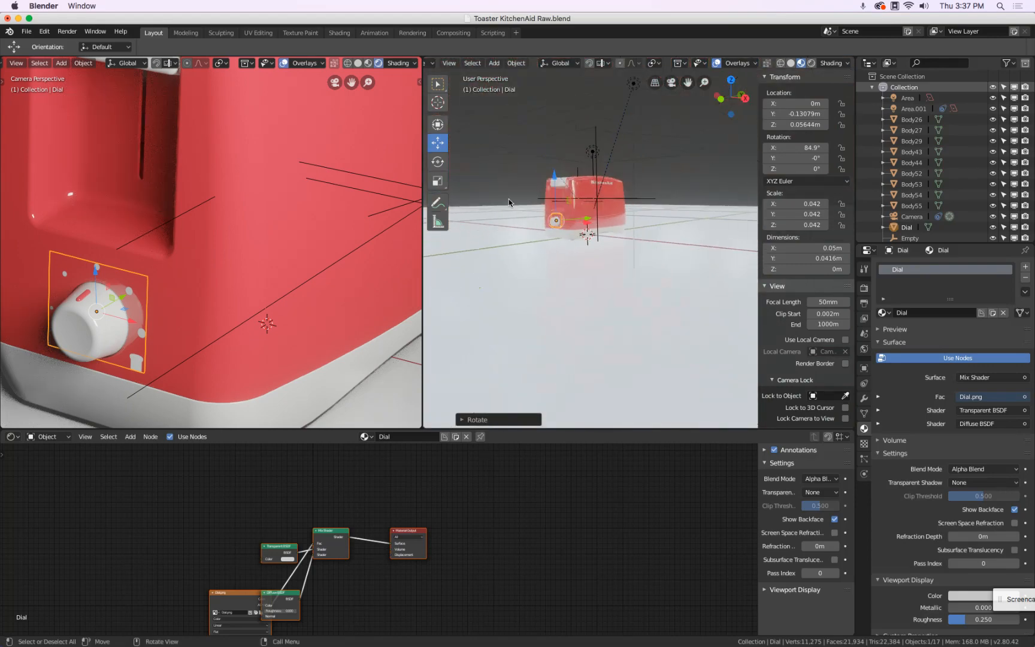
pyautogui.scroll(-6, 207, 171)
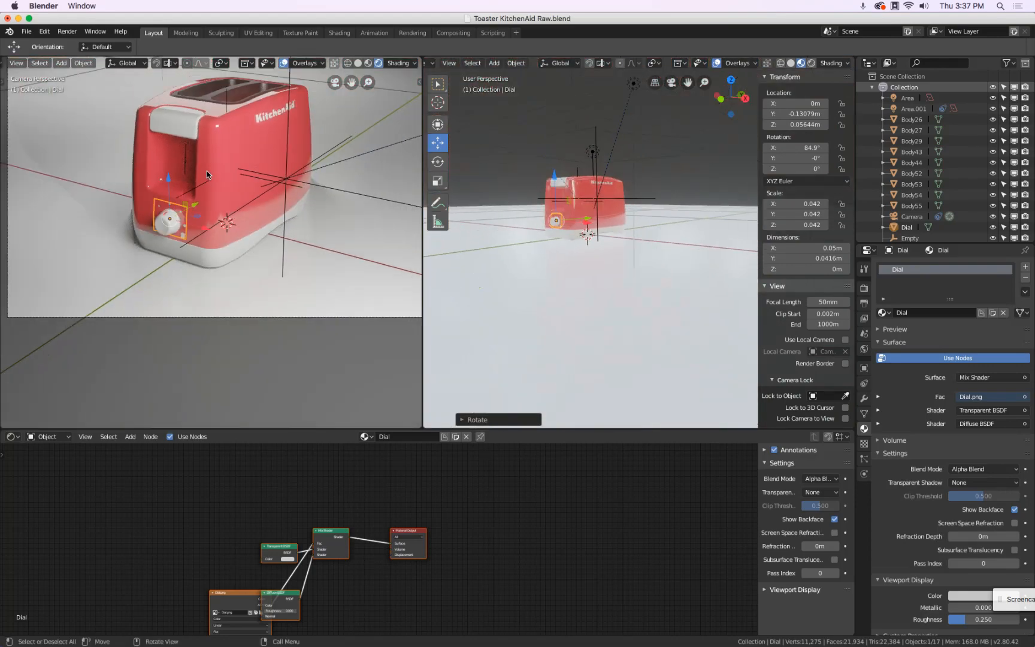
pyautogui.scroll(-2, 207, 171)
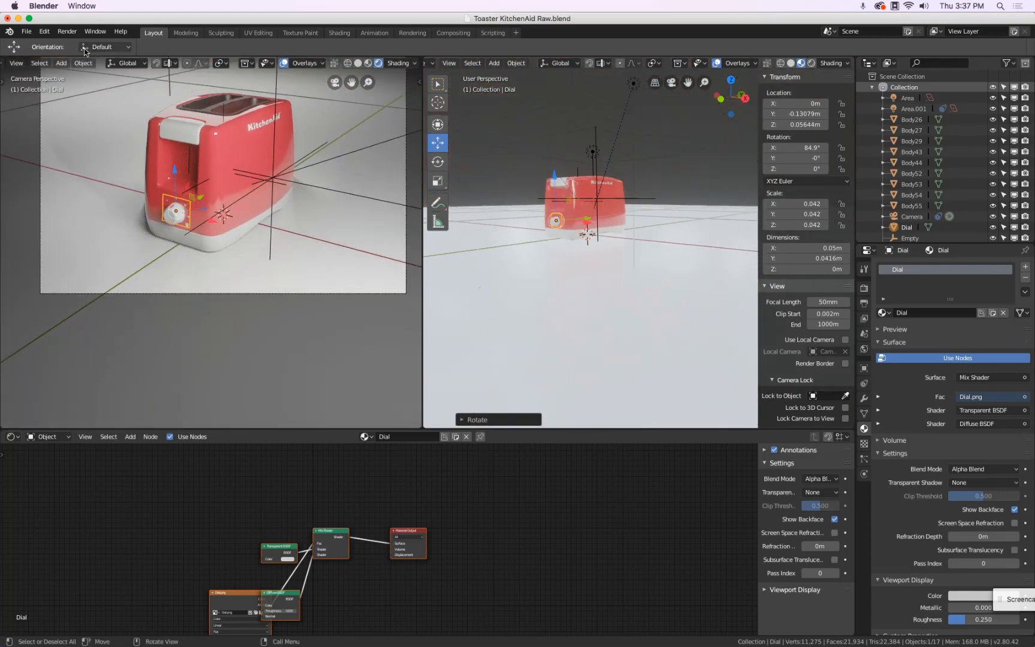
pyautogui.click(67, 31)
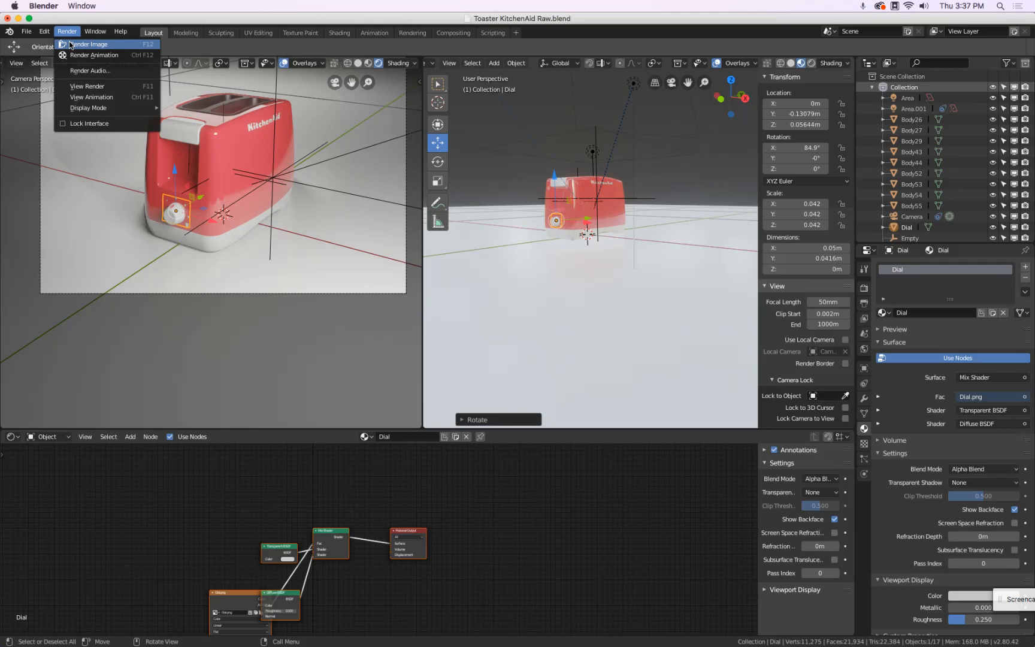
pyautogui.click(84, 45)
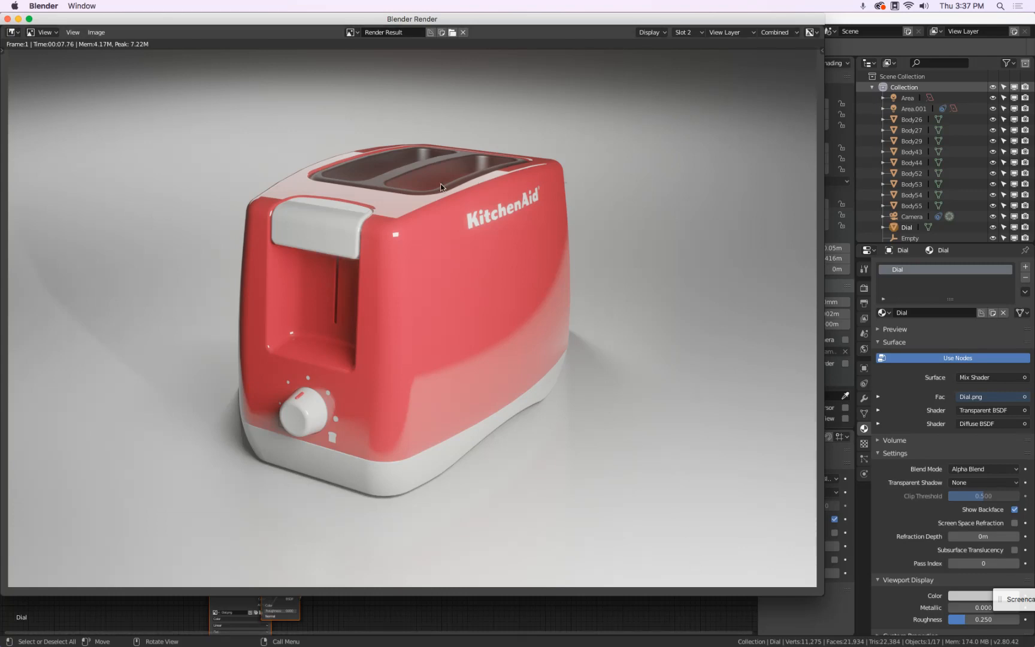
pyautogui.click(694, 615)
# - Move the large area light behind the toaster to about X -0.481 m, Y 0.590 m and Z 0.357 m
pyautogui.moveTo(520, 225); pyautogui.dragTo(573, 284, button='middle')
pyautogui.scroll(-2, 287, 205)
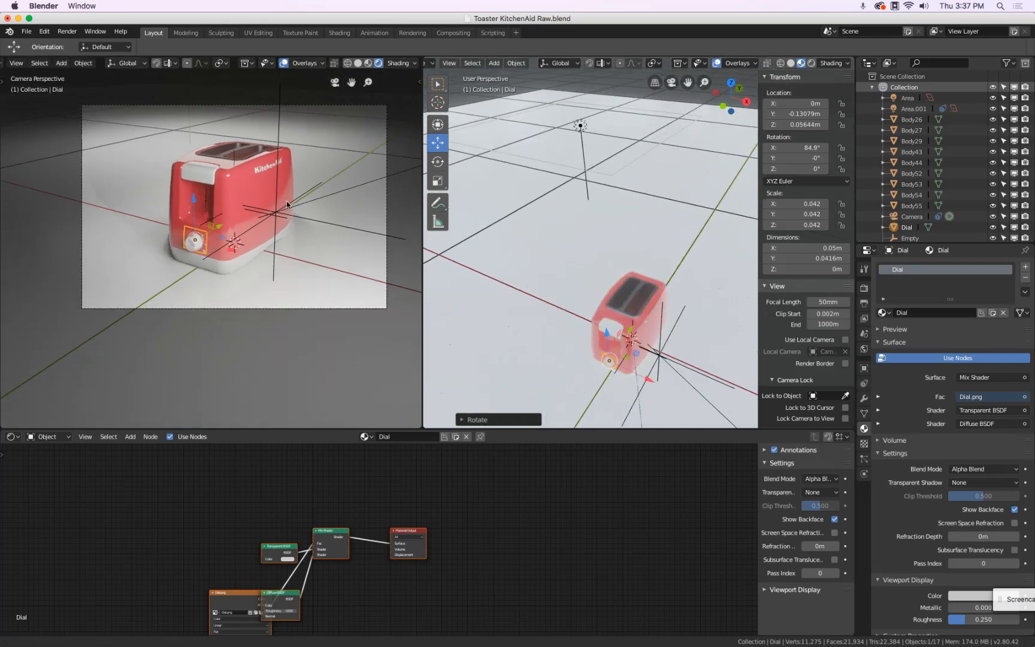
pyautogui.keyDown('shift'); pyautogui.moveTo(287, 201); pyautogui.dragTo(287, 242, button='middle'); pyautogui.keyUp('shift')
pyautogui.click(580, 125)
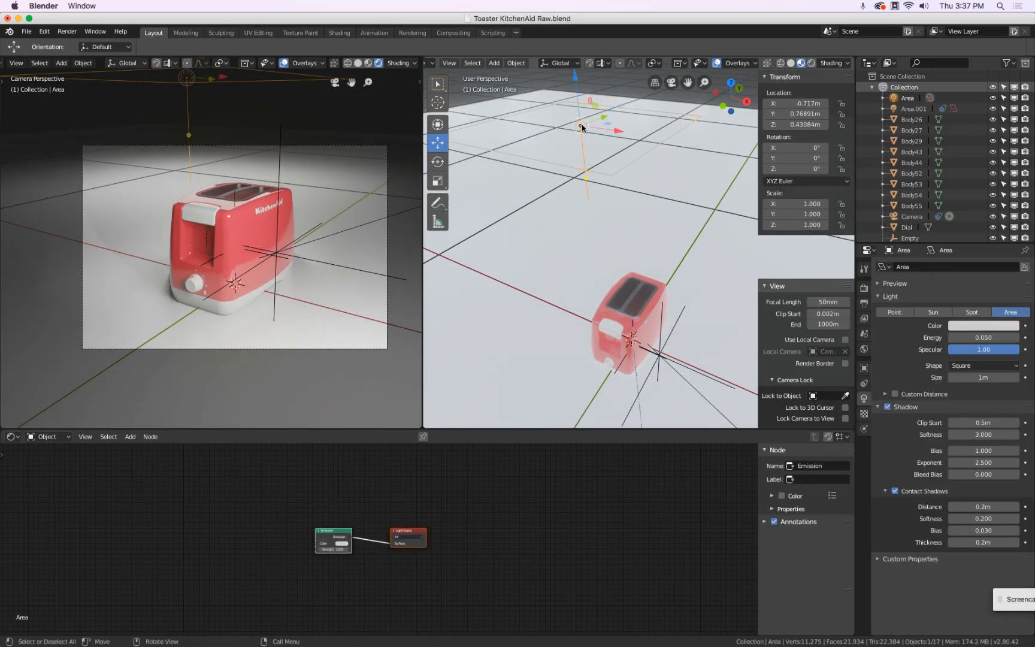
pyautogui.moveTo(615, 132); pyautogui.dragTo(691, 163)
pyautogui.scroll(8, 283, 185)
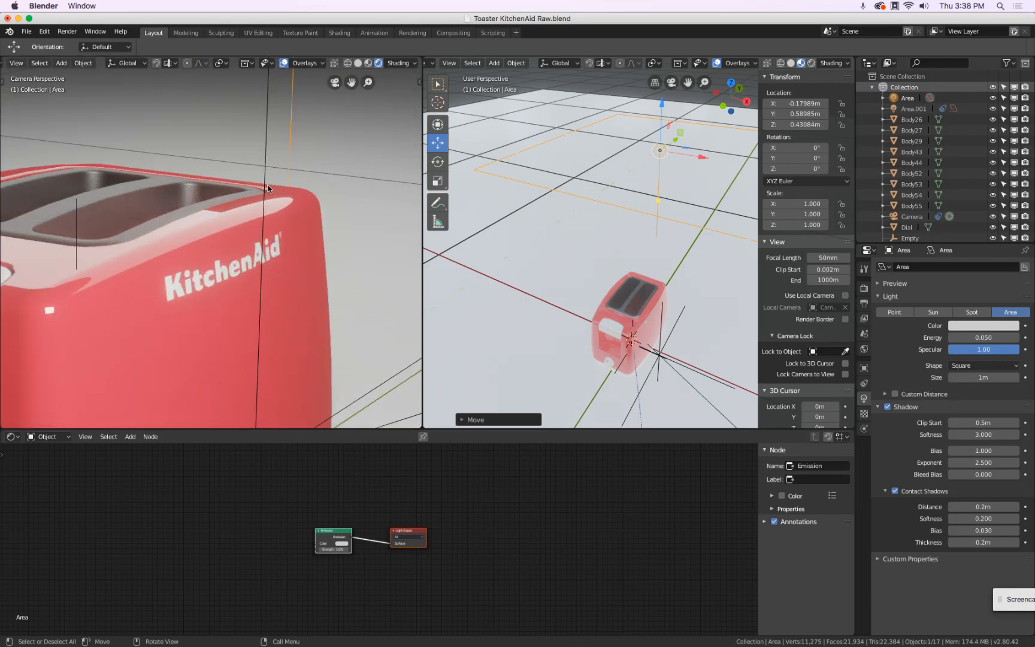
pyautogui.scroll(-6, 267, 188)
pyautogui.scroll(-3, 614, 158)
pyautogui.moveTo(612, 127); pyautogui.dragTo(608, 158)
pyautogui.press('x')
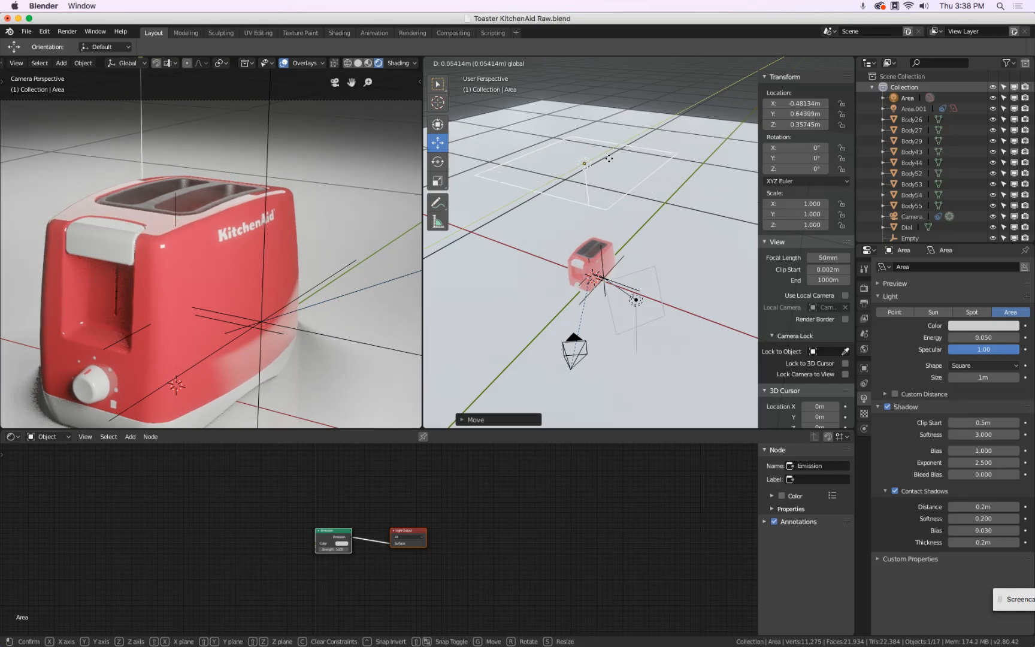
pyautogui.press('Escape')
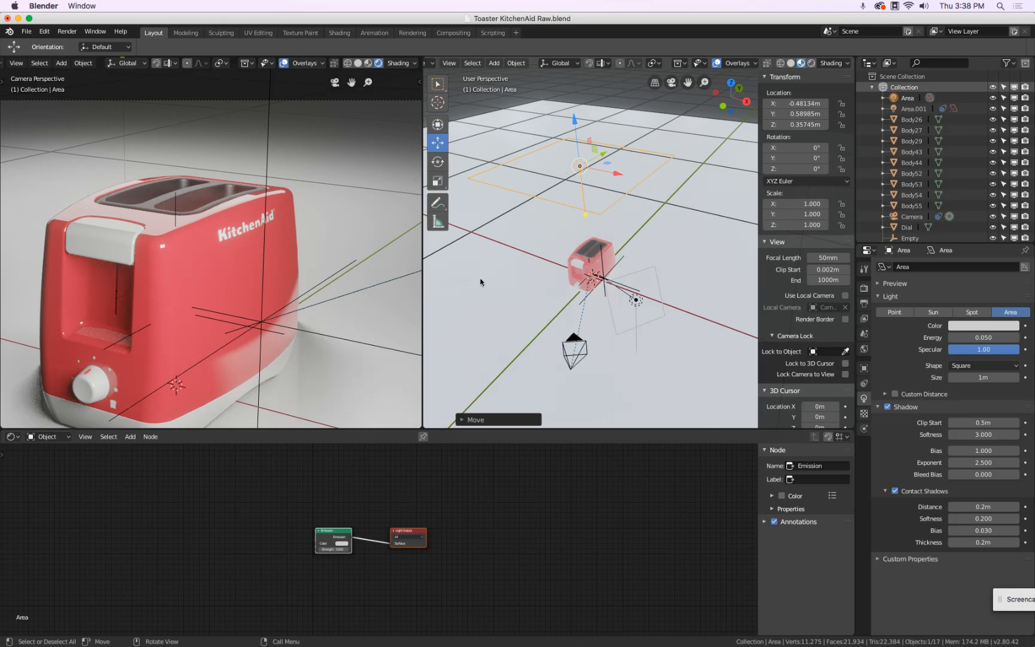
pyautogui.scroll(-2, 528, 262)
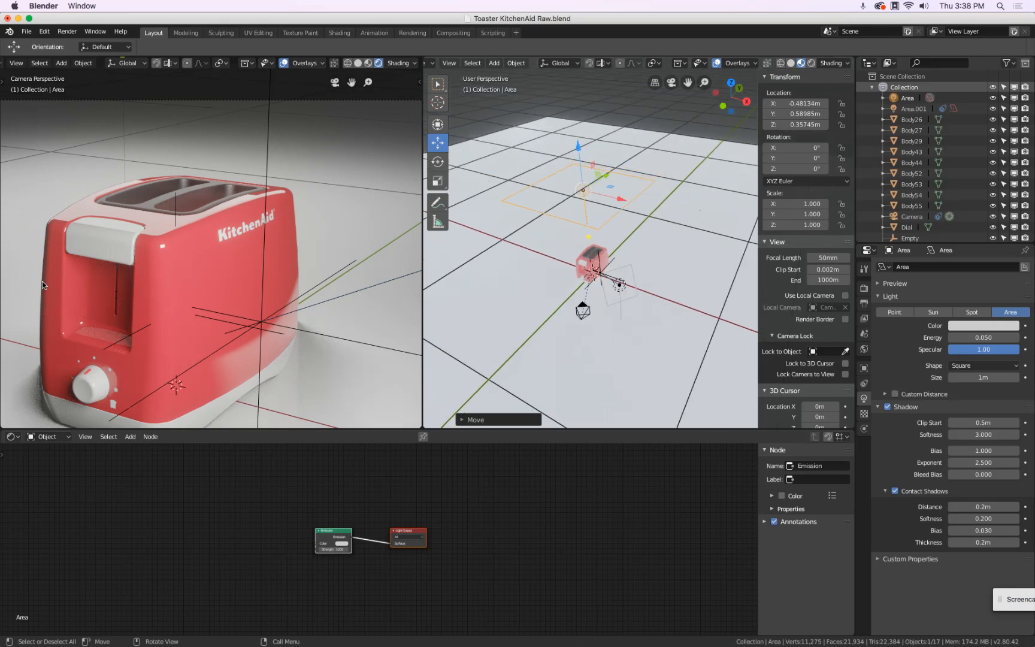
pyautogui.scroll(4, 618, 287)
pyautogui.click(609, 288)
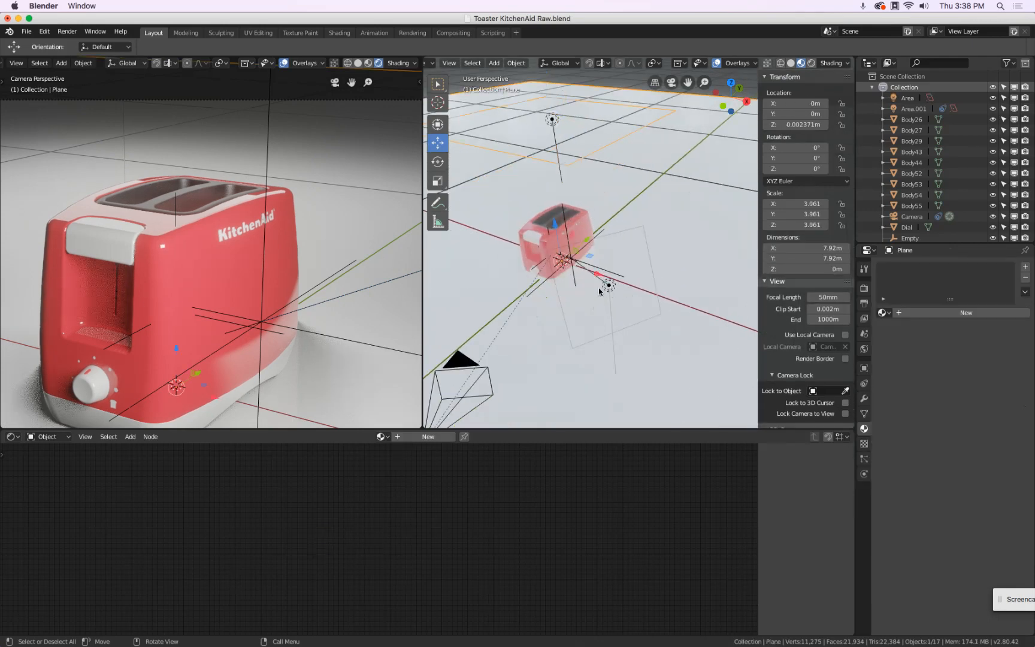
pyautogui.moveTo(609, 288); pyautogui.dragTo(587, 247, button='middle')
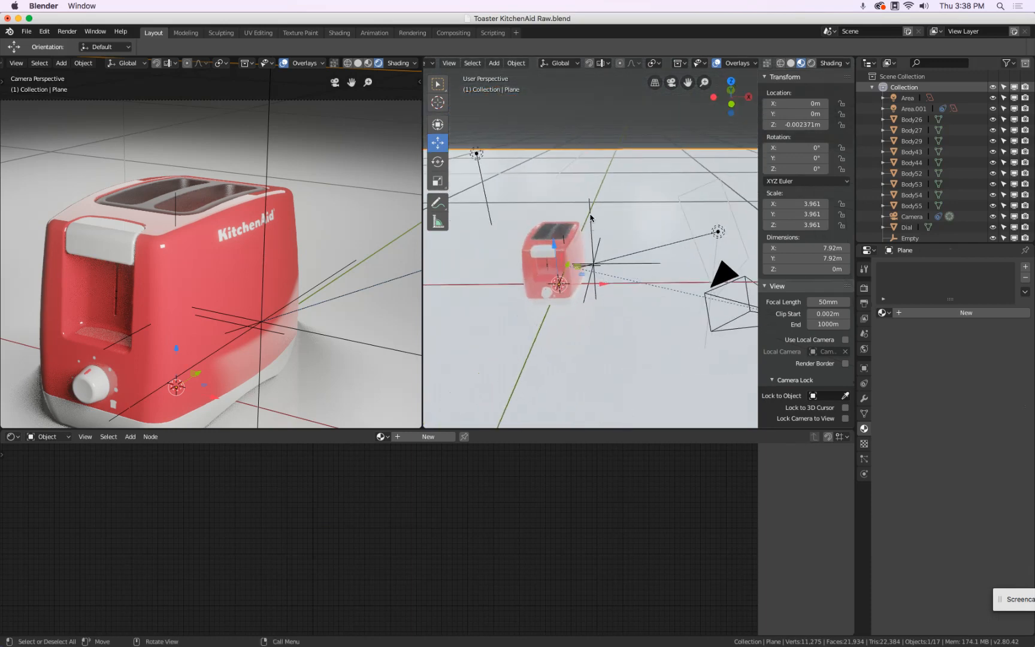
pyautogui.click(684, 225)
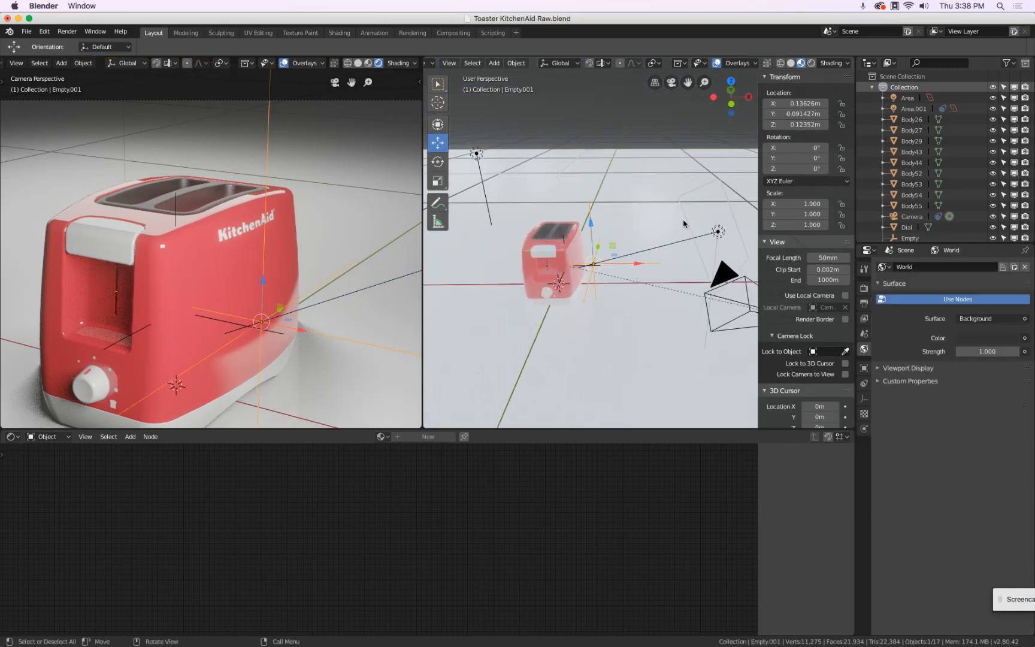
pyautogui.click(719, 234)
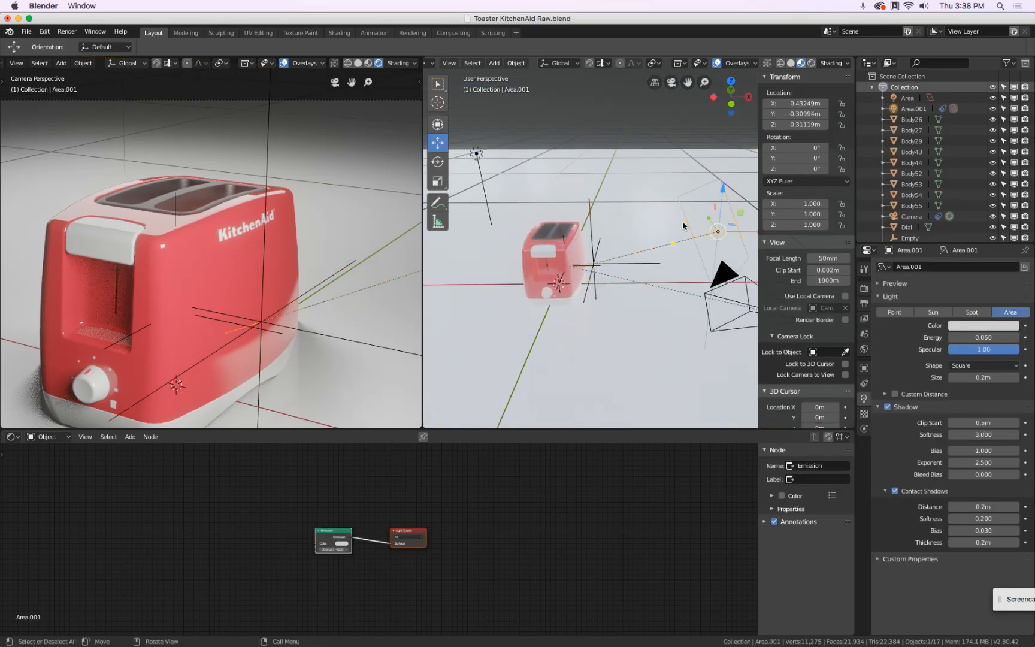
pyautogui.keyDown('shift'); pyautogui.click(591, 208); pyautogui.keyUp('shift')
pyautogui.moveTo(619, 227); pyautogui.dragTo(619, 212, button='middle')
pyautogui.scroll(1, 619, 211)
# - In top view, duplicate the 0.2 m area light with its target empty, placing the new light at about X 0.155 m, Y -0.385 m
pyautogui.click(584, 192)
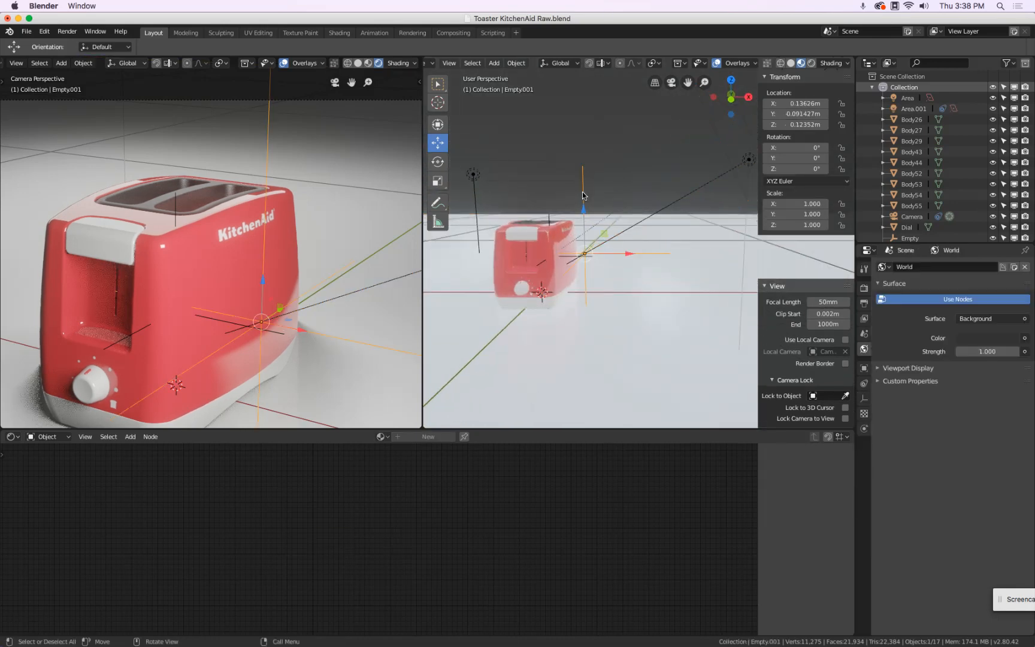
pyautogui.click(732, 164)
pyautogui.moveTo(732, 164); pyautogui.dragTo(684, 143, button='middle')
pyautogui.scroll(-4, 702, 181)
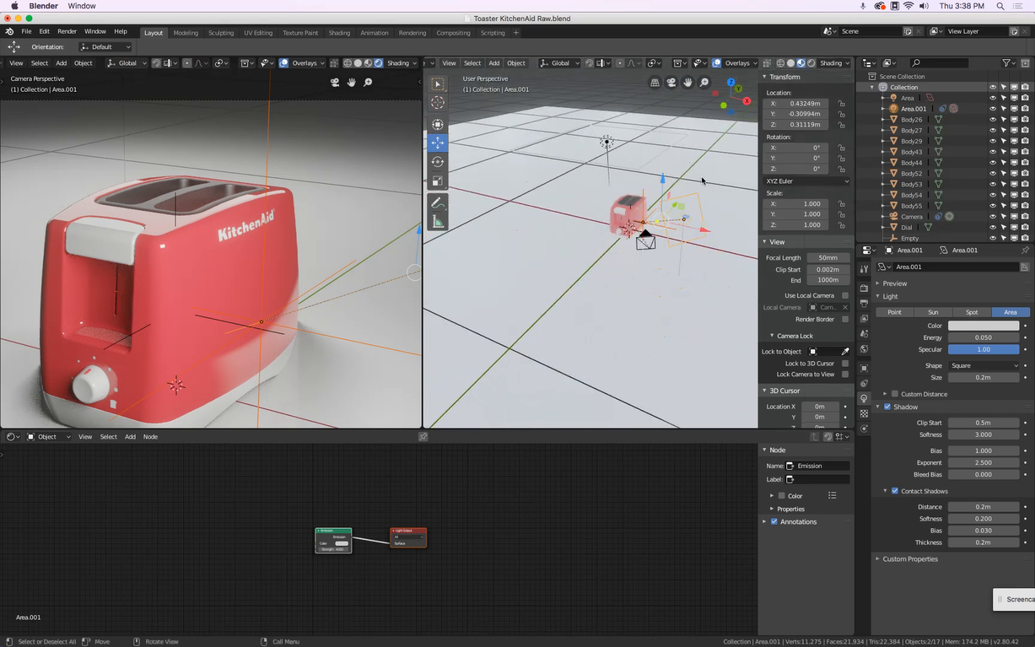
pyautogui.click(731, 82)
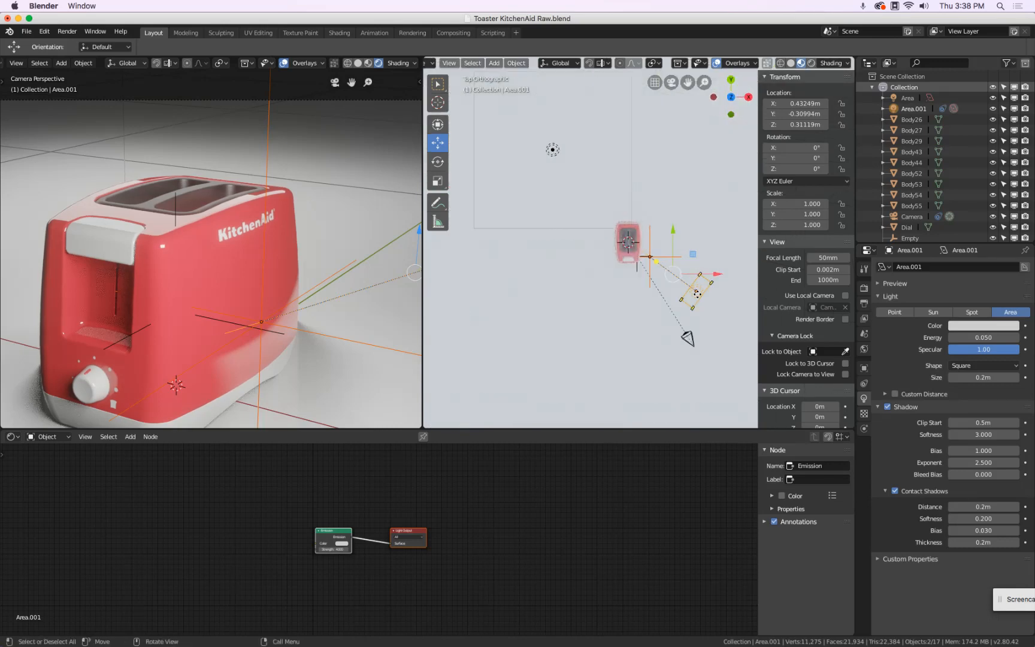
pyautogui.press('shift')
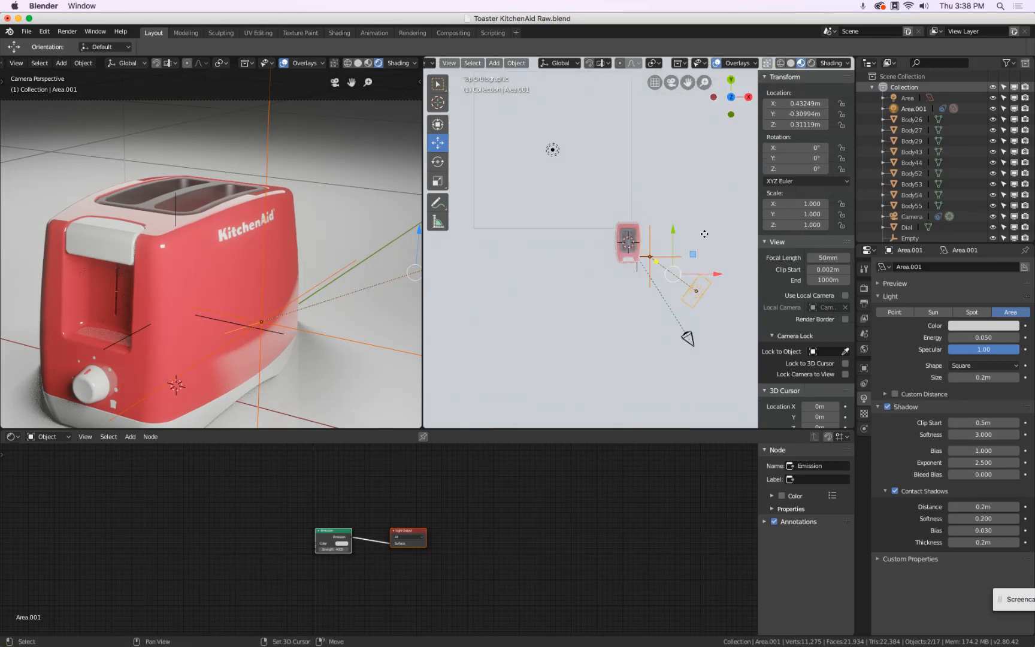
pyautogui.hotkey('shift', 'd')
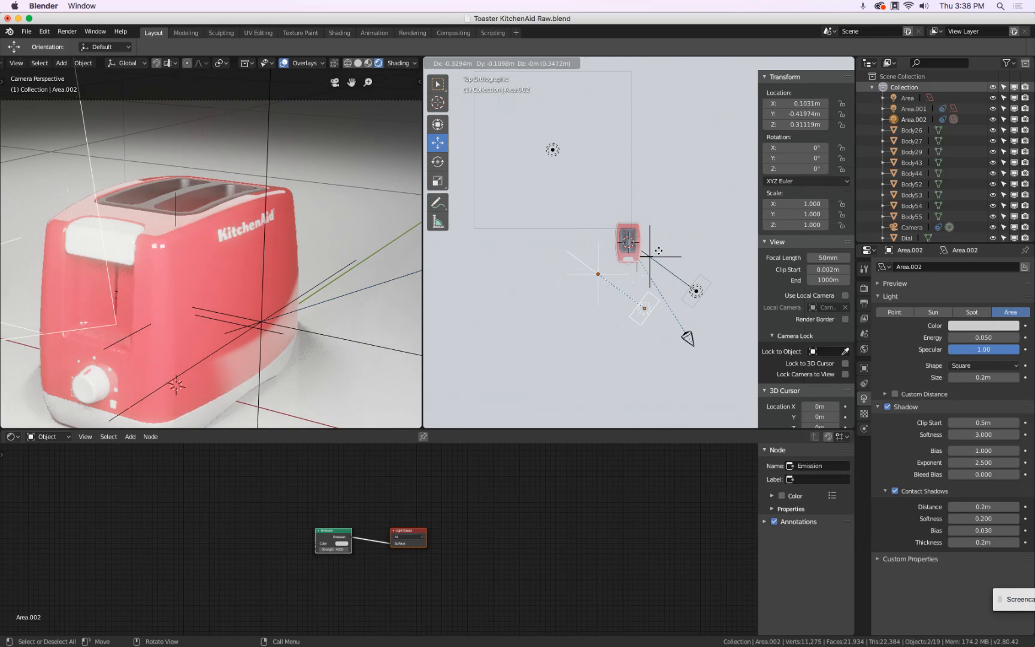
pyautogui.click(659, 262)
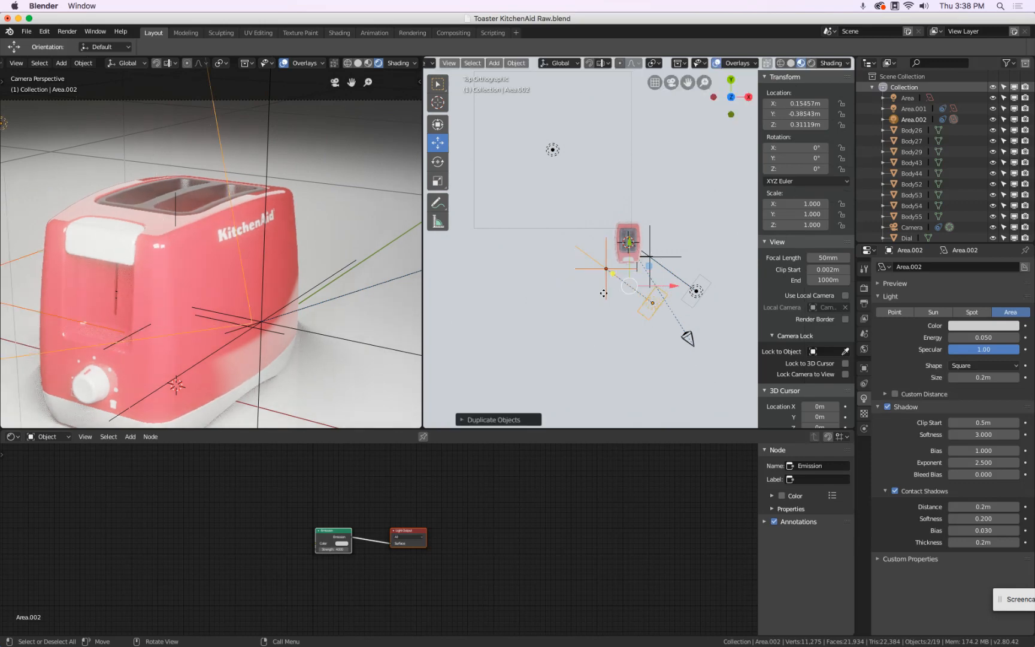
pyautogui.moveTo(437, 84)
pyautogui.mouseDown()
pyautogui.moveTo(454, 97)
pyautogui.moveTo(469, 90)
pyautogui.mouseUp()
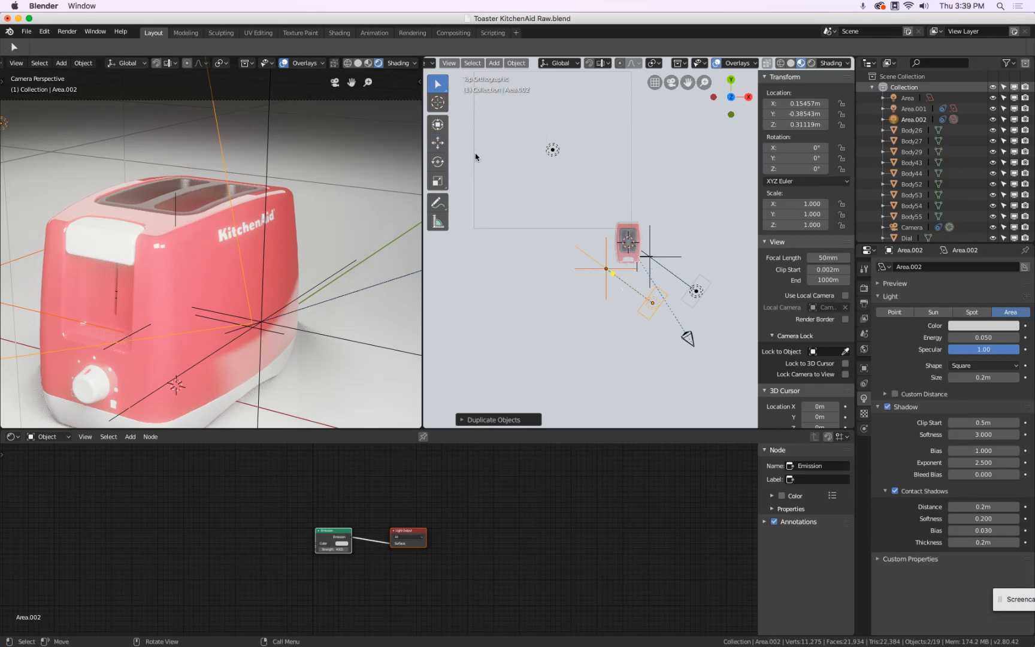
# - Move the duplicated 0.2 m area light to about X -0.353 m, Y -0.502 m and Z 0.219 m, in front of and beside the toaster
pyautogui.click(557, 318)
pyautogui.click(652, 304)
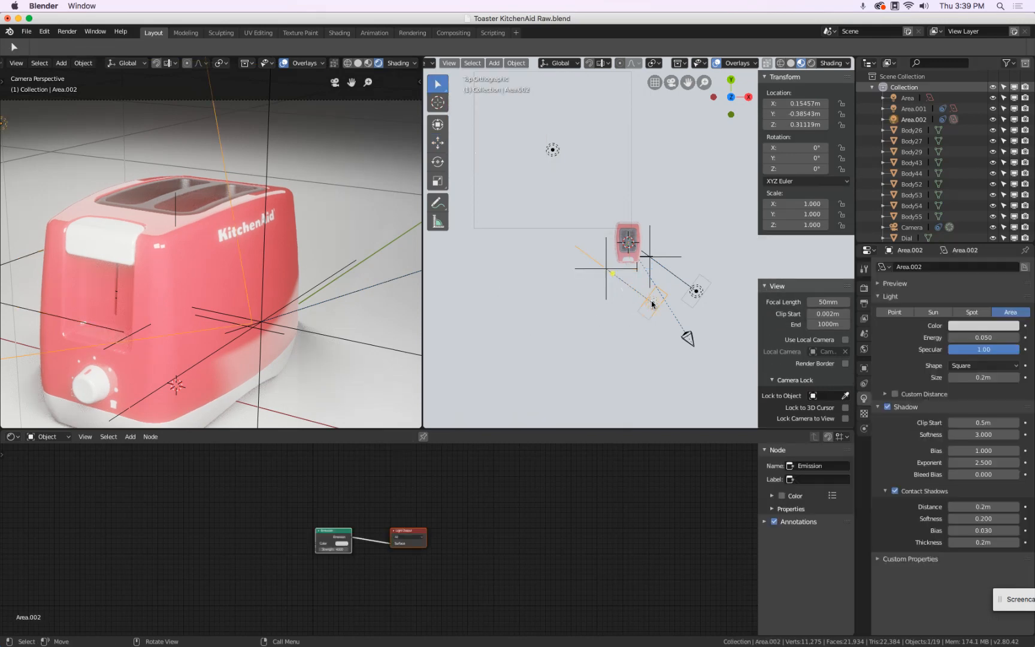
pyautogui.moveTo(654, 305); pyautogui.dragTo(580, 324)
pyautogui.moveTo(652, 320); pyautogui.dragTo(619, 206, button='middle')
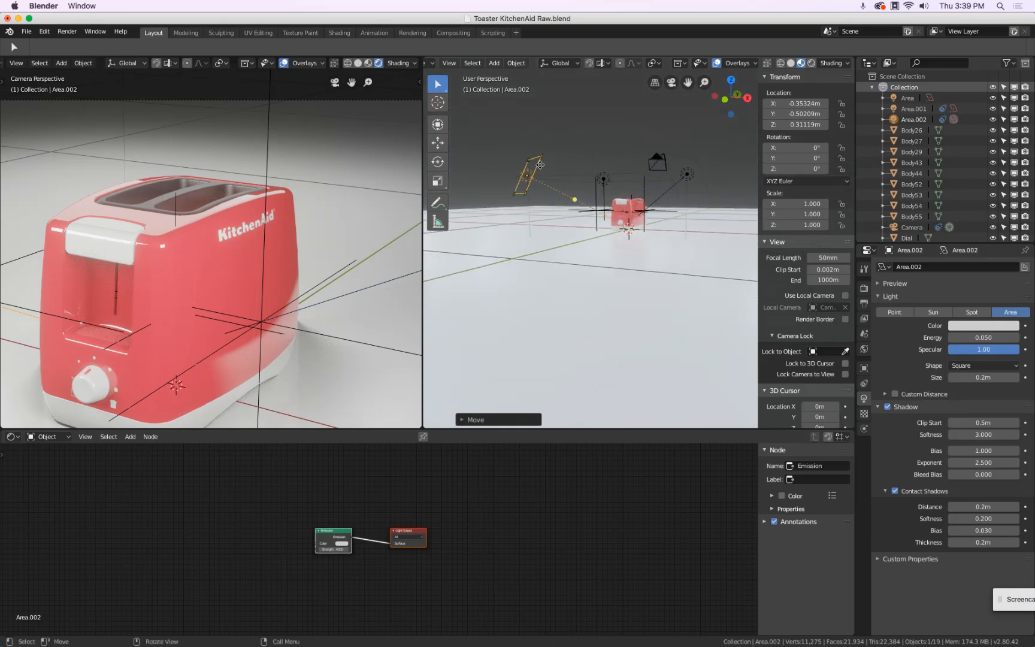
pyautogui.press('g')
pyautogui.press('z')
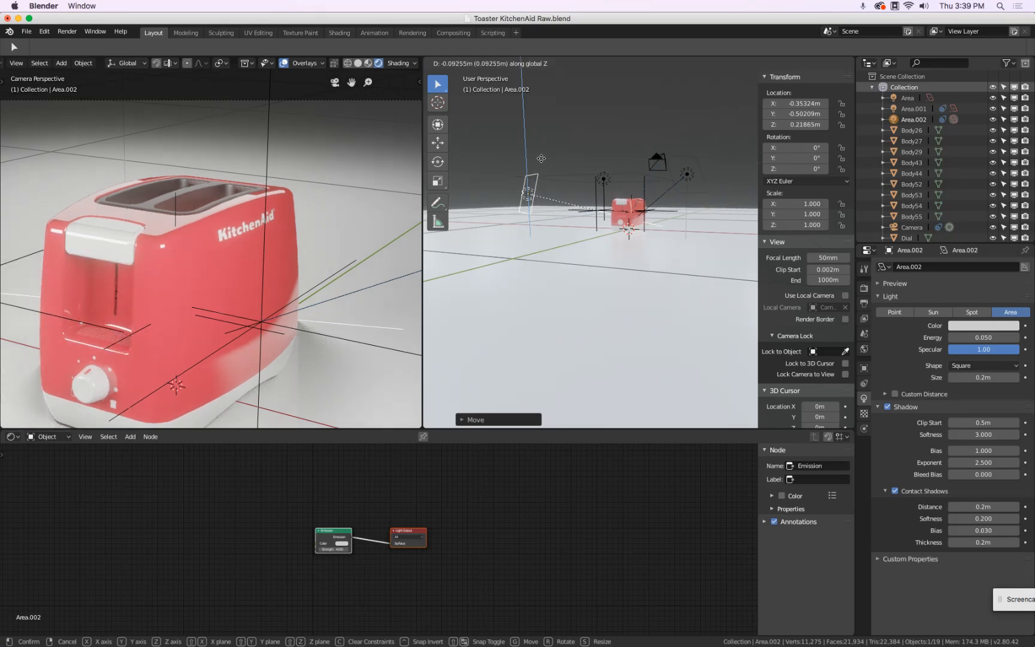
pyautogui.click(541, 159)
pyautogui.press('KP_7')
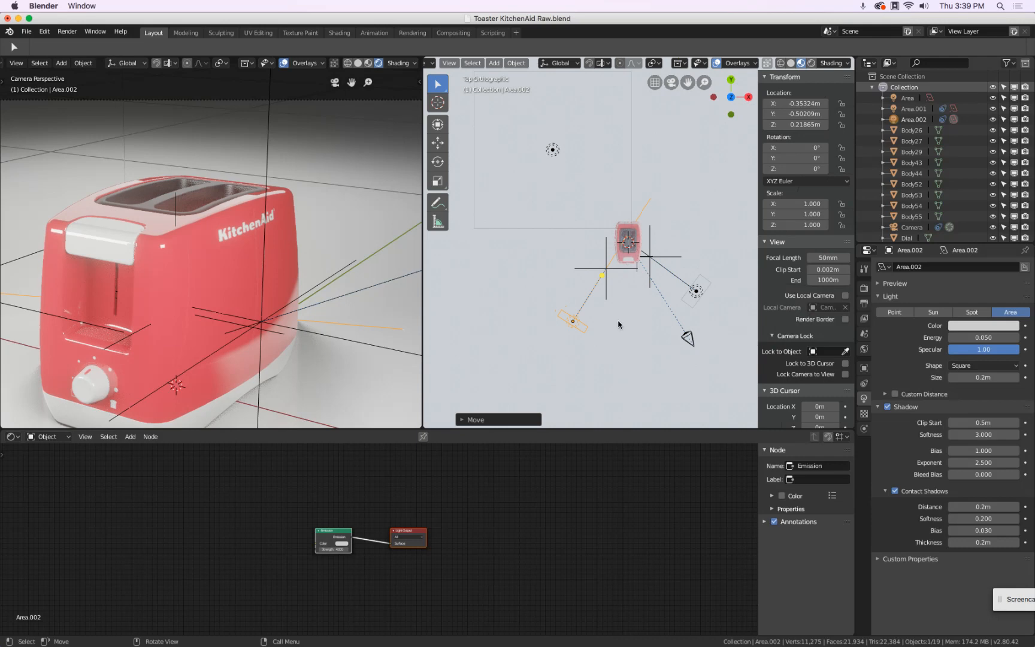
pyautogui.press('g')
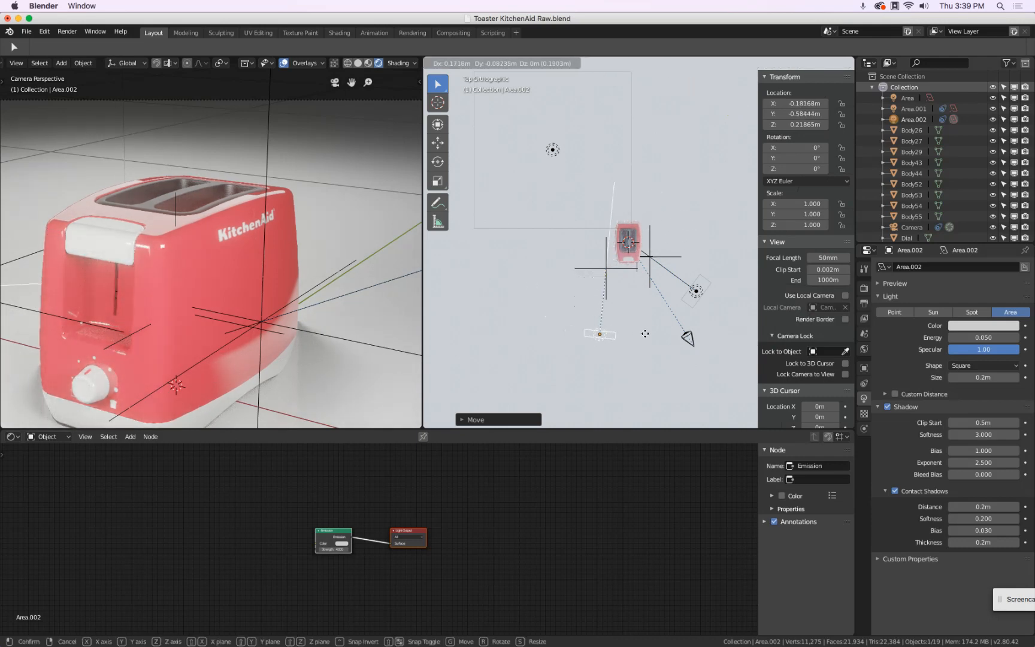
pyautogui.click(602, 329)
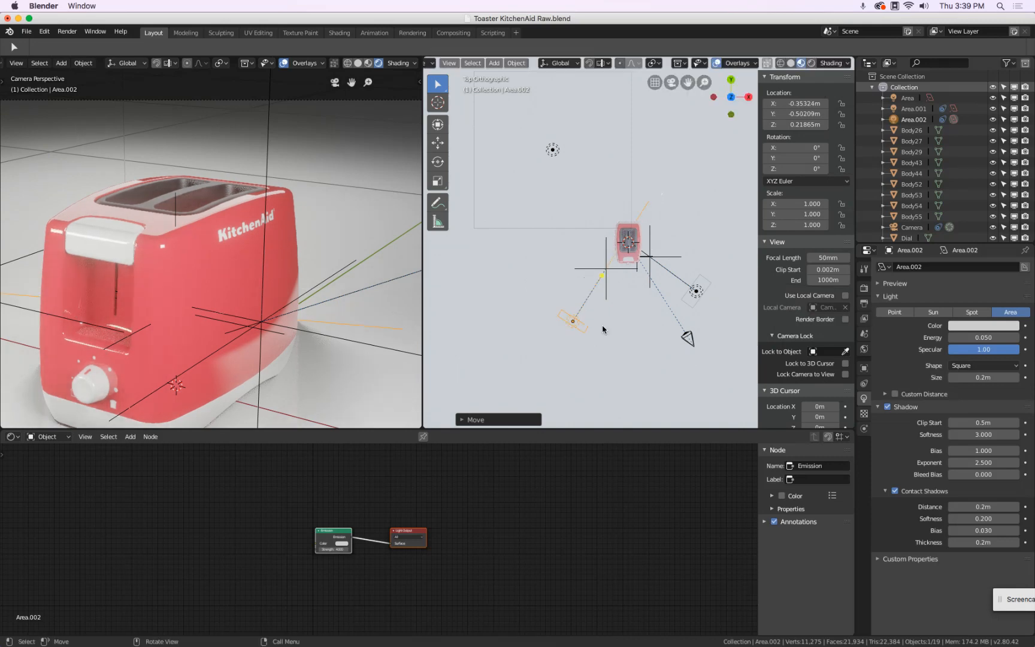
# - Bring up the existing render, switch the render result to Slot 1, and return to the main workspace
pyautogui.moveTo(644, 304); pyautogui.dragTo(619, 214, button='middle')
pyautogui.scroll(-3, 232, 213)
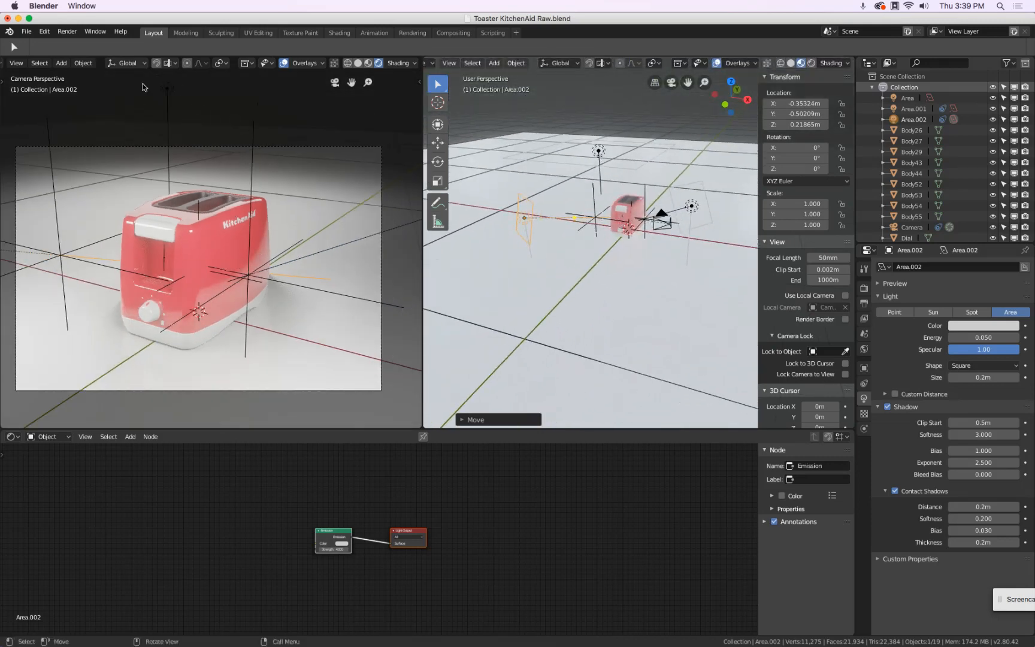
pyautogui.click(90, 6)
pyautogui.click(97, 64)
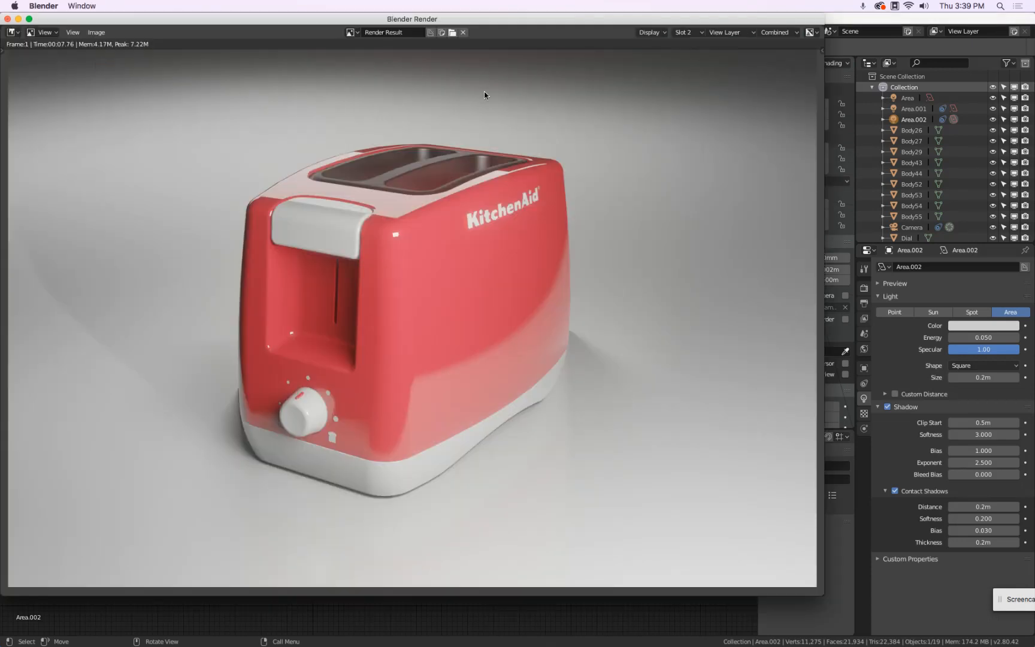
pyautogui.click(690, 33)
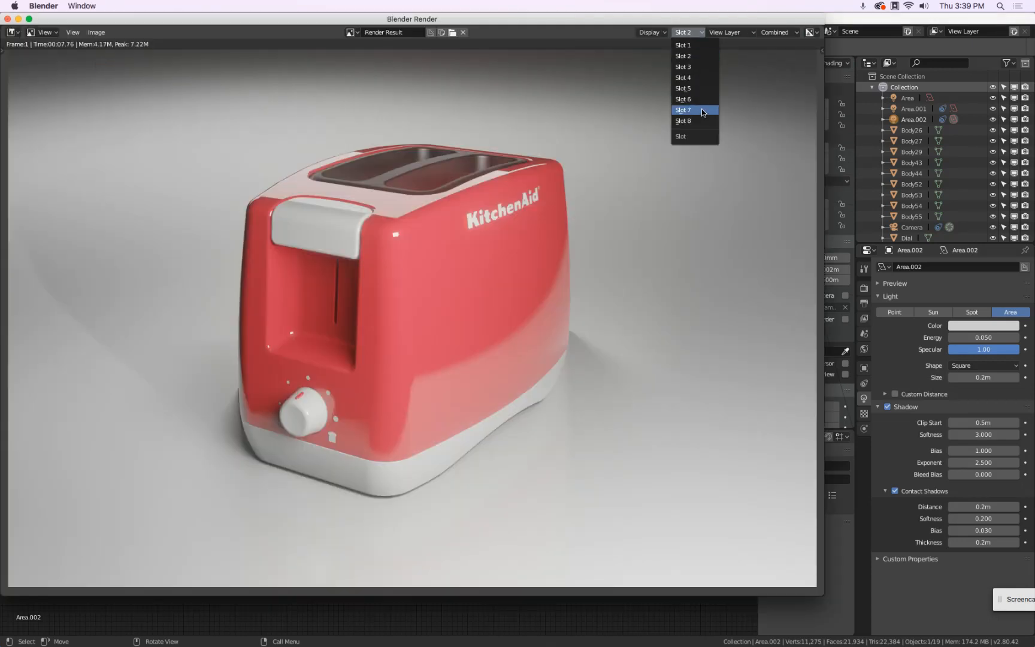
pyautogui.click(697, 45)
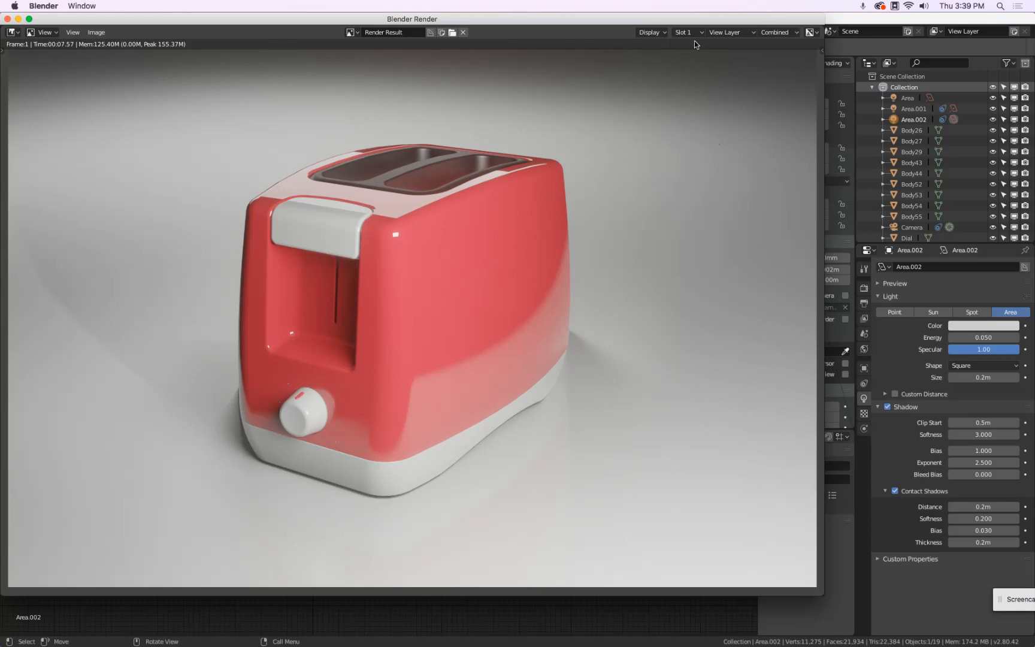
pyautogui.click(690, 31)
pyautogui.click(691, 30)
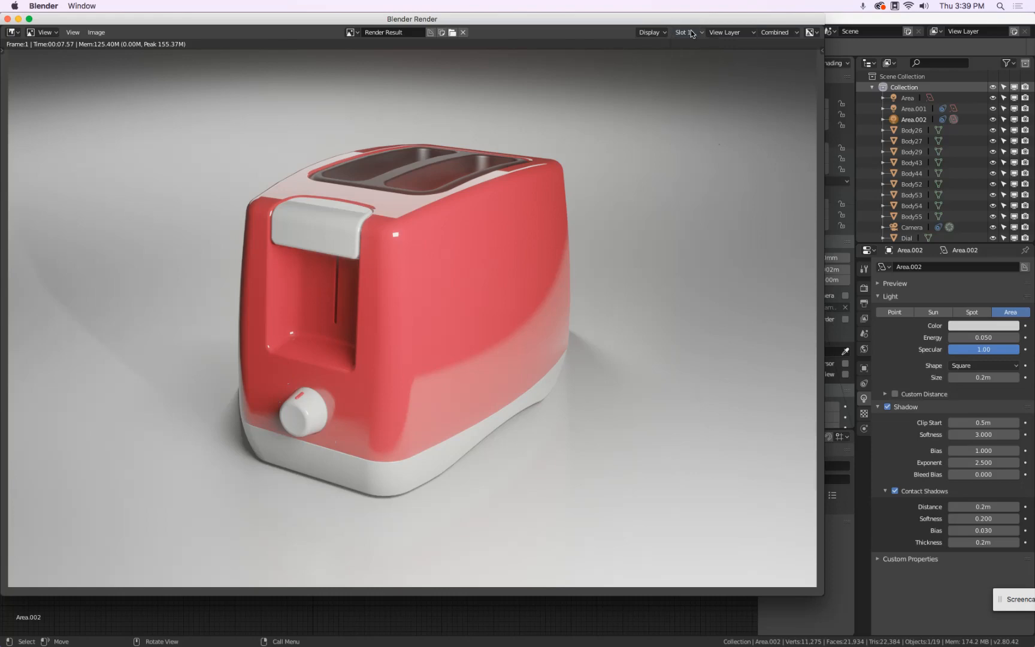
pyautogui.doubleClick(307, 18)
pyautogui.click(286, 24)
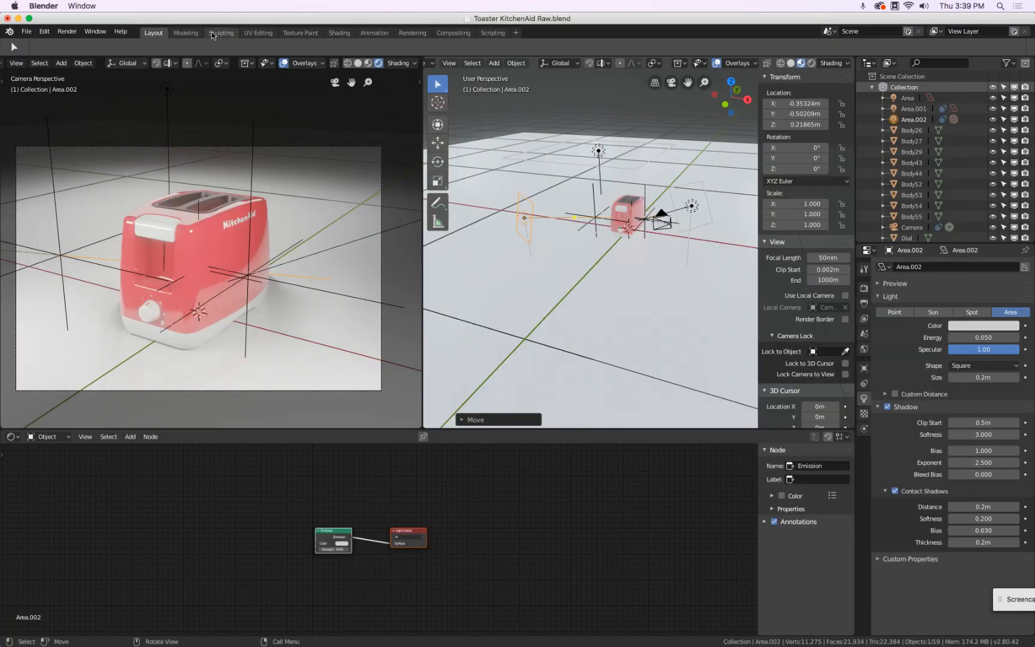
# - Render the camera view into Slot 1 with the added front area light
pyautogui.click(66, 31)
pyautogui.click(65, 43)
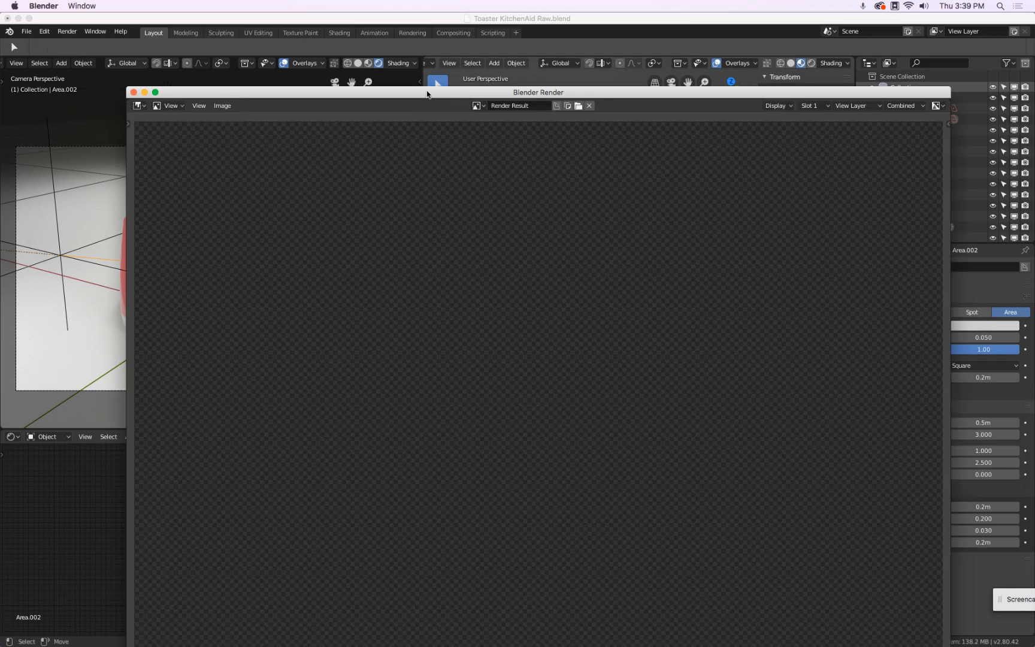
pyautogui.moveTo(427, 94); pyautogui.dragTo(392, 33)
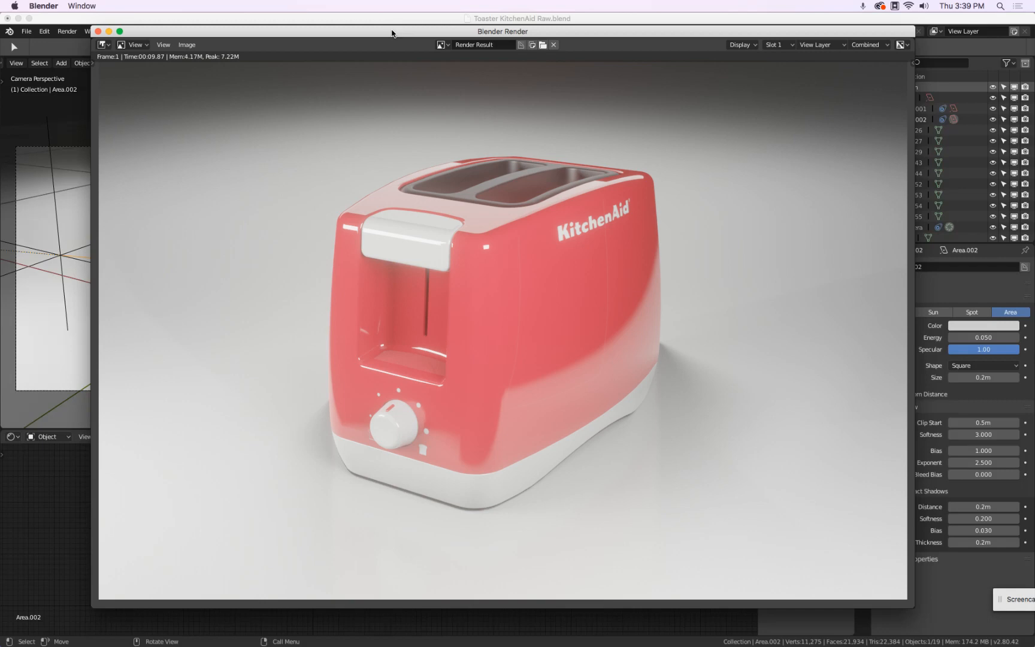
# - Compare the toaster renders in Slot 1 and Slot 2, and close the render window with Slot 1 selected
pyautogui.click(775, 44)
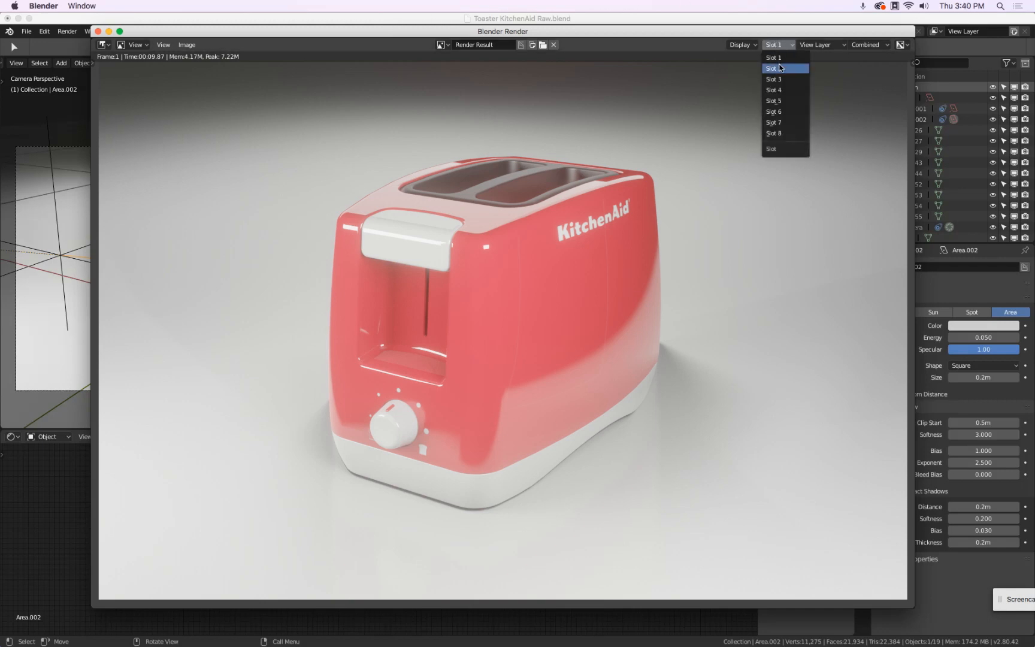
pyautogui.click(780, 68)
pyautogui.click(779, 45)
pyautogui.click(781, 58)
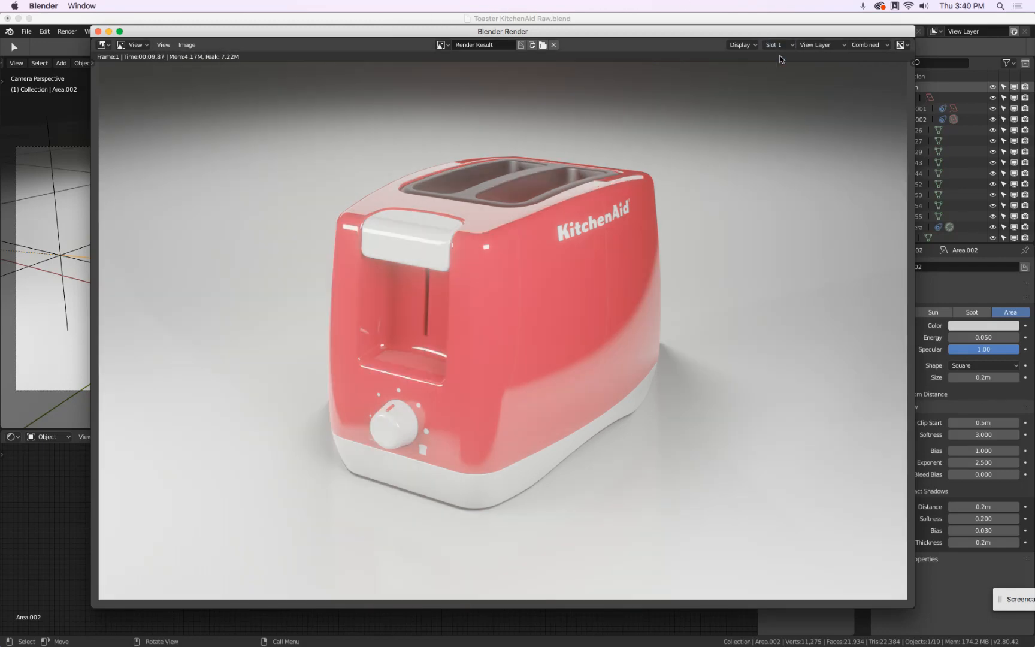
pyautogui.click(779, 45)
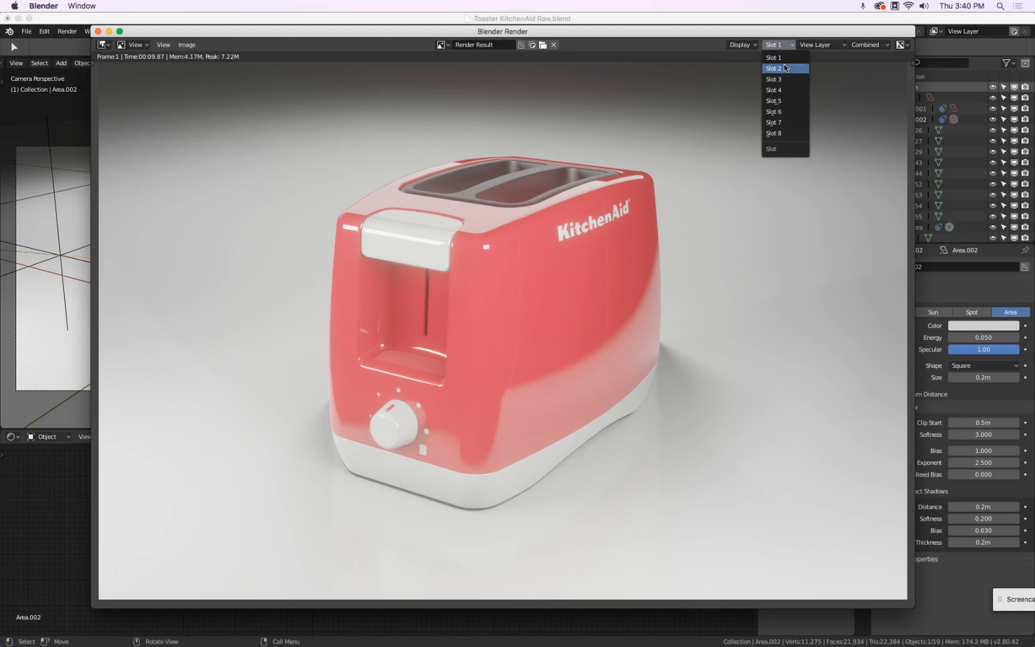
pyautogui.click(784, 68)
pyautogui.click(779, 45)
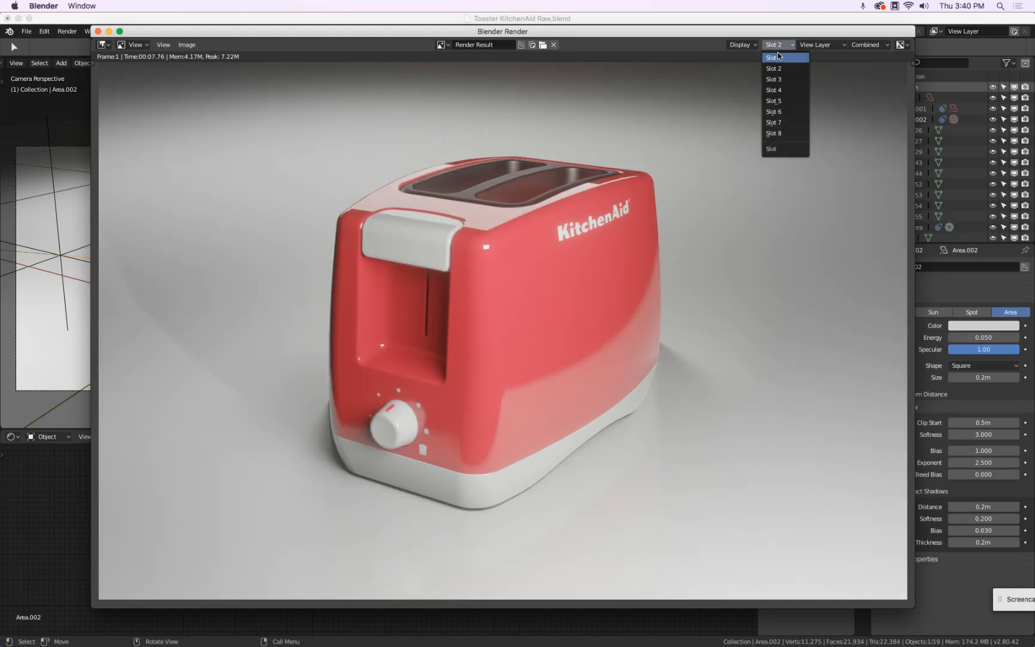
pyautogui.click(778, 57)
pyautogui.press('Escape')
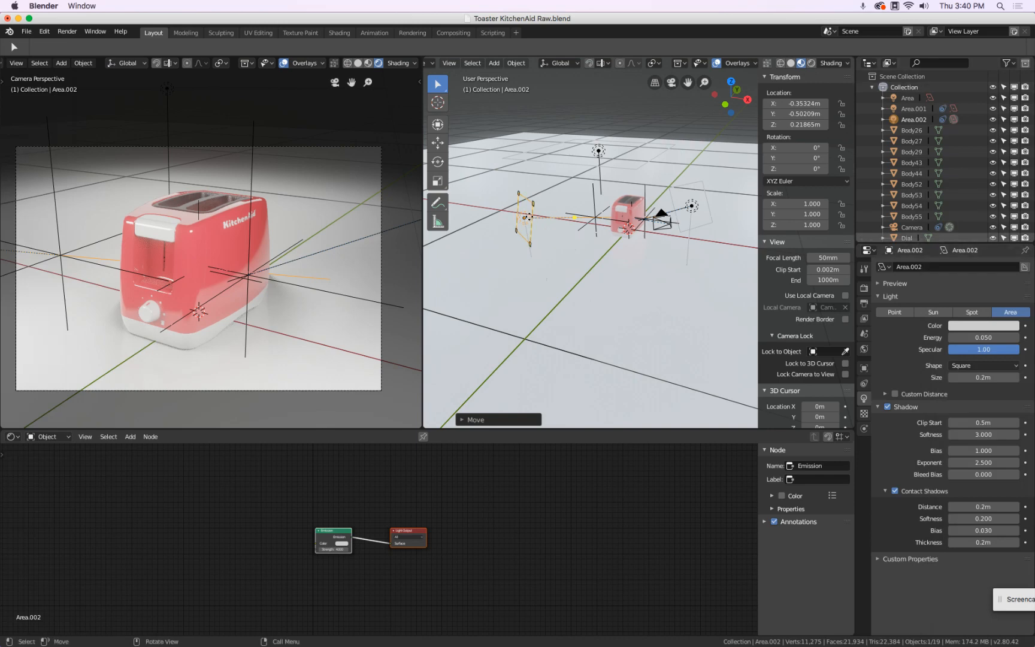
# - Try energy values of 0.025 and 0.015 for the duplicated area light
pyautogui.click(985, 339)
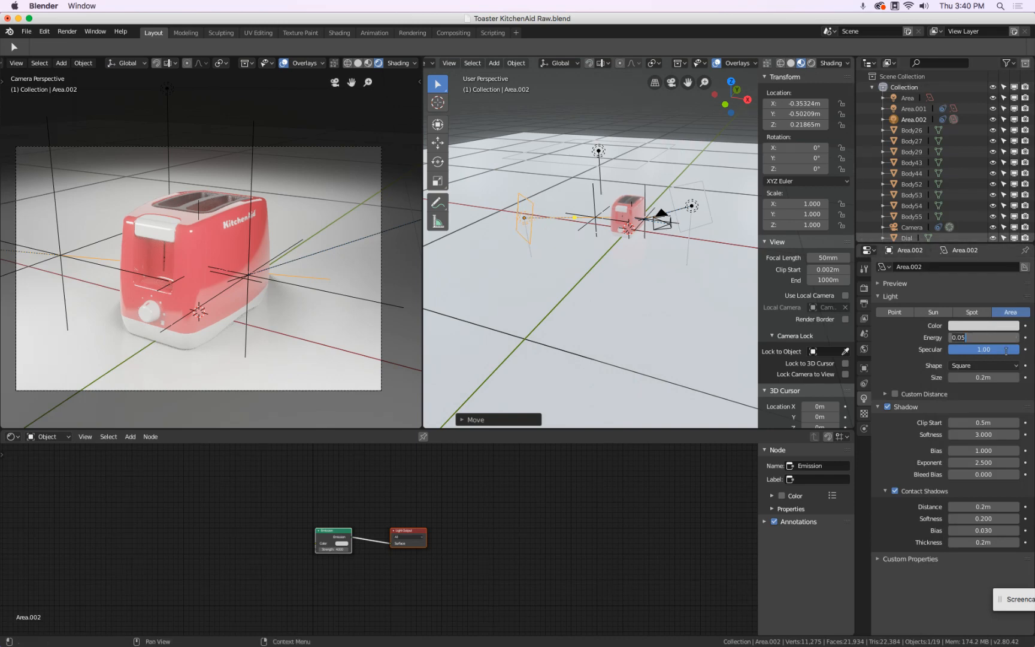
pyautogui.write('0.025')
pyautogui.press('Return')
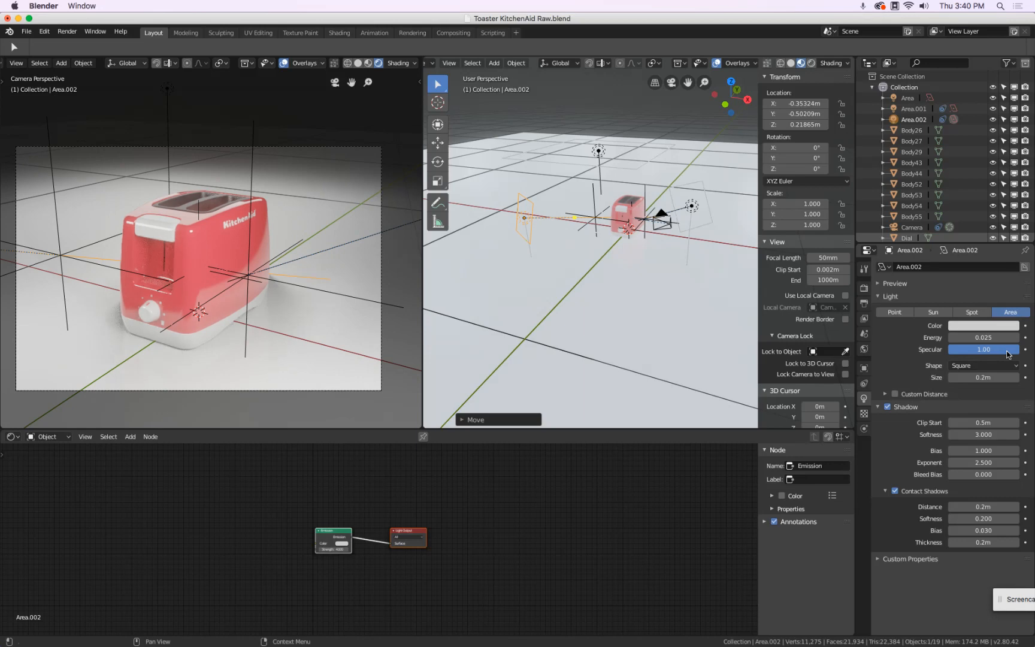
pyautogui.click(992, 339)
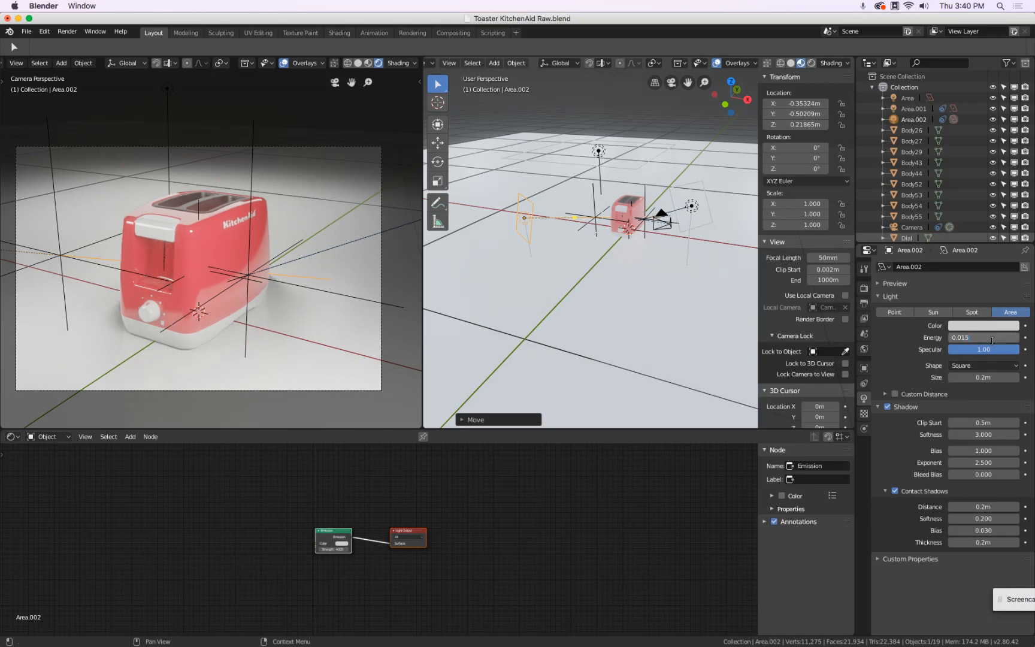
pyautogui.press('Return')
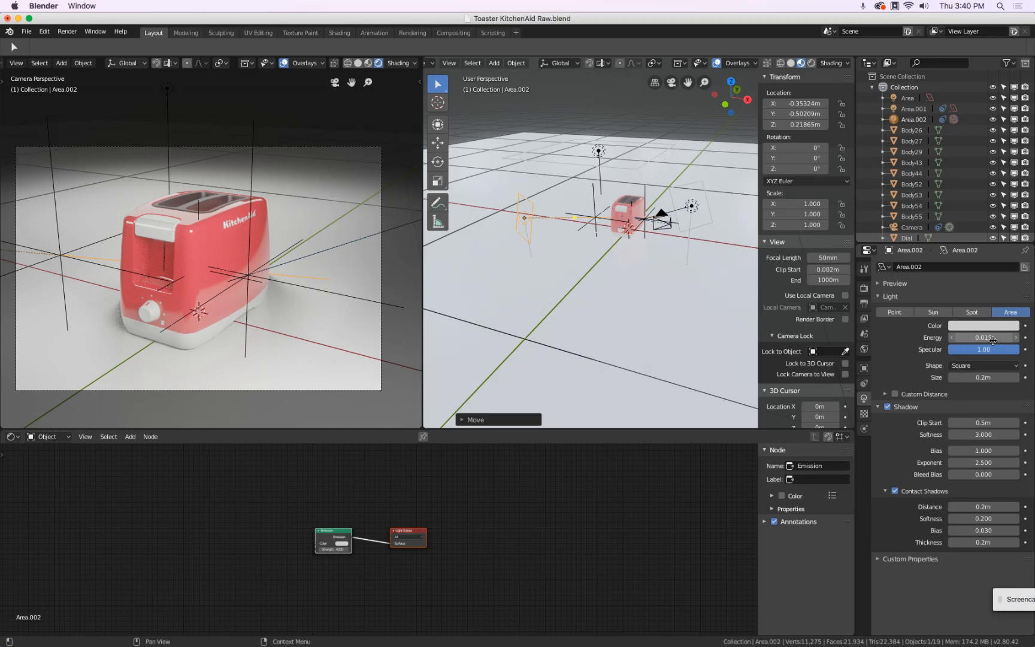
# - Try energy values of 0 and 0.001 for the duplicated area light
pyautogui.click(987, 337)
pyautogui.write('0')
pyautogui.press('Return')
pyautogui.click(986, 339)
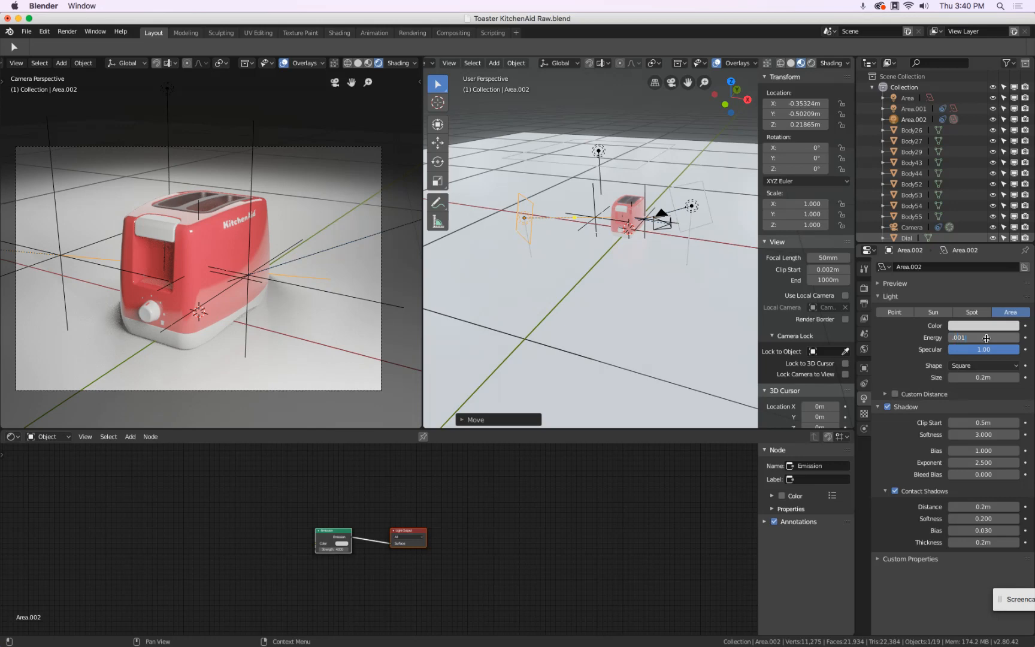
pyautogui.press('Return')
# - Set the energy of the duplicated area light to 0.010
pyautogui.click(986, 338)
pyautogui.click(978, 338)
pyautogui.press('Return')
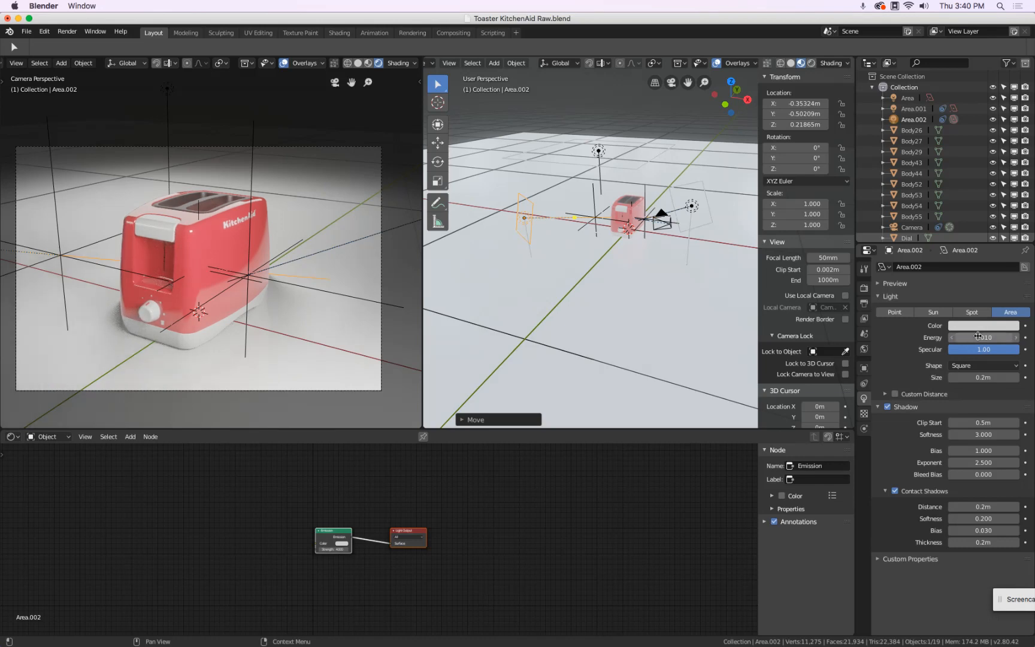
# - Save the toaster file
pyautogui.click(27, 32)
pyautogui.click(55, 114)
pyautogui.click(1014, 600)
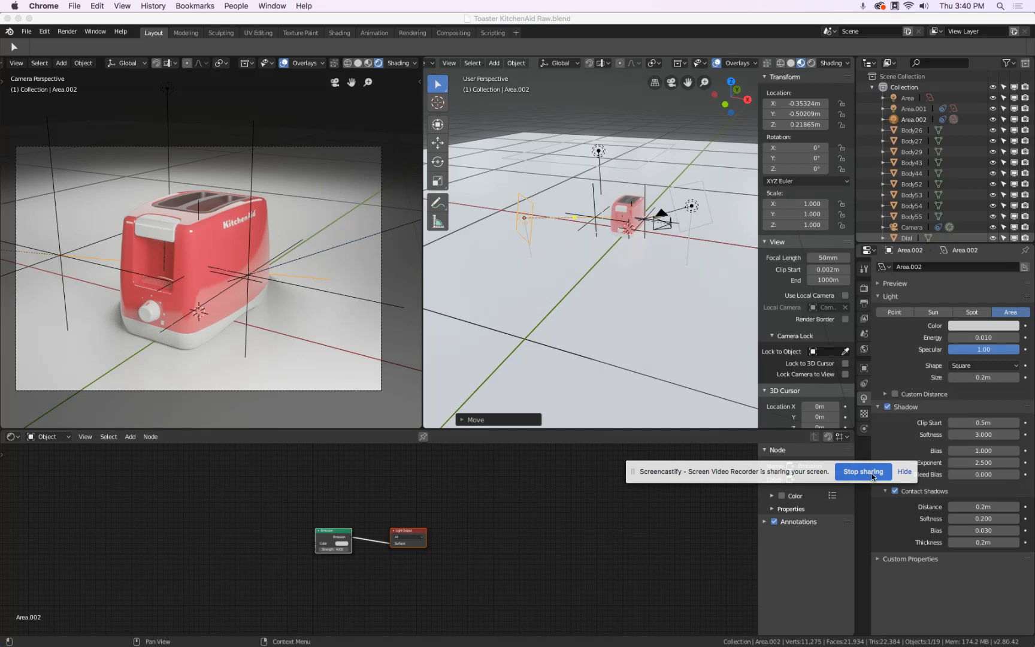